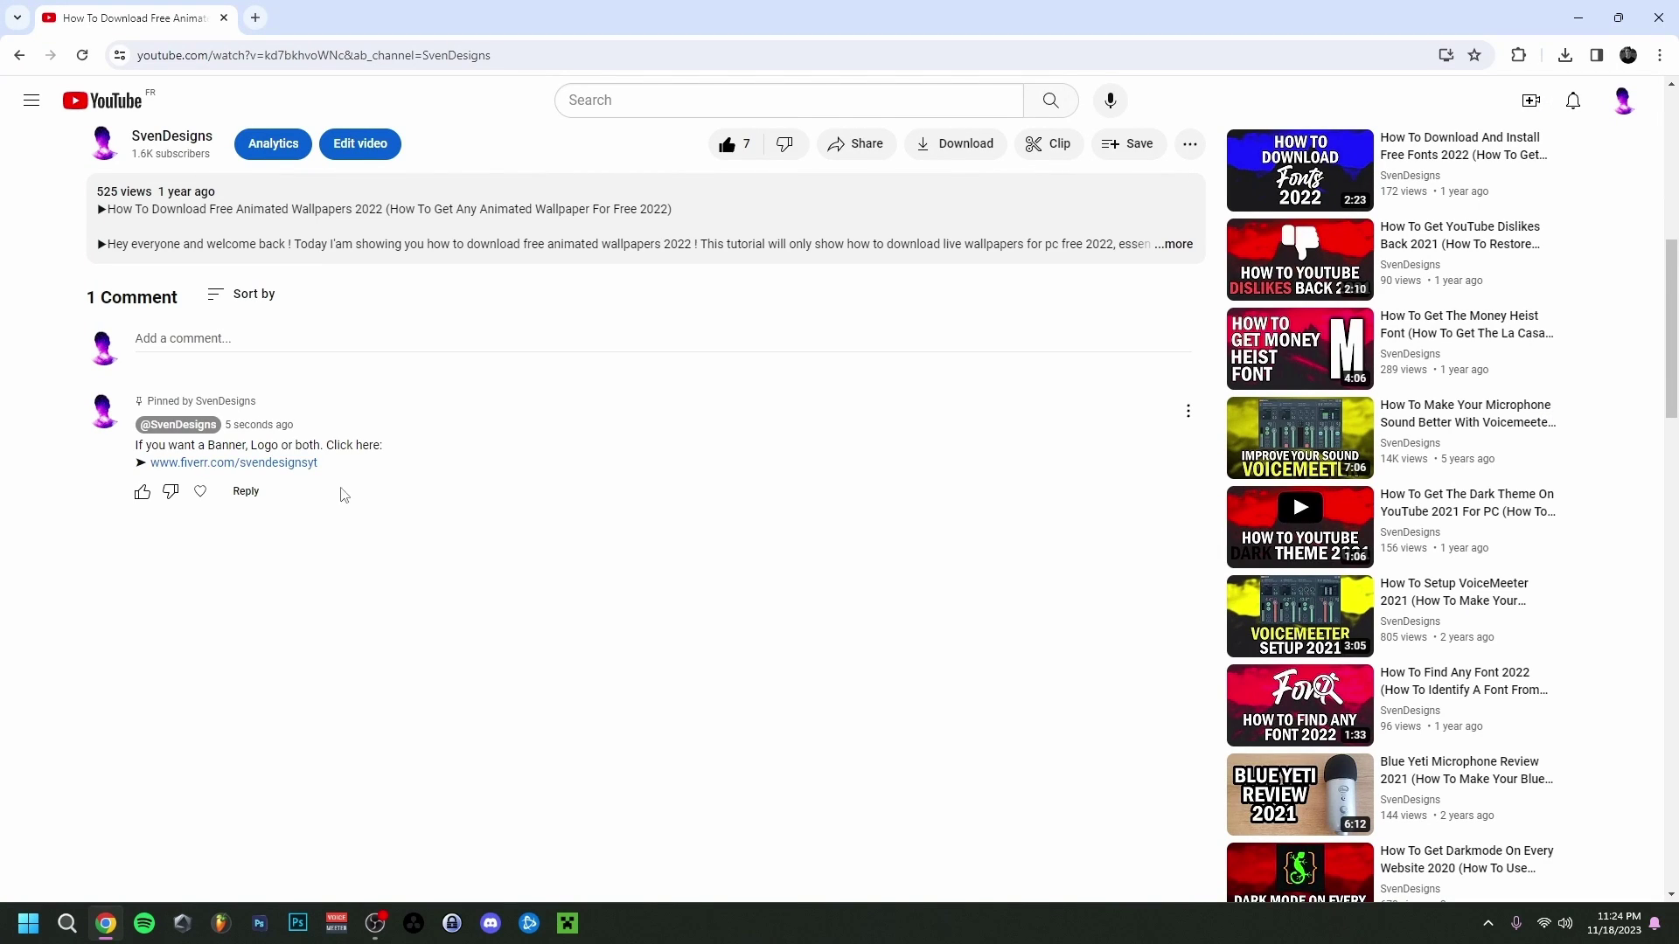
Open the Fiverr link in the video's pinned comment
{"action": "left_click", "coordinate": [287, 465]}
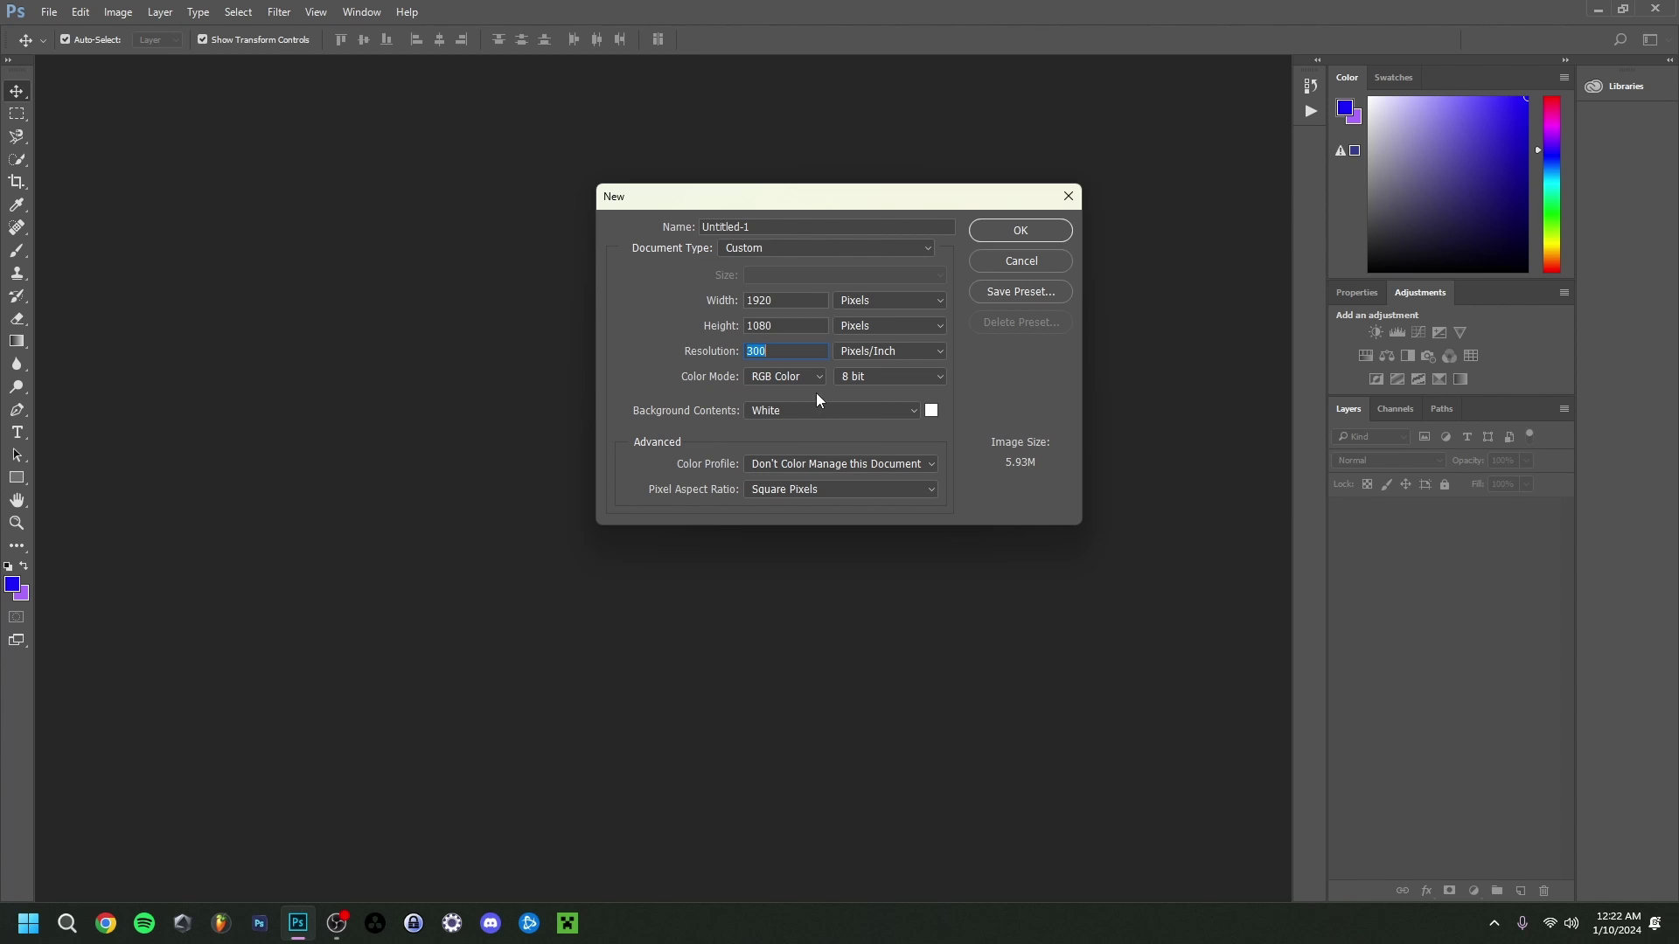
In Photoshop, create a 1920 x 1080 px document at 300 pixels/inch and place Etihad_Stadium as a linked image
{"action": "left_click", "coordinate": [1023, 230]}
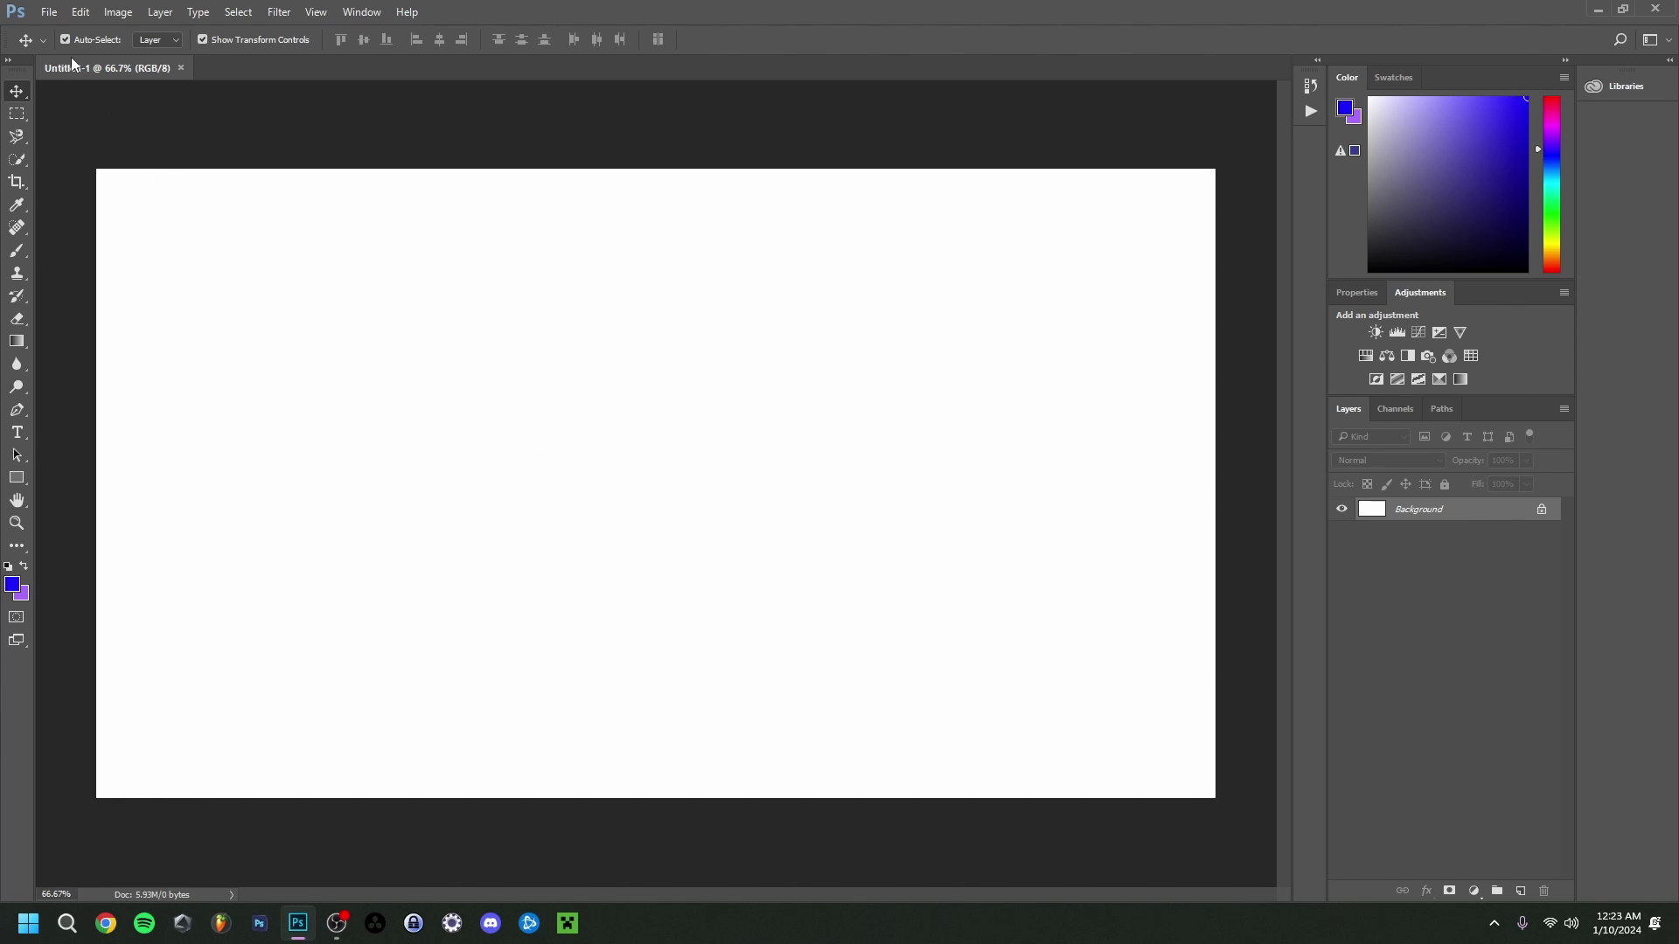
{"action": "left_click", "coordinate": [49, 12]}
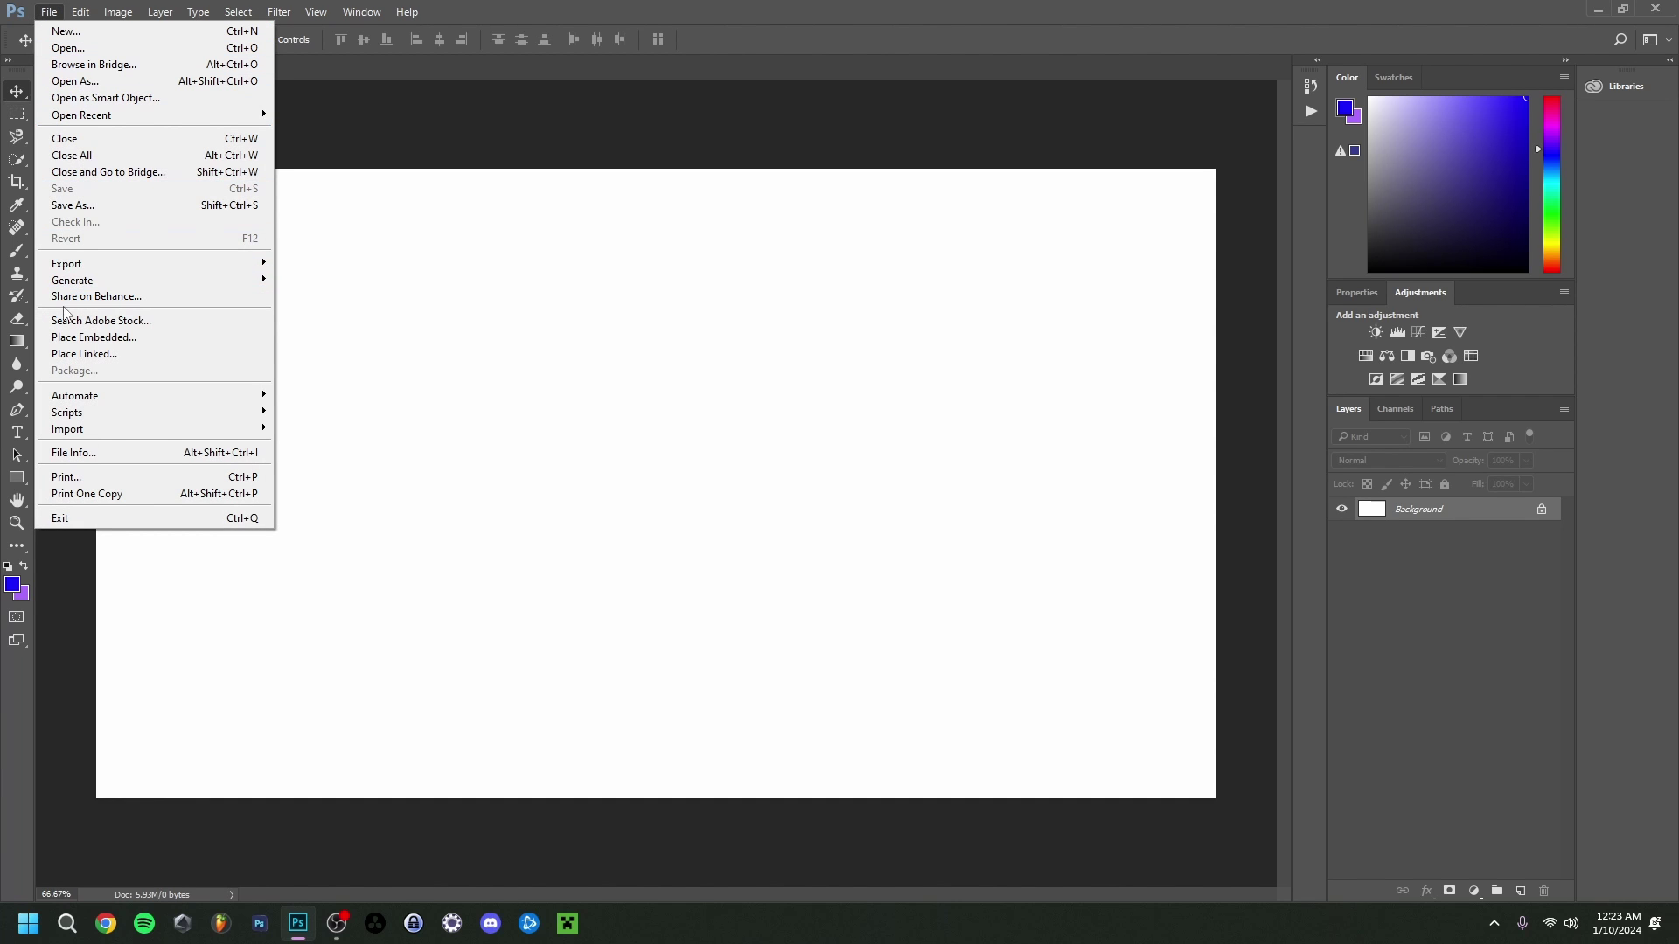
{"action": "left_click", "coordinate": [85, 355]}
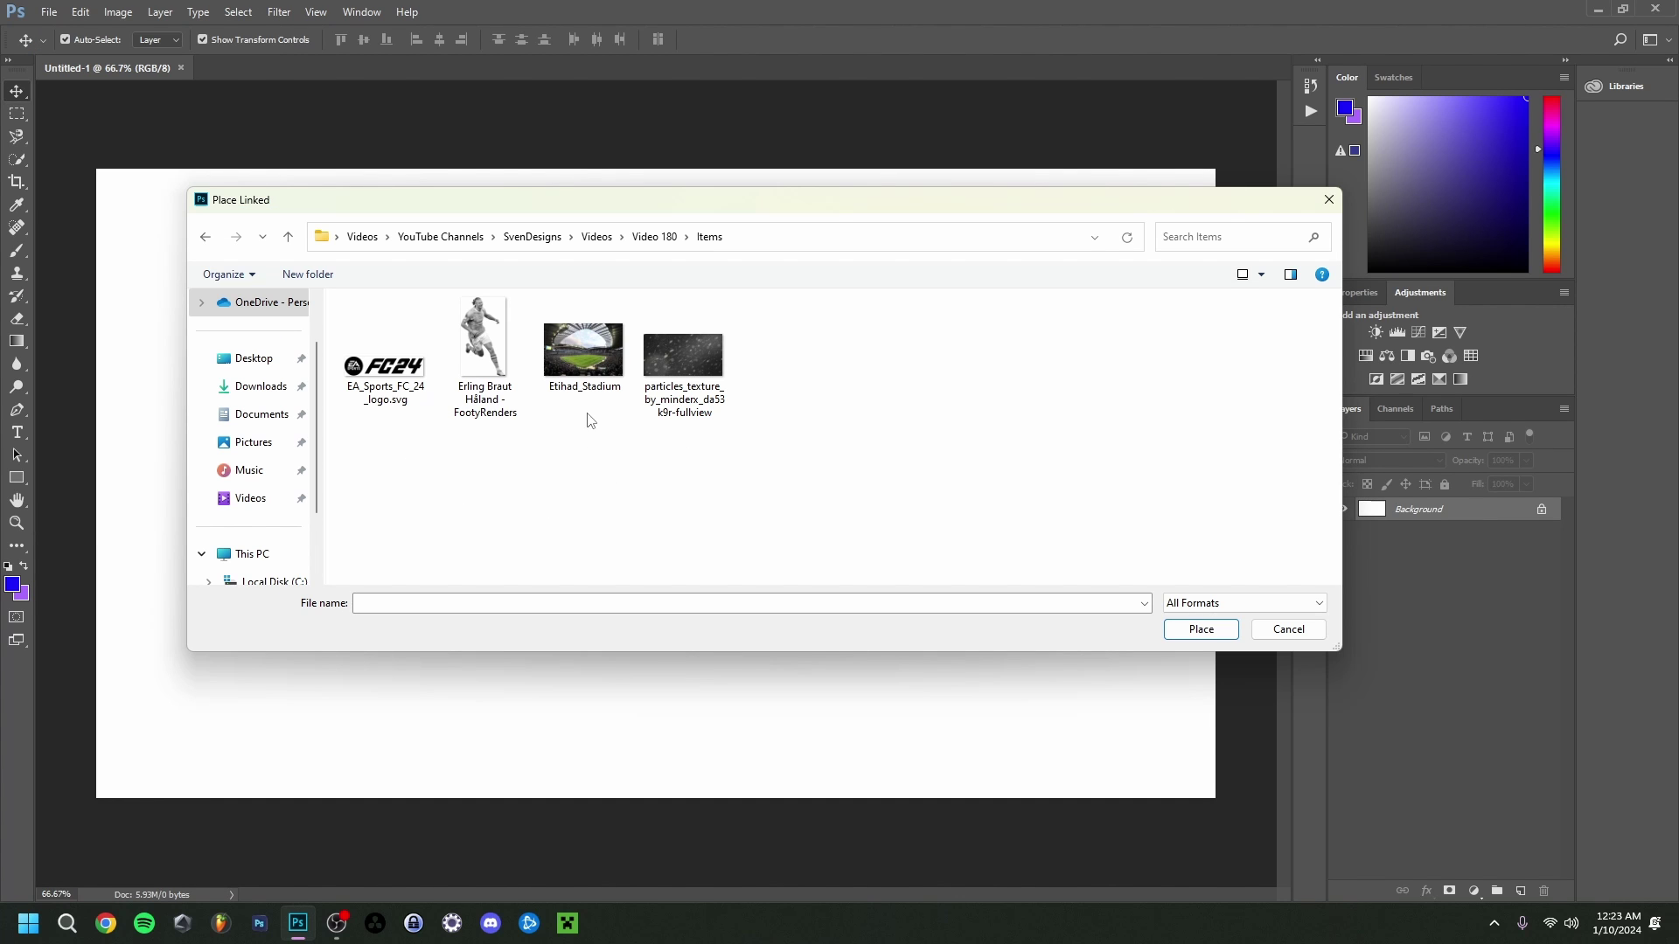
{"action": "double_click", "coordinate": [594, 376]}
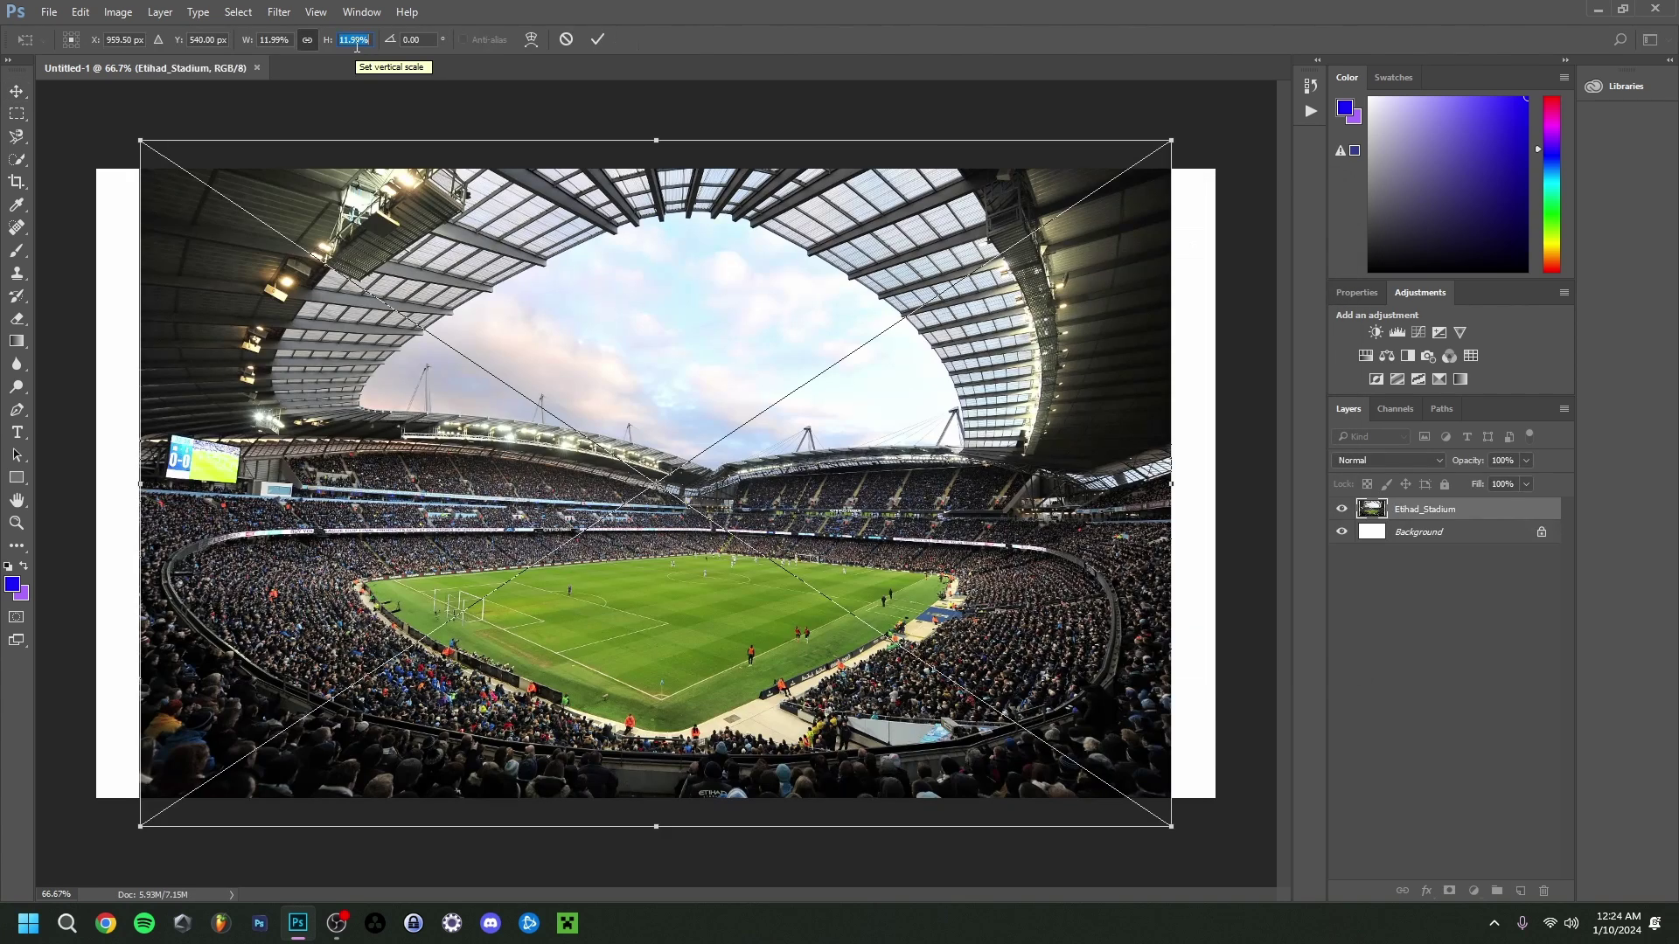
Scale the stadium image to 13.10% and centre it on the canvas so that it fills the document
{"action": "type", "text": "13.10"}
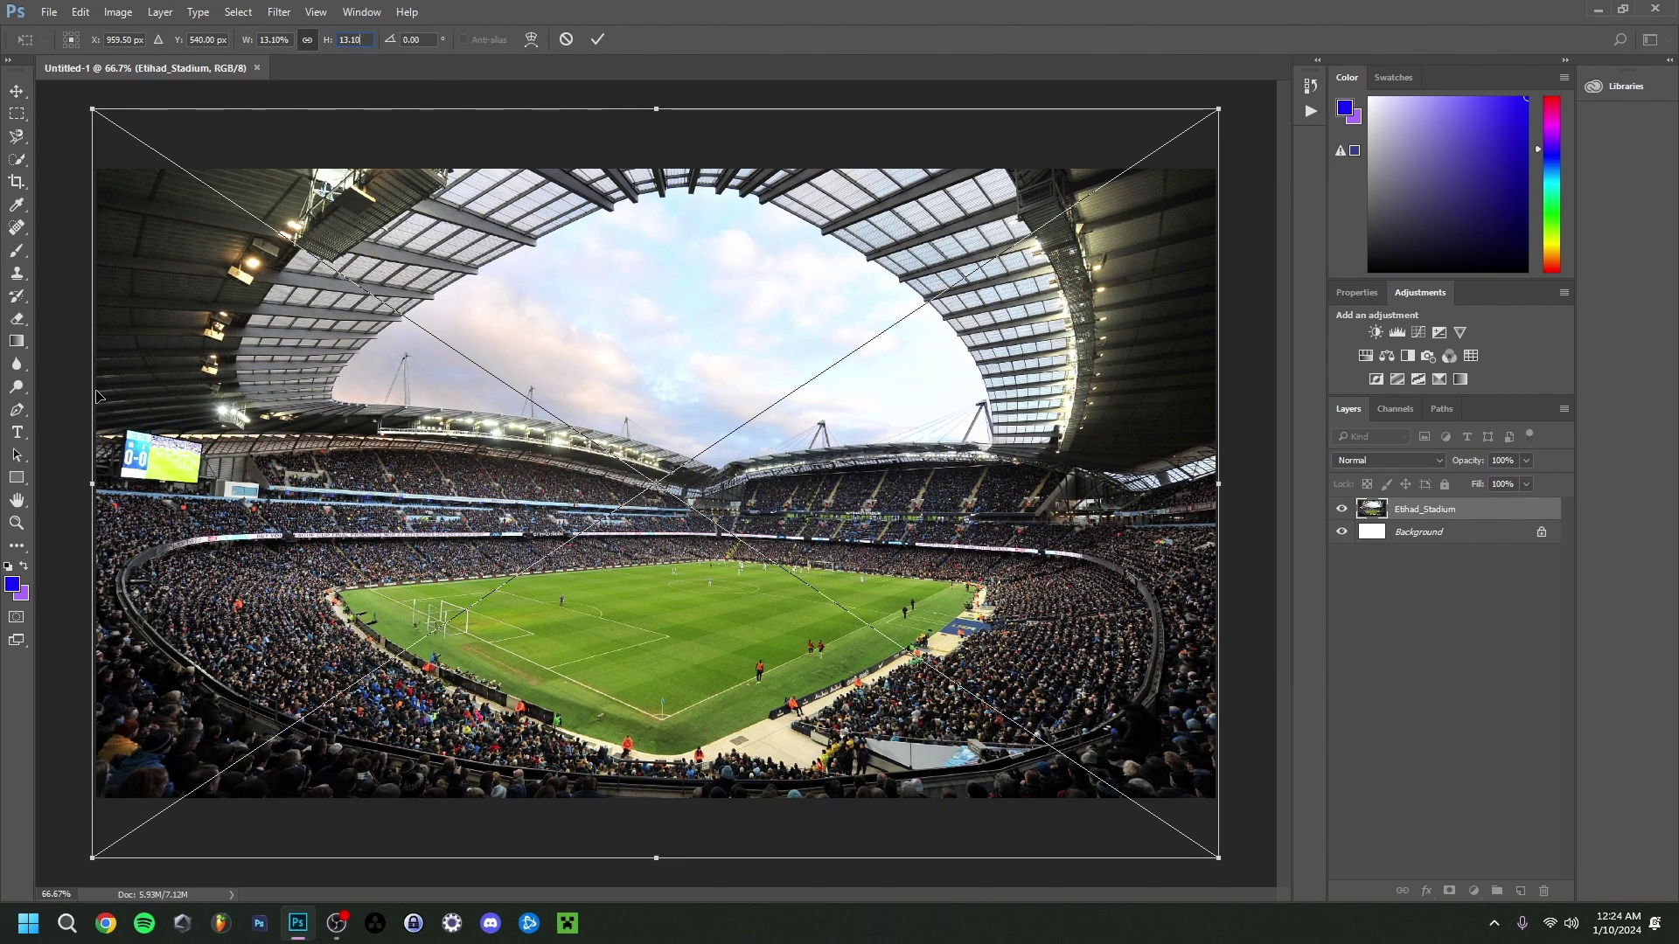
{"action": "left_click_drag", "start_coordinate": [580, 390], "coordinate": [580, 350]}
{"action": "left_click", "coordinate": [598, 39]}
Add a Black & White adjustment layer with the default preset above the stadium image
{"action": "left_click", "coordinate": [1474, 890]}
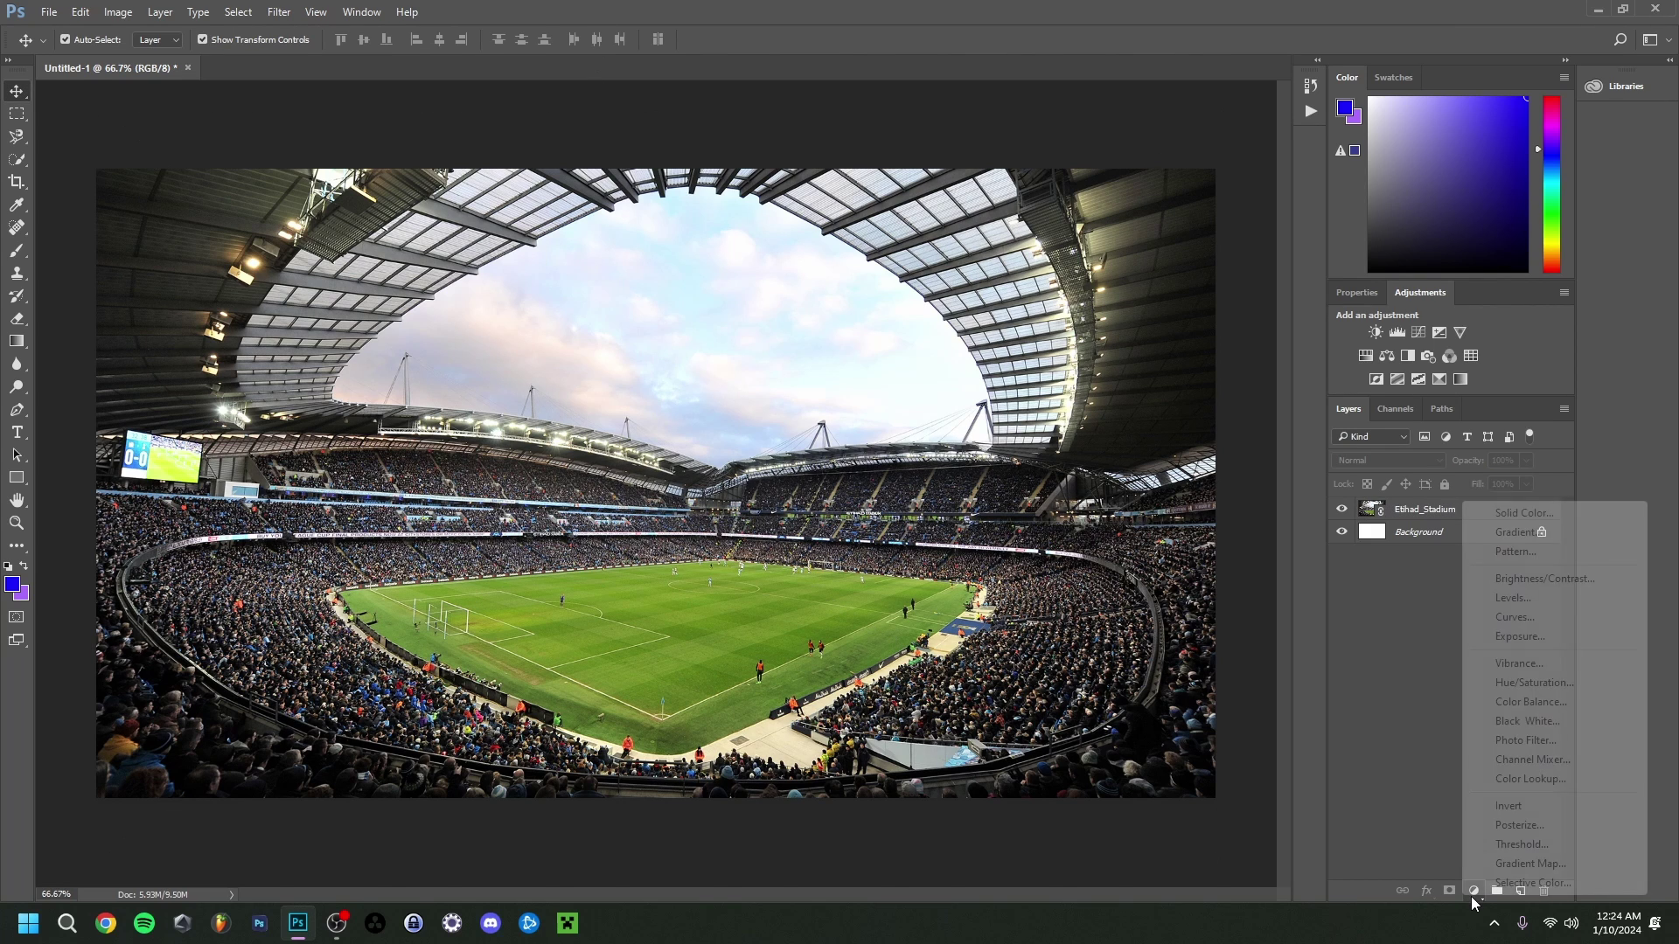
{"action": "left_click", "coordinate": [1543, 728]}
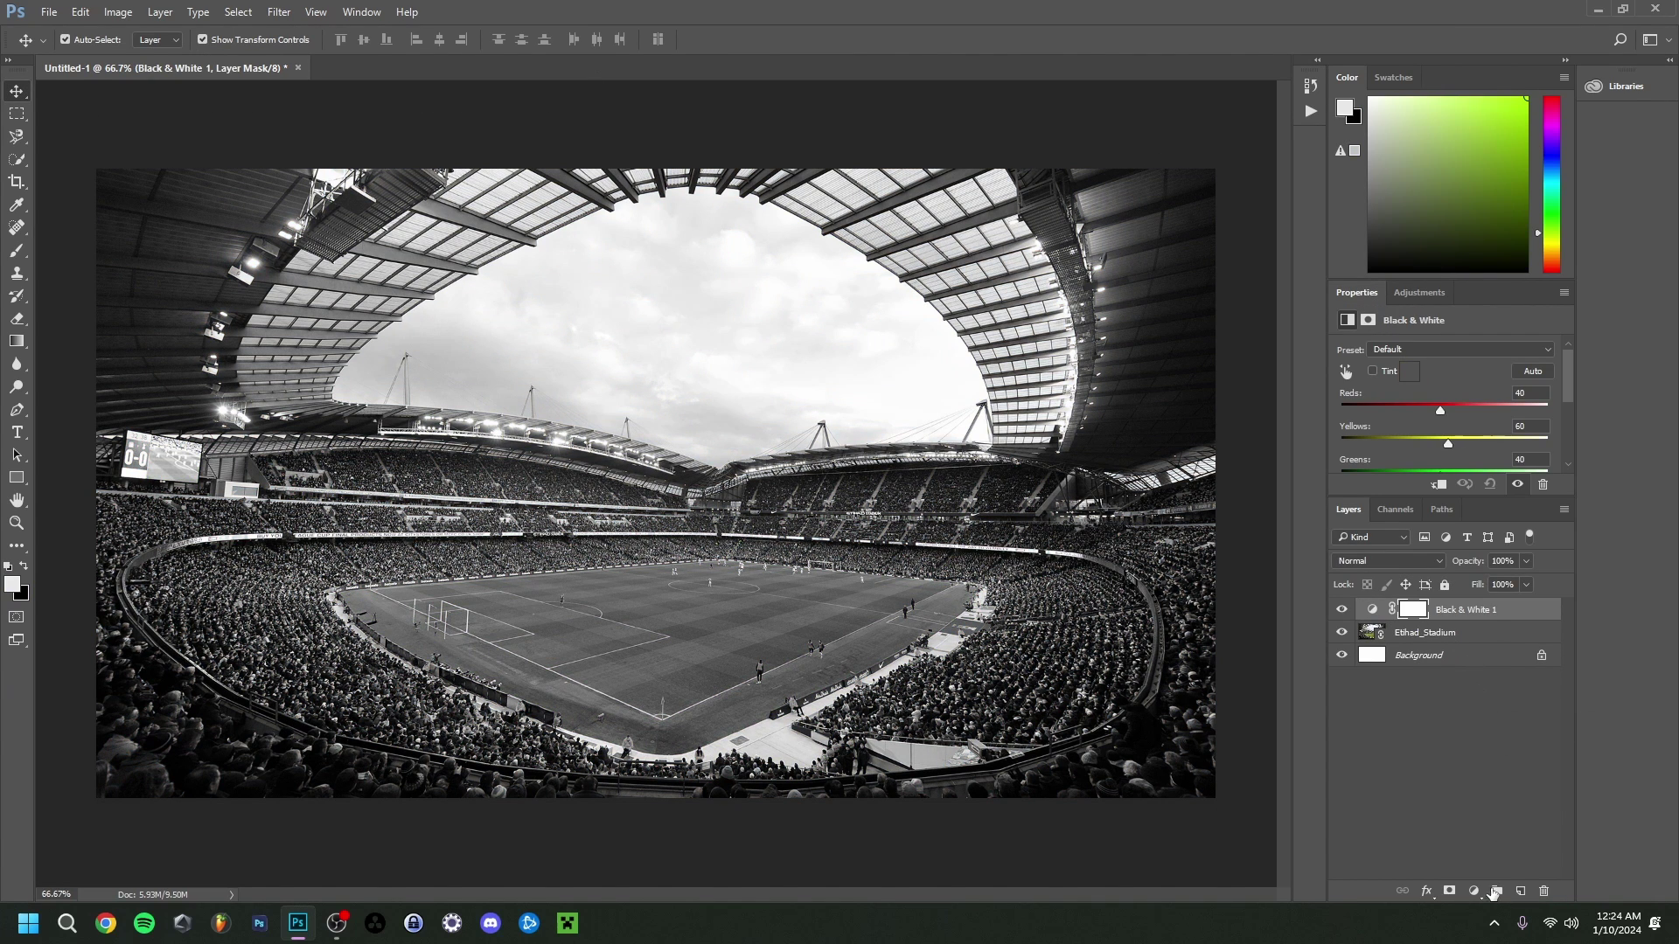
Apply a Camera Raw Filter to the stadium layer: Exposure -1.00, Contrast +74, Highlights +63, Shadows -19, Whites +31, Blacks -4, Texture +65, Clarity +48
{"action": "left_click", "coordinate": [1446, 634]}
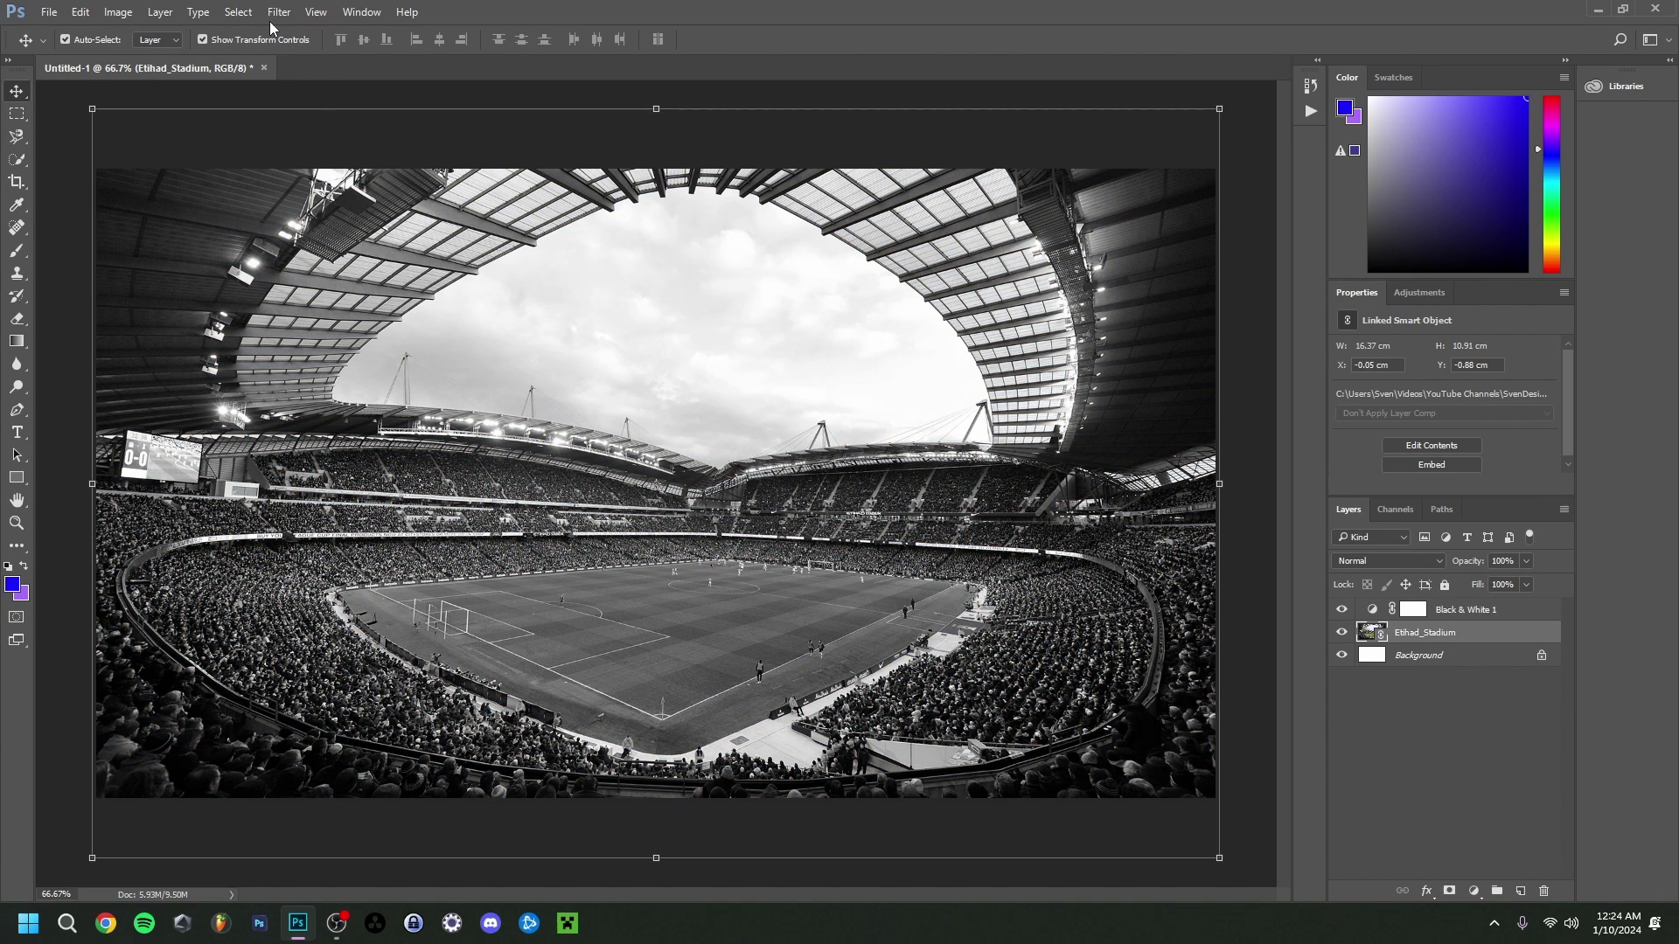
{"action": "left_click", "coordinate": [278, 12]}
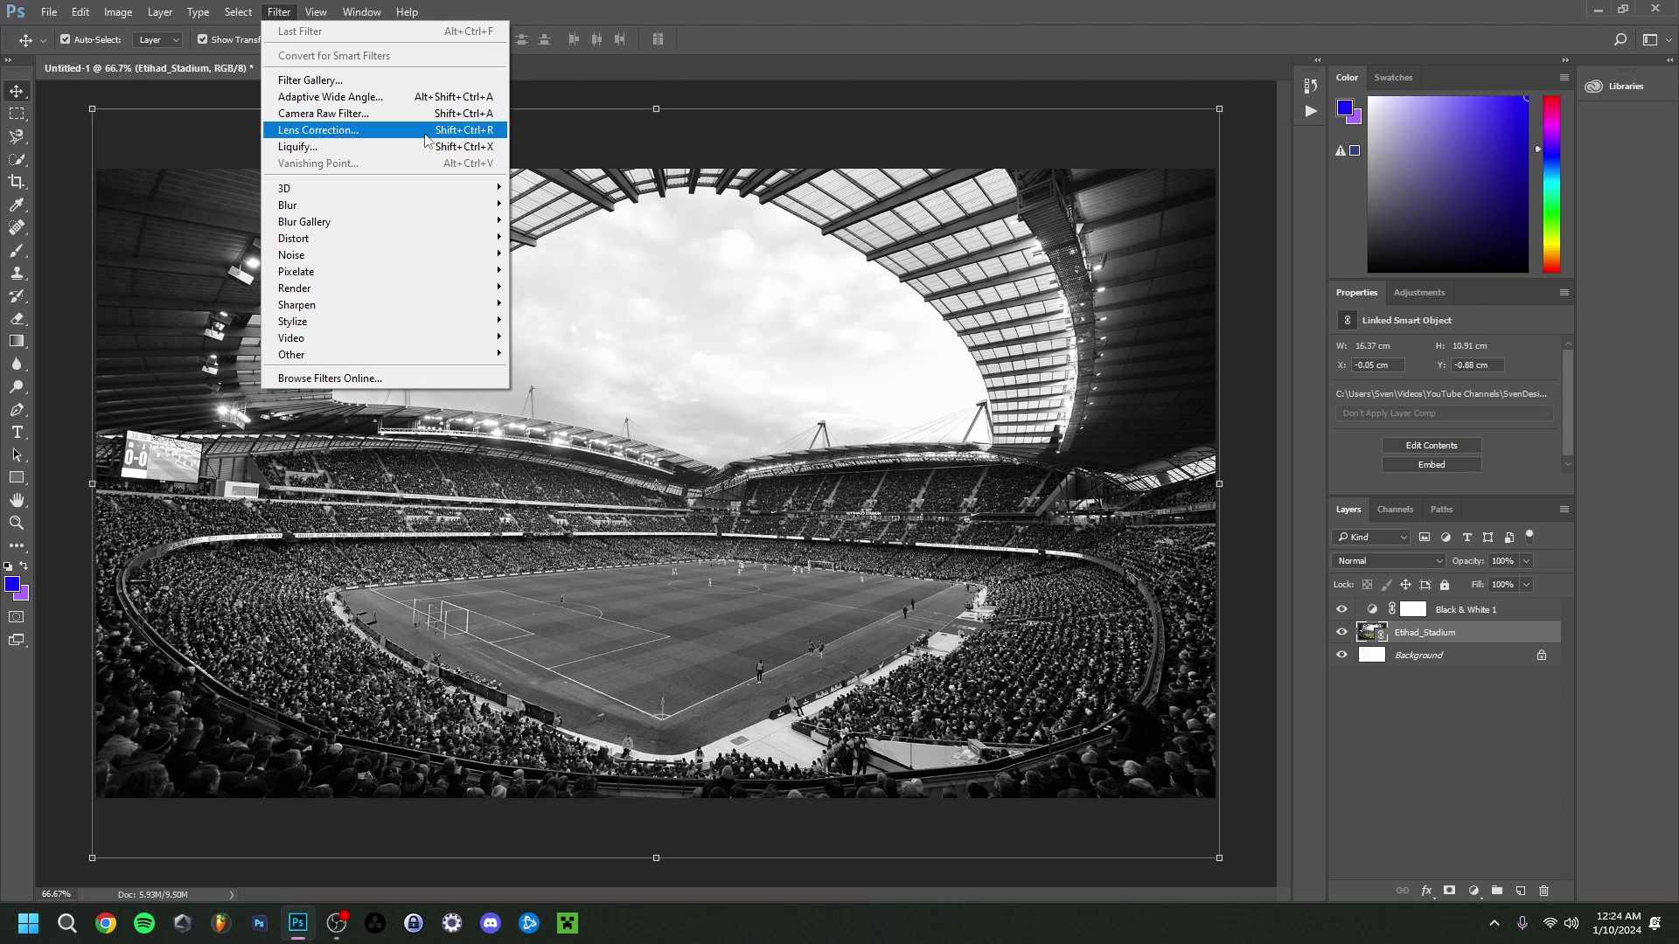
{"action": "left_click", "coordinate": [1481, 637]}
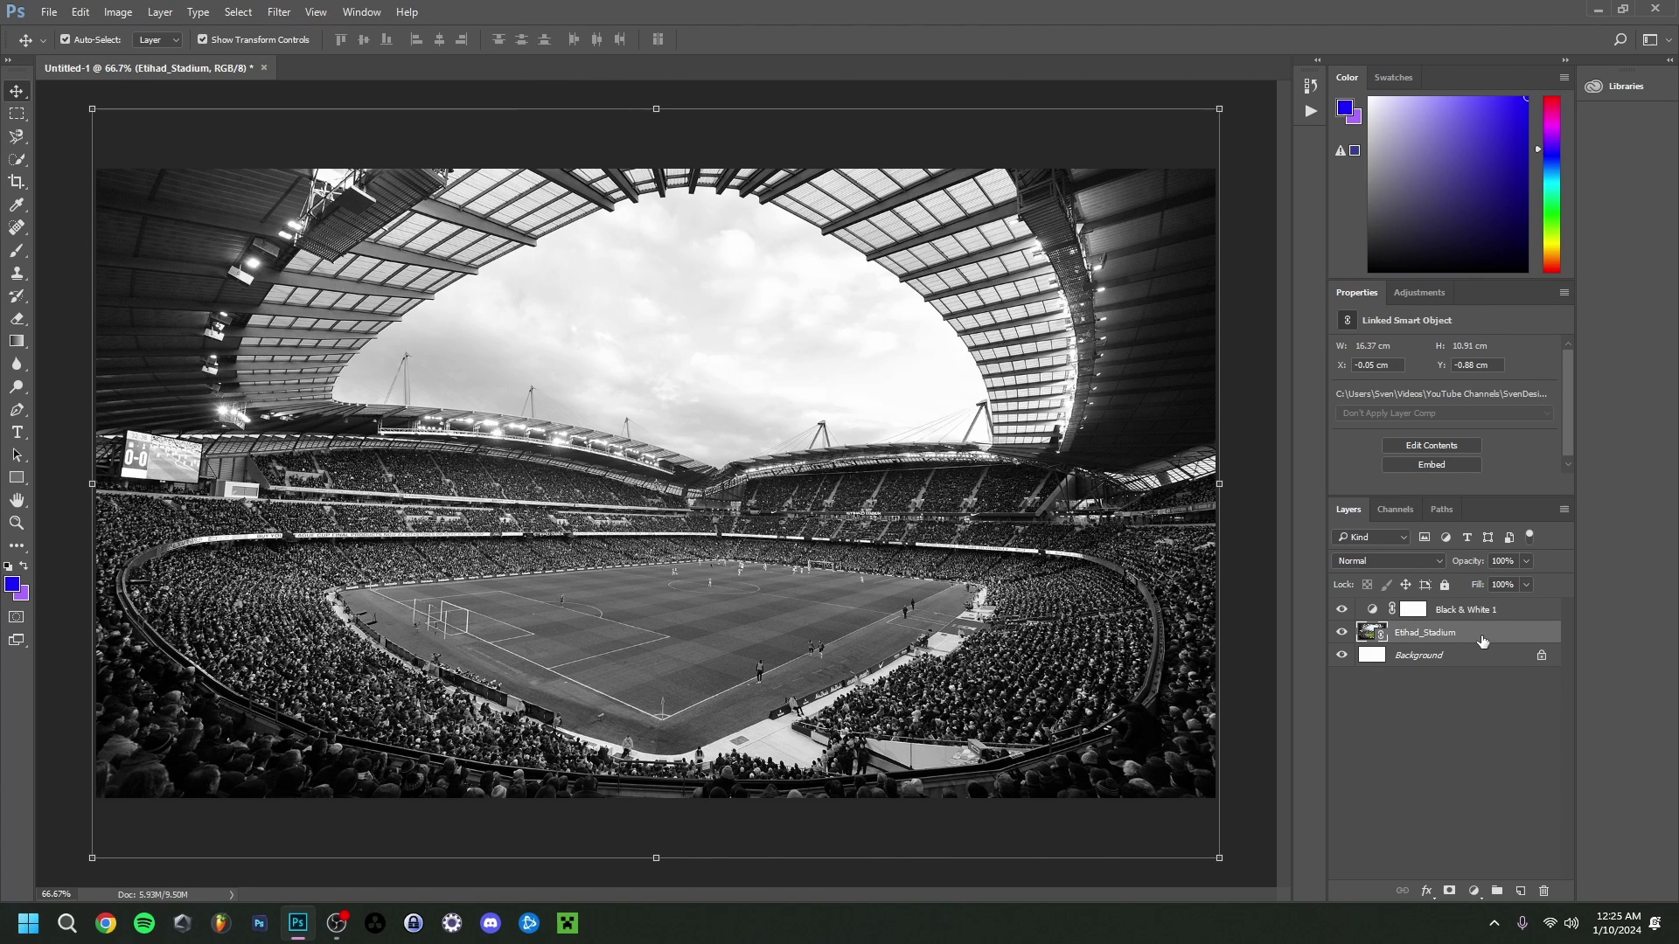
{"action": "left_click", "coordinate": [1416, 294]}
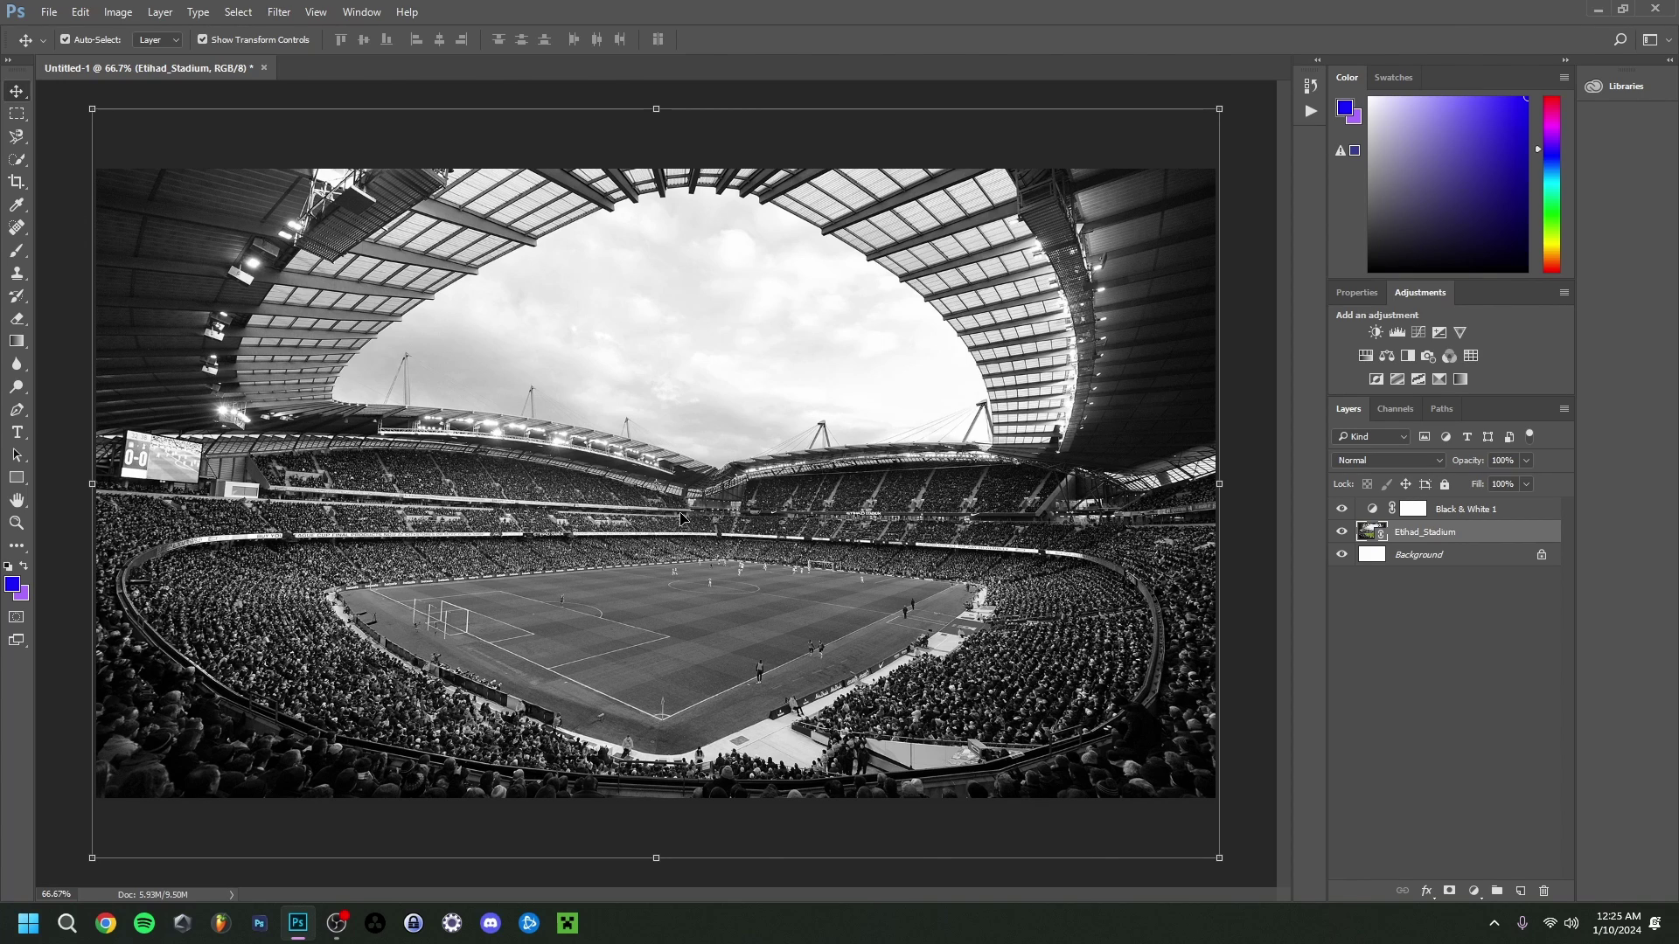
{"action": "left_click", "coordinate": [279, 12]}
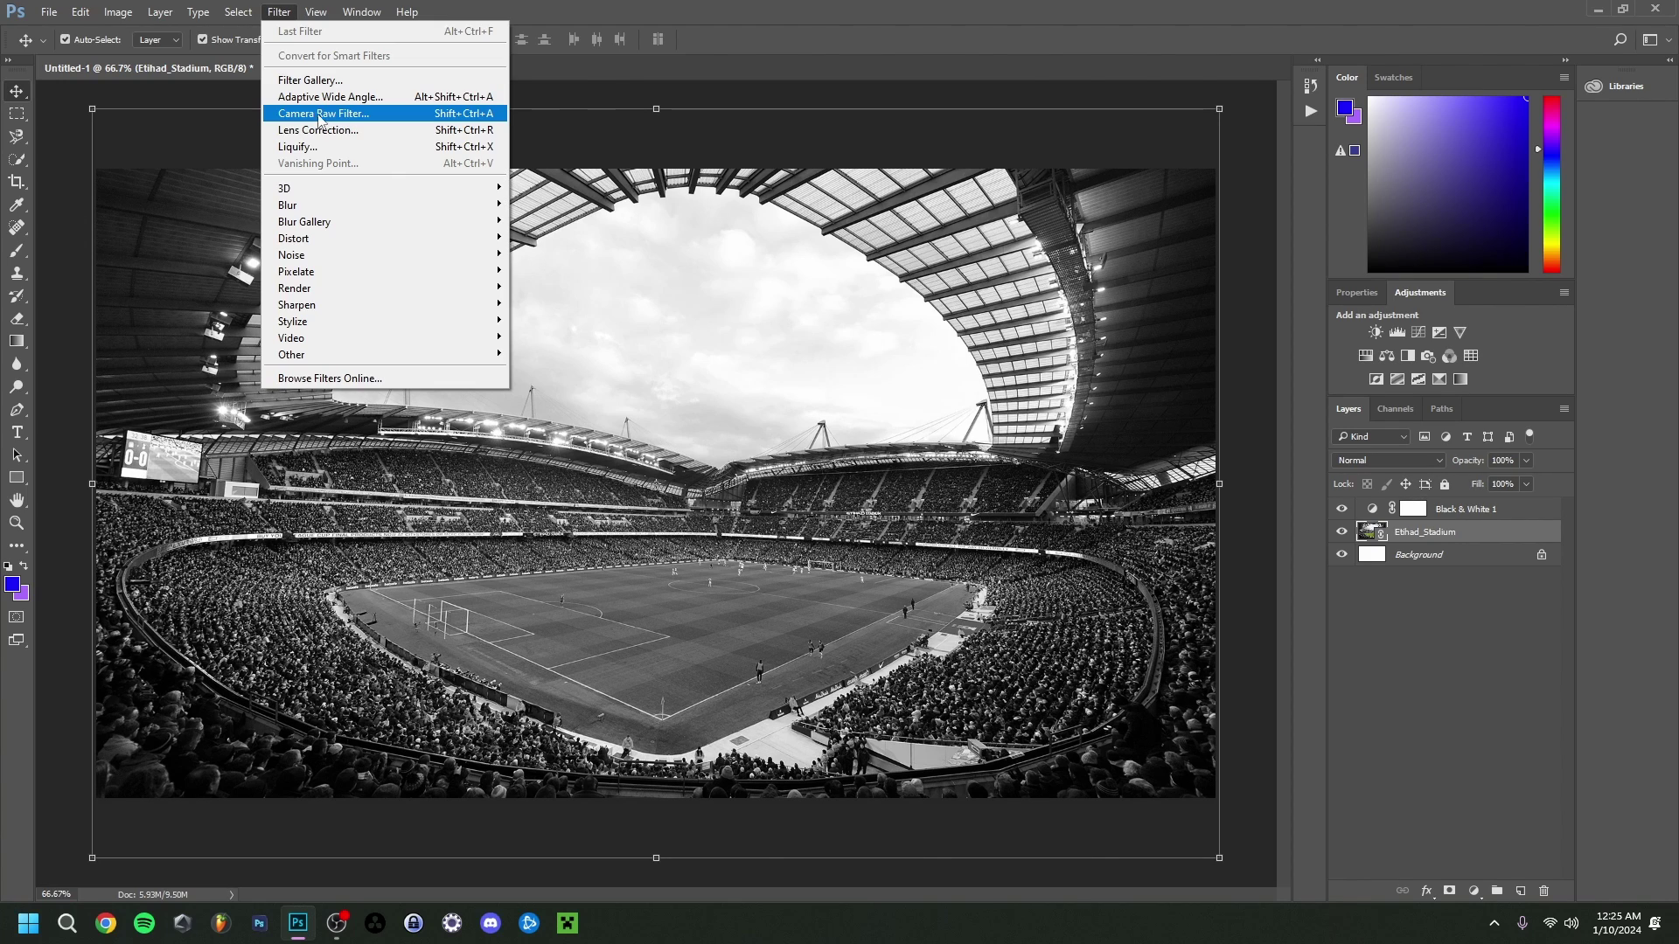
{"action": "left_click", "coordinate": [324, 117]}
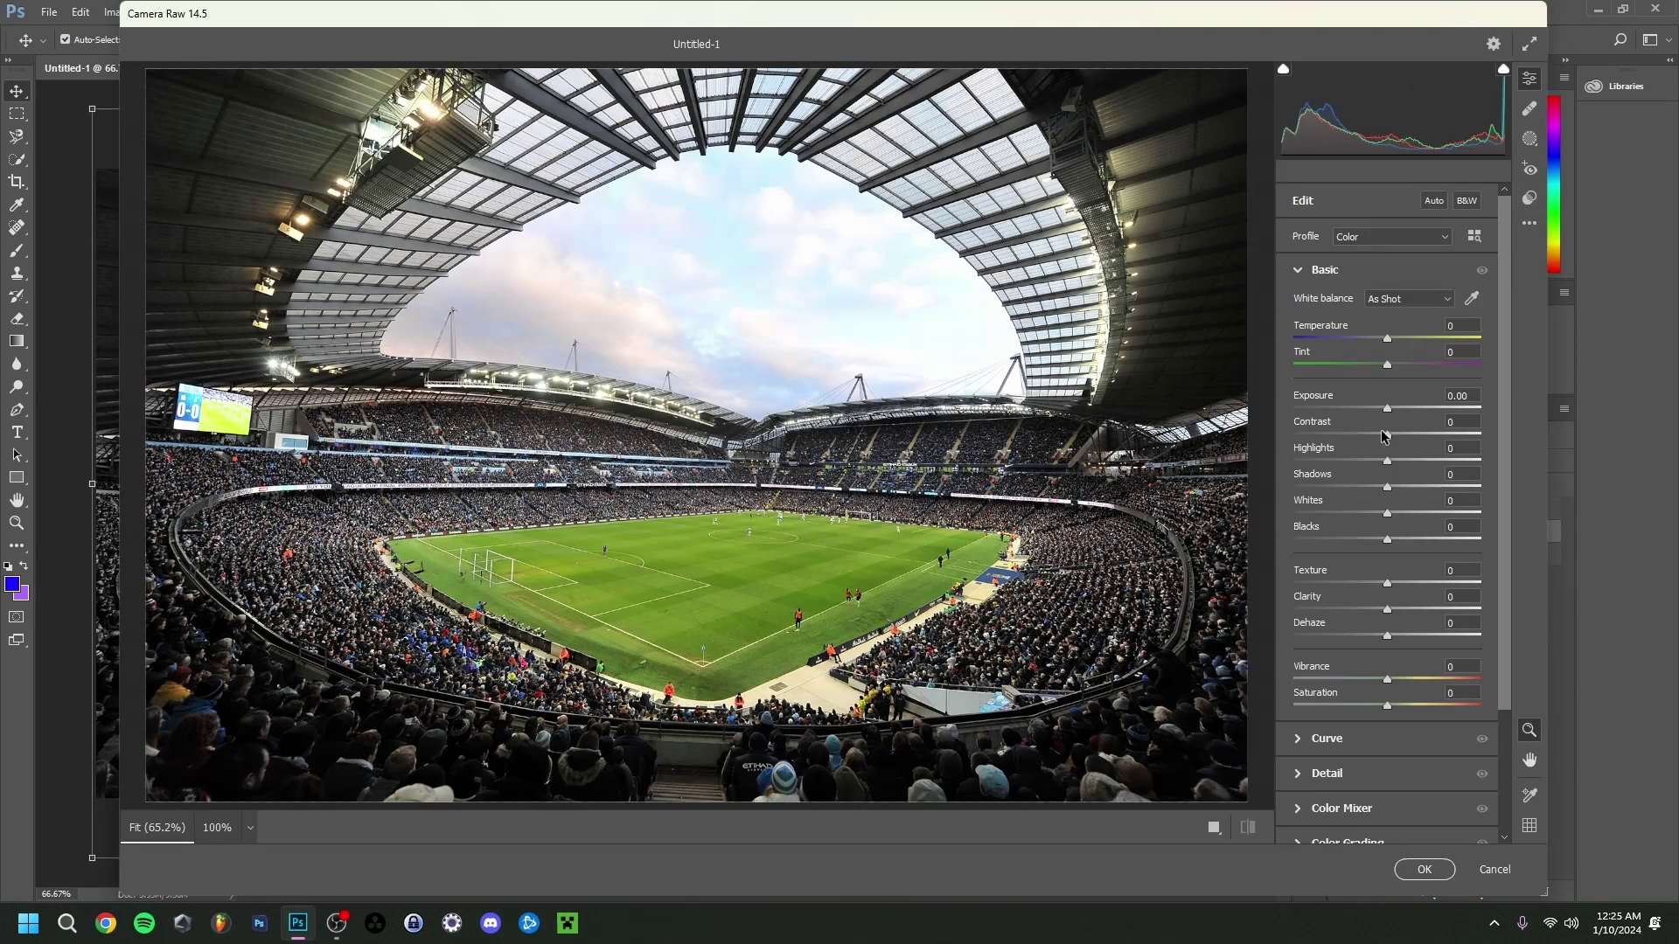
{"action": "left_click_drag", "start_coordinate": [1387, 411], "coordinate": [1453, 436]}
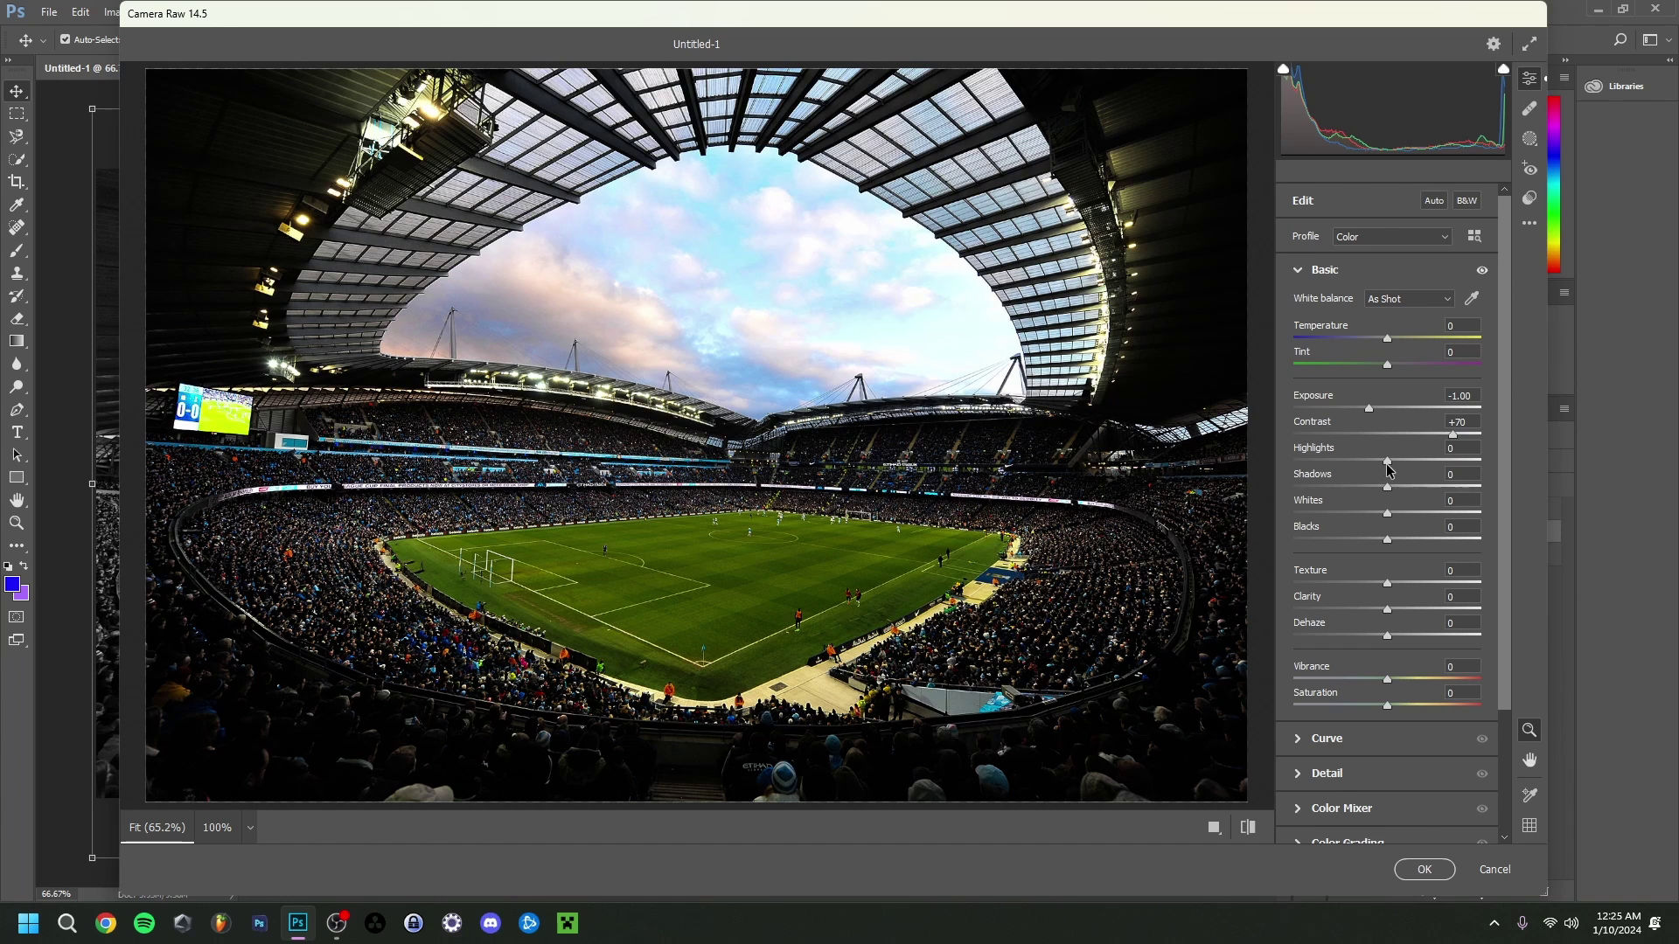
{"action": "left_click_drag", "start_coordinate": [1414, 465], "coordinate": [1369, 487]}
{"action": "left_click_drag", "start_coordinate": [1387, 513], "coordinate": [1448, 587]}
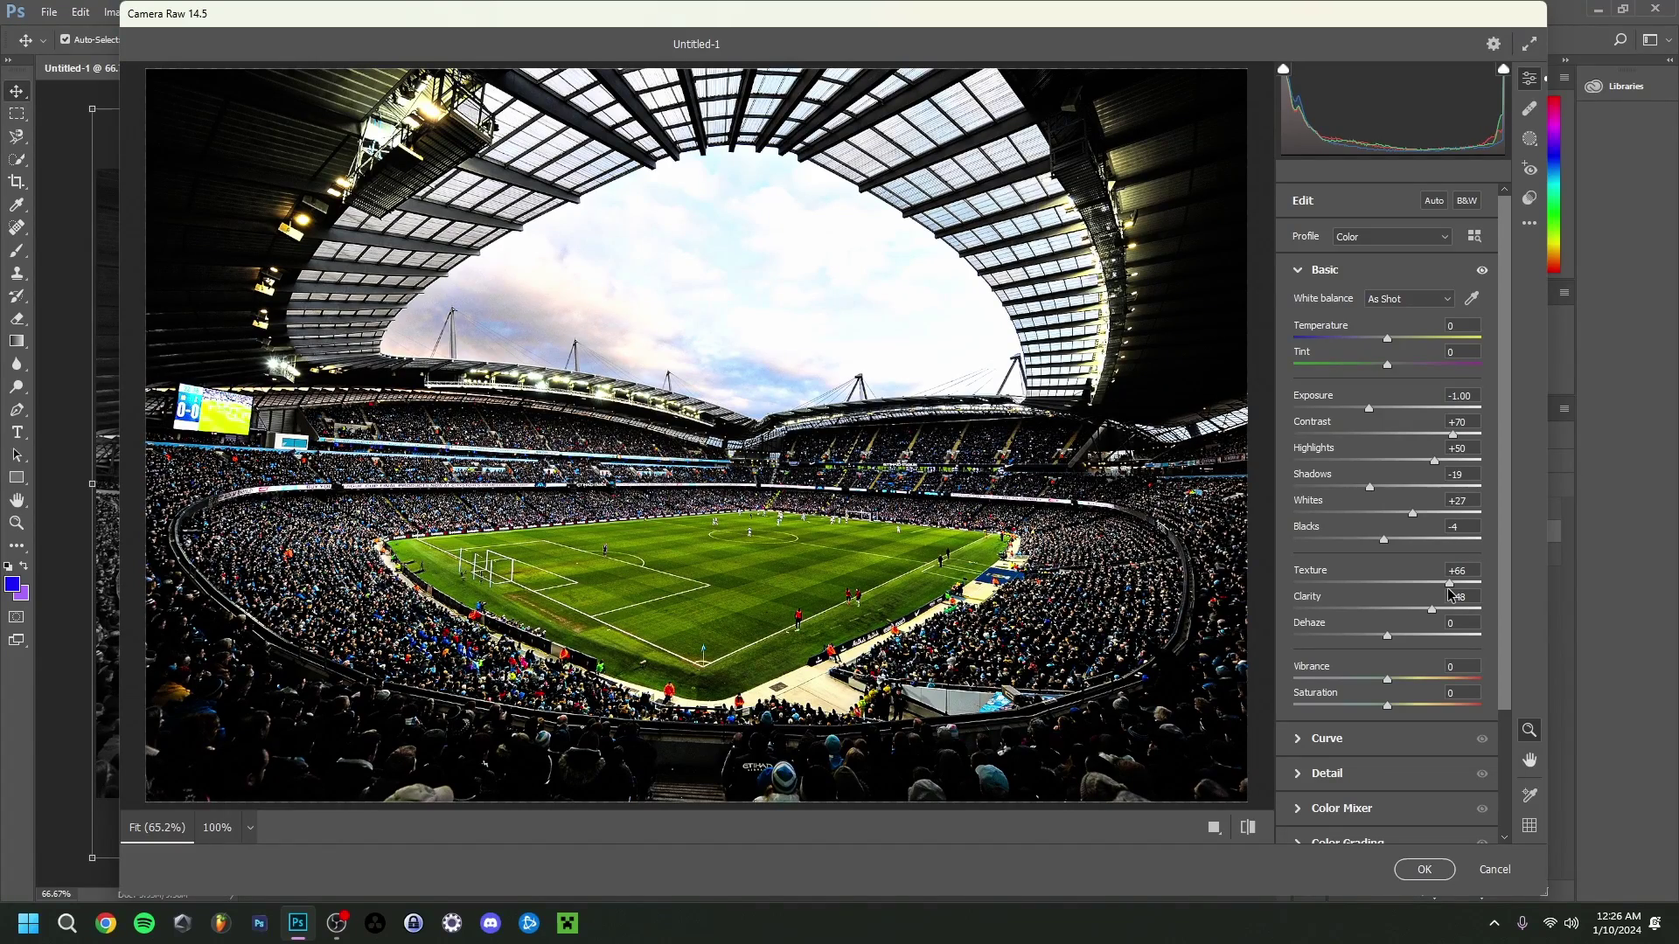
{"action": "left_click_drag", "start_coordinate": [1412, 514], "coordinate": [1454, 471]}
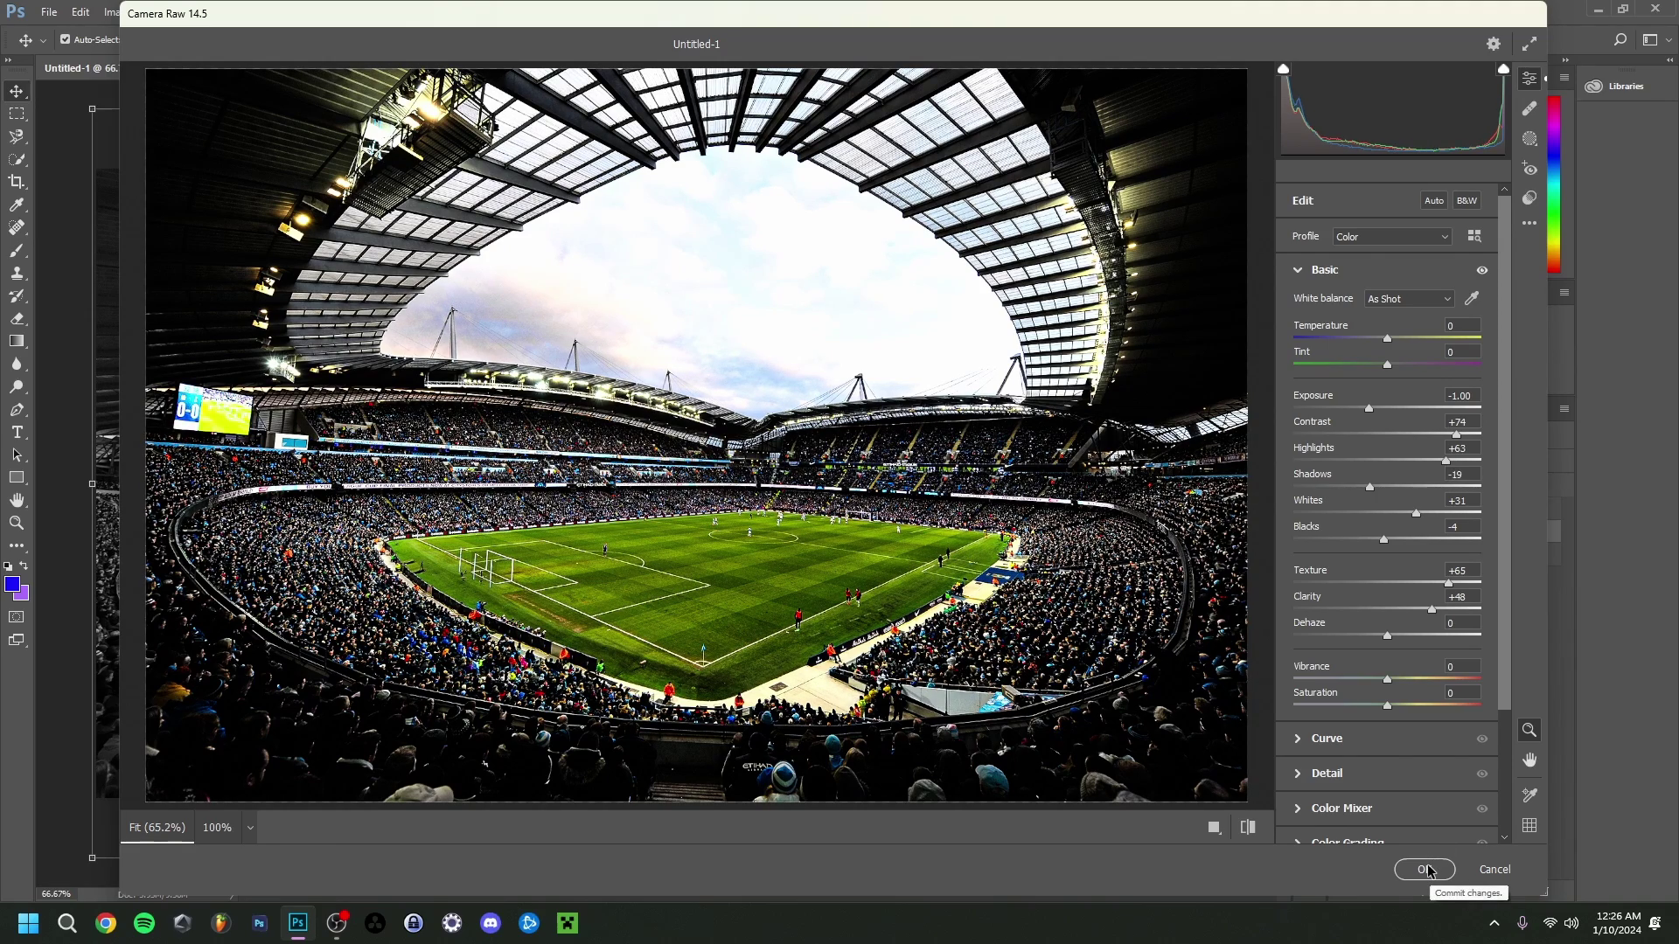
{"action": "left_click", "coordinate": [1425, 870]}
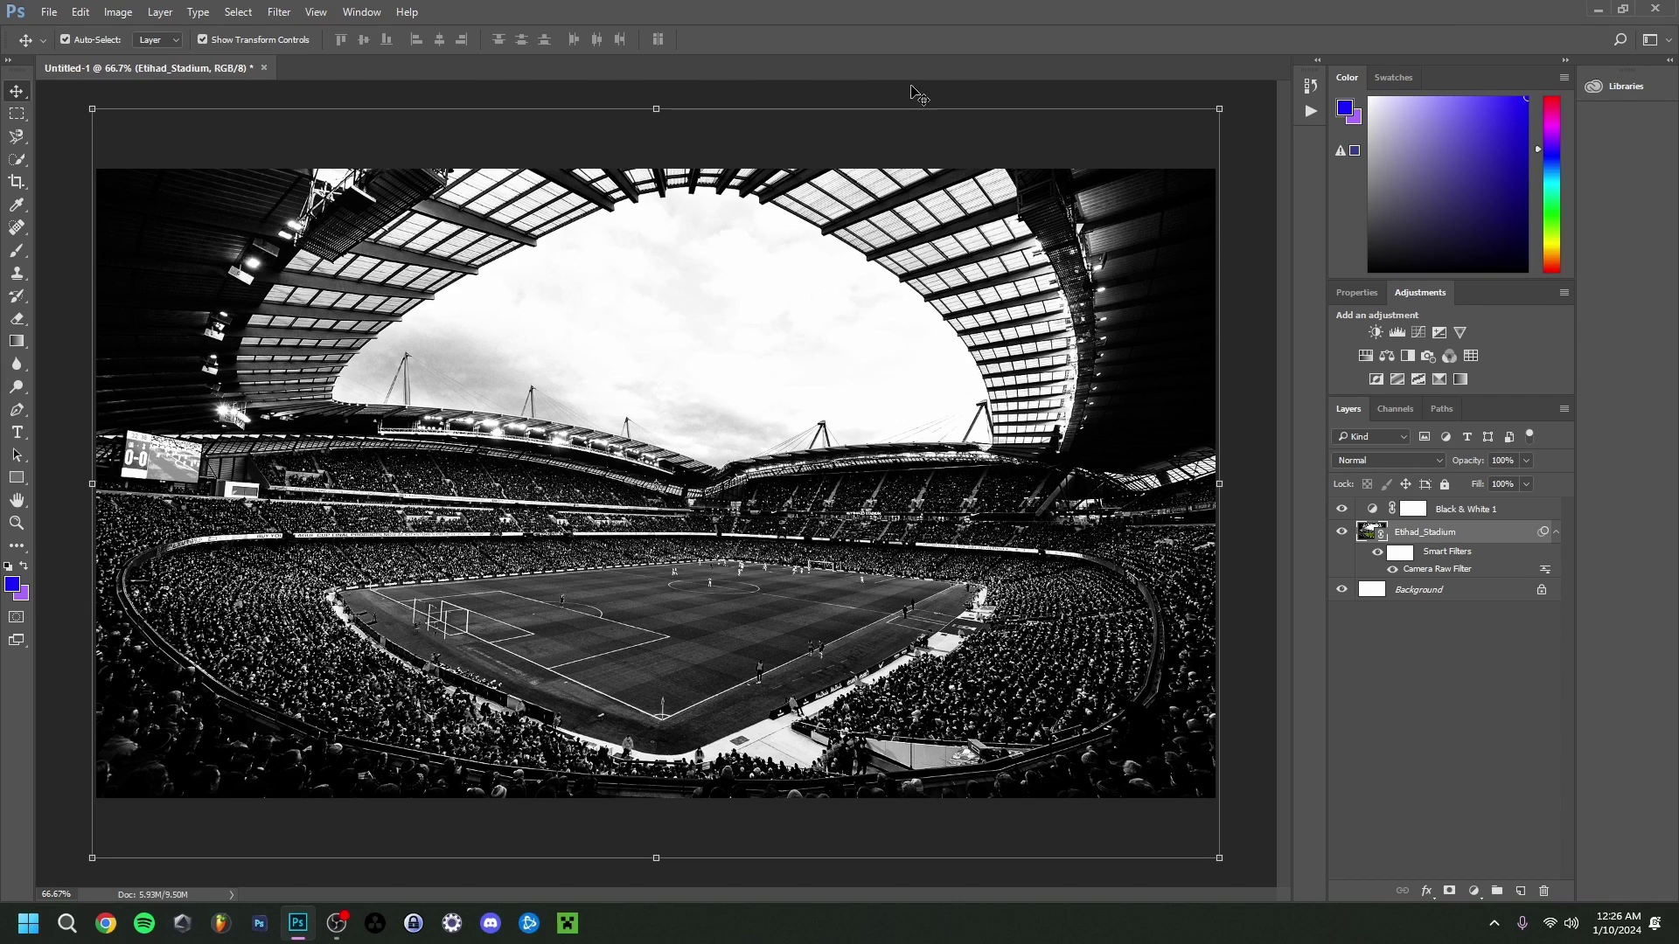
Draw a blue rectangle of about 1935 x 1095 px centred over the whole canvas and set its blend mode to Multiply
{"action": "left_click", "coordinate": [1252, 196]}
{"action": "left_click", "coordinate": [17, 478]}
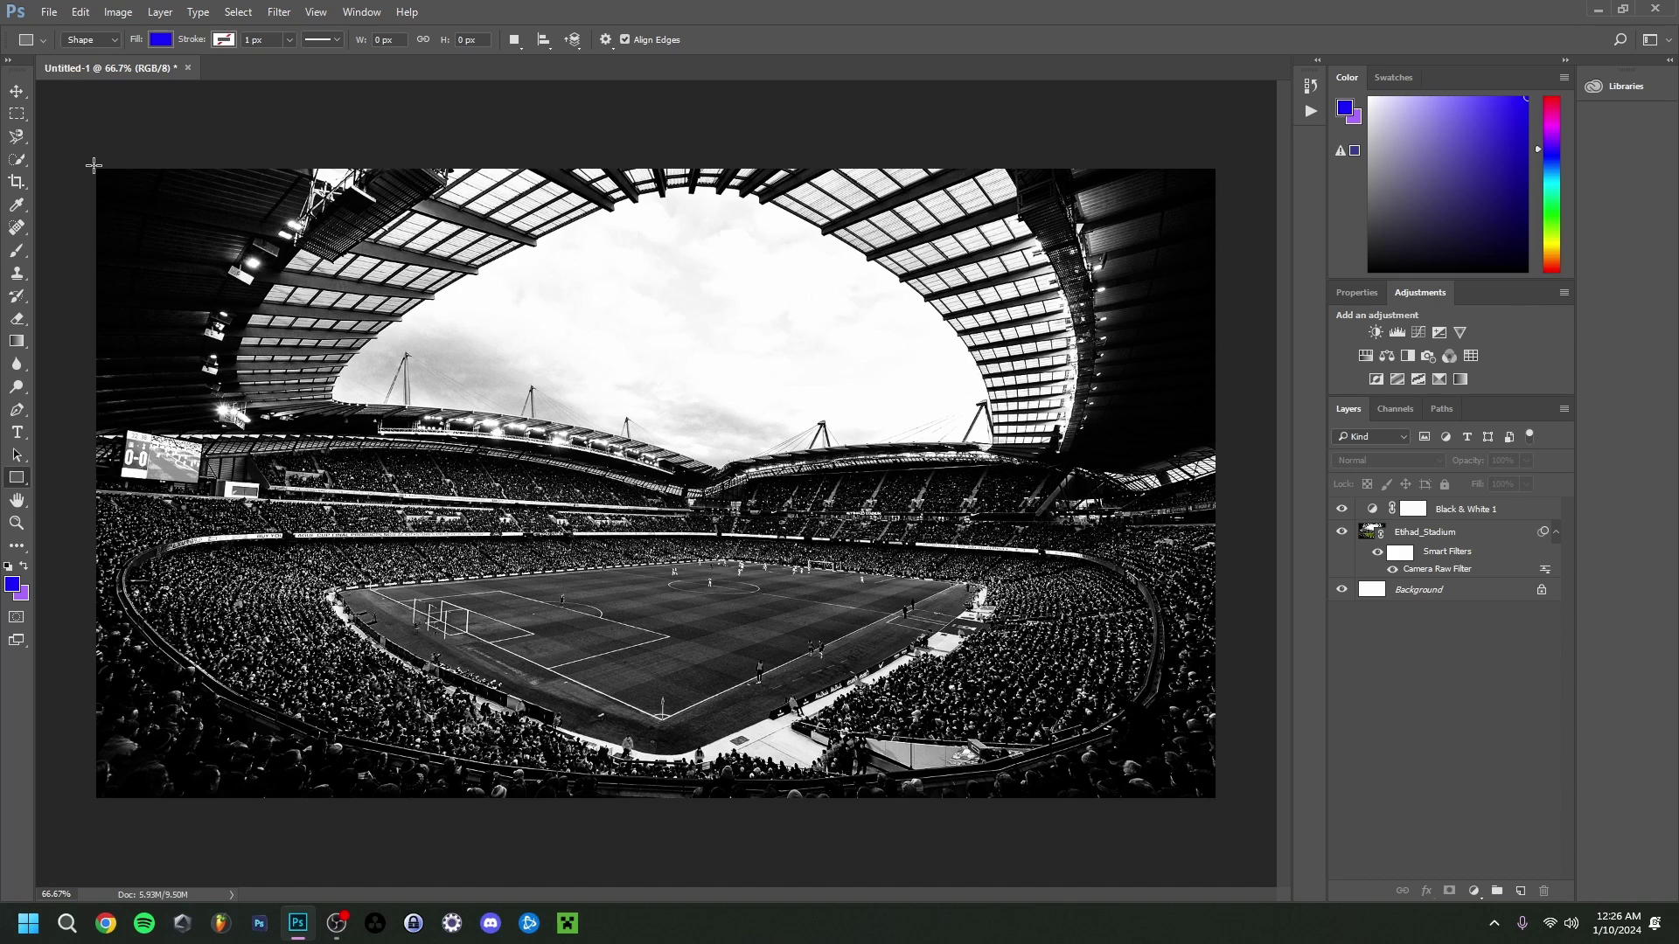
{"action": "left_click_drag", "start_coordinate": [94, 166], "coordinate": [123, 172]}
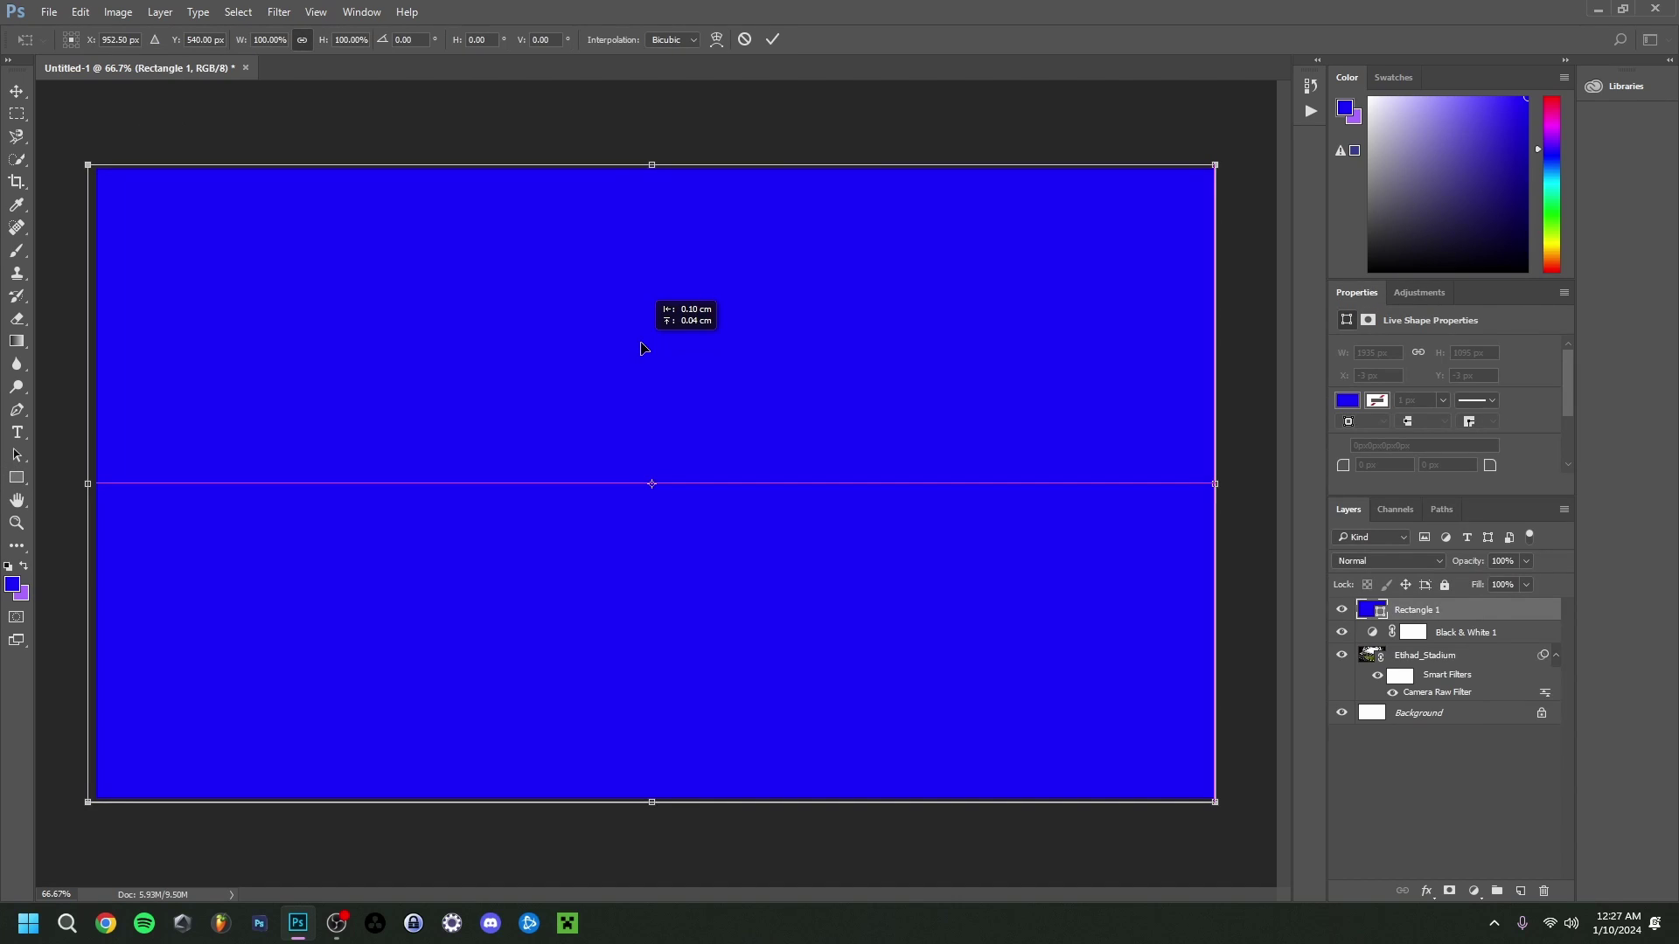
{"action": "left_click_drag", "start_coordinate": [641, 343], "coordinate": [643, 343]}
{"action": "left_click", "coordinate": [773, 40]}
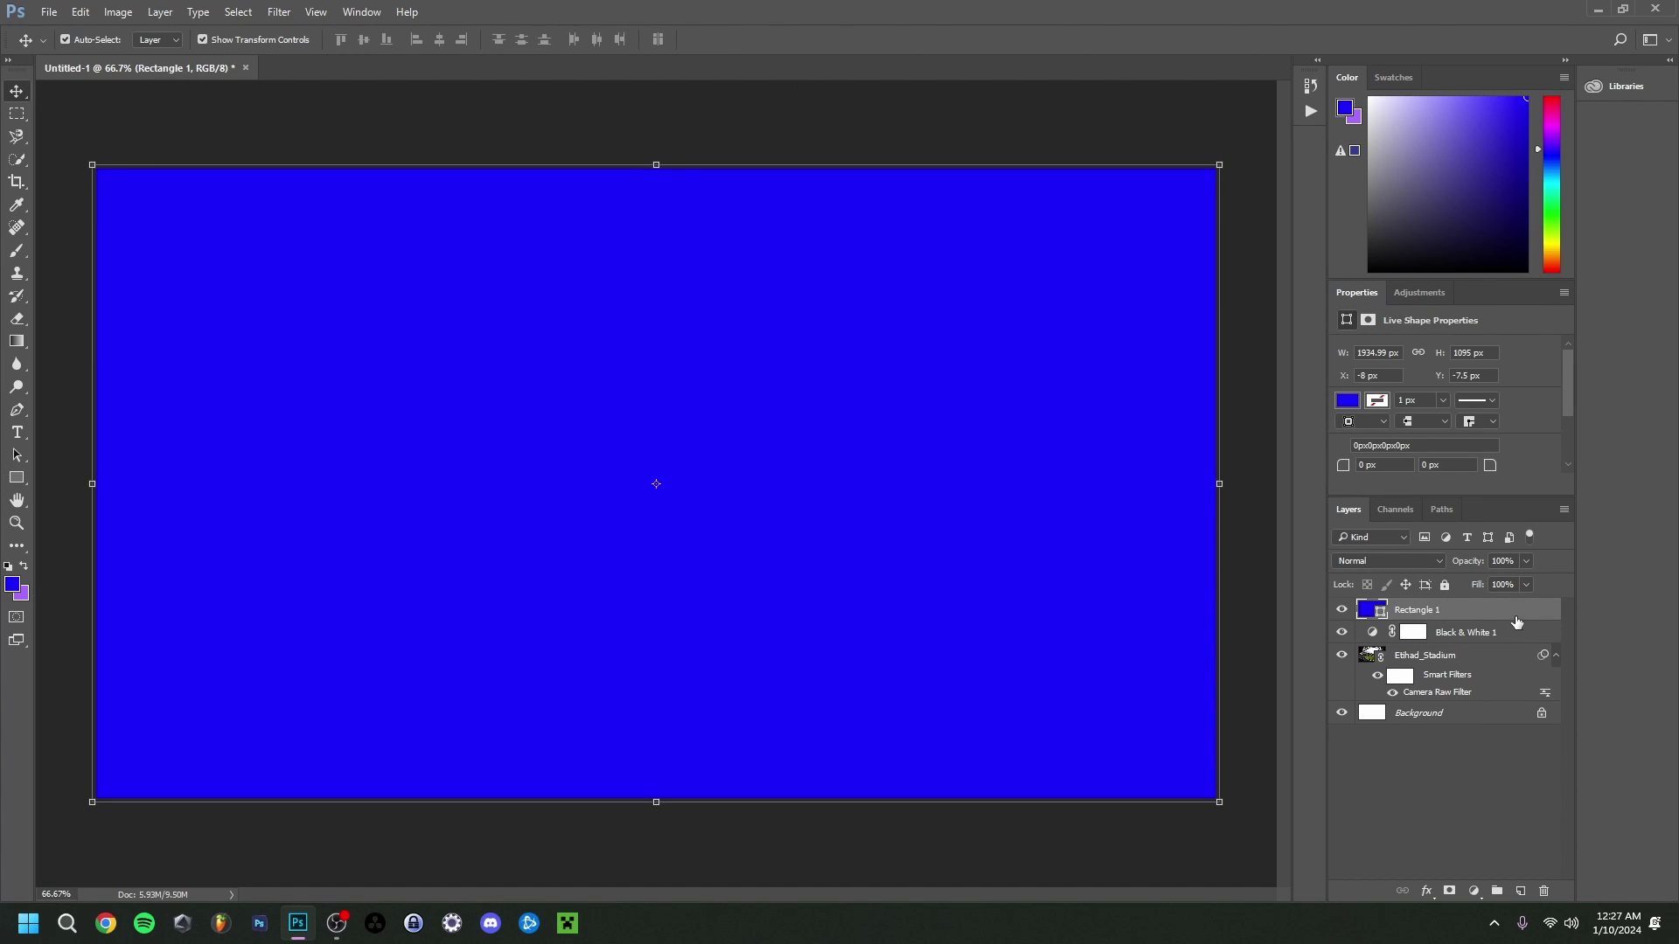
{"action": "left_click", "coordinate": [1360, 563]}
{"action": "left_click", "coordinate": [1371, 621]}
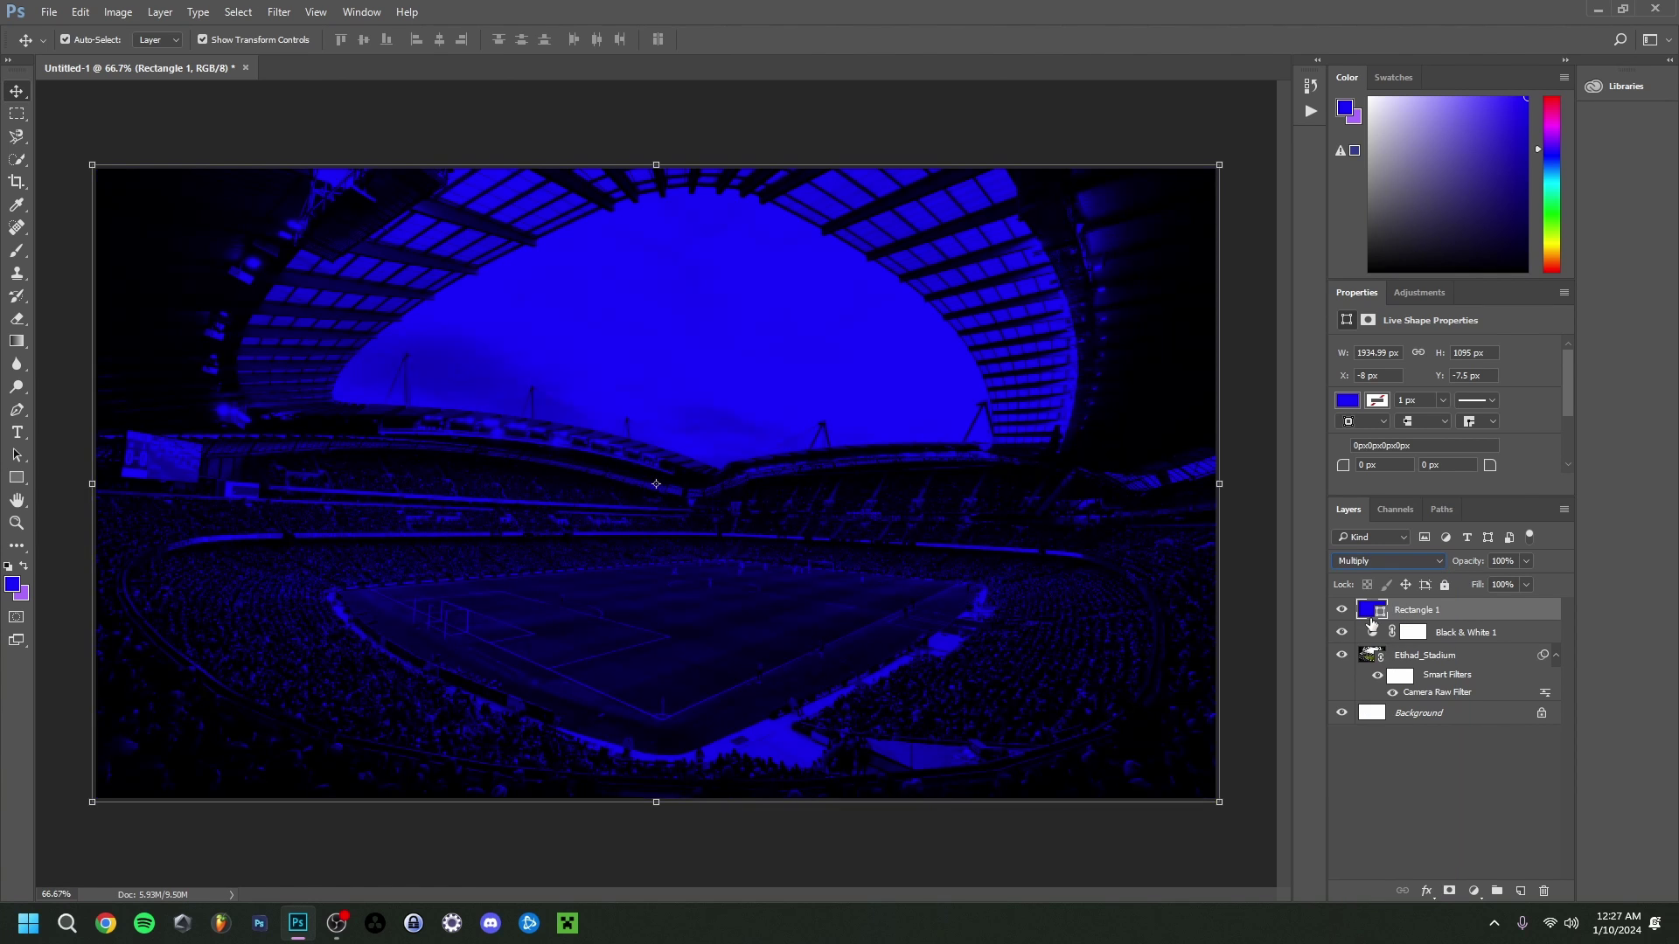
Add a Brightness/Contrast adjustment above the Black & White layer and raise its brightness
{"action": "left_click", "coordinate": [1372, 624]}
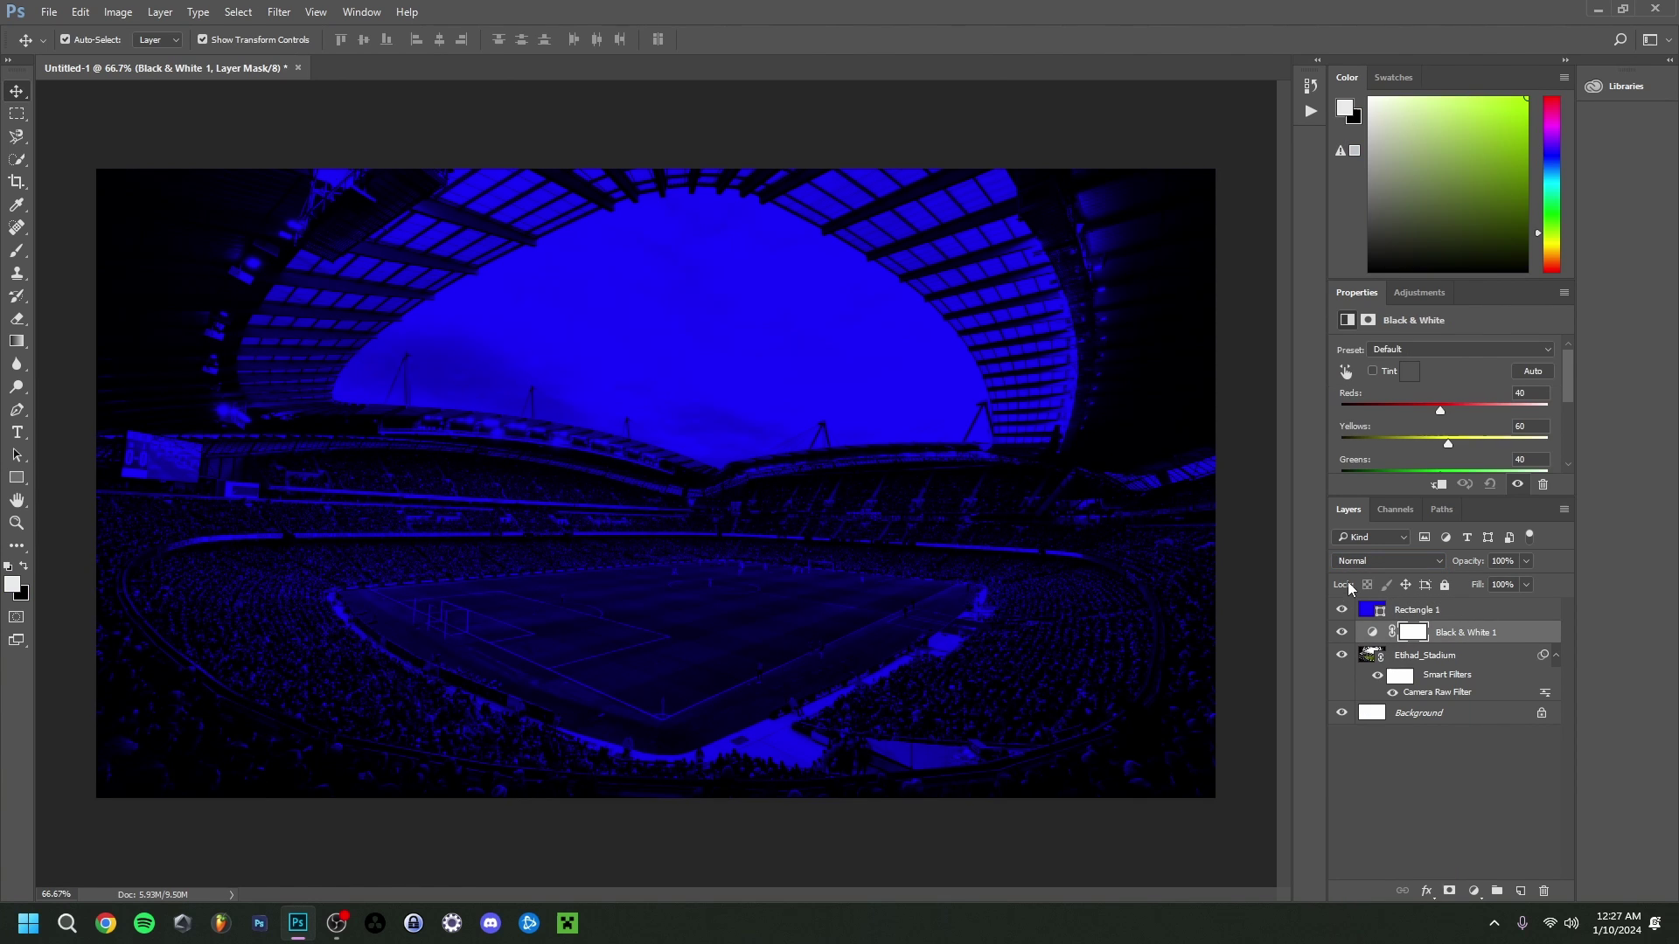
{"action": "left_click", "coordinate": [1420, 293]}
{"action": "left_click", "coordinate": [1375, 332]}
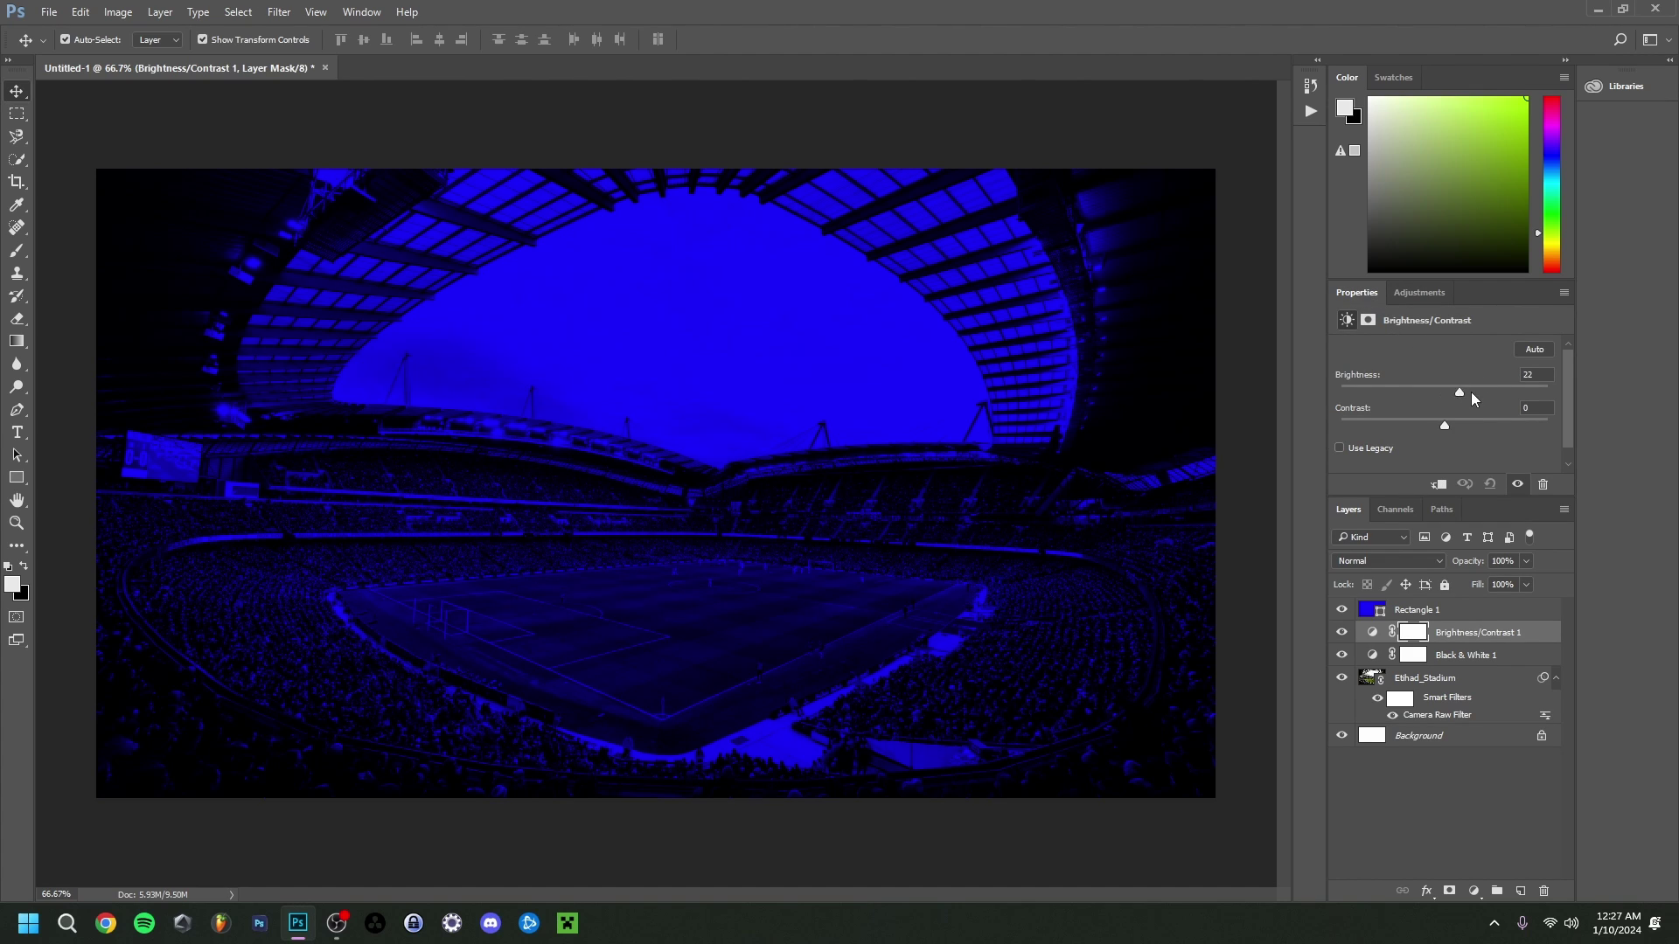
{"action": "left_click_drag", "start_coordinate": [1493, 393], "coordinate": [1502, 393]}
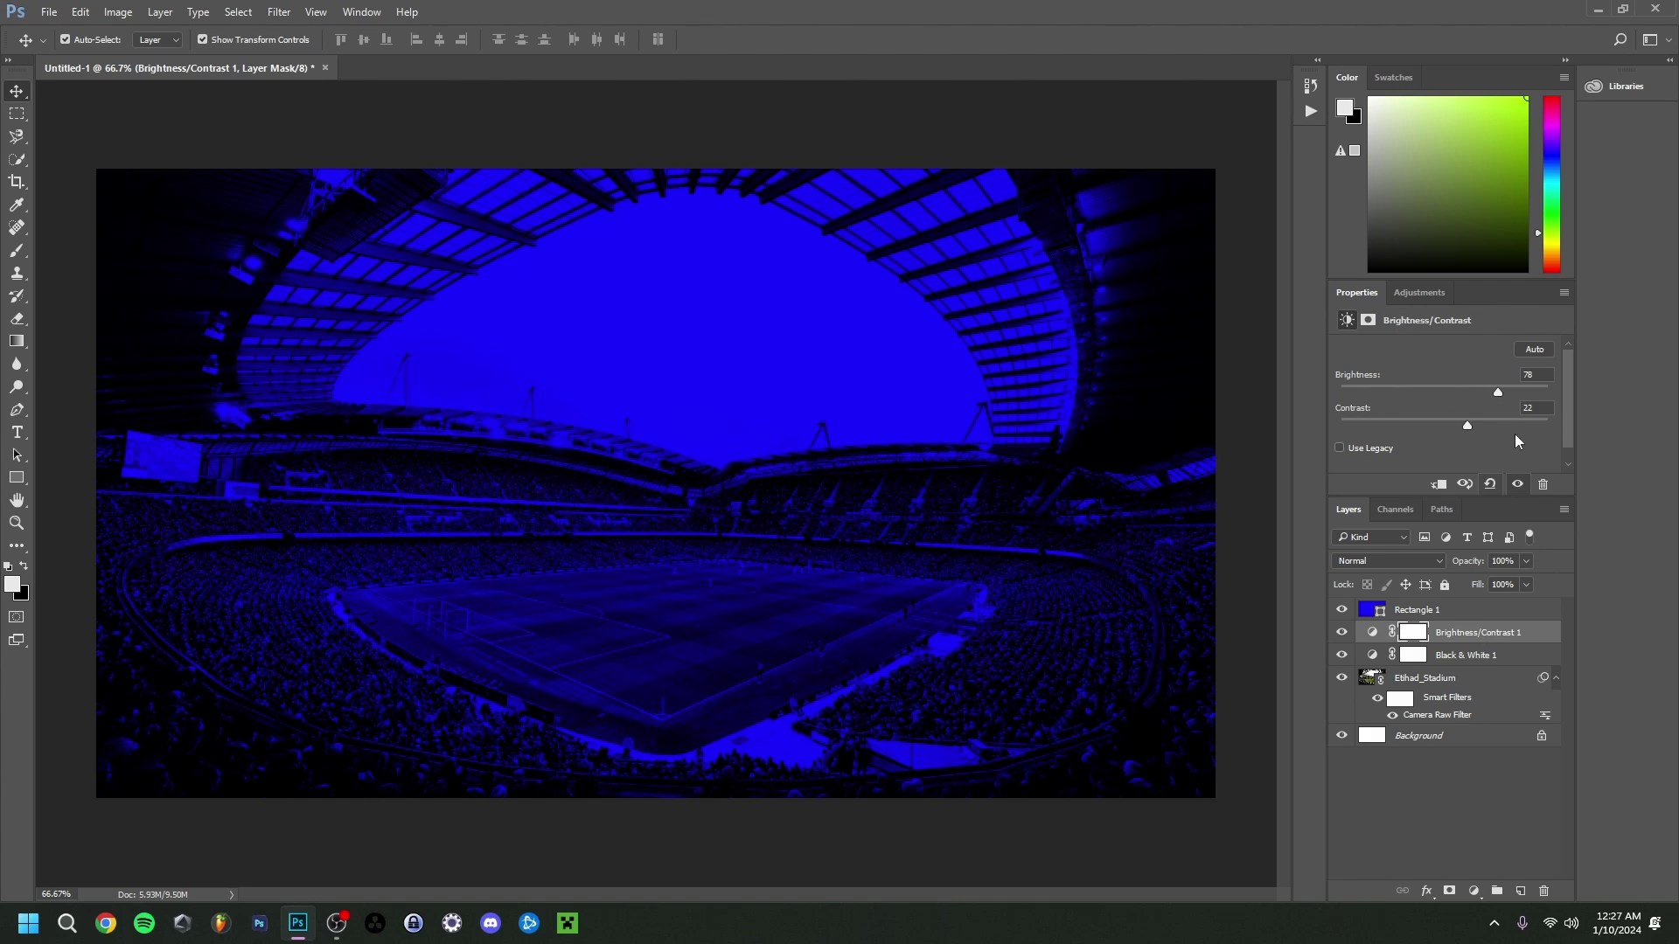
Paint a soft blue glow around the image's edges on a new layer above the rectangle, using a 1457 px brush at 22% opacity
{"action": "left_click", "coordinate": [1499, 609]}
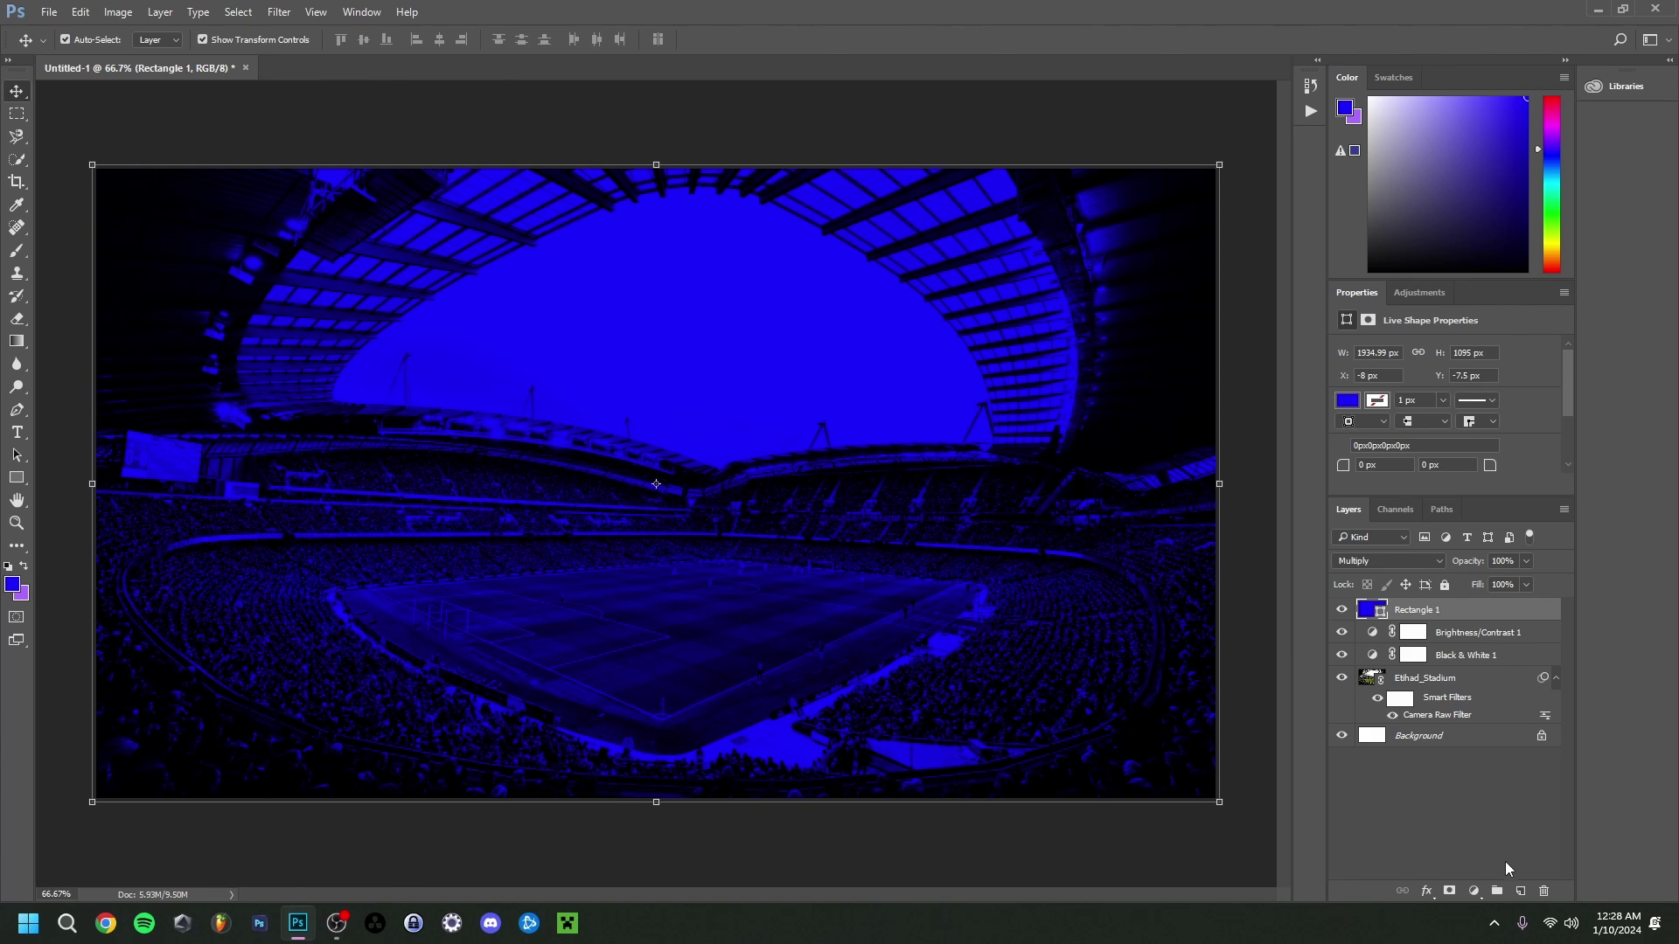
{"action": "left_click", "coordinate": [1520, 890]}
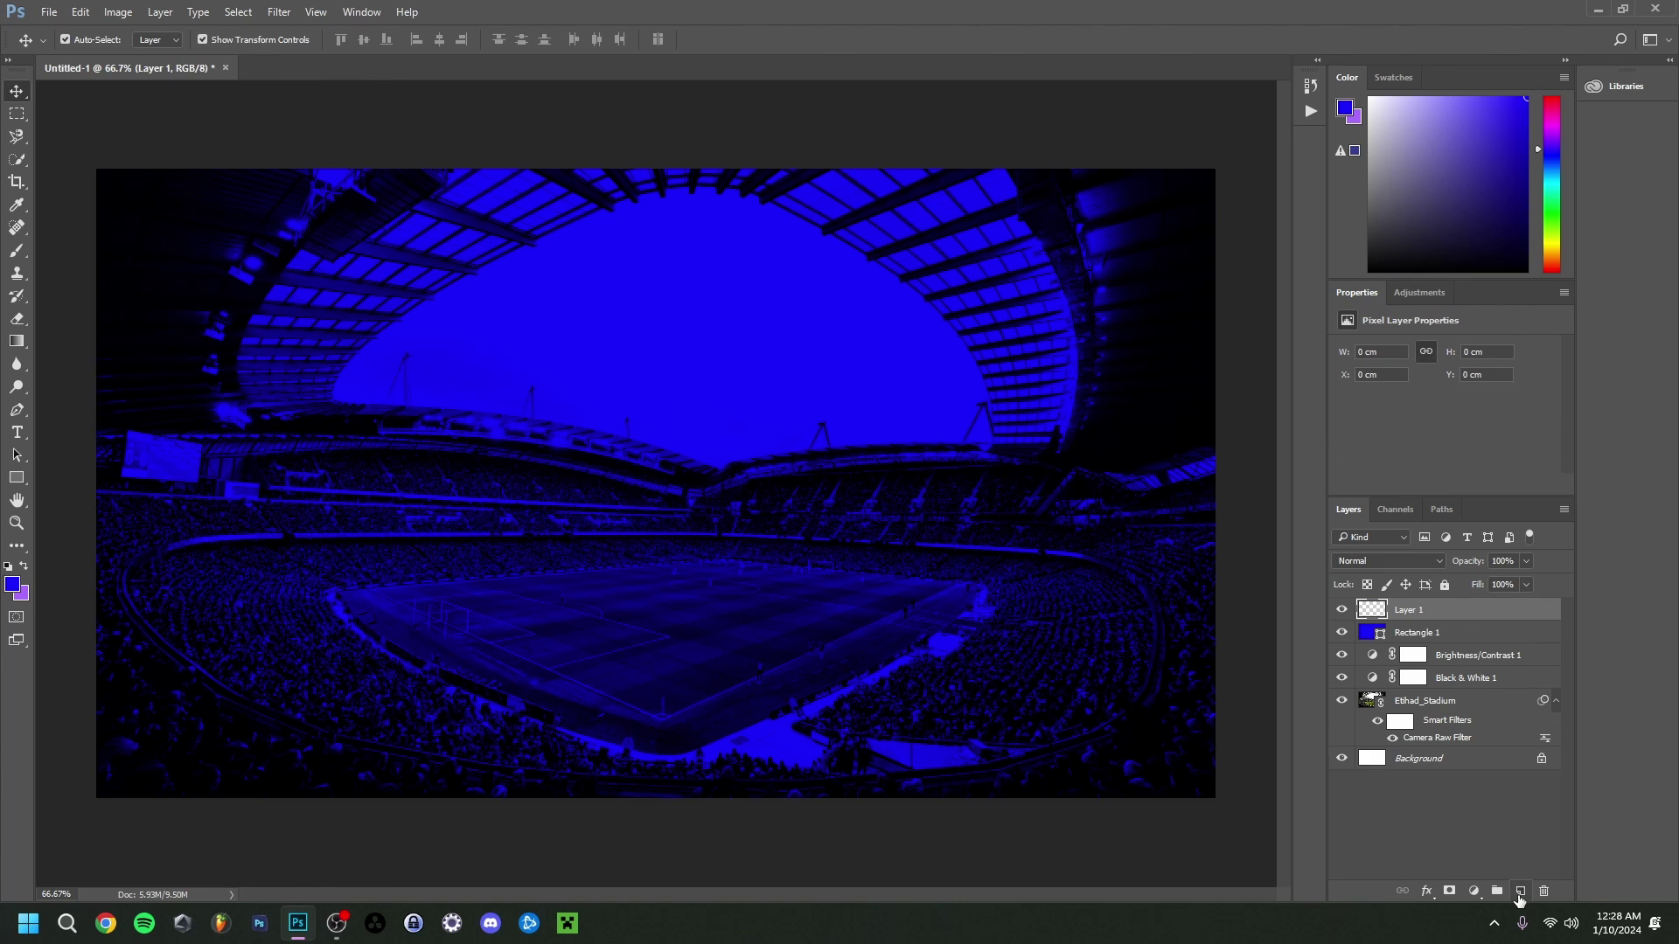
{"action": "left_click", "coordinate": [17, 522]}
{"action": "left_click", "coordinate": [547, 390], "text": "alt"}
{"action": "left_click", "coordinate": [548, 390], "text": "alt"}
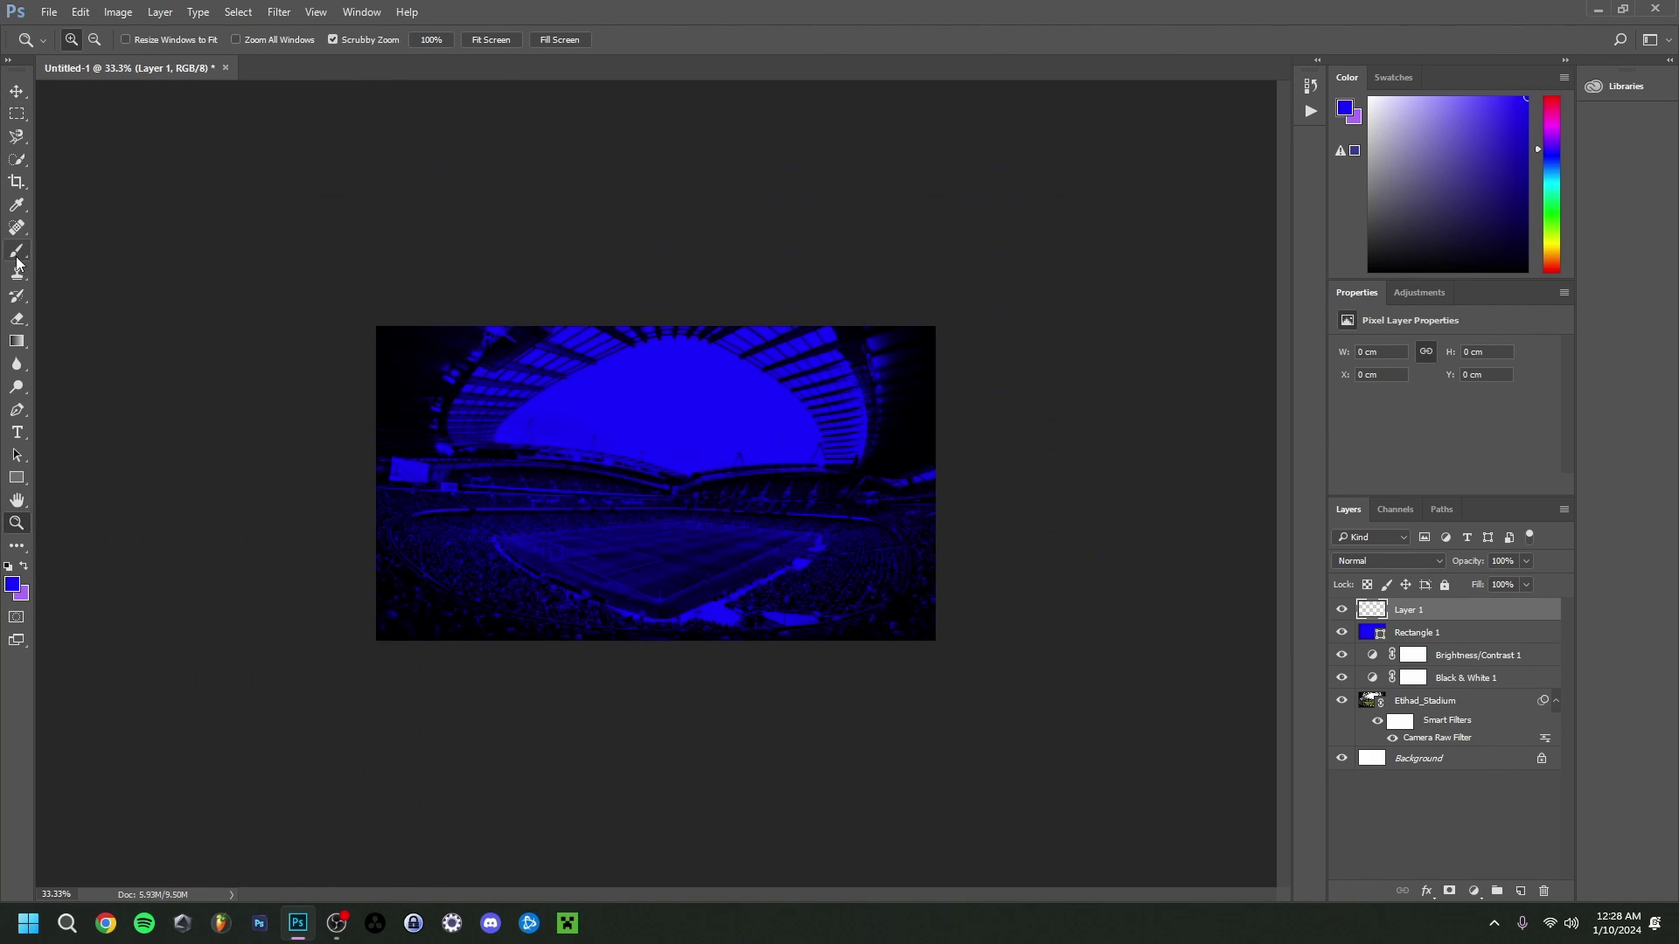
{"action": "left_click", "coordinate": [16, 253]}
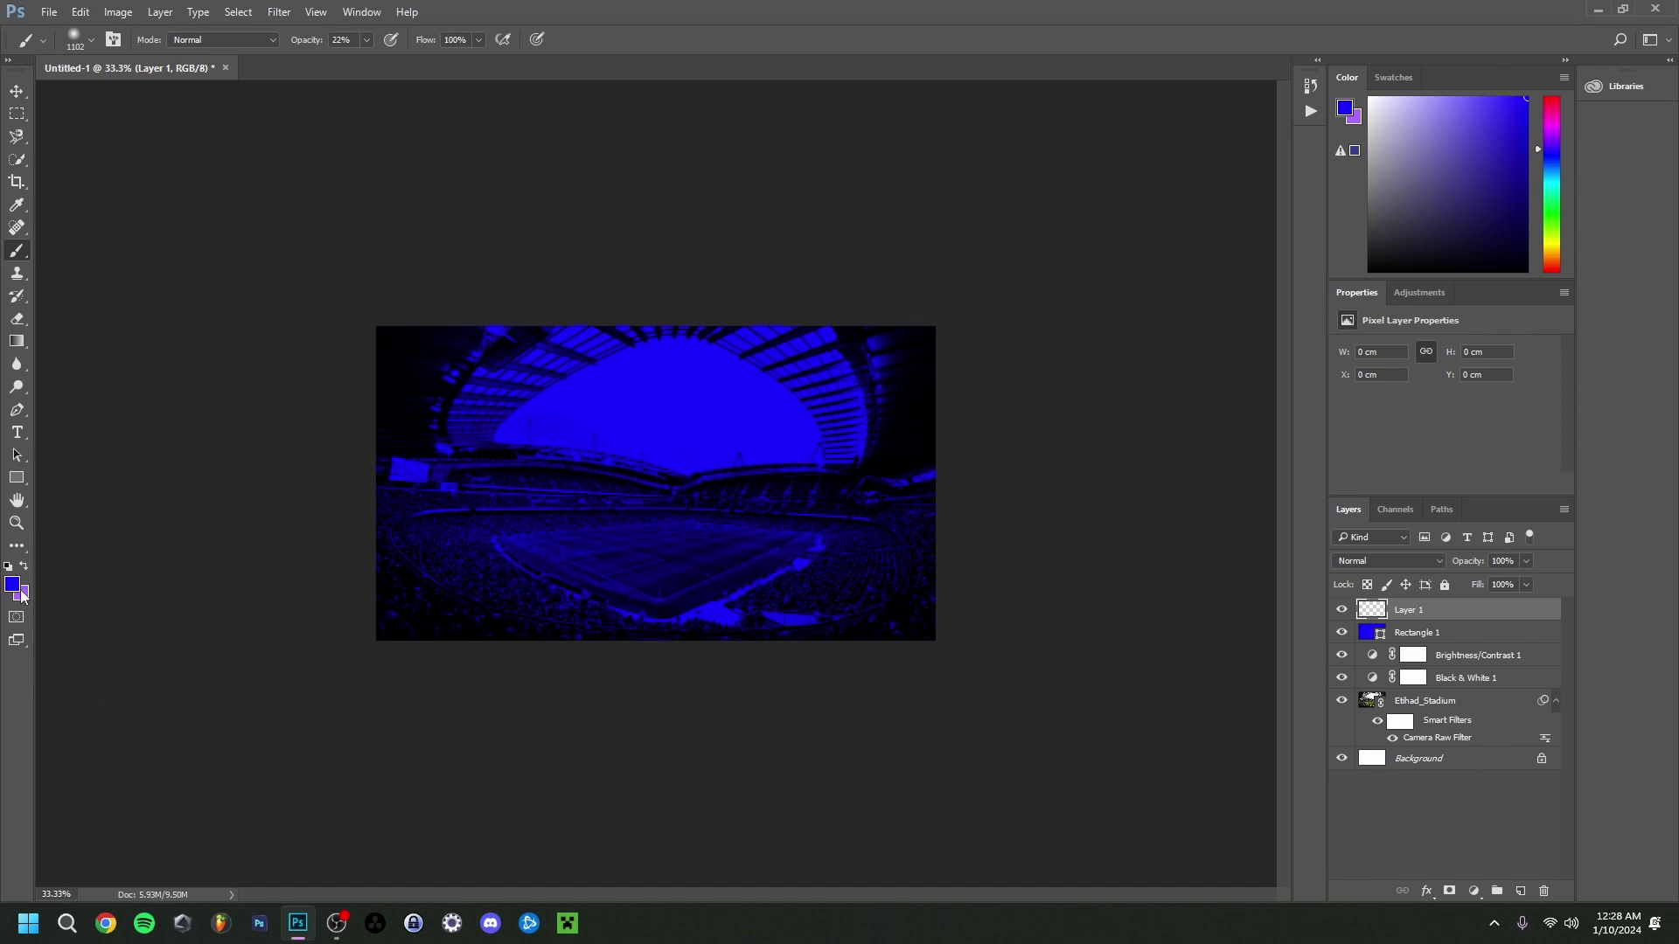
{"action": "right_click", "coordinate": [431, 603]}
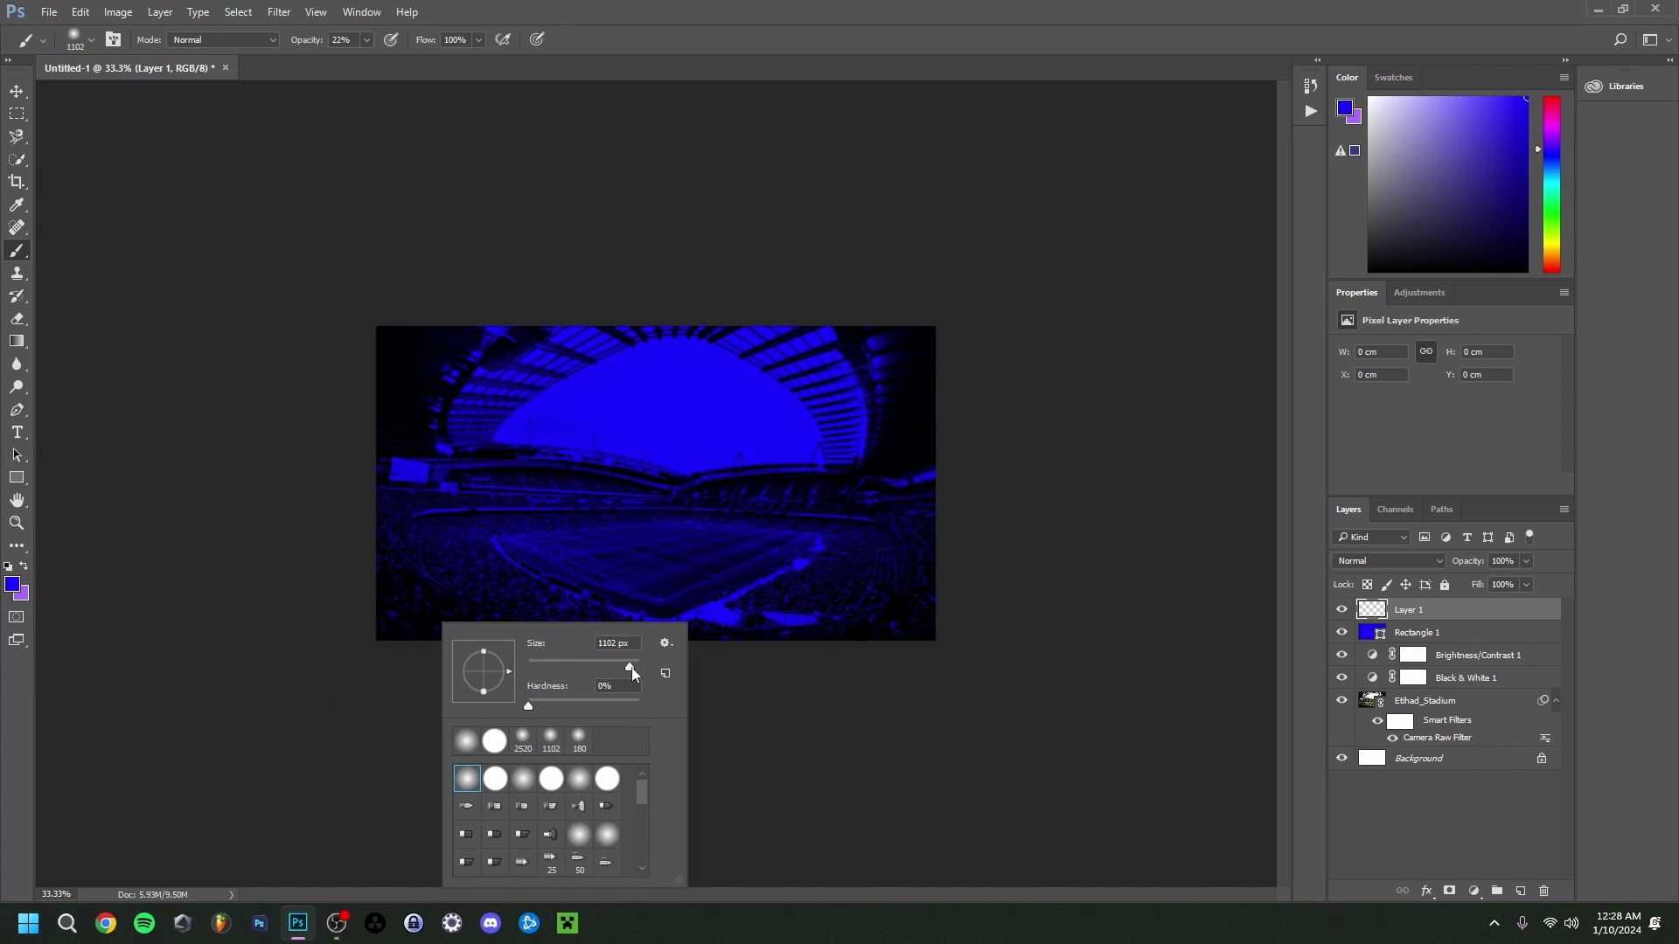
{"action": "left_click", "coordinate": [340, 714]}
{"action": "right_click", "coordinate": [340, 714]}
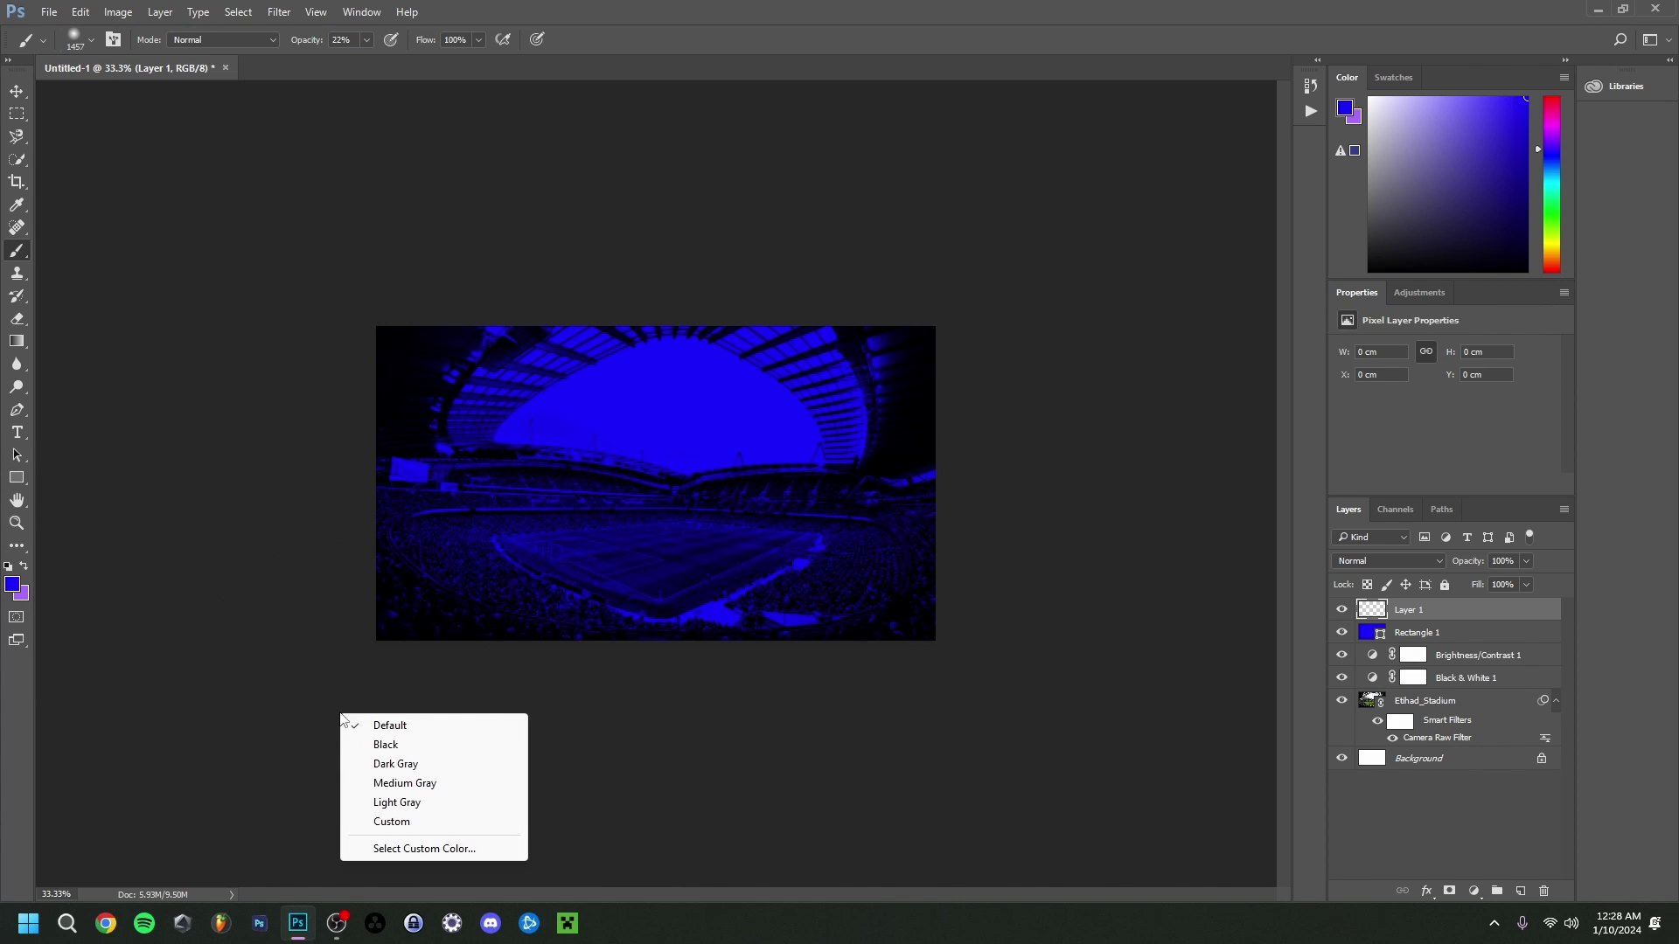
{"action": "left_click", "coordinate": [339, 699]}
{"action": "left_click", "coordinate": [388, 654]}
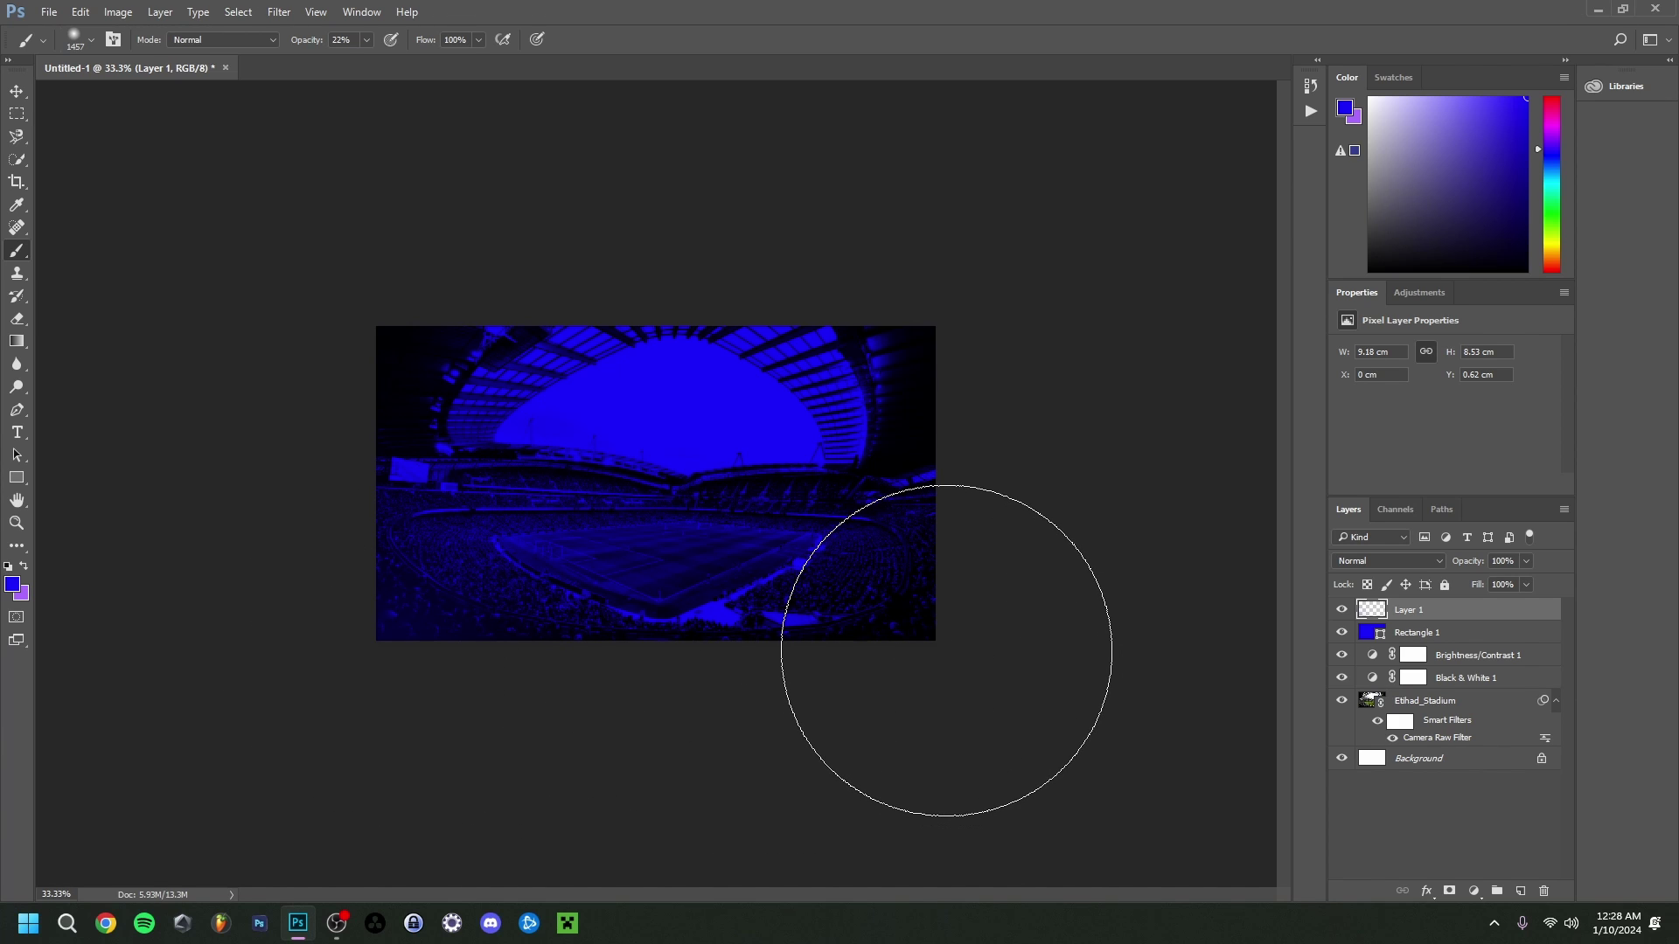
{"action": "left_click", "coordinate": [946, 651]}
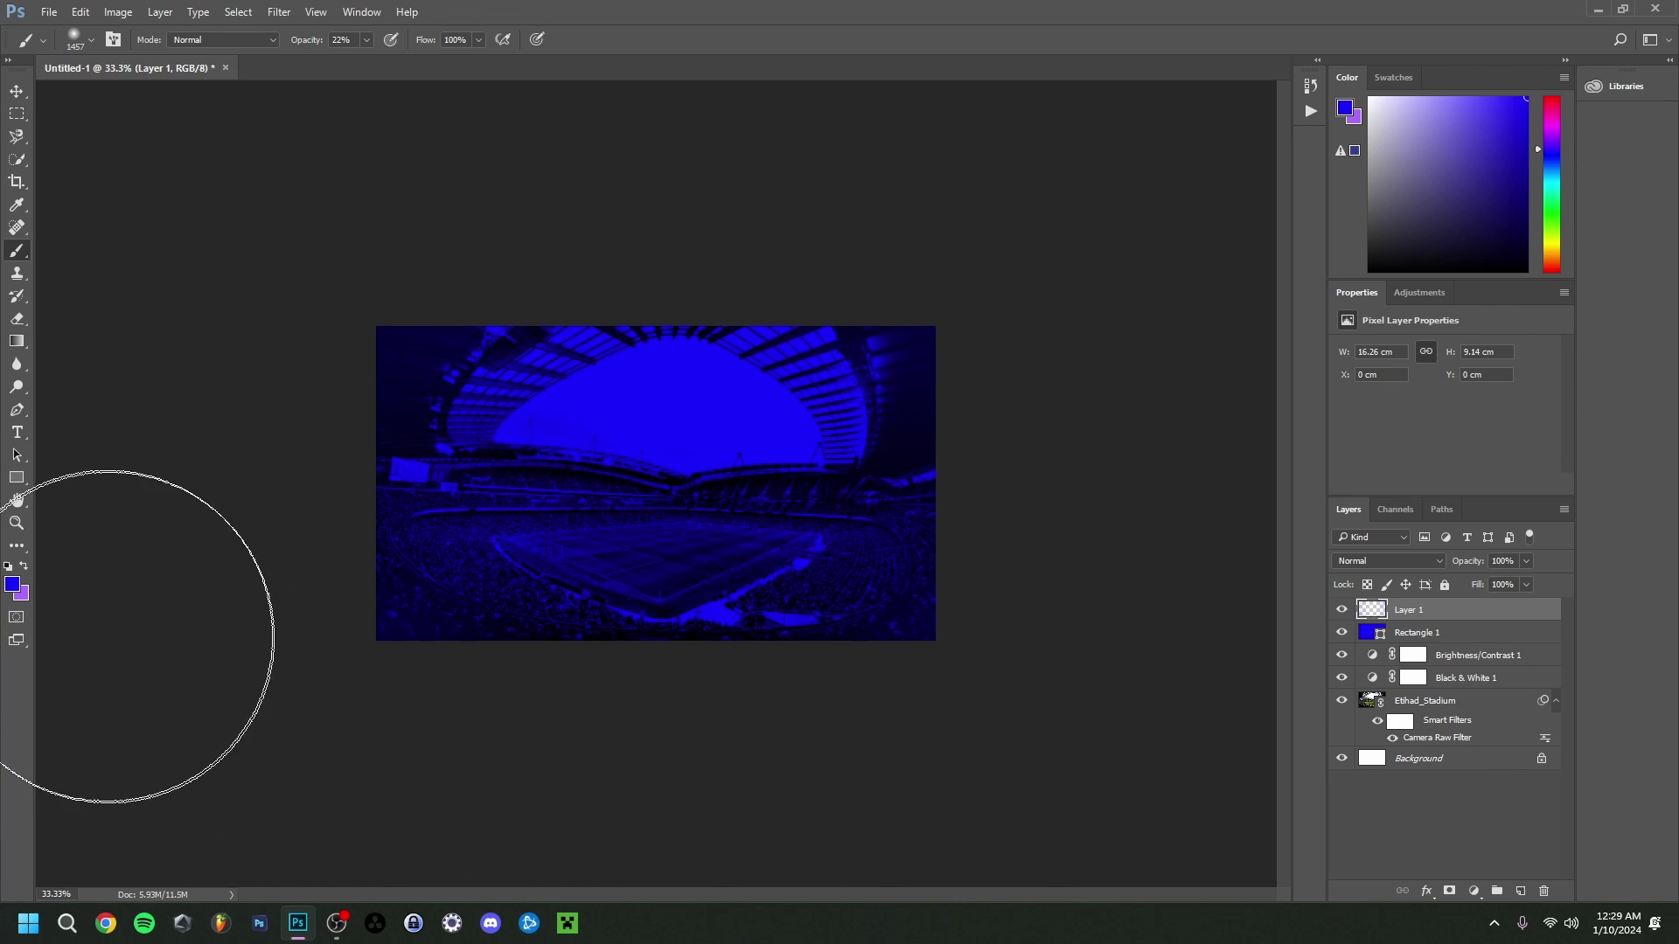
Place the Erling Braut Håland render as a linked image, scaled to about 19.8%, on the left side of the canvas
{"action": "left_click", "coordinate": [17, 523]}
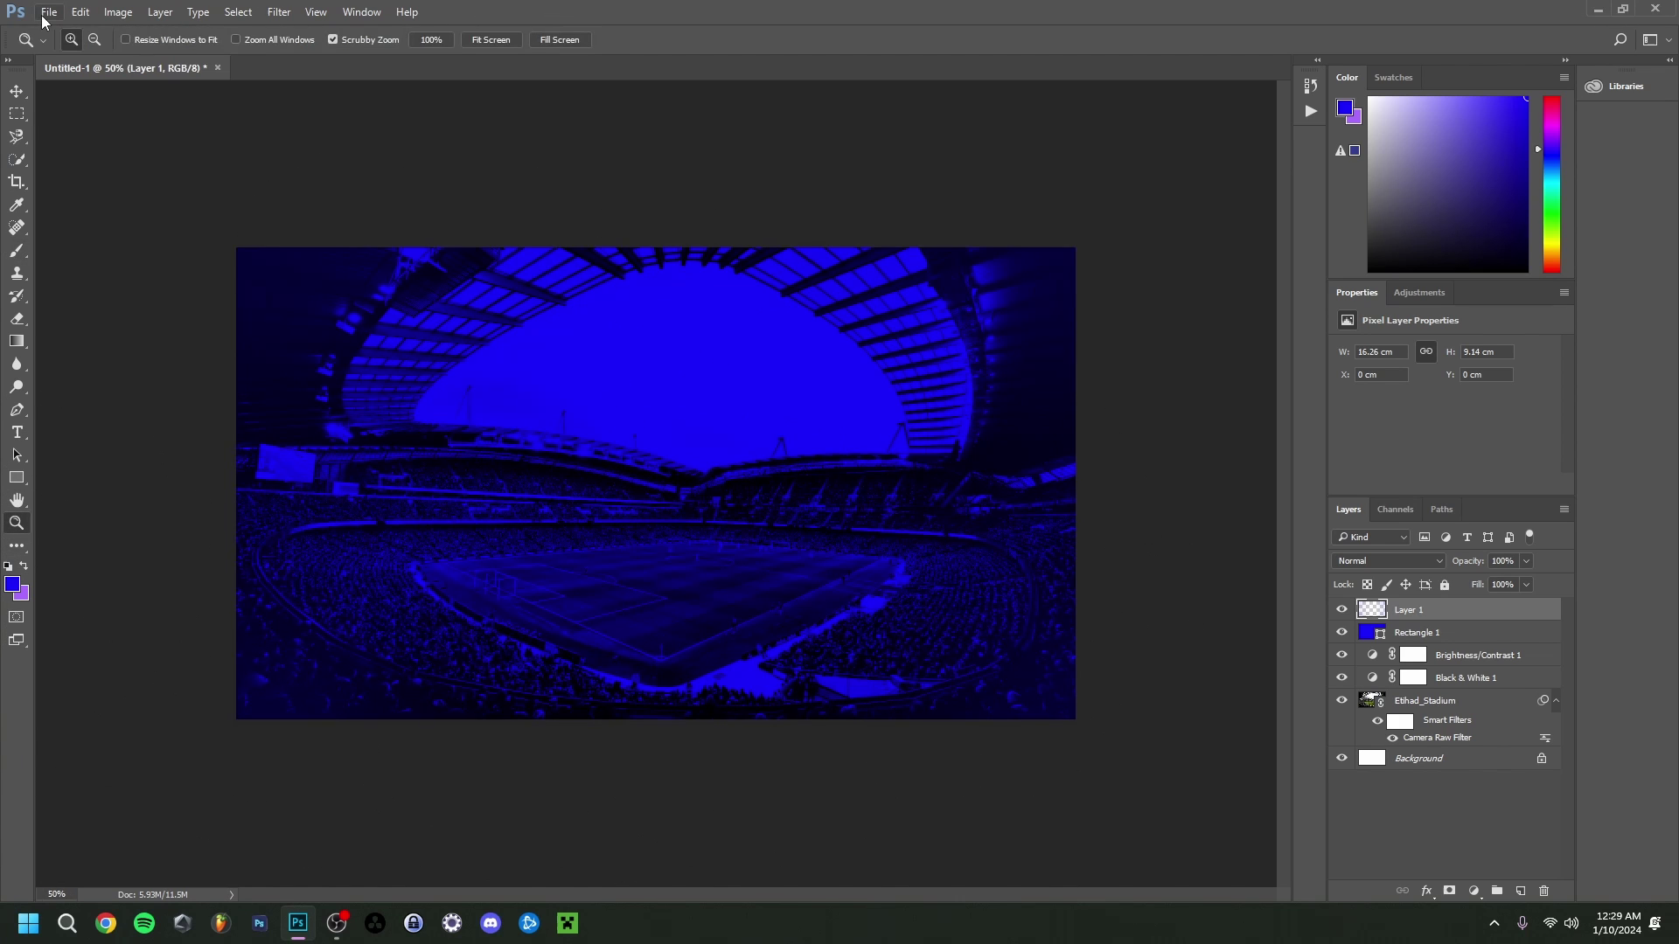
{"action": "left_click", "coordinate": [45, 13]}
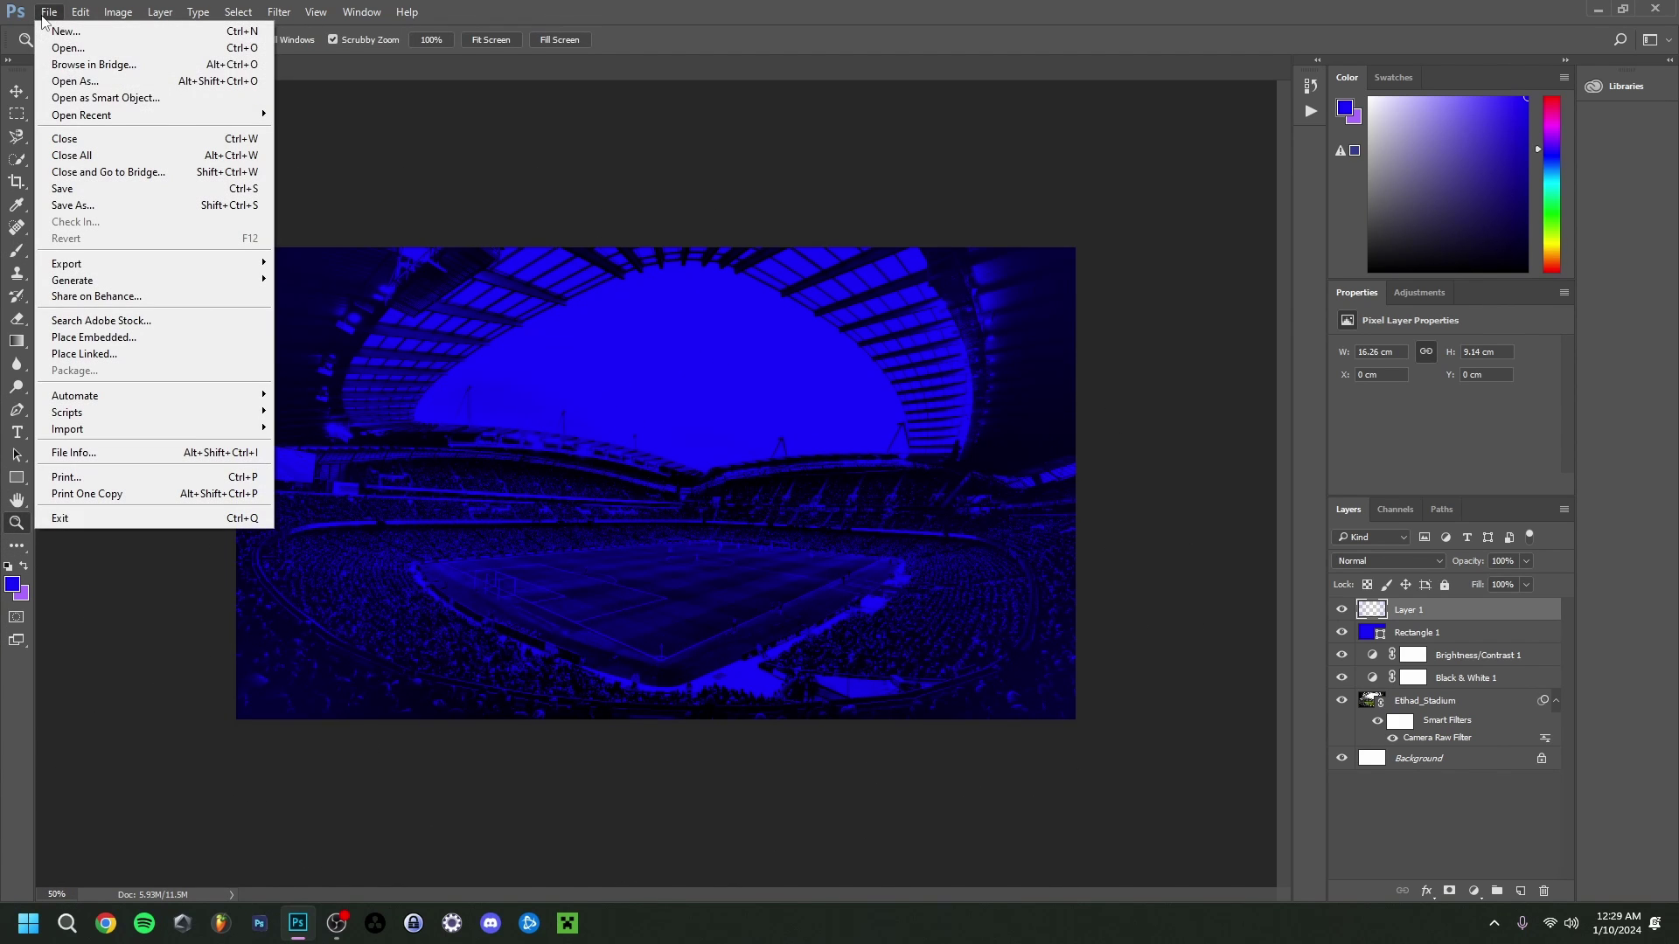
{"action": "left_click", "coordinate": [85, 354]}
{"action": "double_click", "coordinate": [468, 319]}
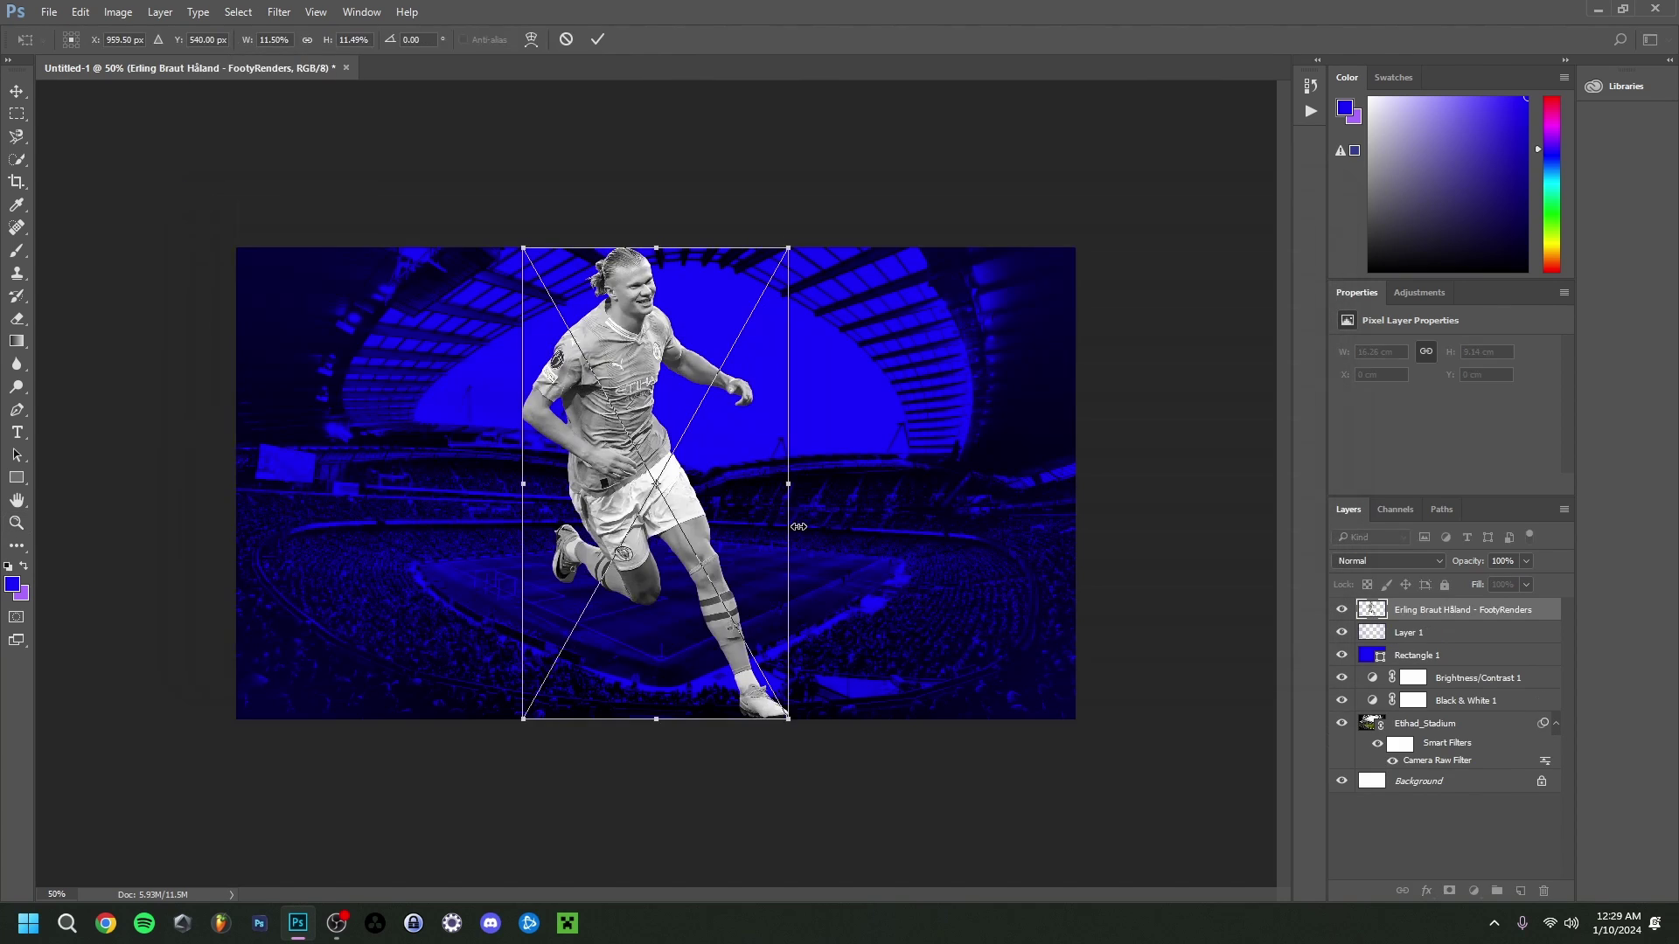
{"action": "type", "text": "8"}
{"action": "key", "text": "Return"}
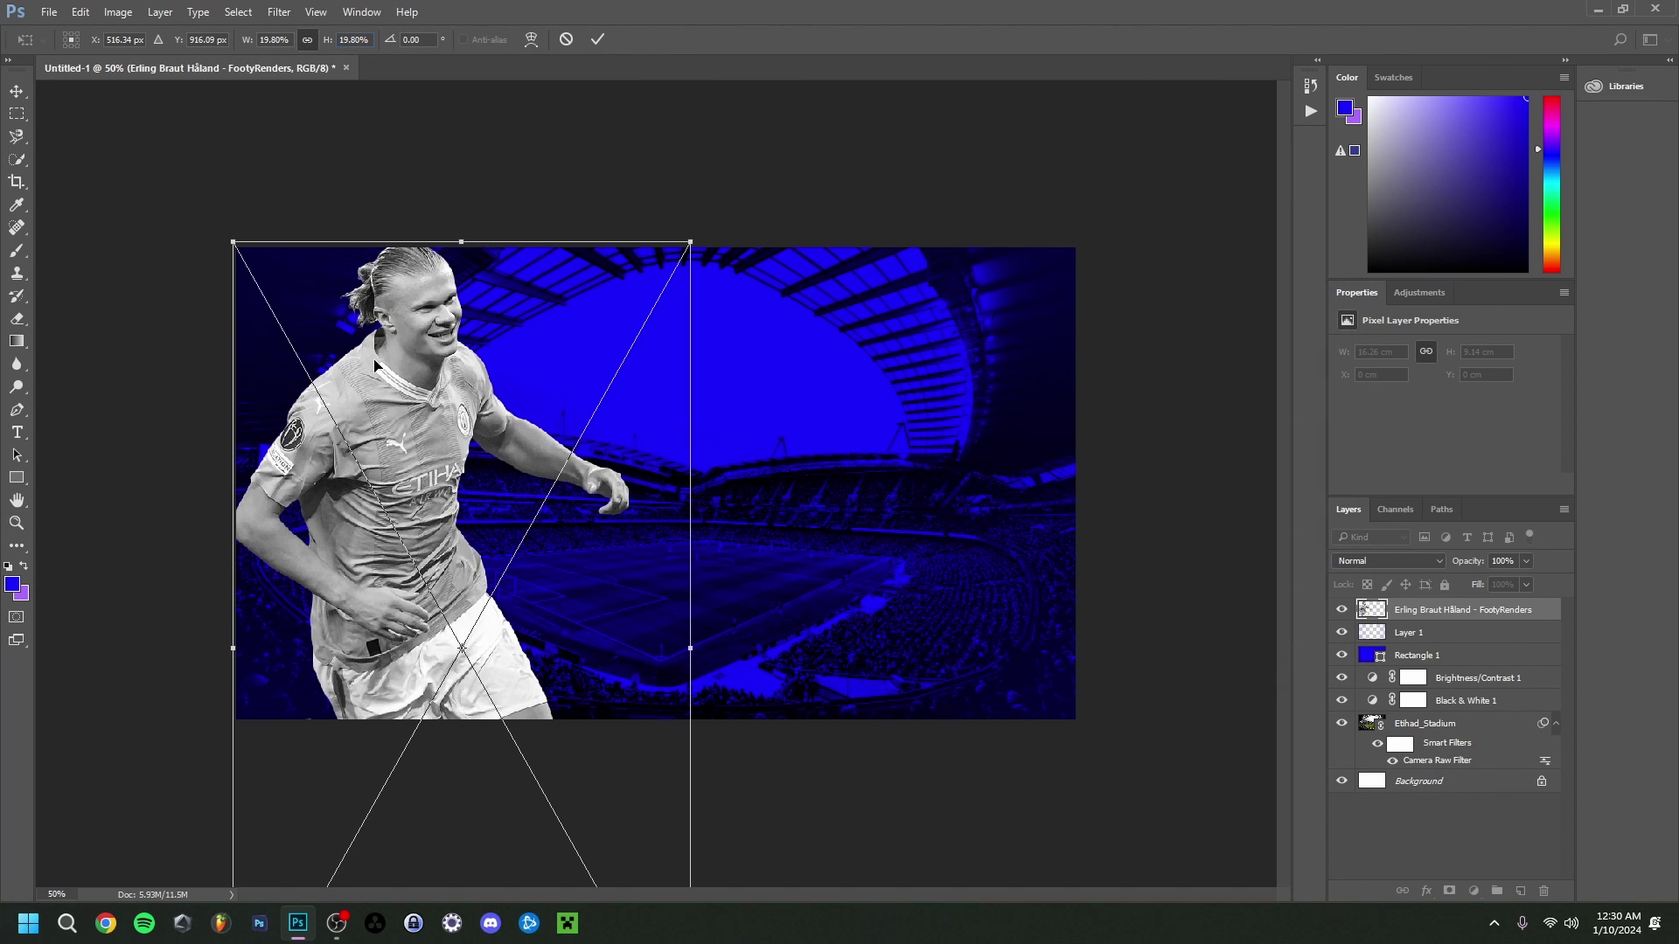
{"action": "left_click_drag", "start_coordinate": [380, 366], "coordinate": [380, 374]}
{"action": "key", "text": "Return"}
{"action": "key", "text": "z"}
Apply a Camera Raw Filter to the player: Exposure -0.60, Contrast +62, Highlights +7, Shadows -36, Whites +21, Blacks -6, Texture +68, Clarity +37
{"action": "mouse_move", "coordinate": [298, 935]}
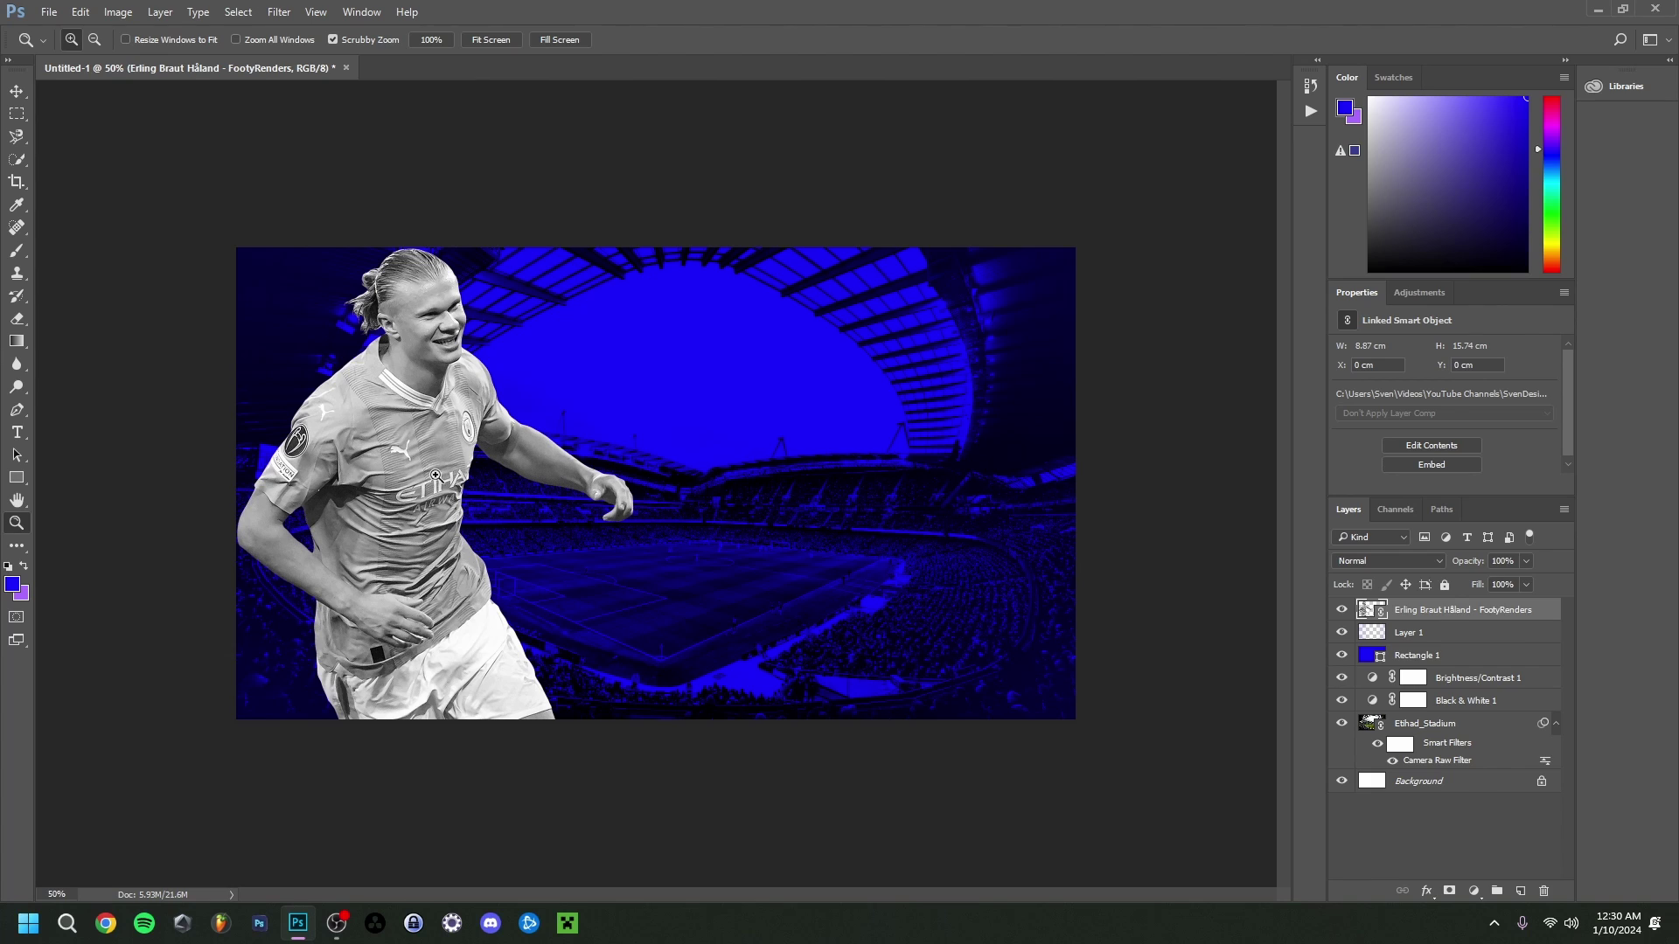
{"action": "left_click", "coordinate": [1473, 890]}
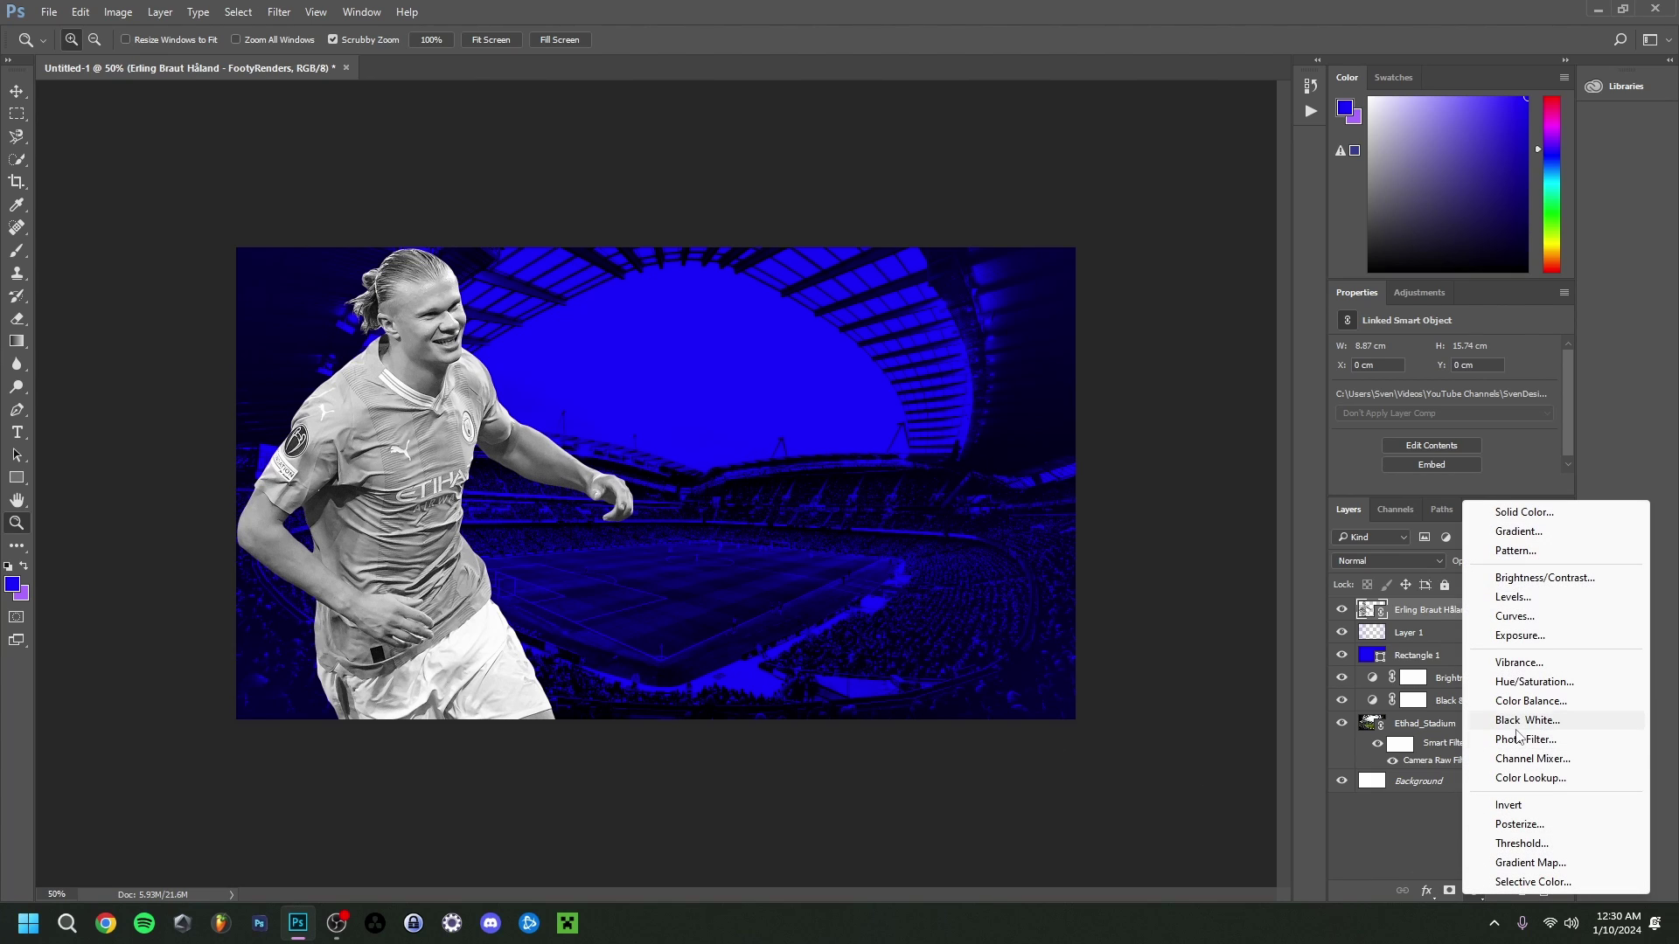
{"action": "left_click", "coordinate": [1378, 857]}
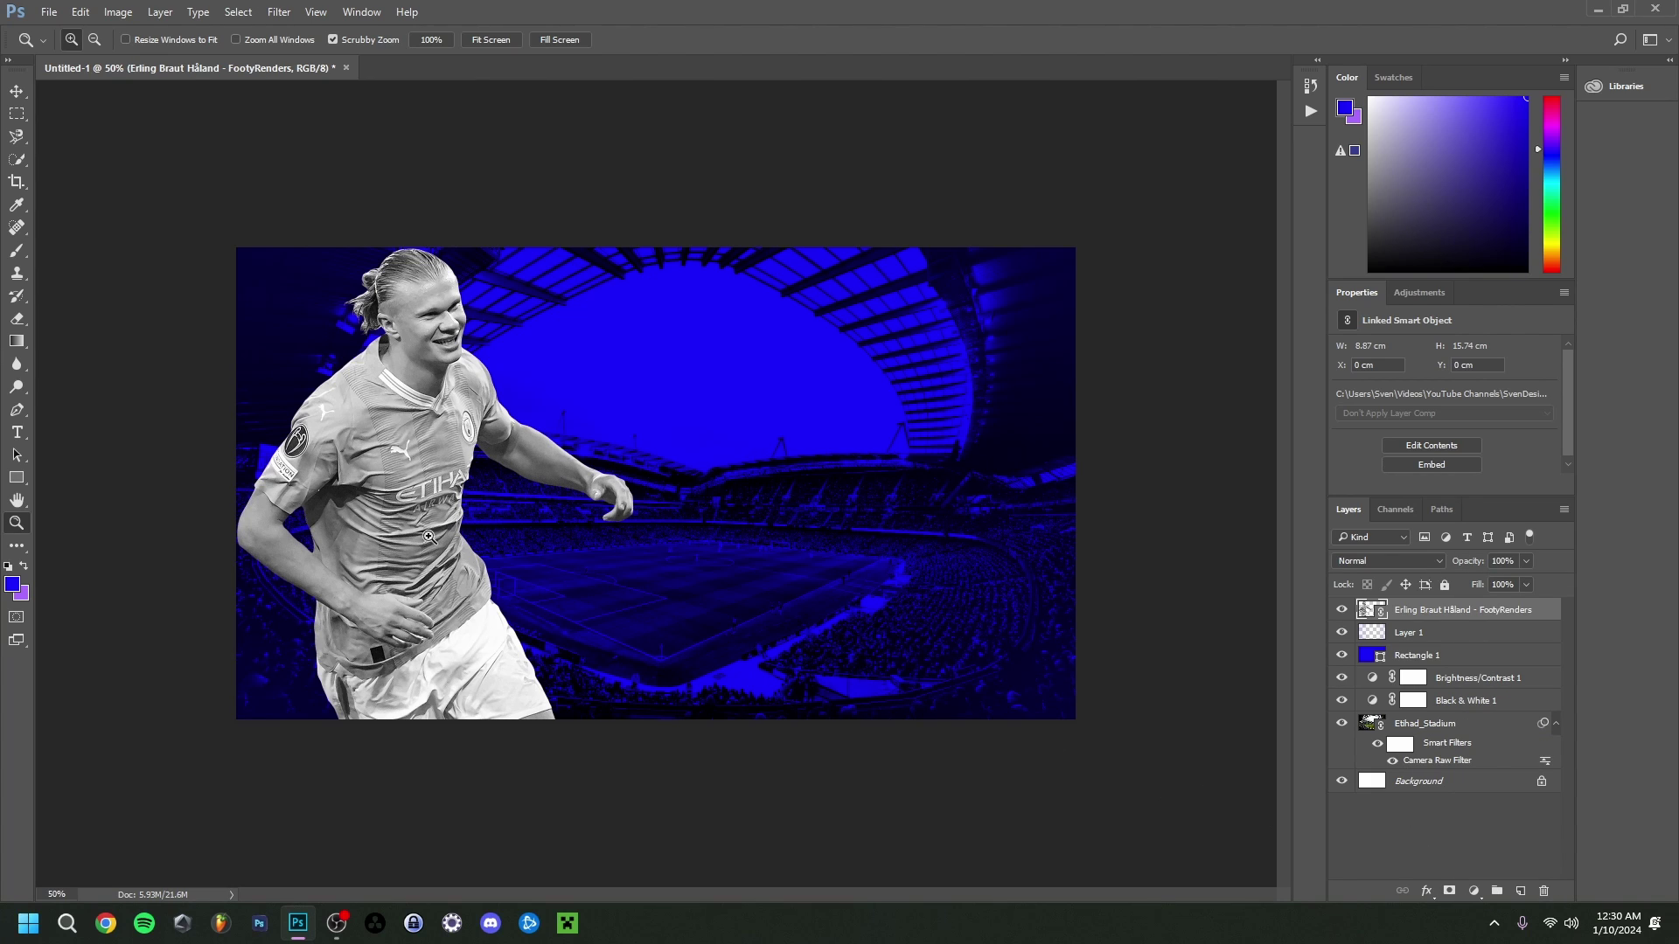
{"action": "left_click", "coordinate": [267, 14]}
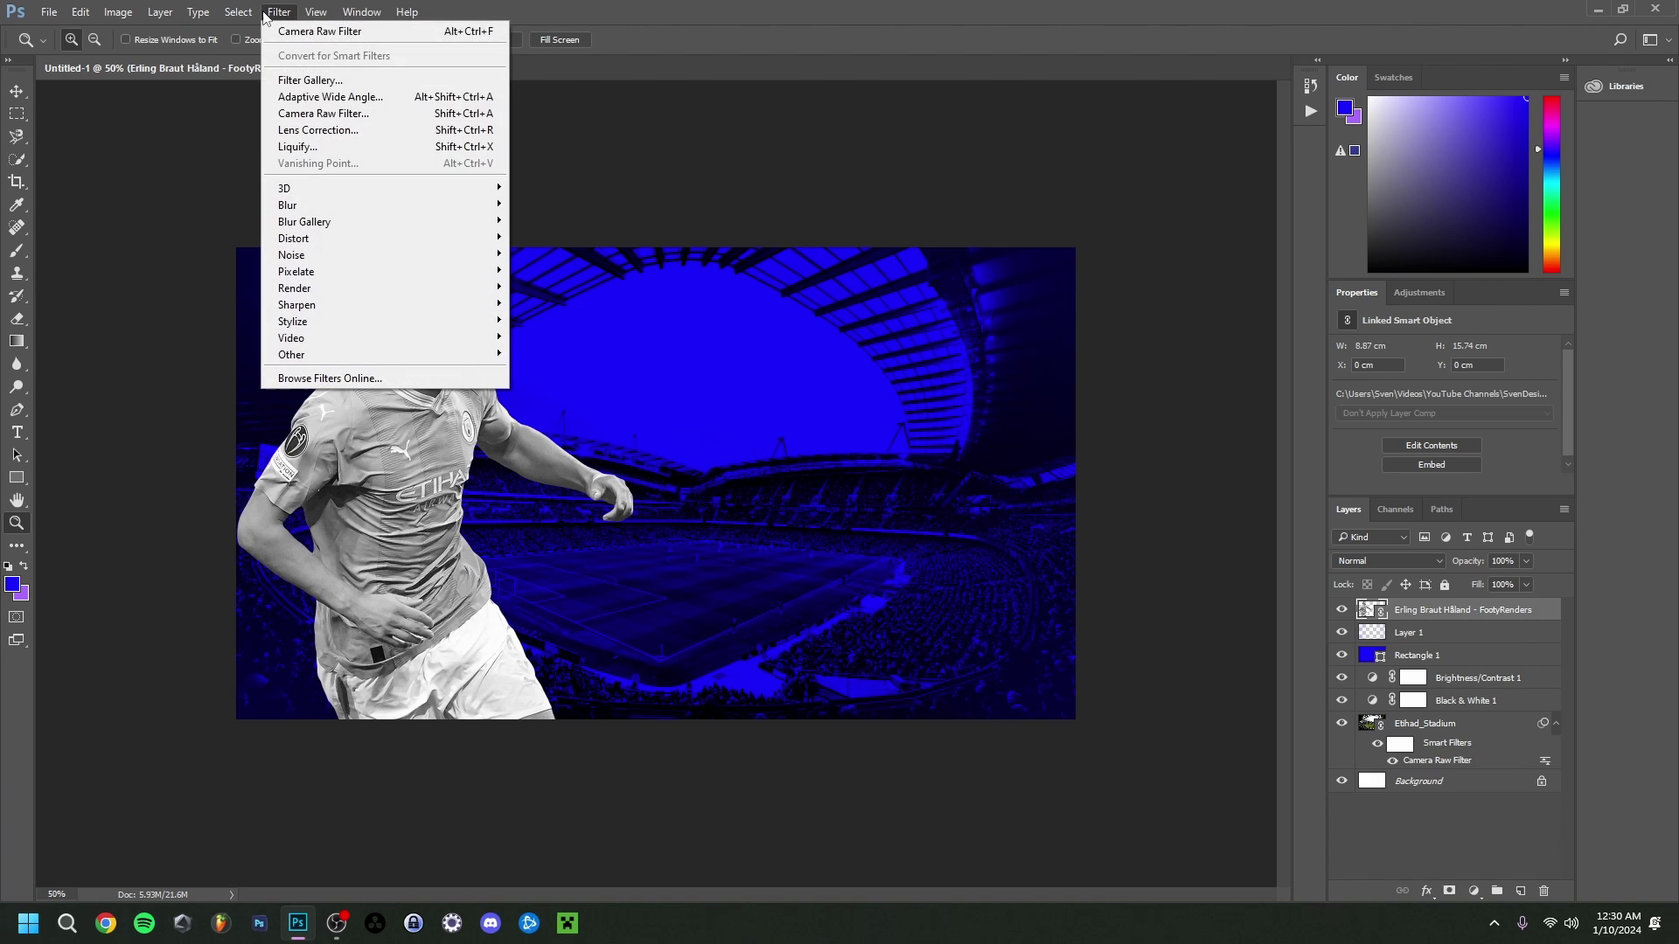
{"action": "left_click", "coordinate": [315, 114]}
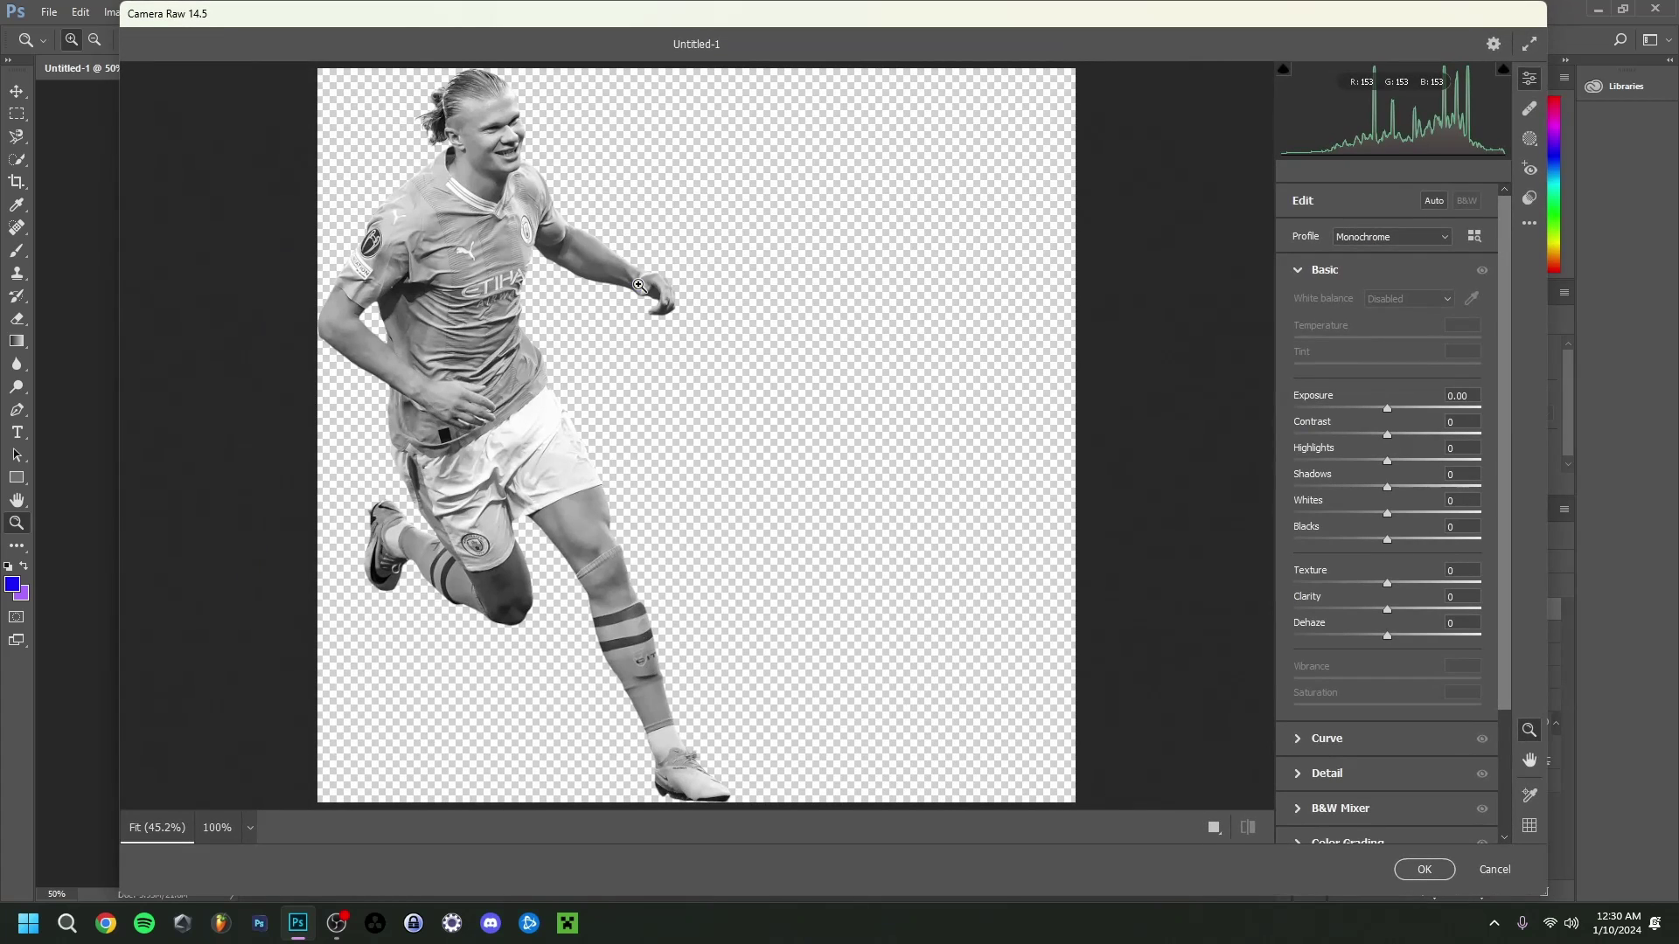
{"action": "left_click_drag", "start_coordinate": [1389, 414], "coordinate": [1450, 437]}
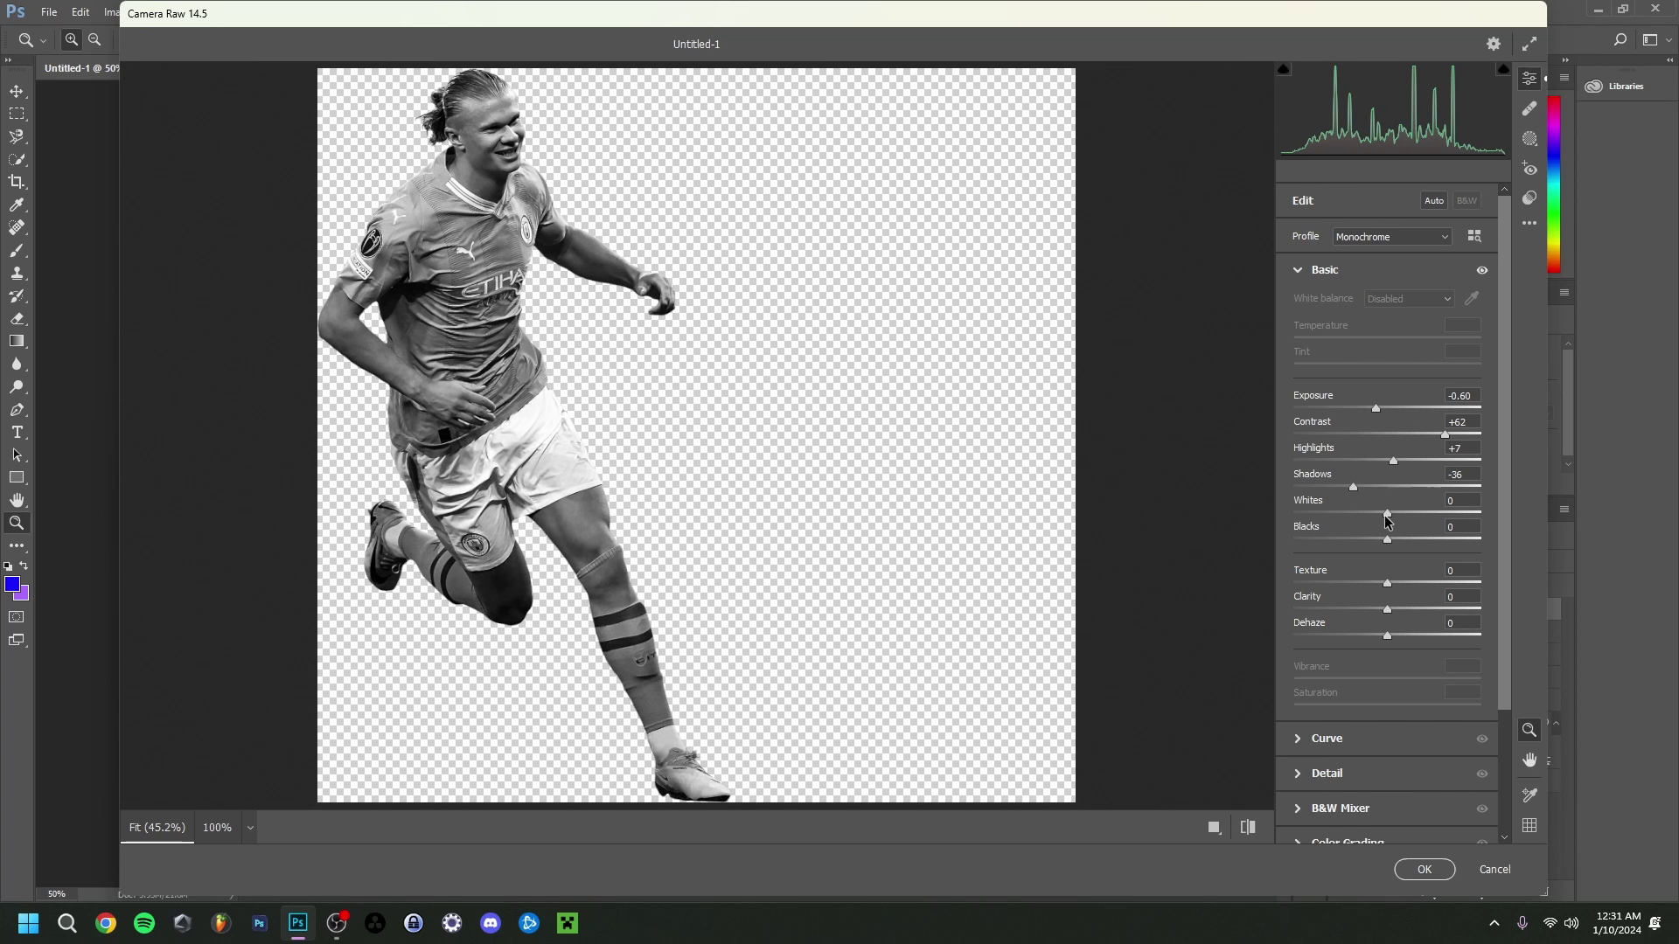
{"action": "left_click_drag", "start_coordinate": [1386, 514], "coordinate": [1412, 514]}
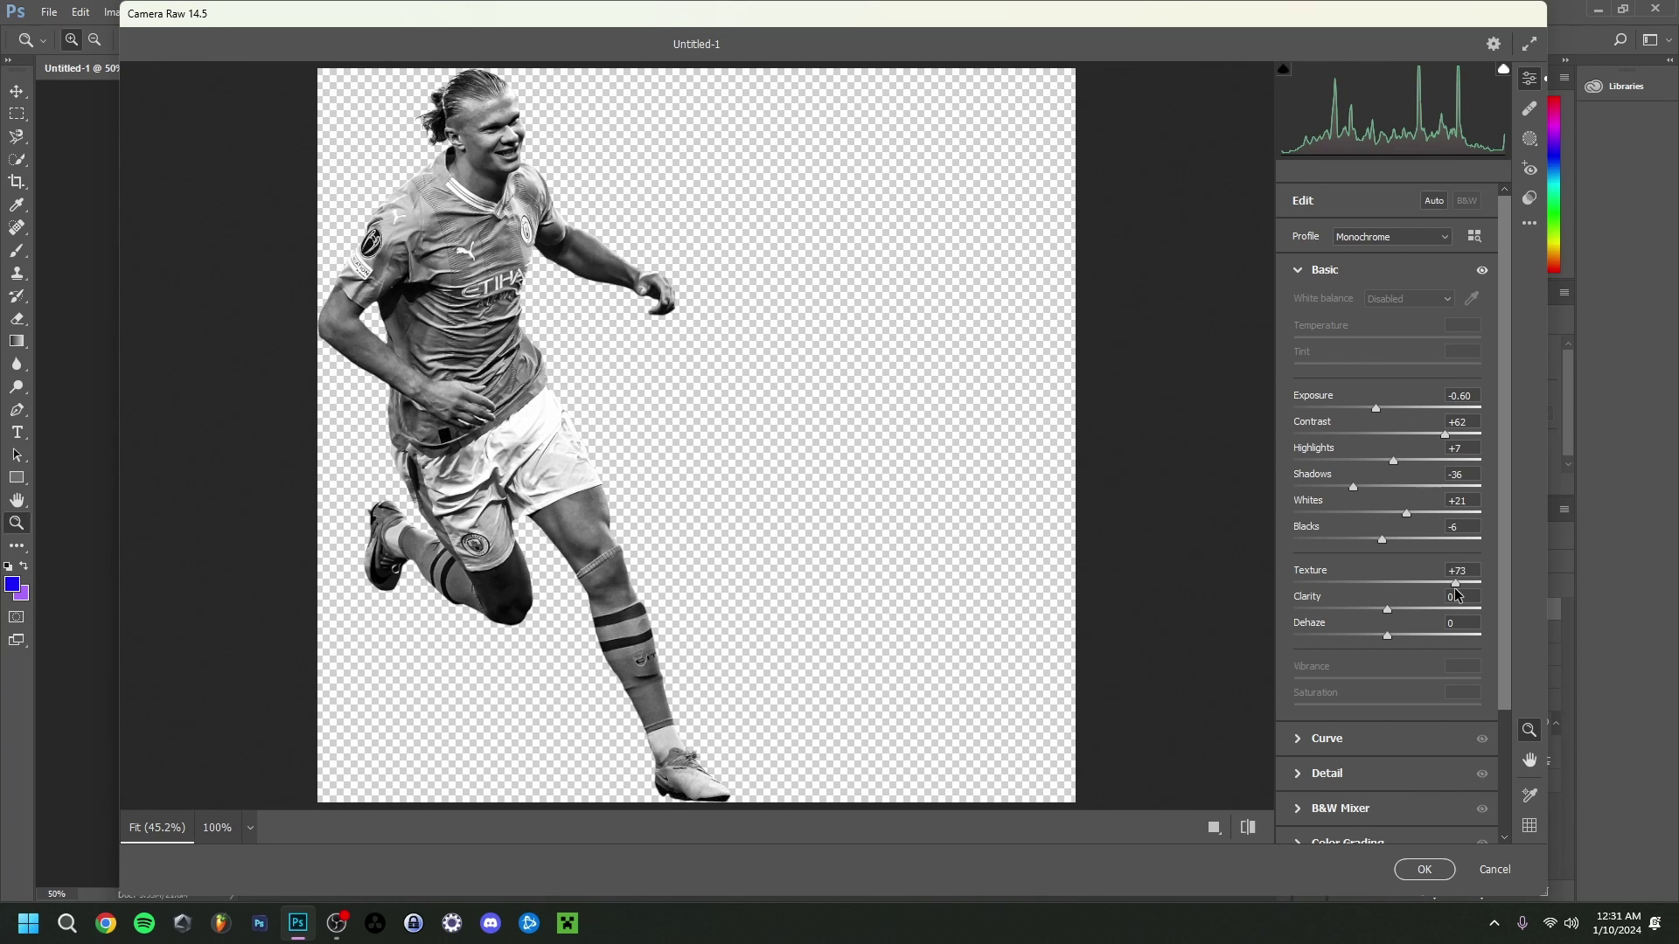
{"action": "left_click_drag", "start_coordinate": [1455, 587], "coordinate": [1425, 610]}
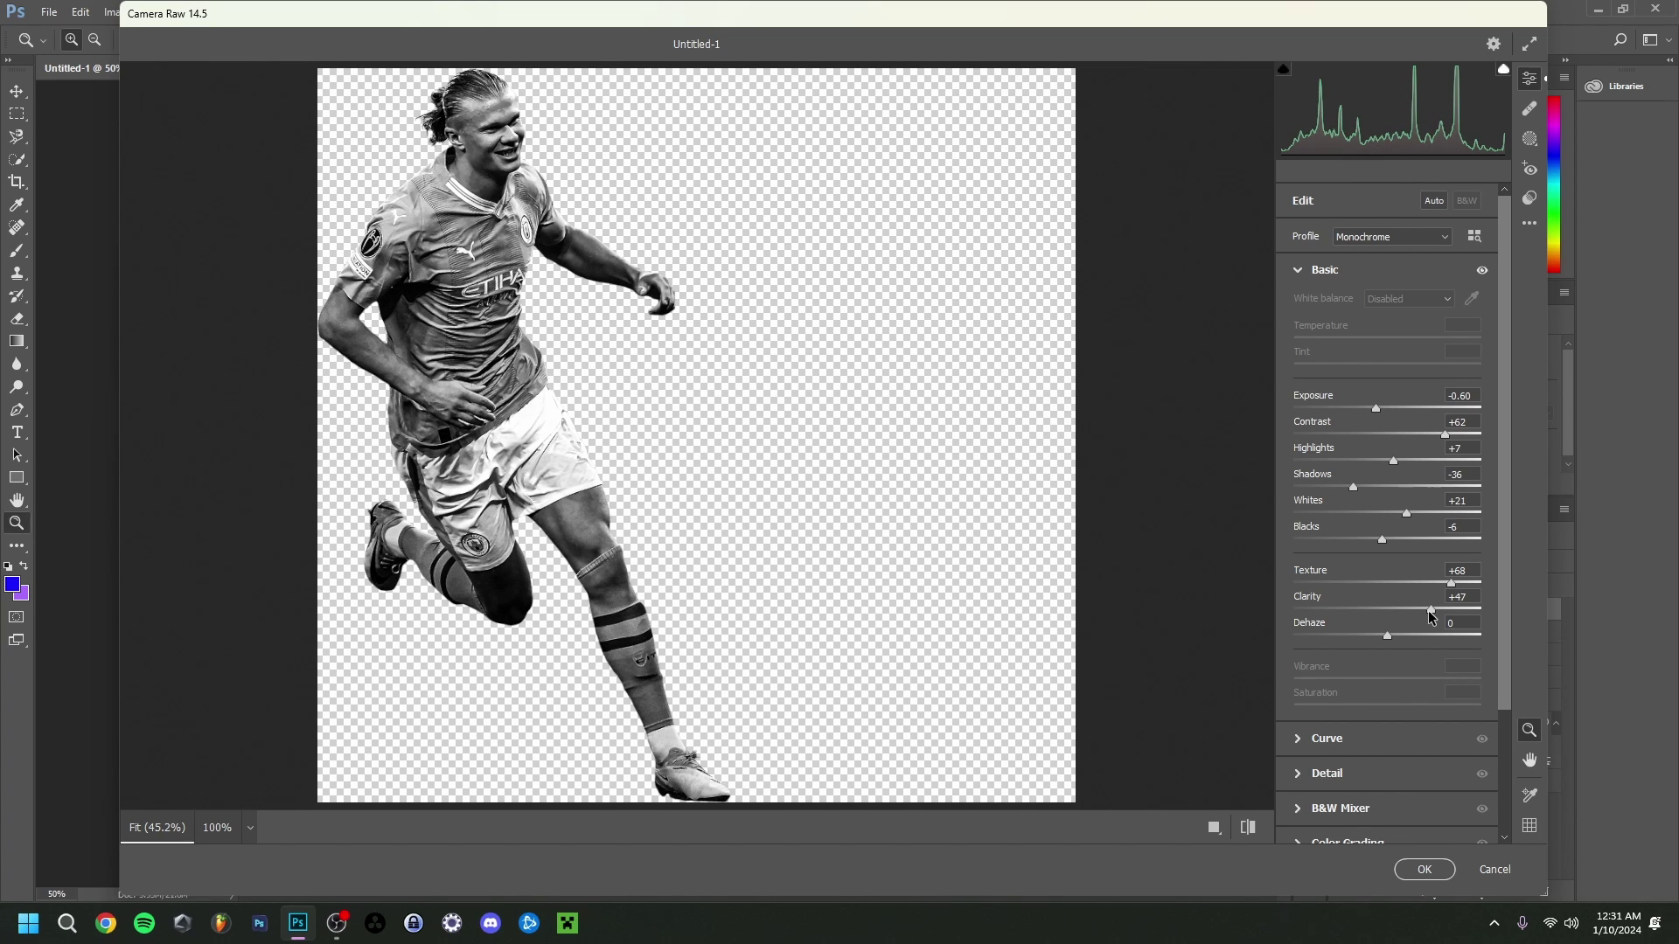
{"action": "left_click_drag", "start_coordinate": [1431, 617], "coordinate": [1421, 614]}
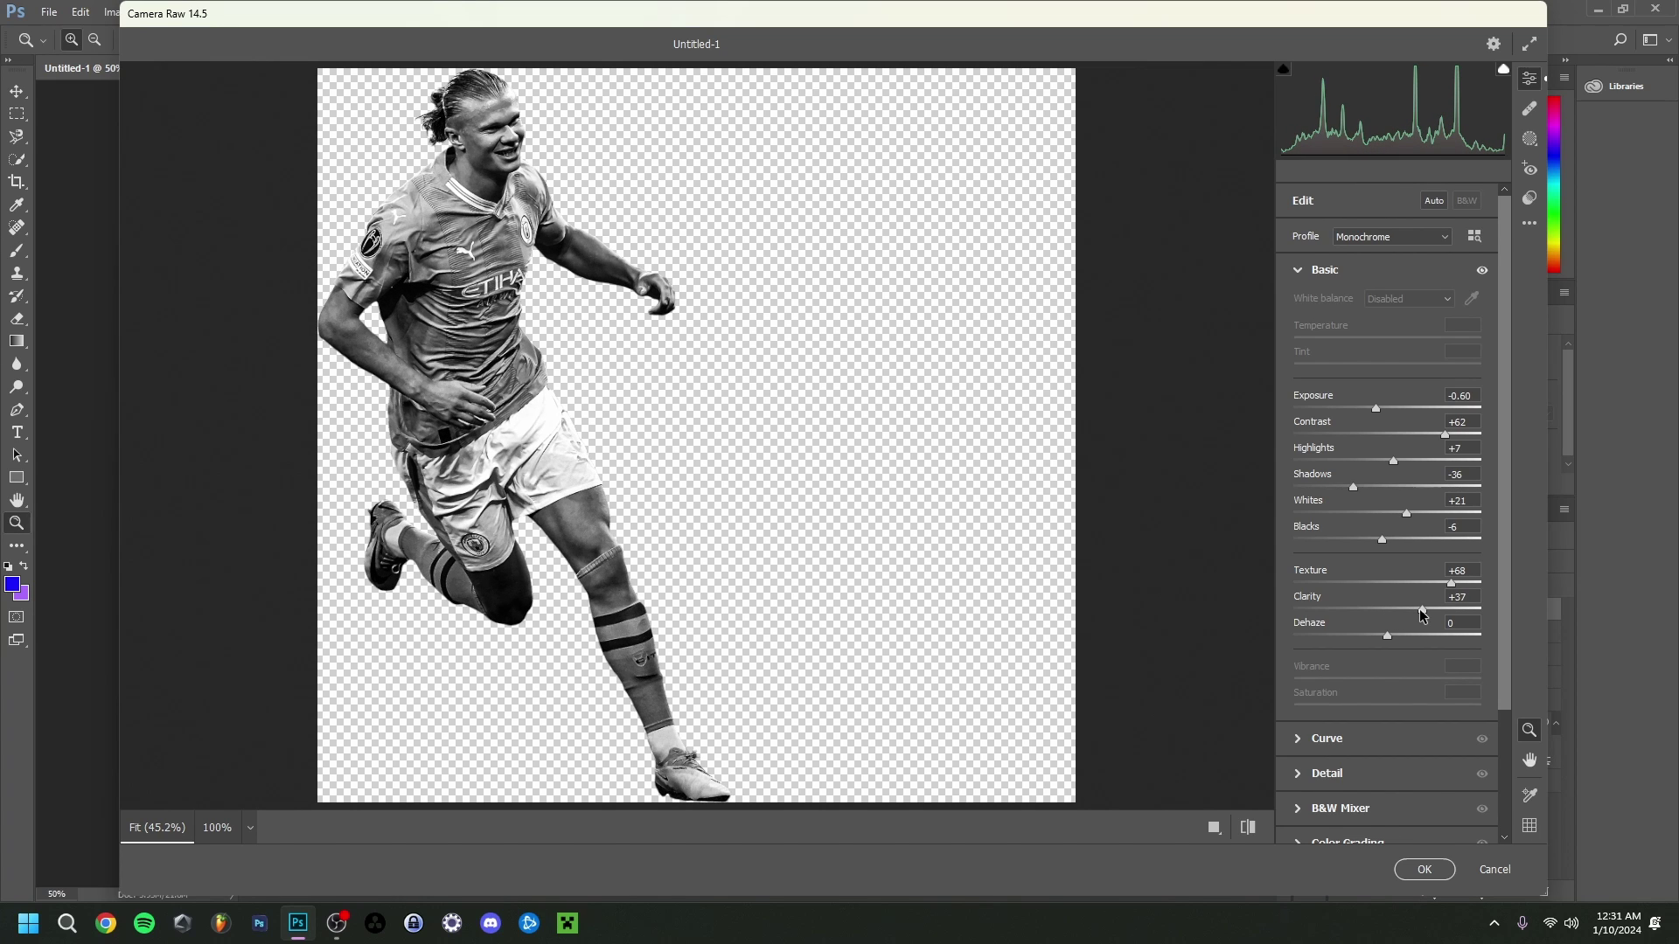
{"action": "key", "text": "Return"}
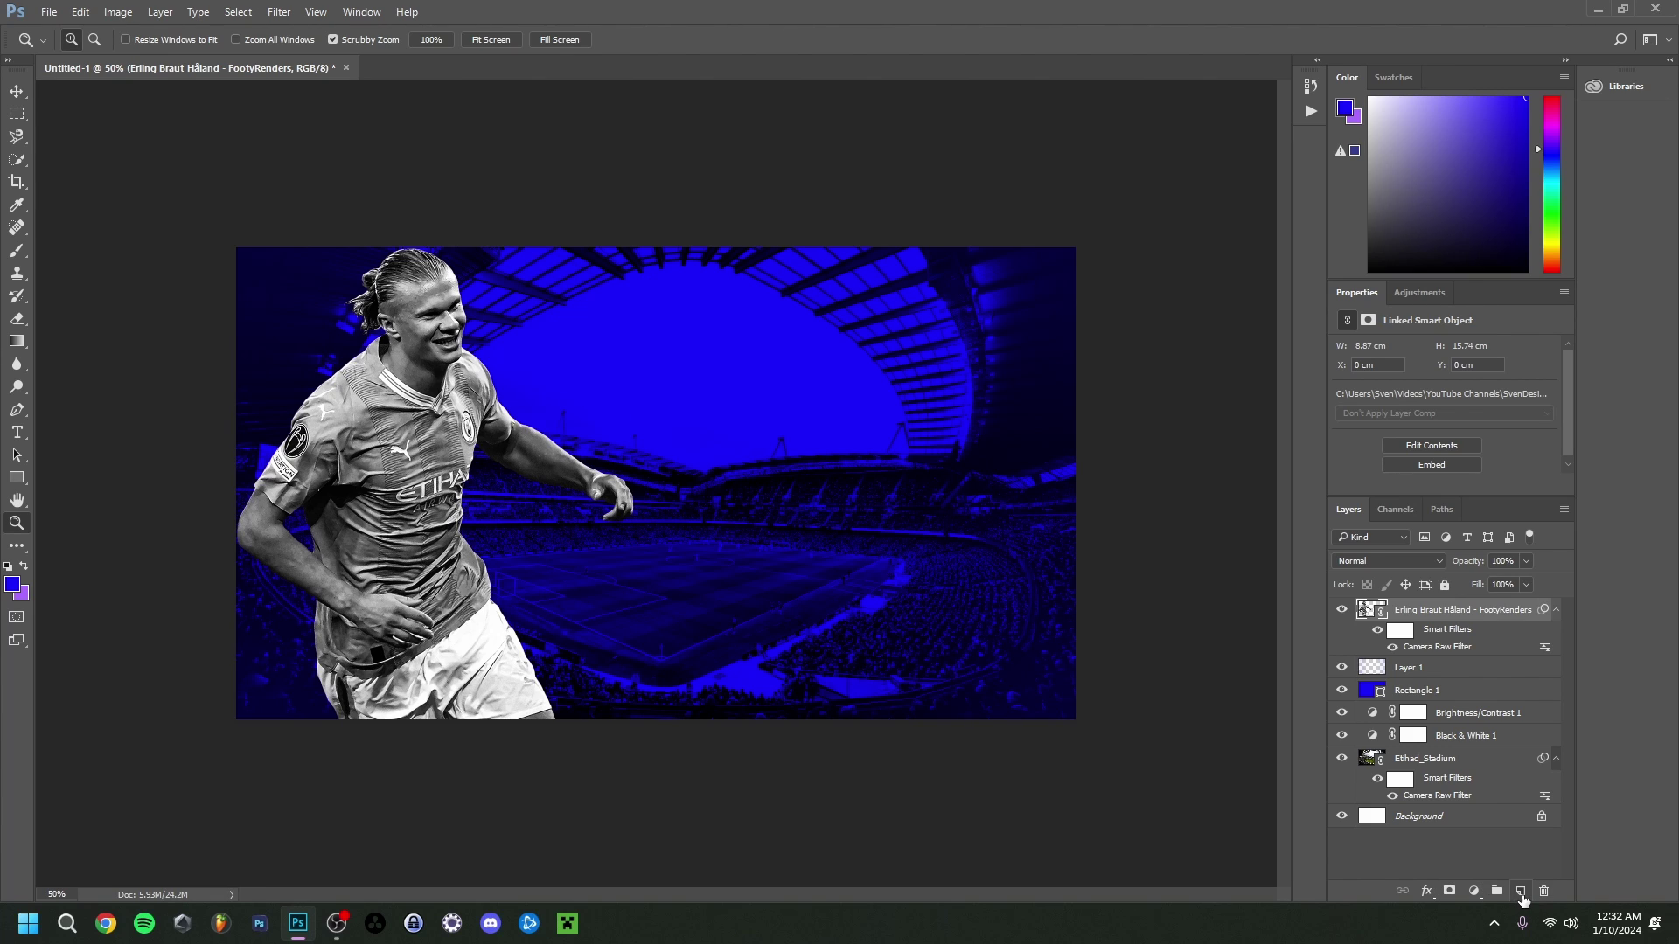
Paint a blue glow along the player's outline on a new top layer with a soft 117 px brush at 100% opacity, blended as Linear Dodge (Add)
{"action": "left_click", "coordinate": [1520, 891]}
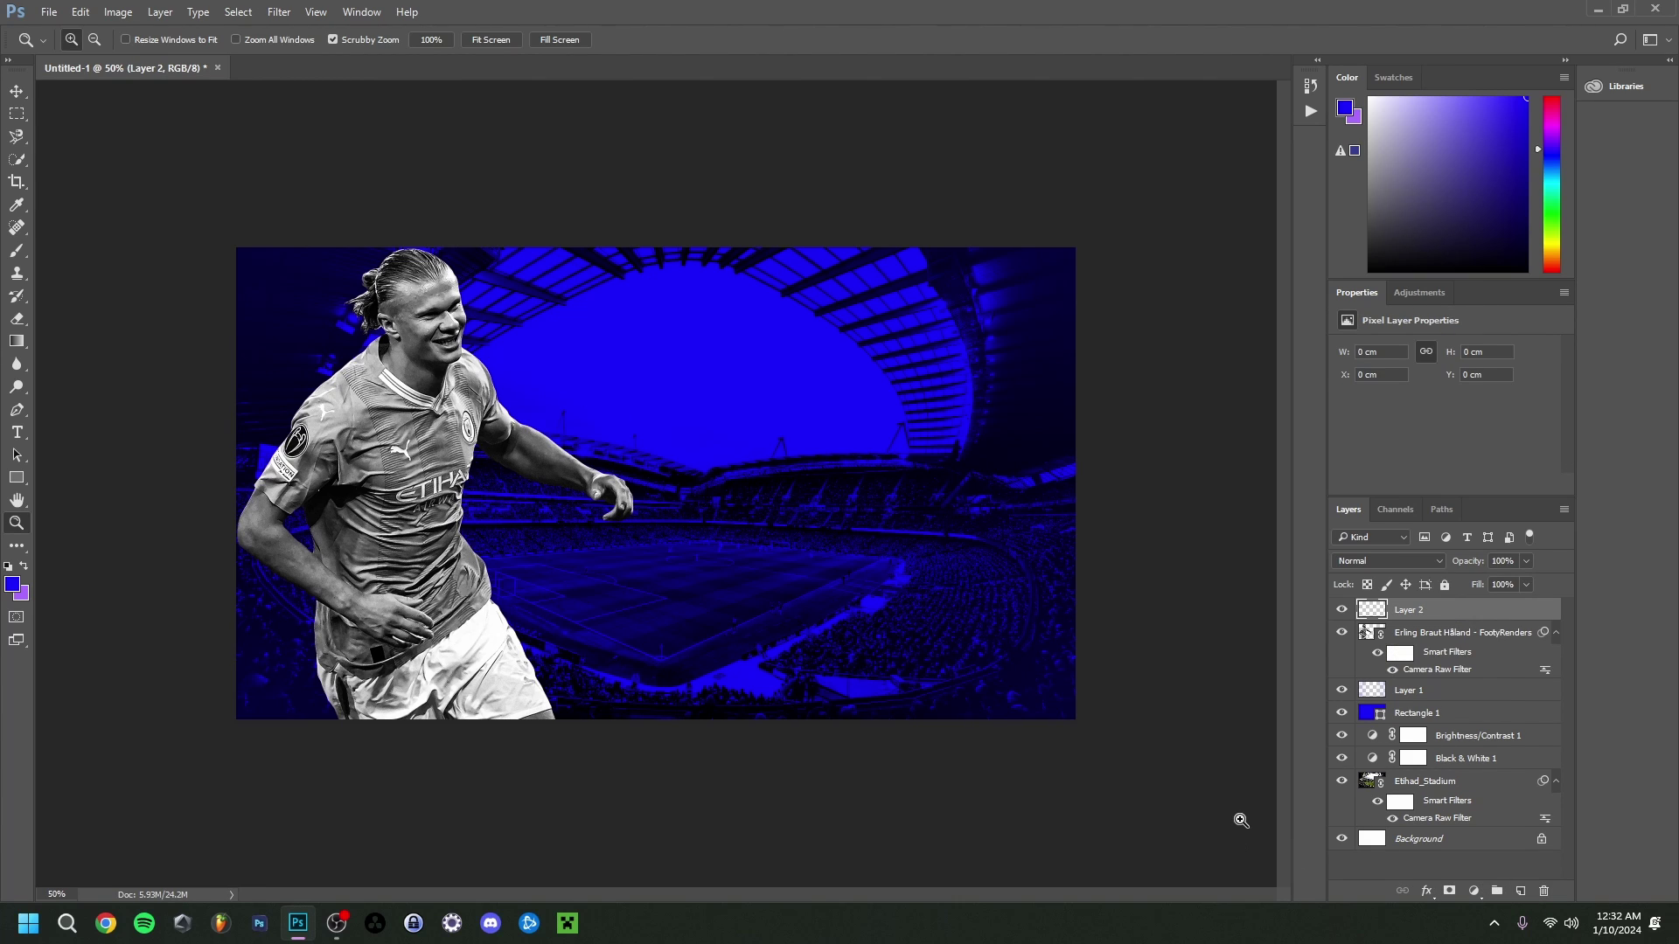
{"action": "key", "text": "b"}
{"action": "right_click", "coordinate": [453, 409]}
{"action": "left_click", "coordinate": [497, 433]}
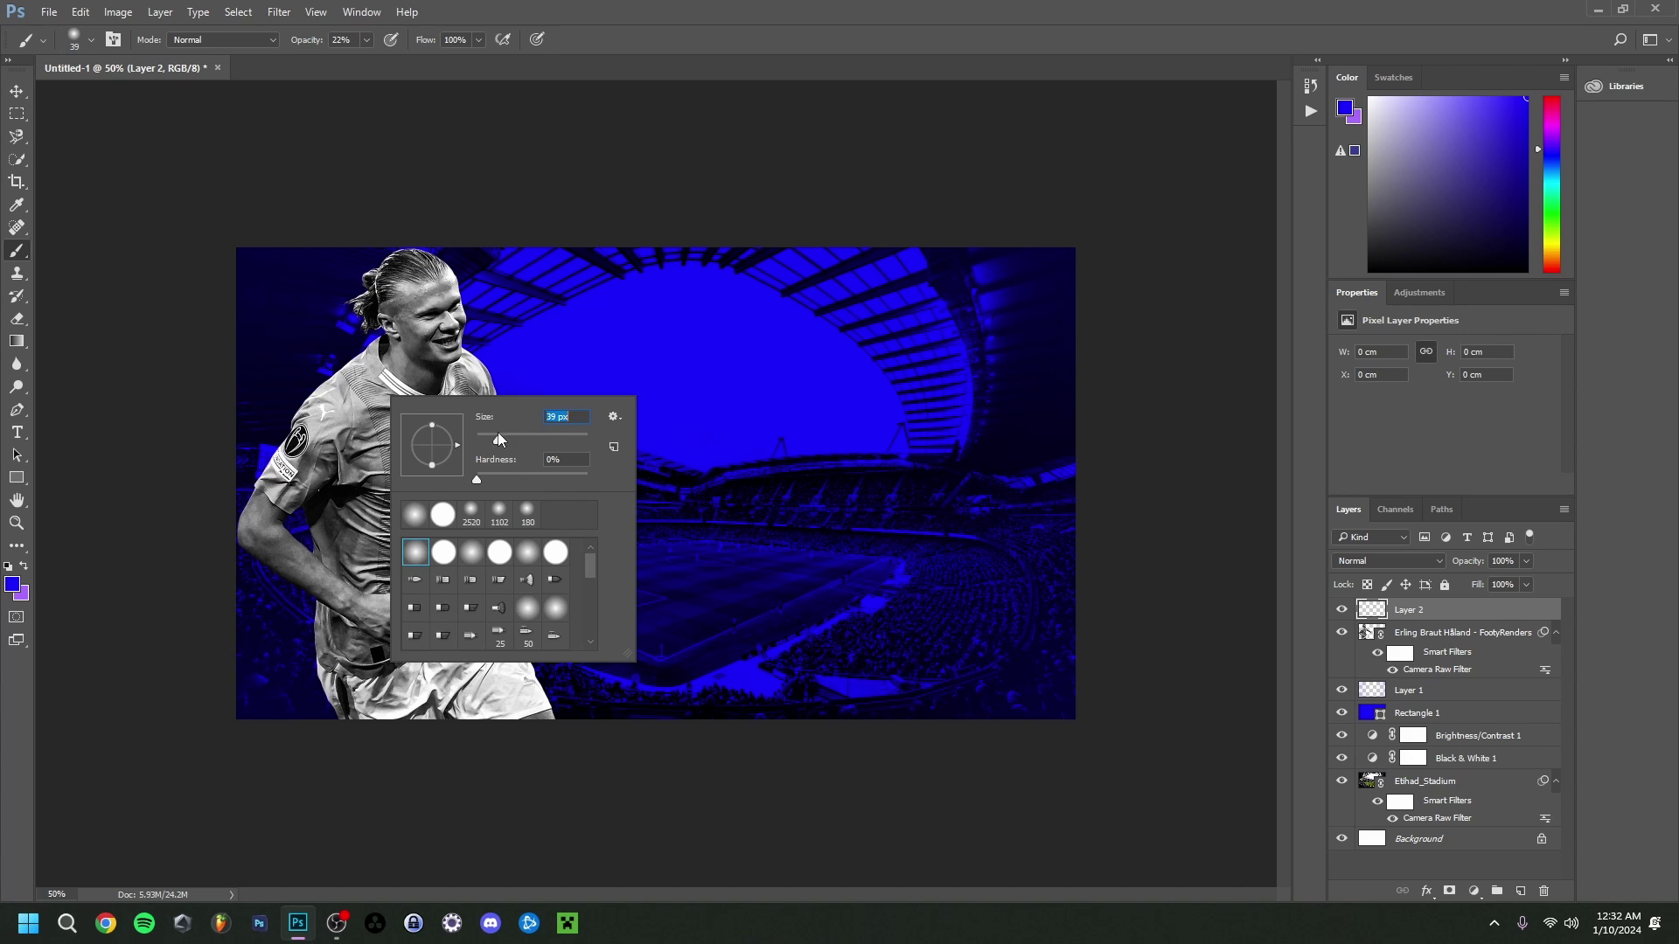
{"action": "mouse_move", "coordinate": [348, 713]}
{"action": "left_mouse_down"}
{"action": "mouse_move", "coordinate": [308, 584]}
{"action": "mouse_move", "coordinate": [259, 535]}
{"action": "mouse_move", "coordinate": [365, 355]}
{"action": "mouse_move", "coordinate": [624, 494]}
{"action": "mouse_move", "coordinate": [502, 476]}
{"action": "mouse_move", "coordinate": [476, 512]}
{"action": "mouse_move", "coordinate": [538, 709]}
{"action": "left_mouse_up"}
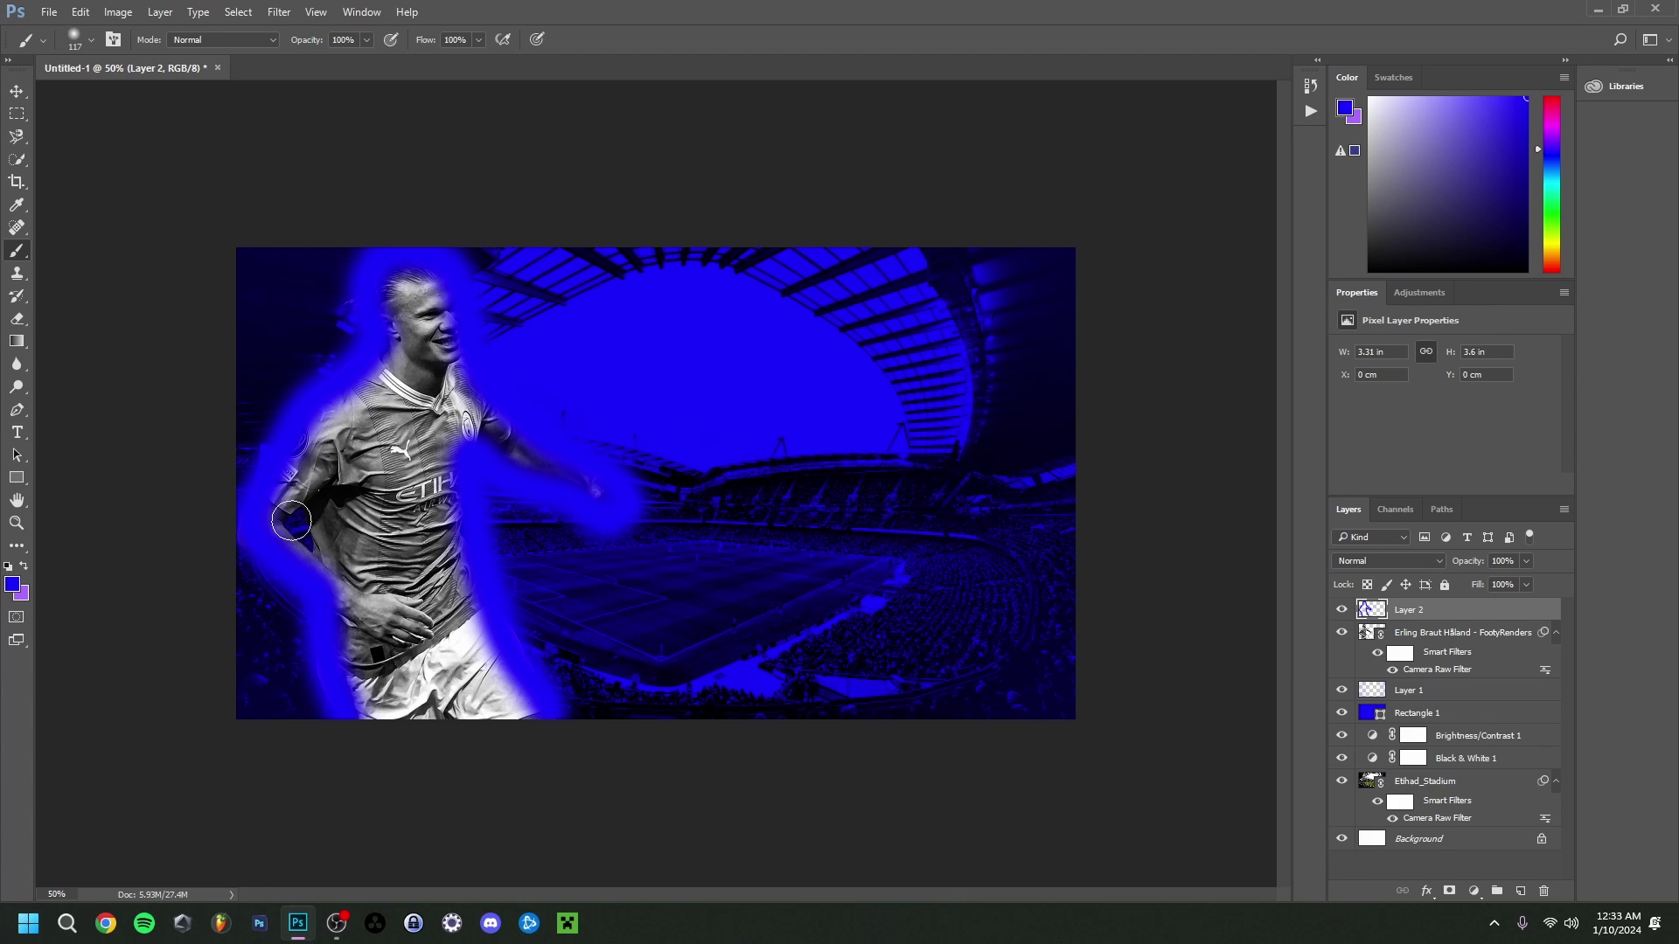
{"action": "left_click_drag", "start_coordinate": [292, 520], "coordinate": [300, 524]}
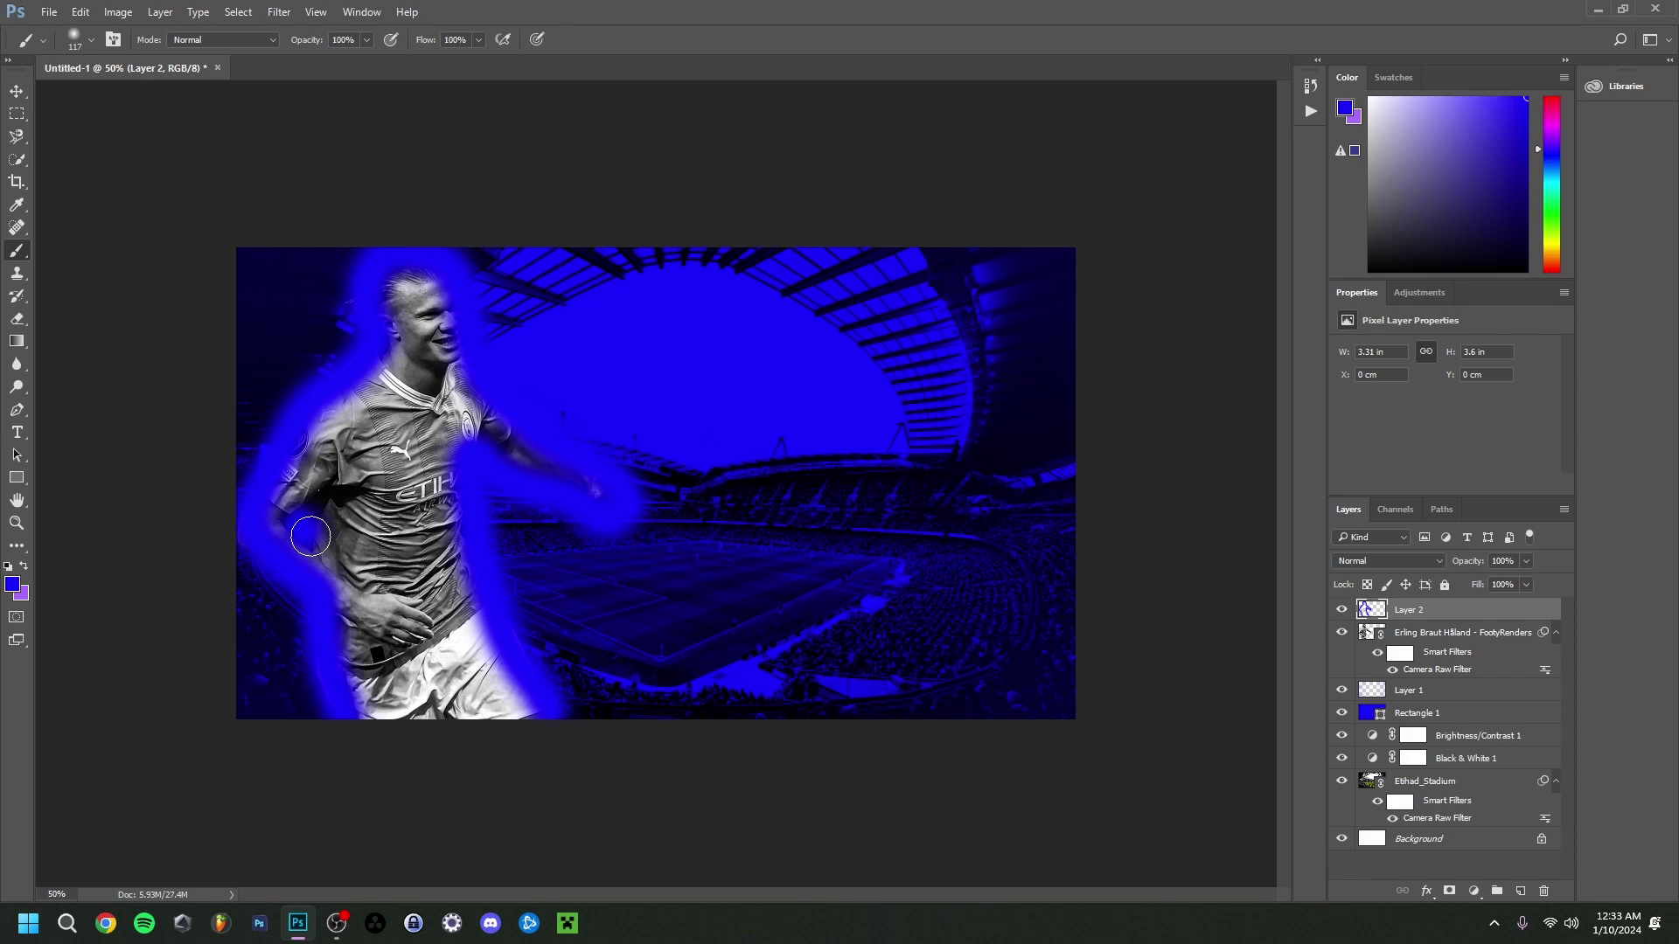
{"action": "left_click", "coordinate": [1357, 562]}
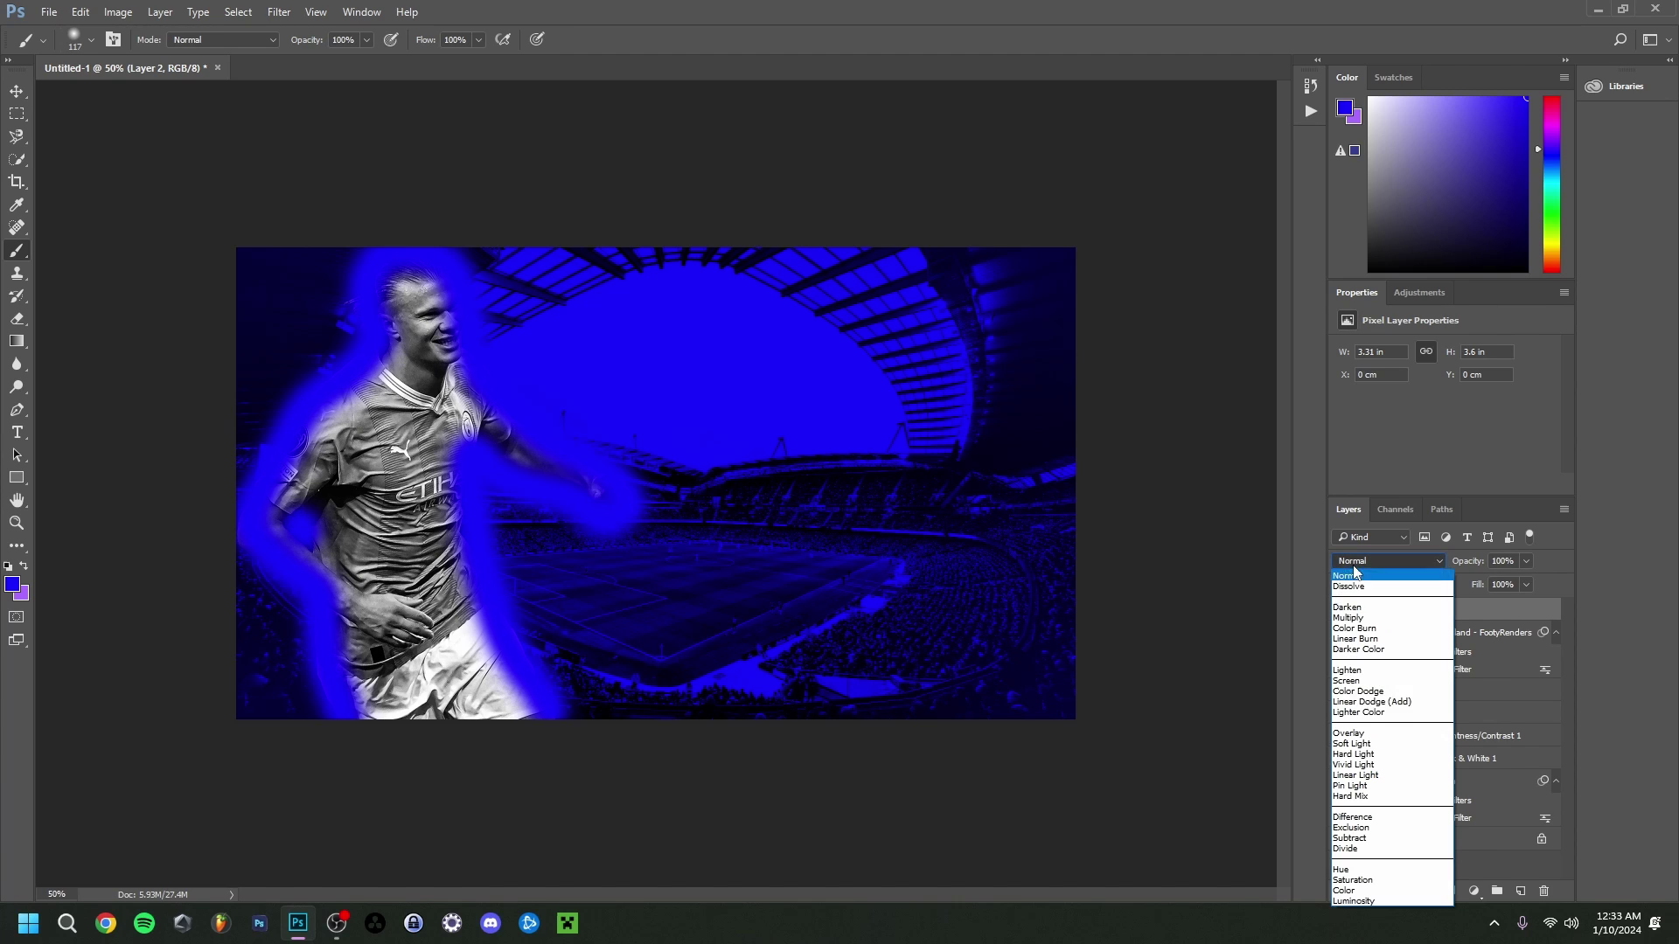
{"action": "left_click", "coordinate": [1364, 702]}
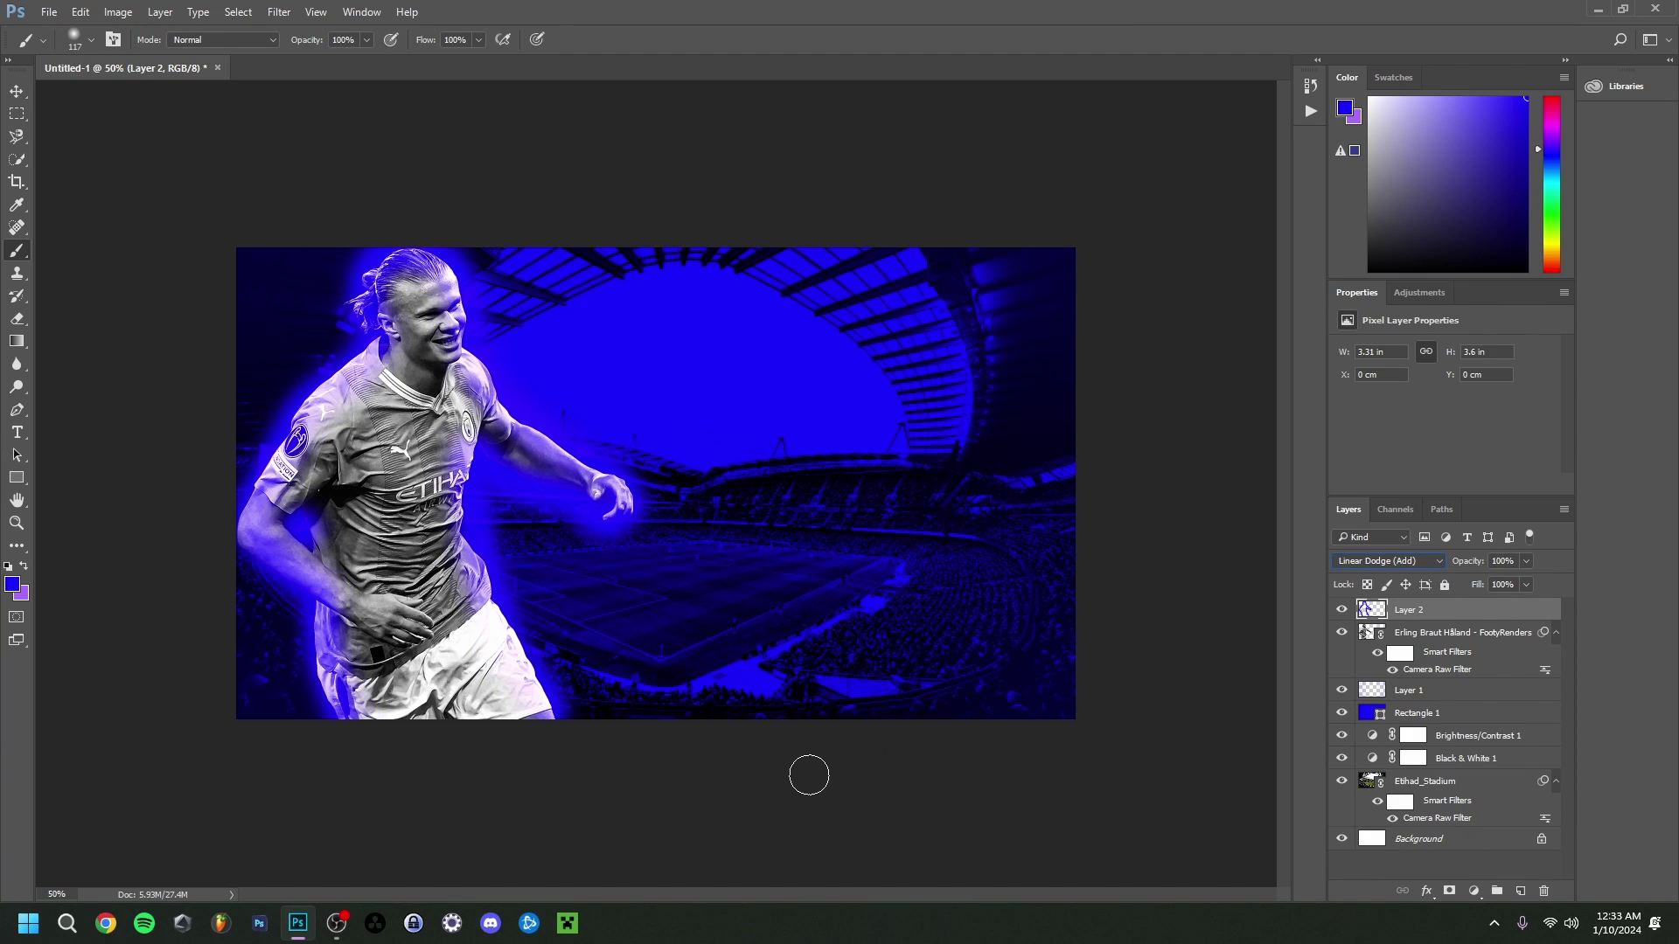
Place EA_Sports_FC_24_logo.svg as a linked image at 15% scale, centred at about X 1020 px, Y 522 px
{"action": "left_click", "coordinate": [49, 12]}
{"action": "left_click", "coordinate": [84, 353]}
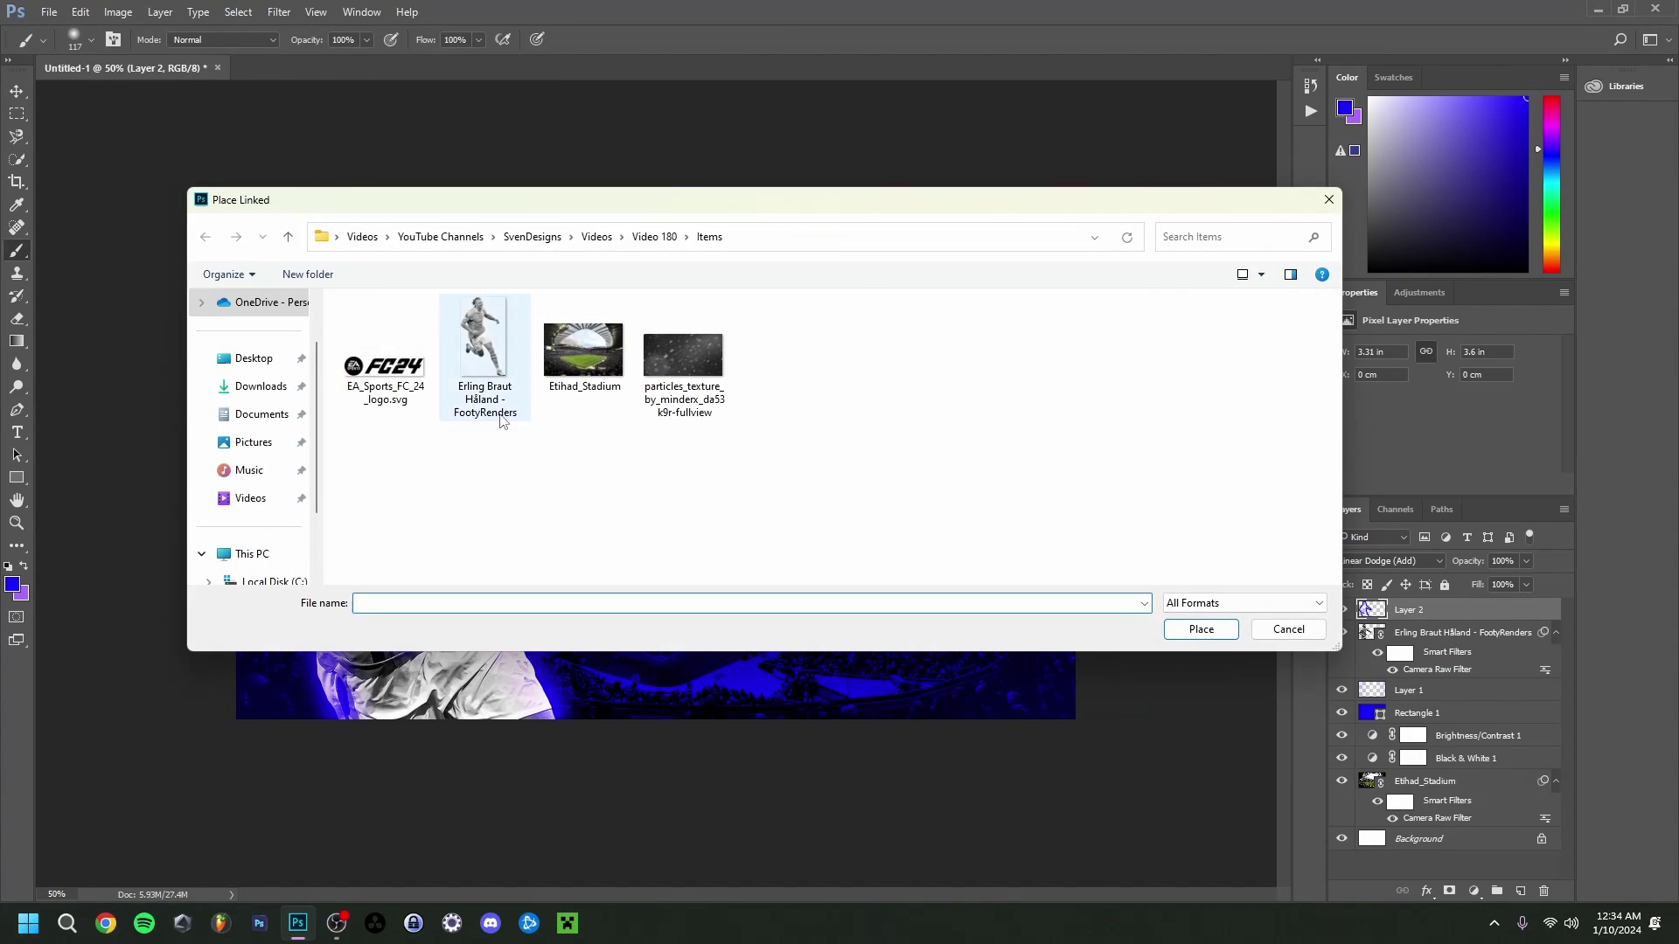
{"action": "double_click", "coordinate": [376, 339]}
{"action": "left_click_drag", "start_coordinate": [641, 480], "coordinate": [660, 472]}
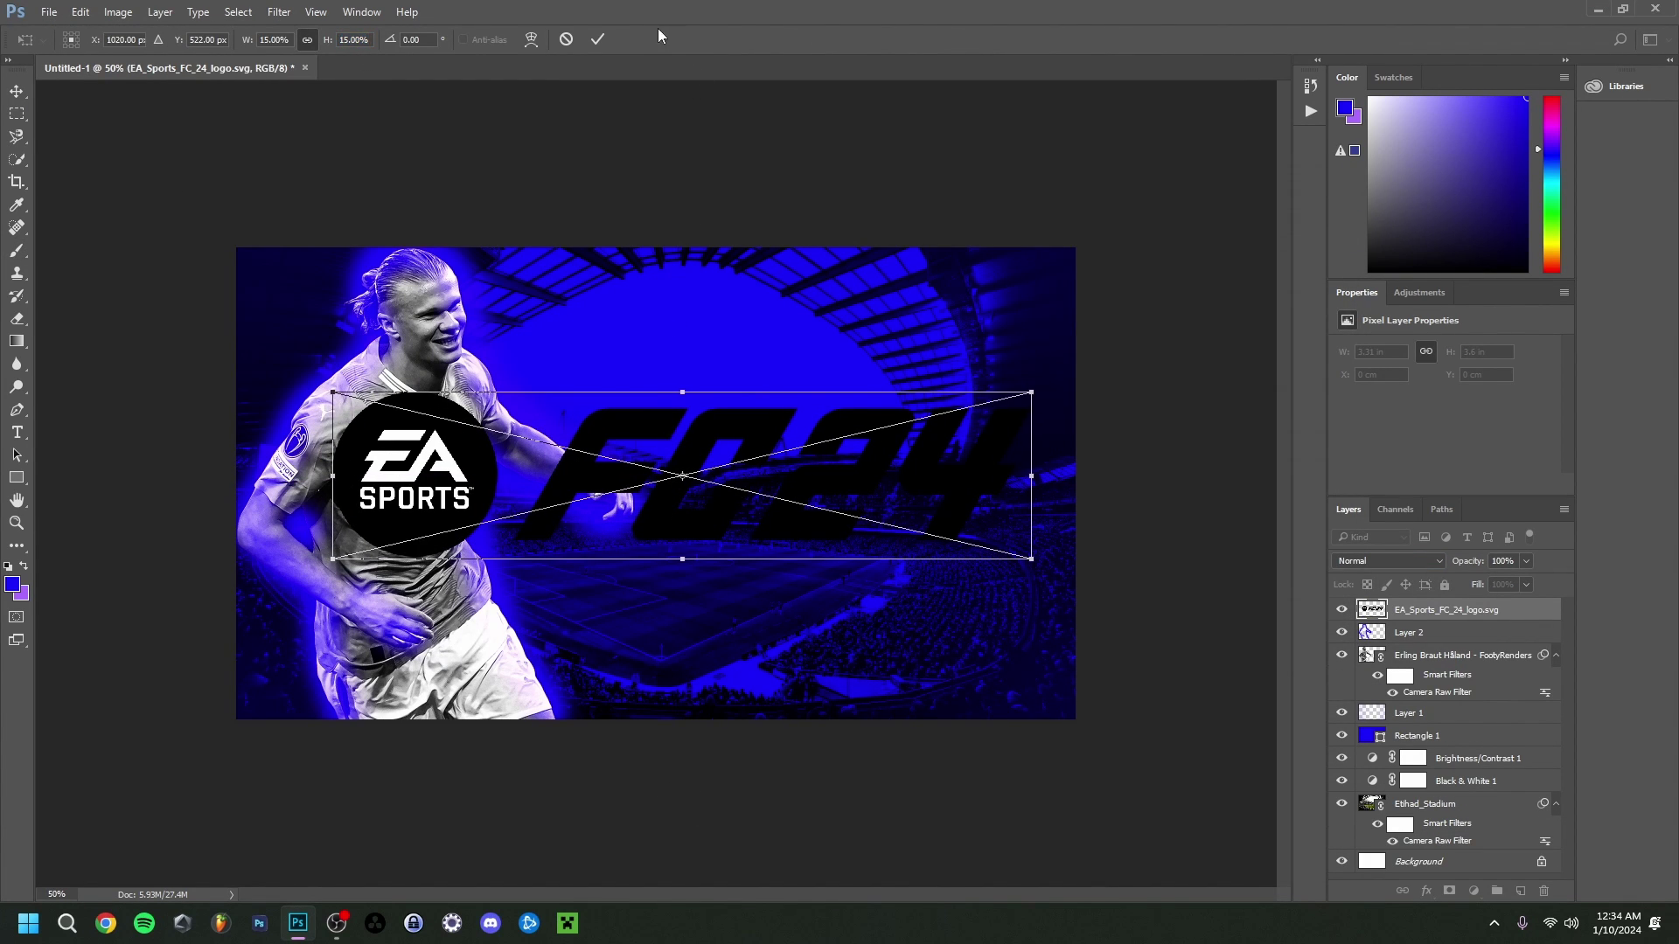
{"action": "left_click", "coordinate": [598, 40]}
Rasterize the logo layer and delete its round EA Sports emblem, keeping only the FC24 lettering
{"action": "left_click", "coordinate": [16, 113]}
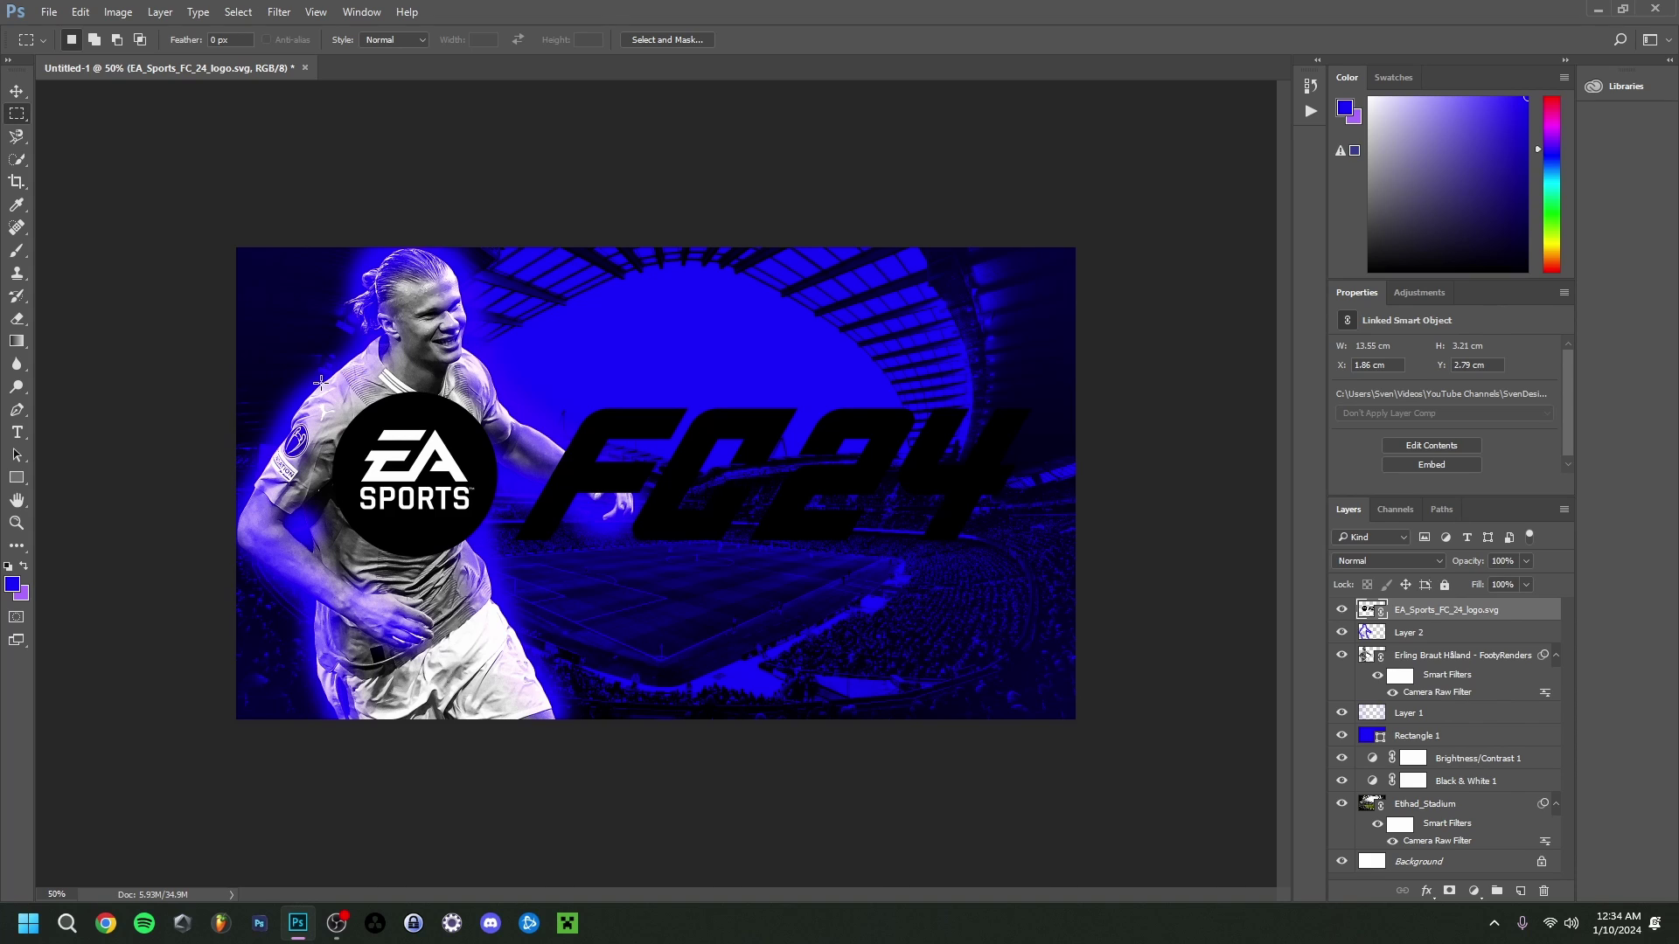
{"action": "left_click_drag", "start_coordinate": [322, 383], "coordinate": [511, 566]}
{"action": "right_click", "coordinate": [1453, 618]}
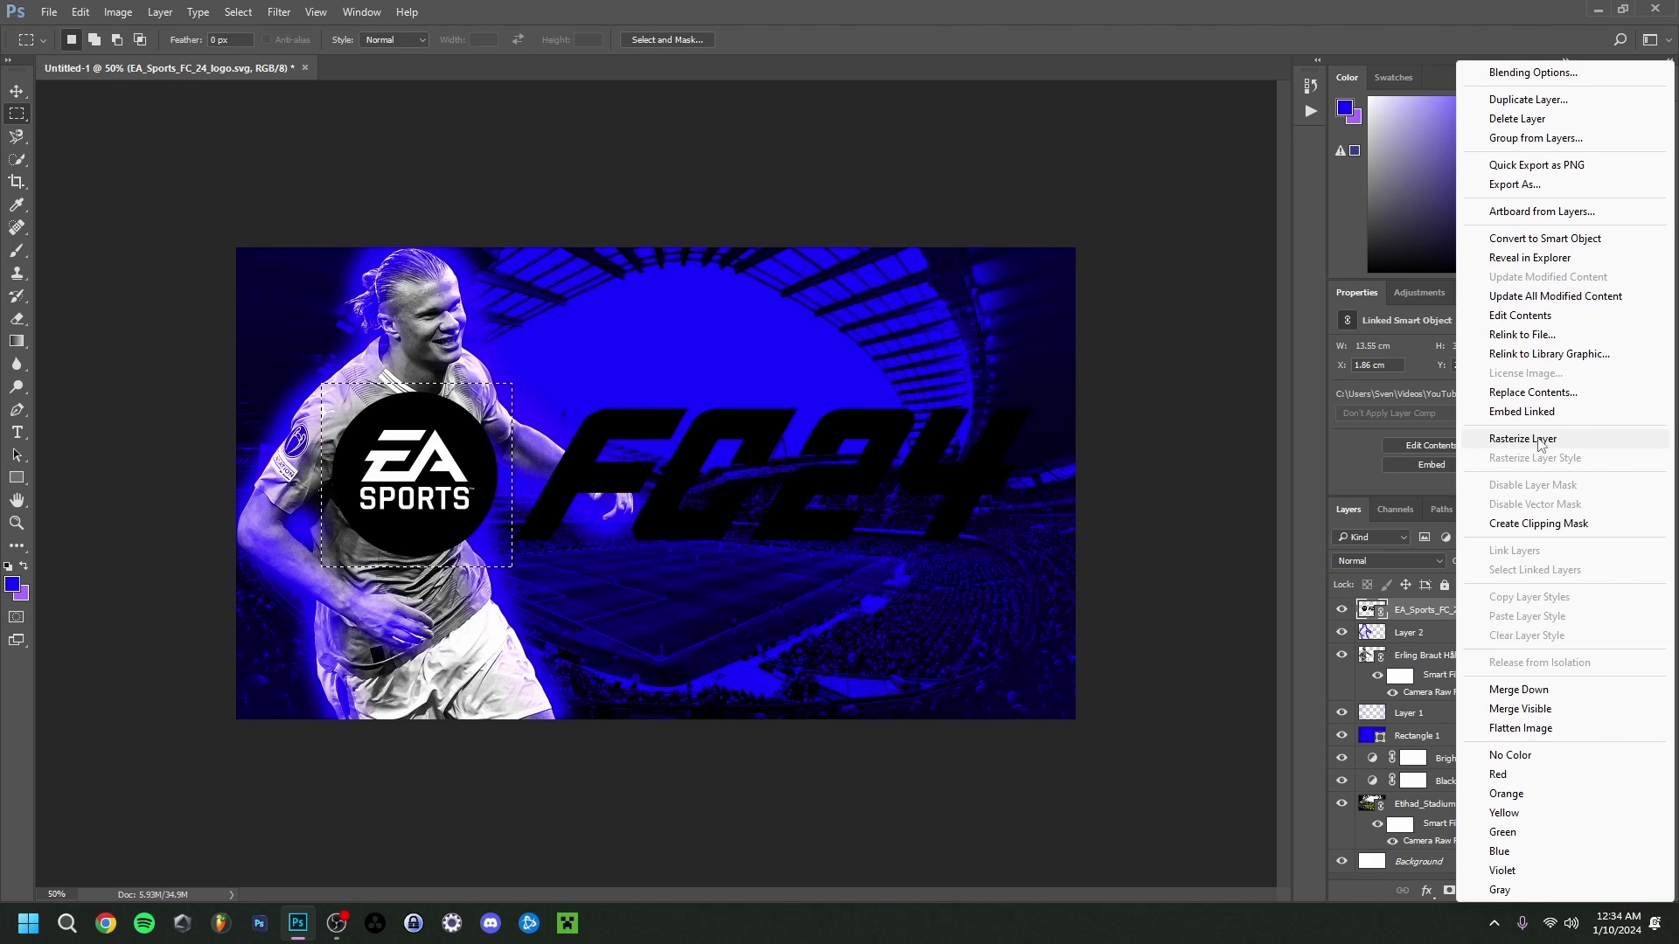
{"action": "left_click", "coordinate": [1541, 441]}
{"action": "key", "text": "Delete"}
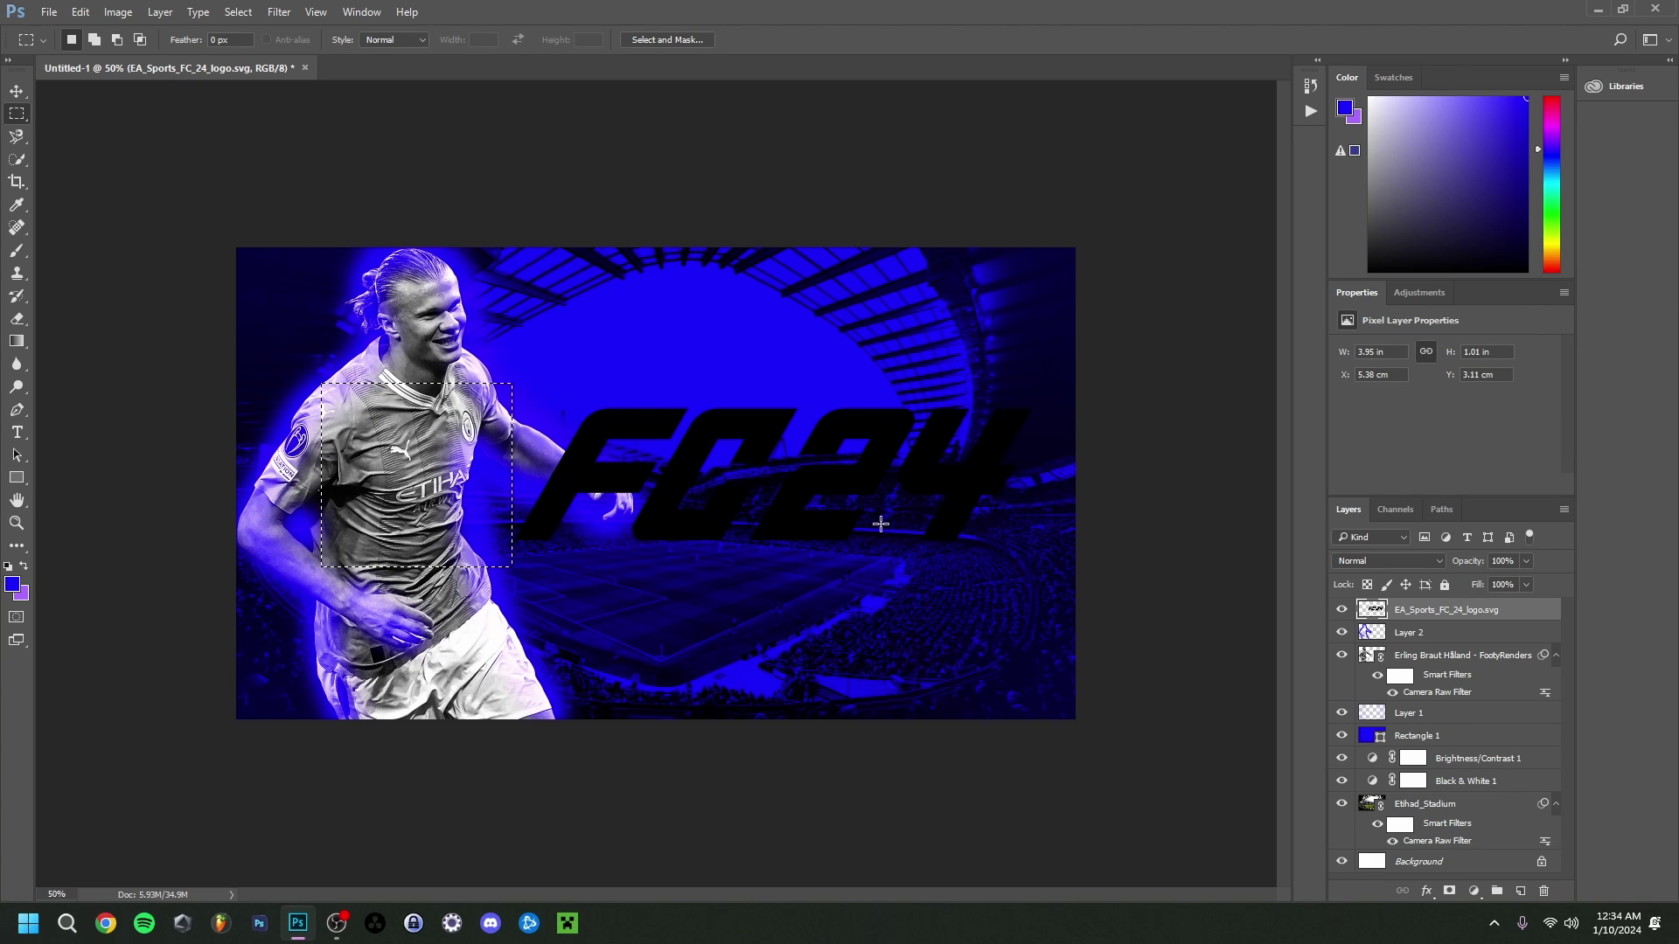
{"action": "key", "text": "ctrl+d"}
Move the FC24 lettering up to the upper right area of the canvas
{"action": "left_click", "coordinate": [16, 94]}
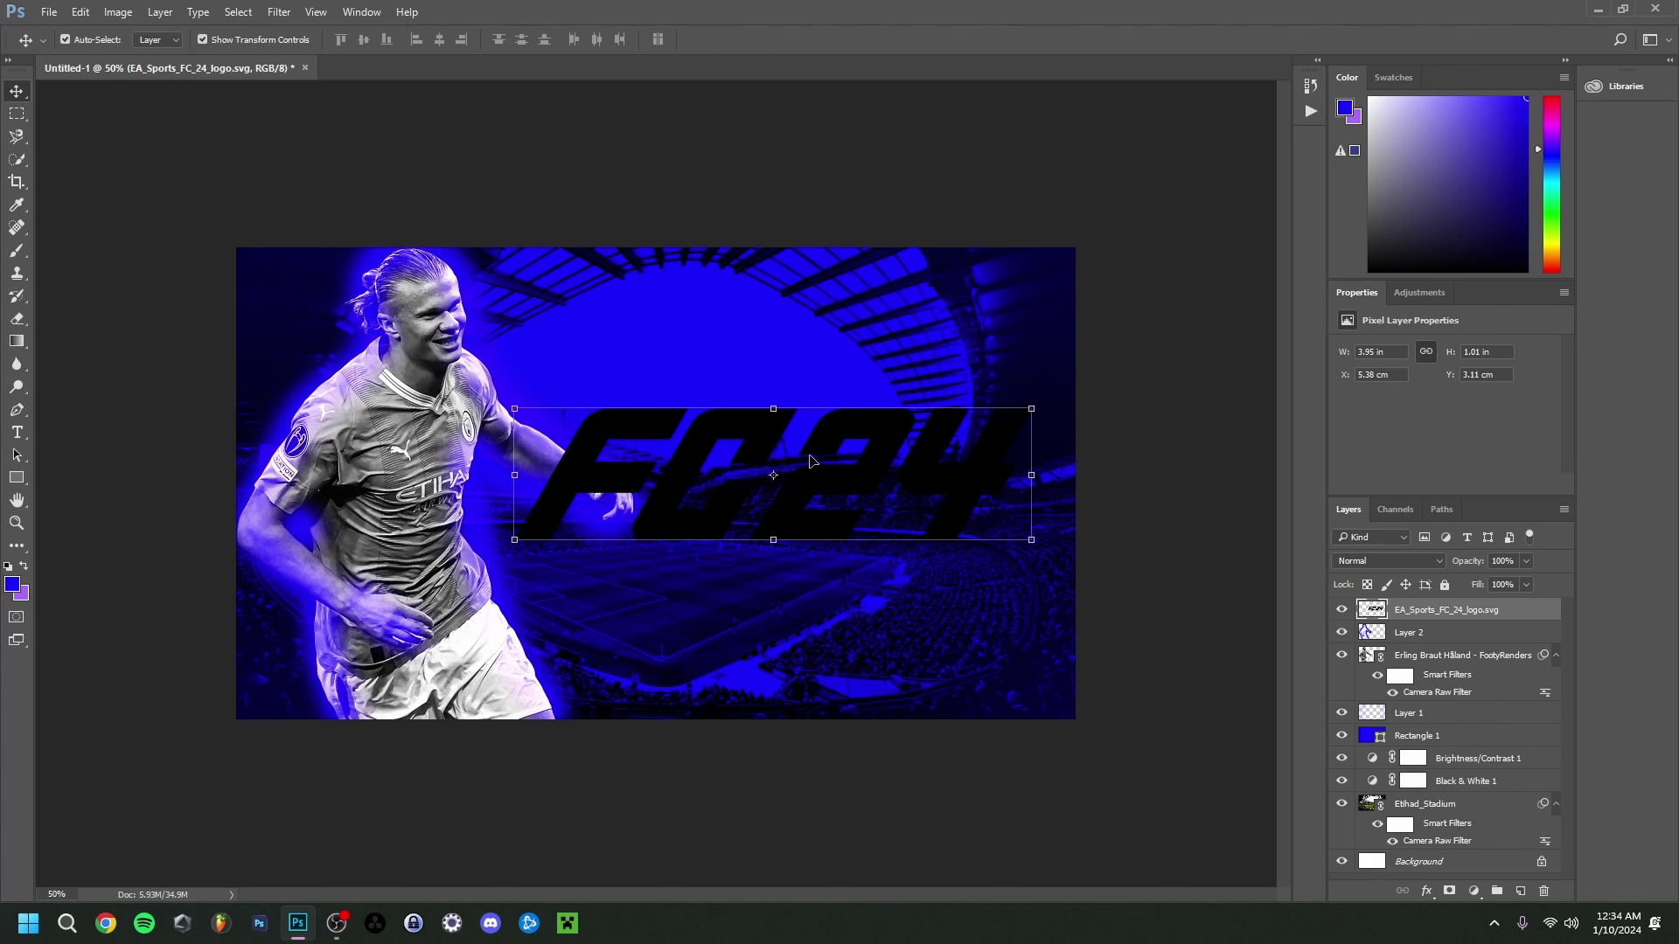
{"action": "left_click_drag", "start_coordinate": [797, 459], "coordinate": [821, 327]}
{"action": "key", "text": "t"}
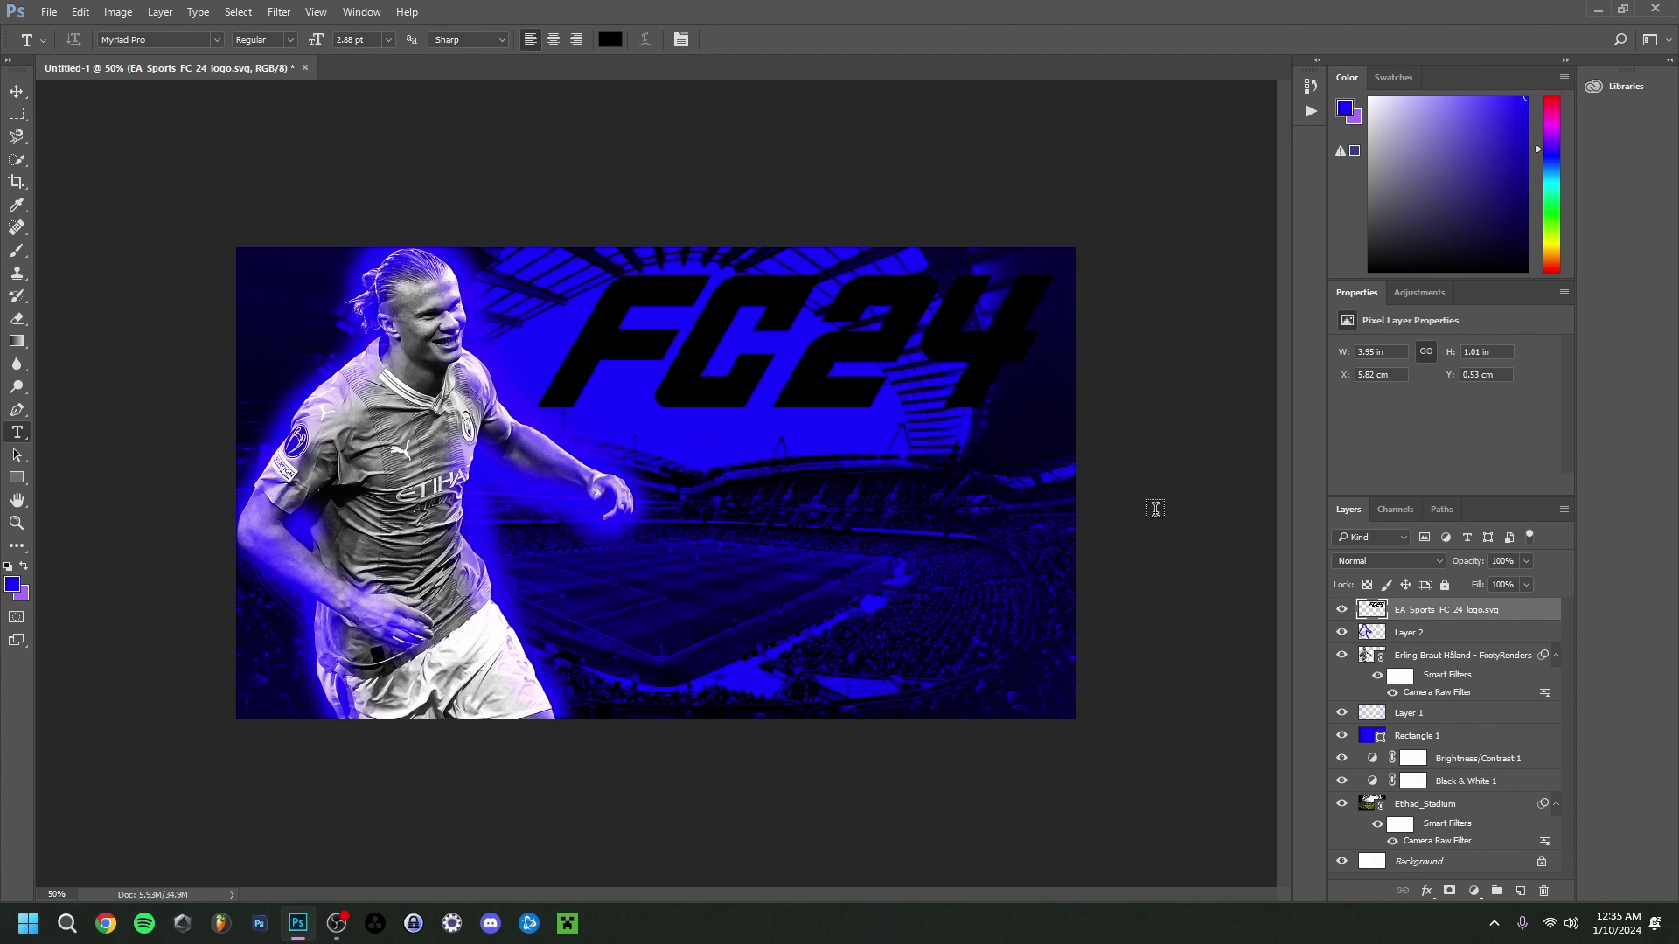
Add a white Color Overlay in Normal mode at 100% opacity to the FC24 lettering
{"action": "double_click", "coordinate": [1531, 618]}
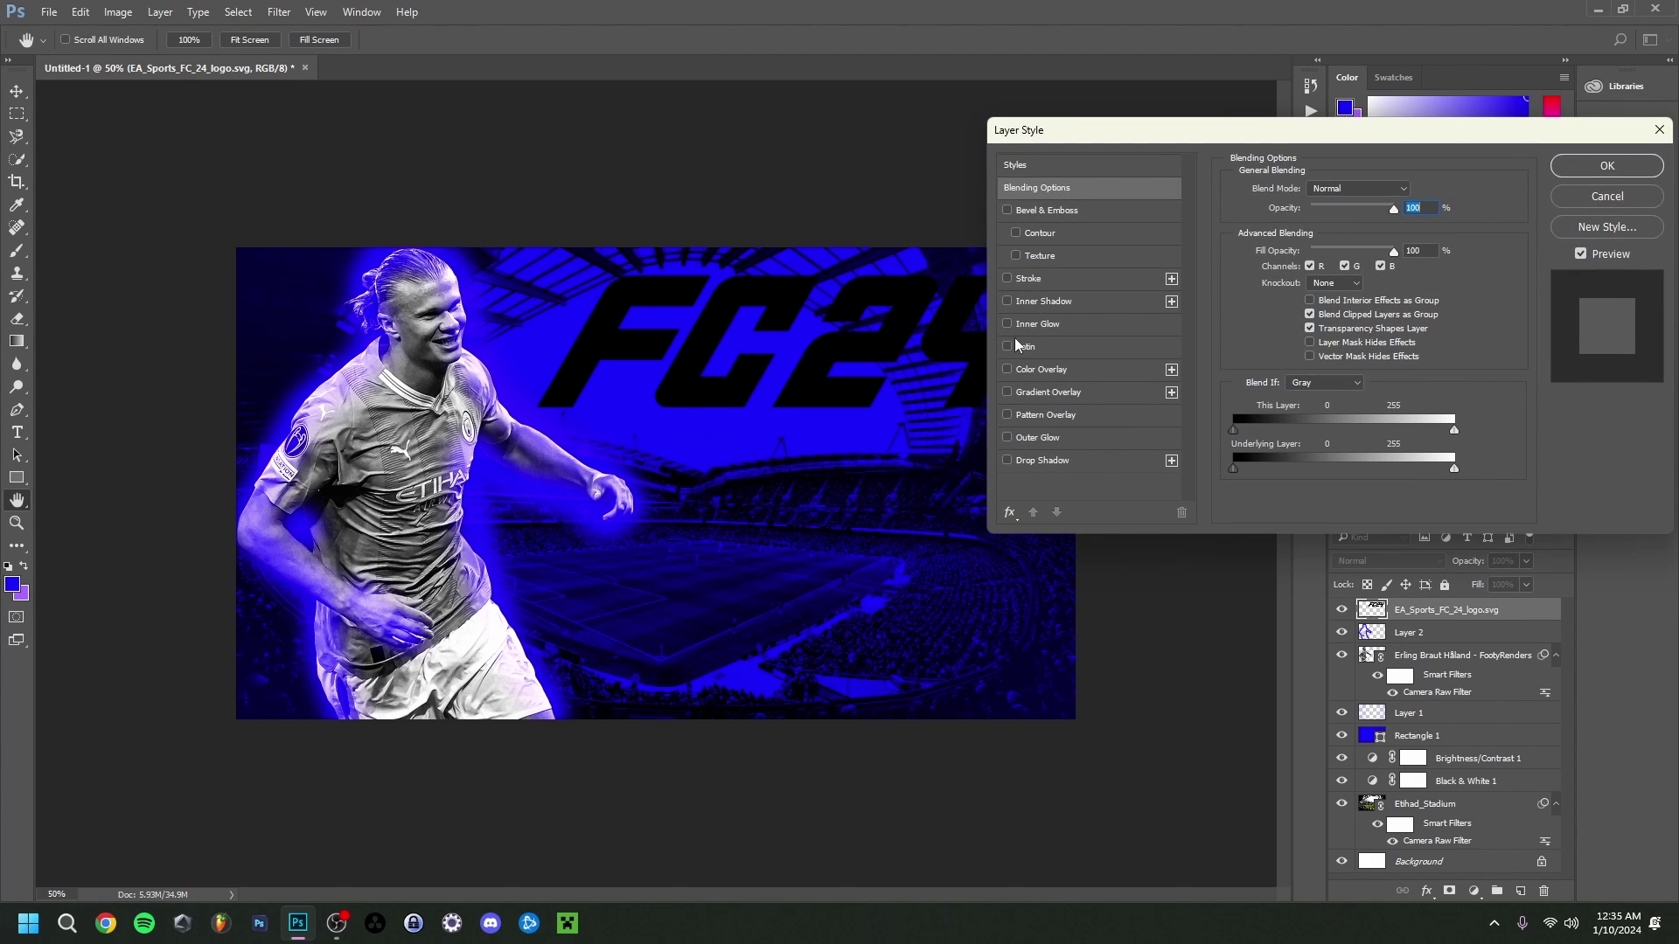
{"action": "left_click", "coordinate": [1008, 370]}
{"action": "left_click", "coordinate": [1094, 371]}
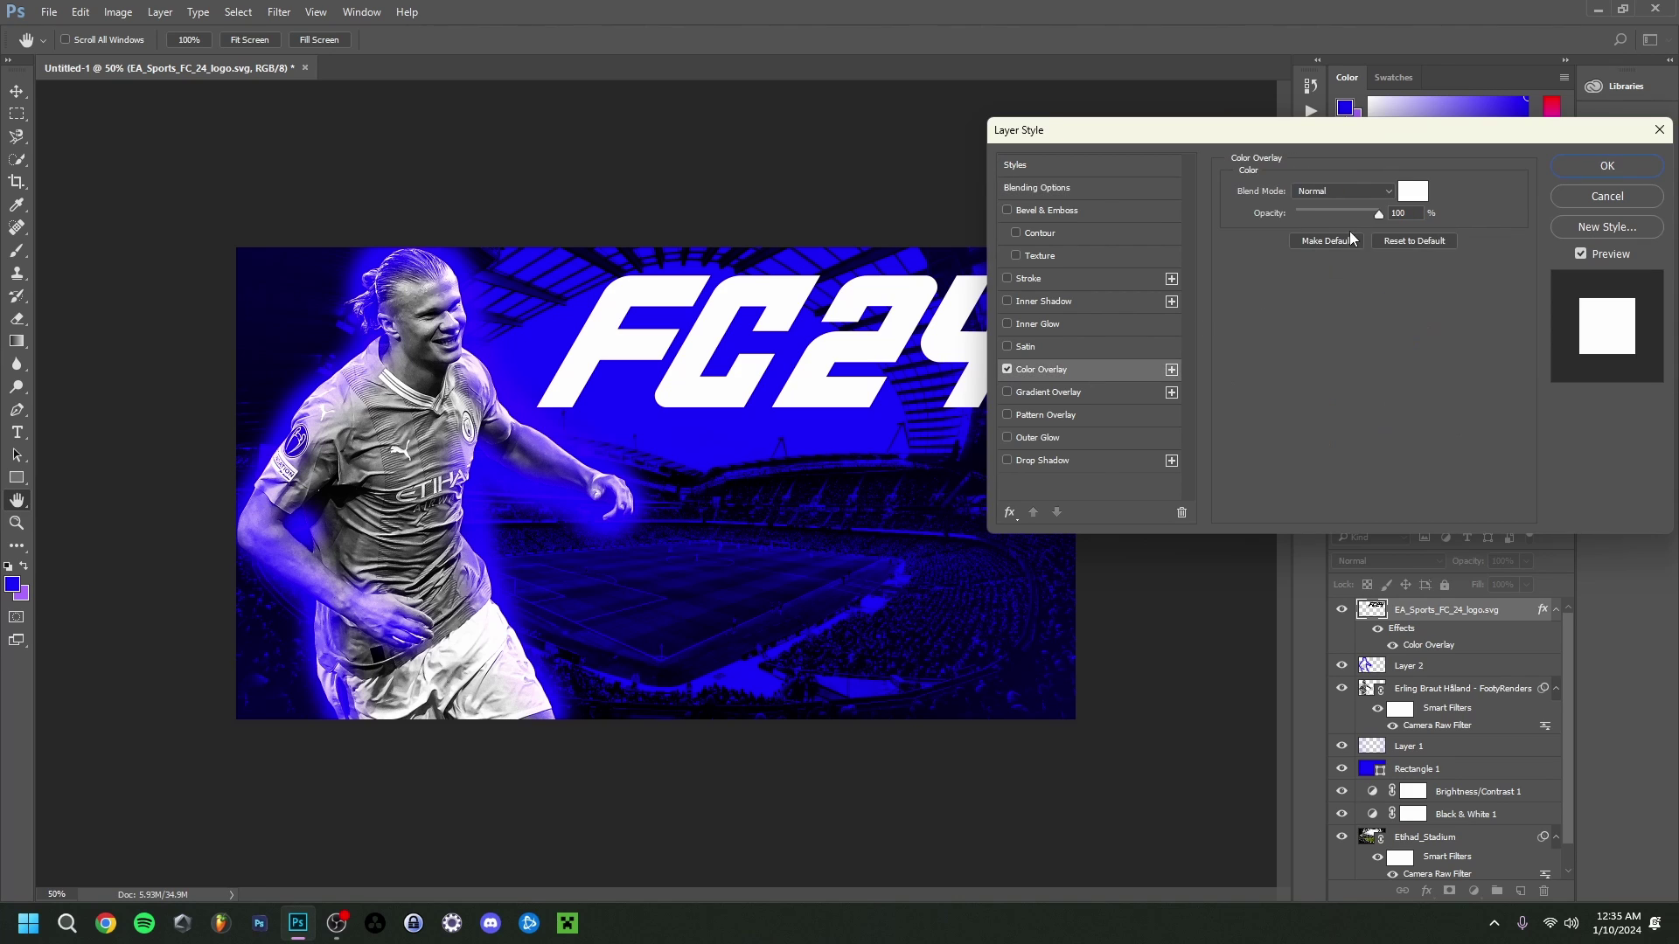
{"action": "left_click", "coordinate": [1411, 191]}
{"action": "left_click_drag", "start_coordinate": [1159, 207], "coordinate": [1011, 86]}
{"action": "left_click", "coordinate": [1459, 137]}
{"action": "left_click", "coordinate": [1607, 166]}
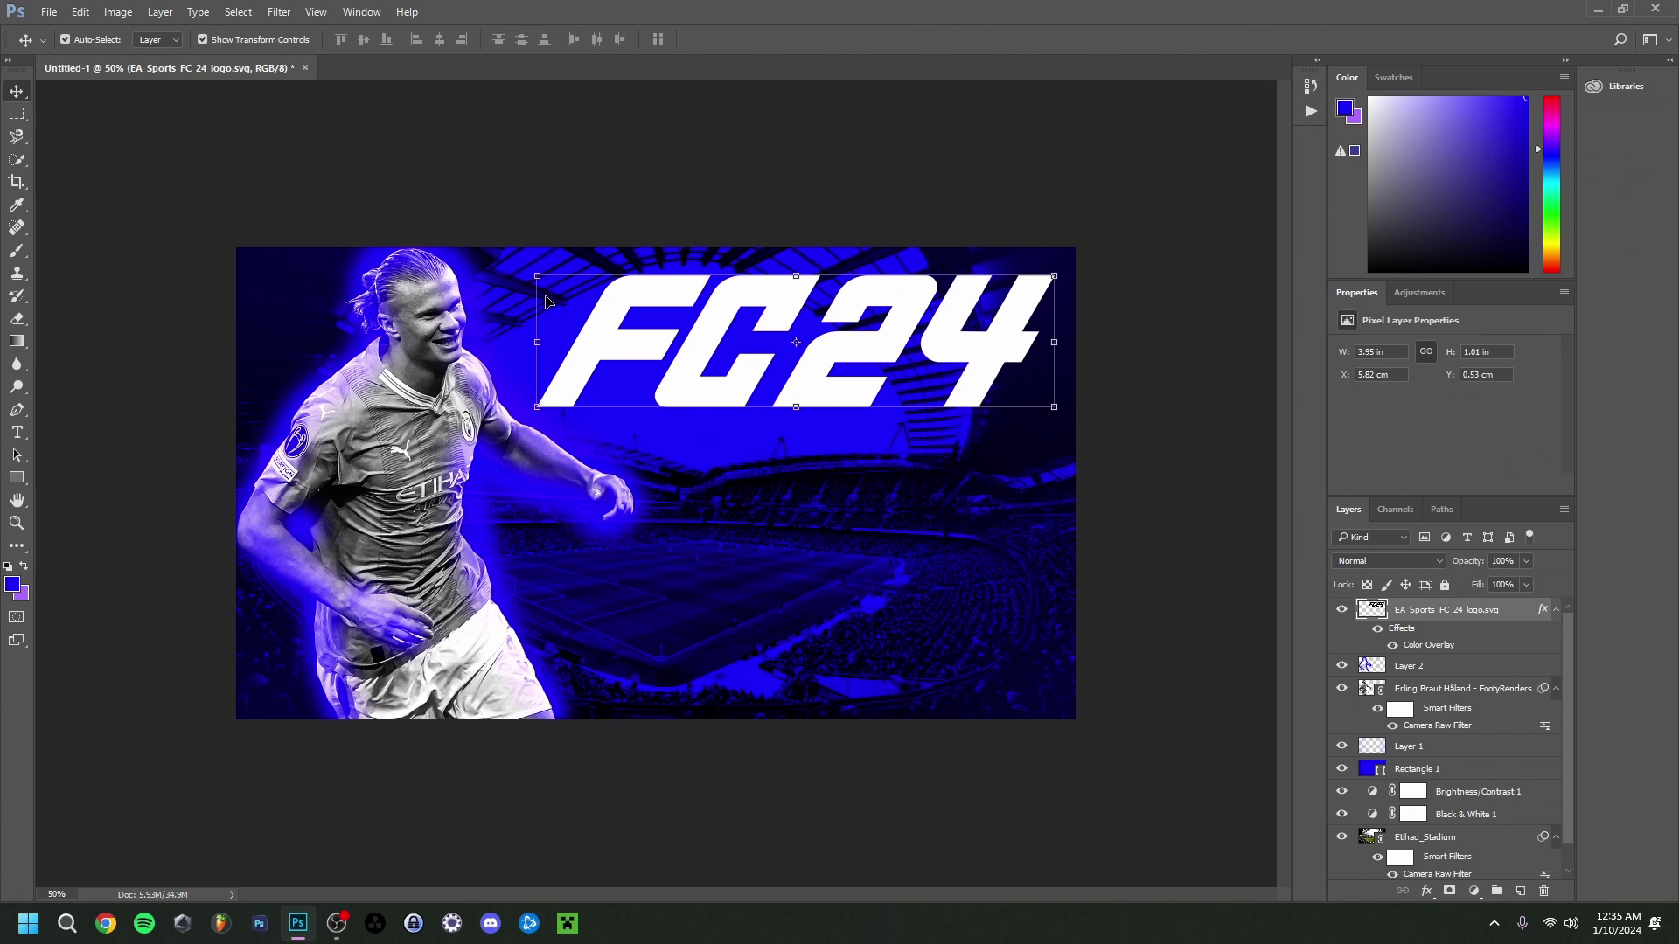
Scale the FC24 lettering down to about 2.65 x 0.68 in and position it near the canvas's top edge, right of the player
{"action": "key", "text": "ctrl+t"}
{"action": "left_click_drag", "start_coordinate": [532, 274], "coordinate": [656, 277]}
{"action": "left_click", "coordinate": [771, 40]}
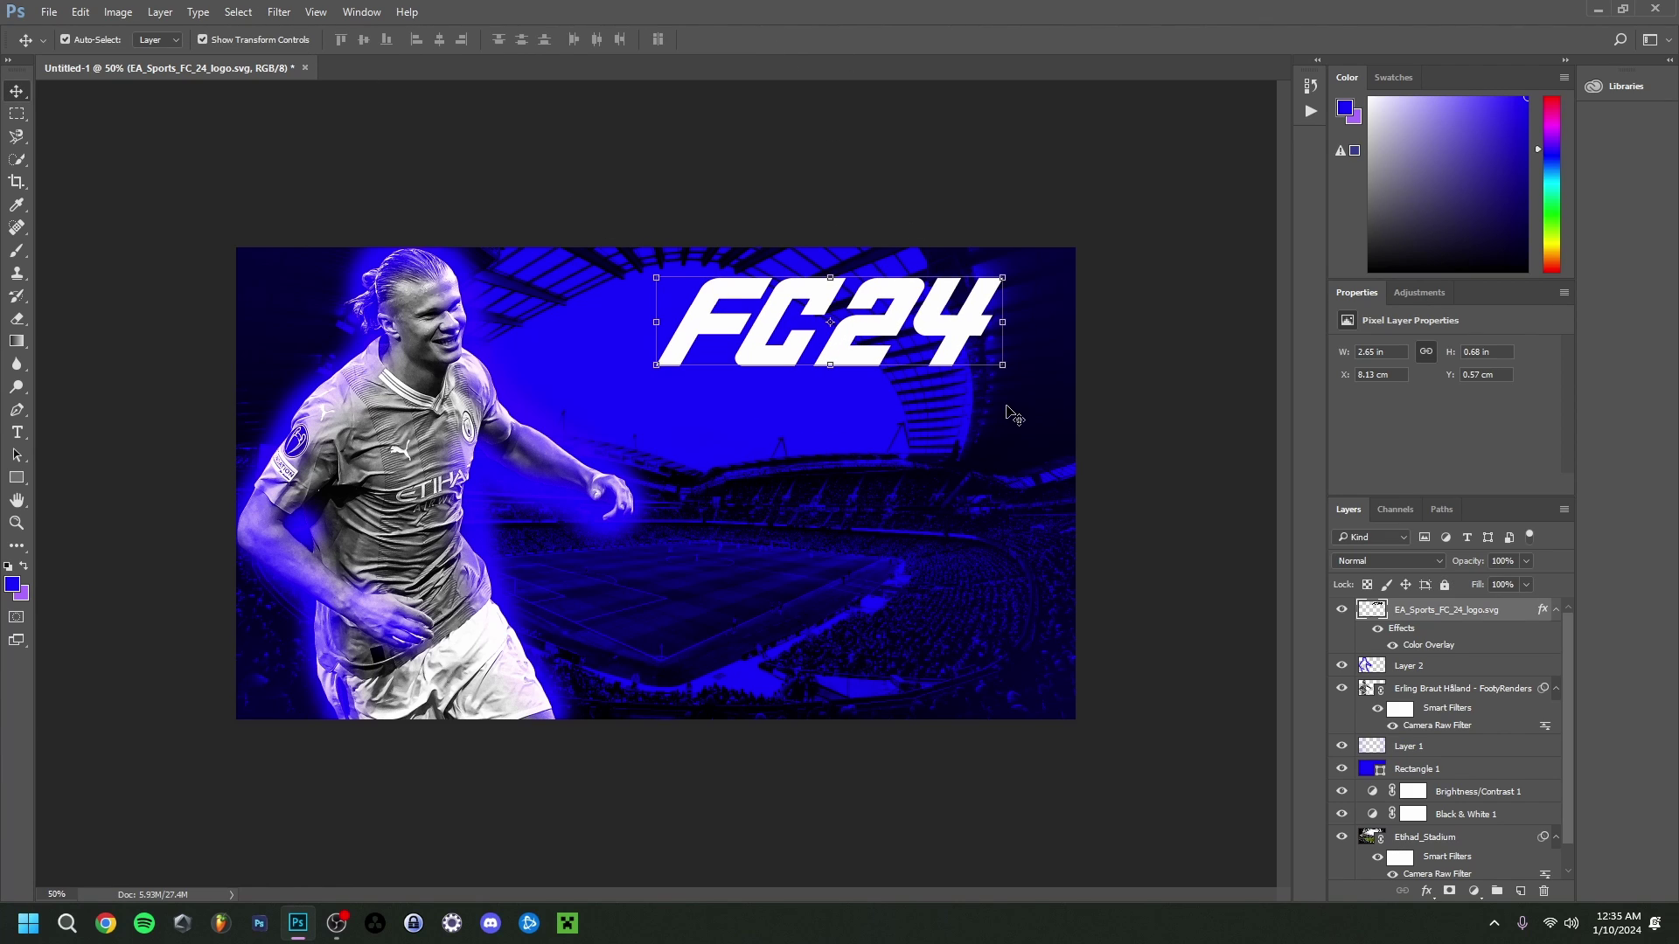
Add a white THUMBNAIL text line below the FC24 lettering in the Martellas Sans font at 50 pt and select its characters
{"action": "left_click", "coordinate": [18, 433]}
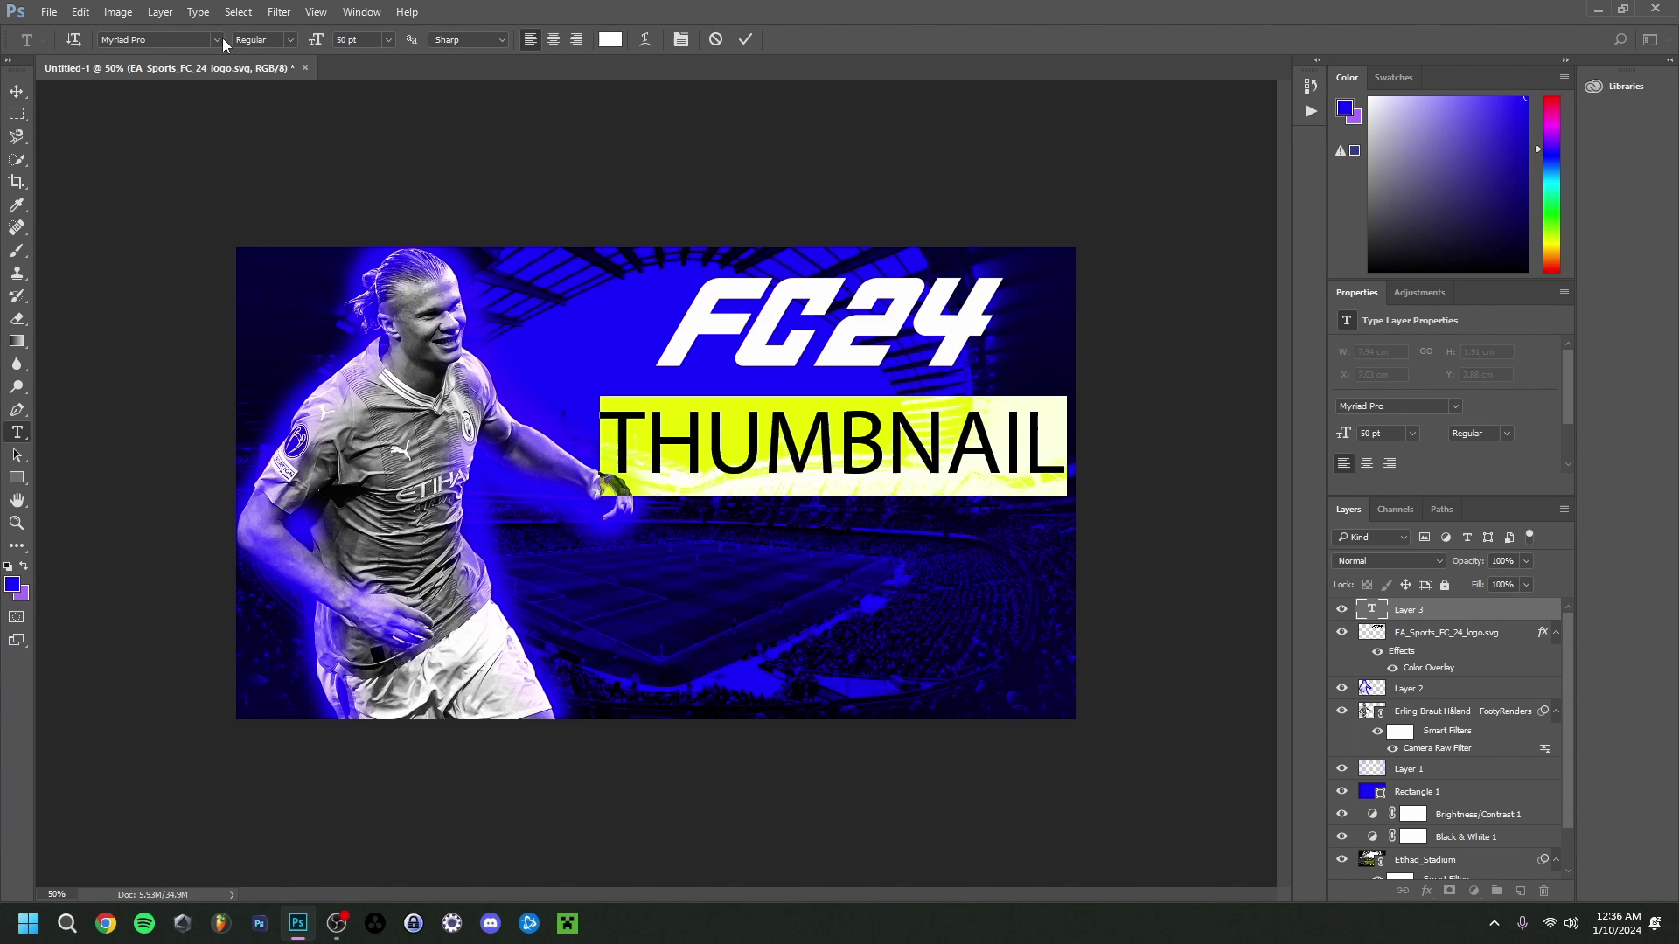
{"action": "left_click", "coordinate": [220, 39]}
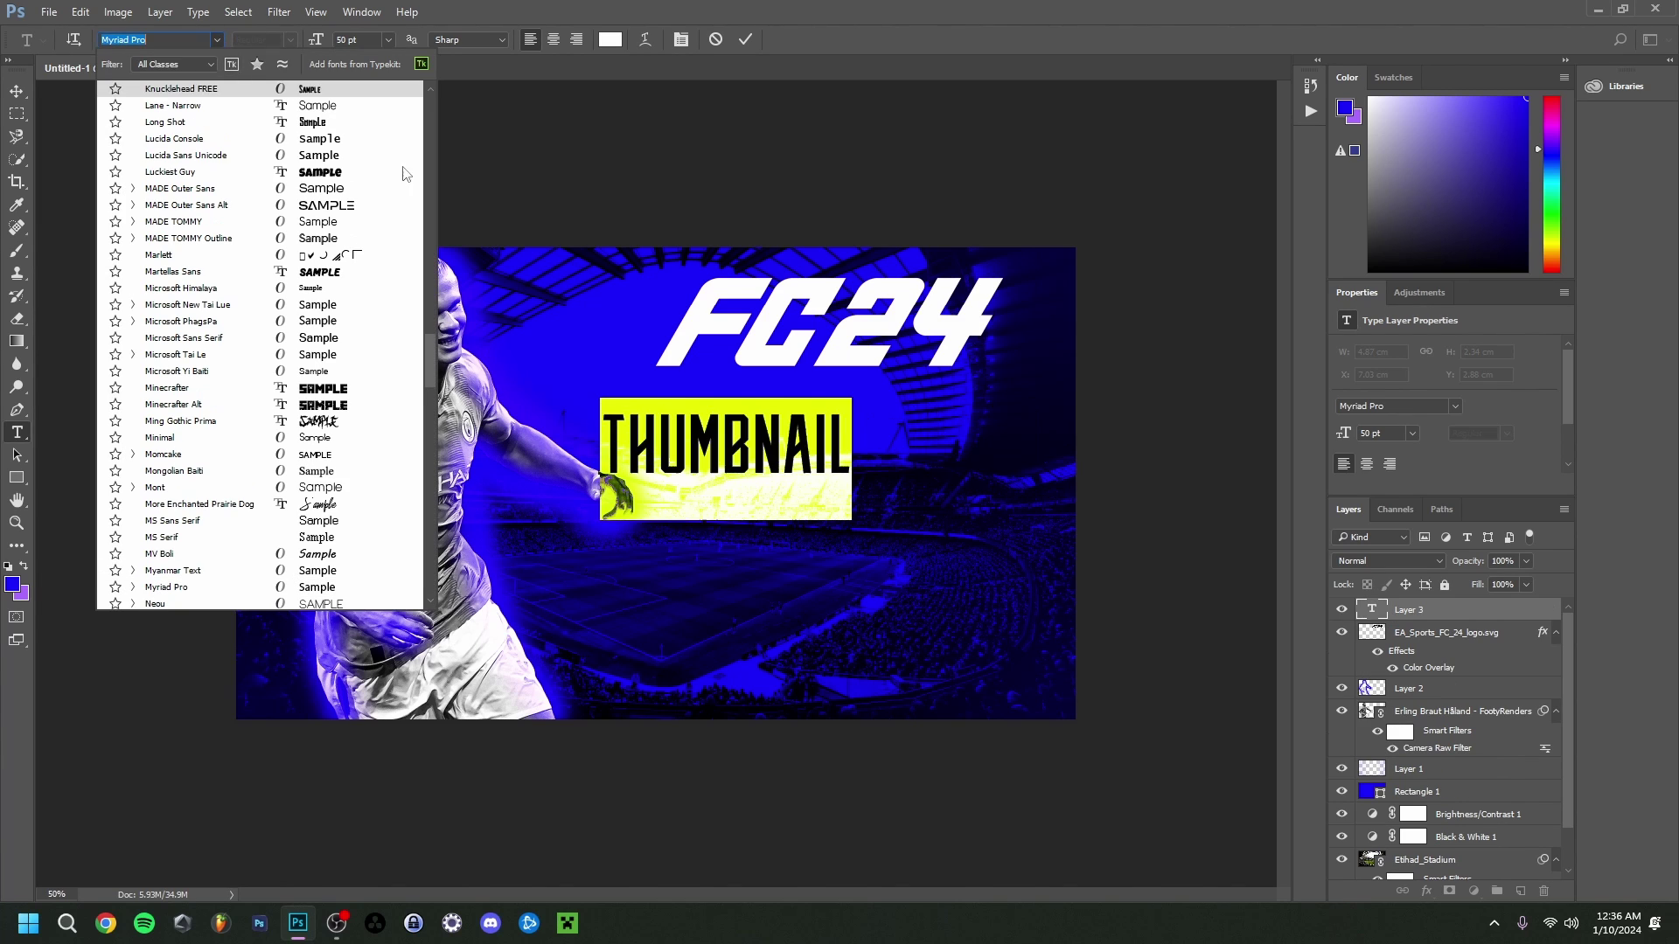
{"action": "left_click_drag", "start_coordinate": [426, 129], "coordinate": [427, 103]}
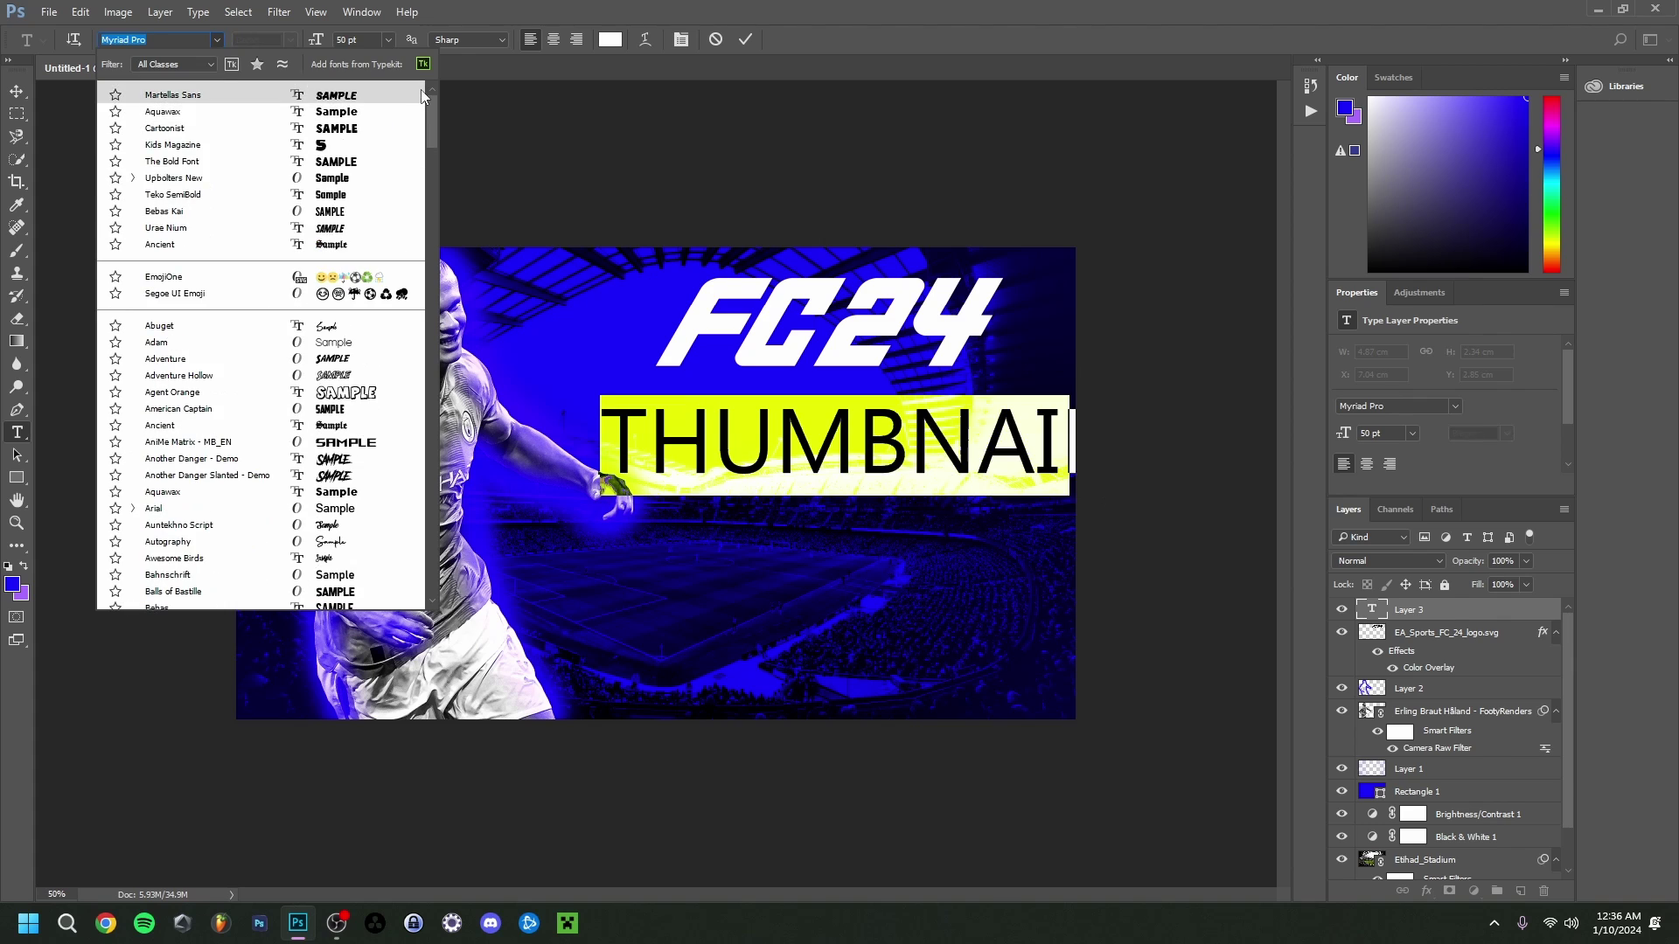
{"action": "left_click", "coordinate": [350, 94]}
{"action": "left_click_drag", "start_coordinate": [962, 528], "coordinate": [946, 521]}
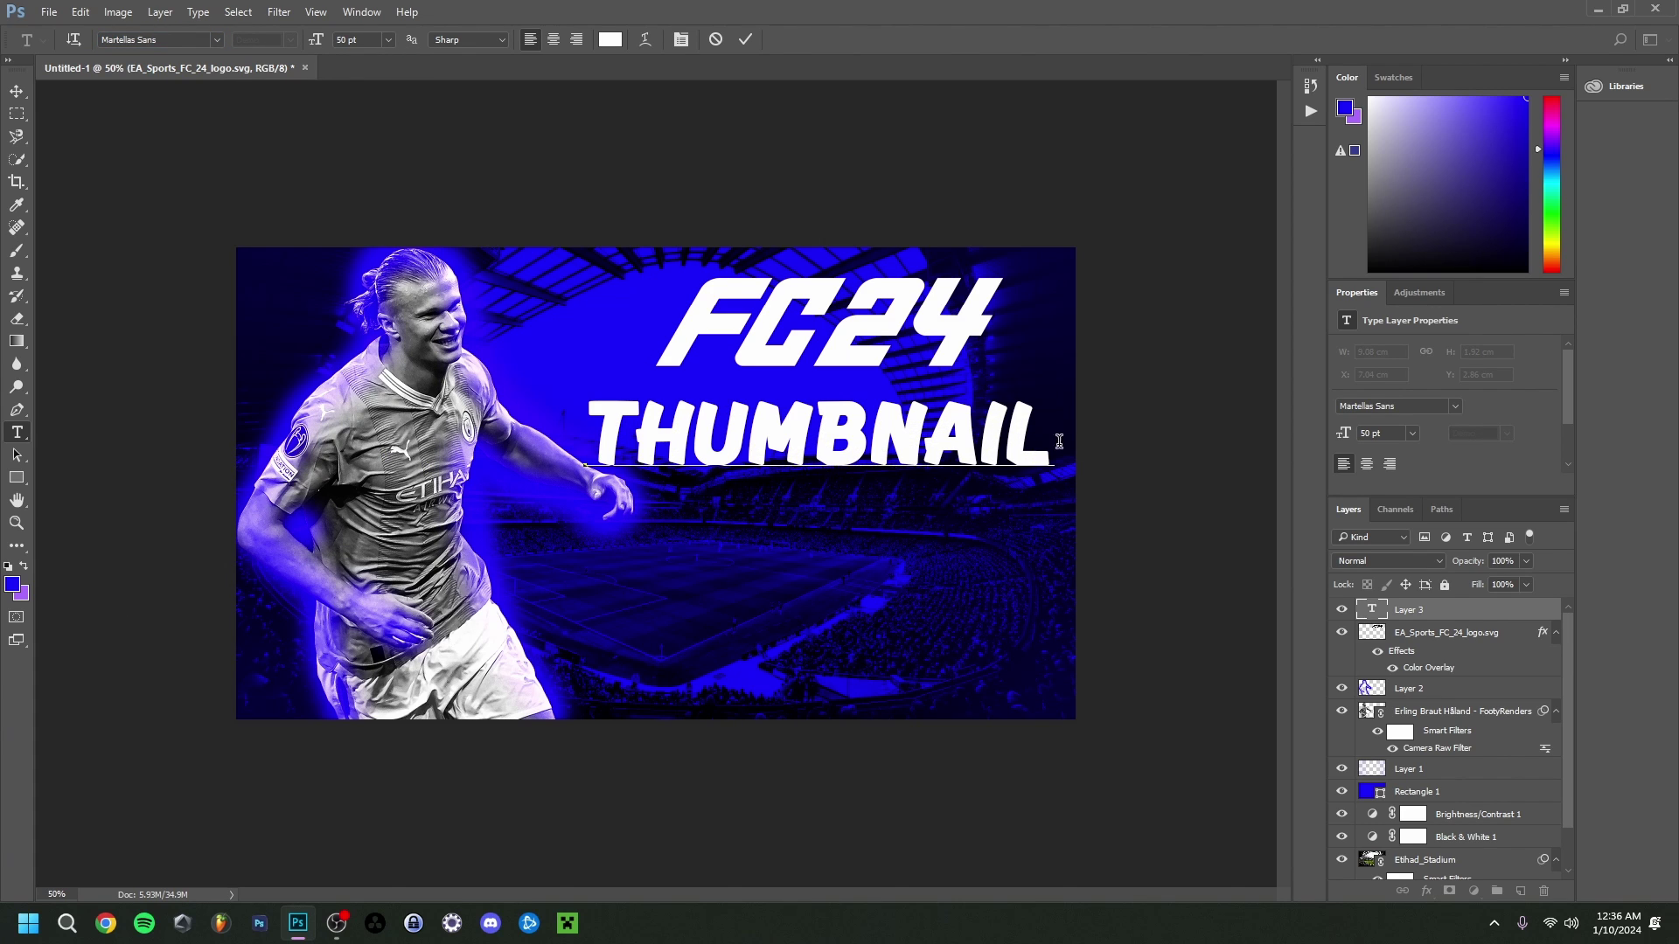
{"action": "left_click_drag", "start_coordinate": [1050, 446], "coordinate": [584, 441]}
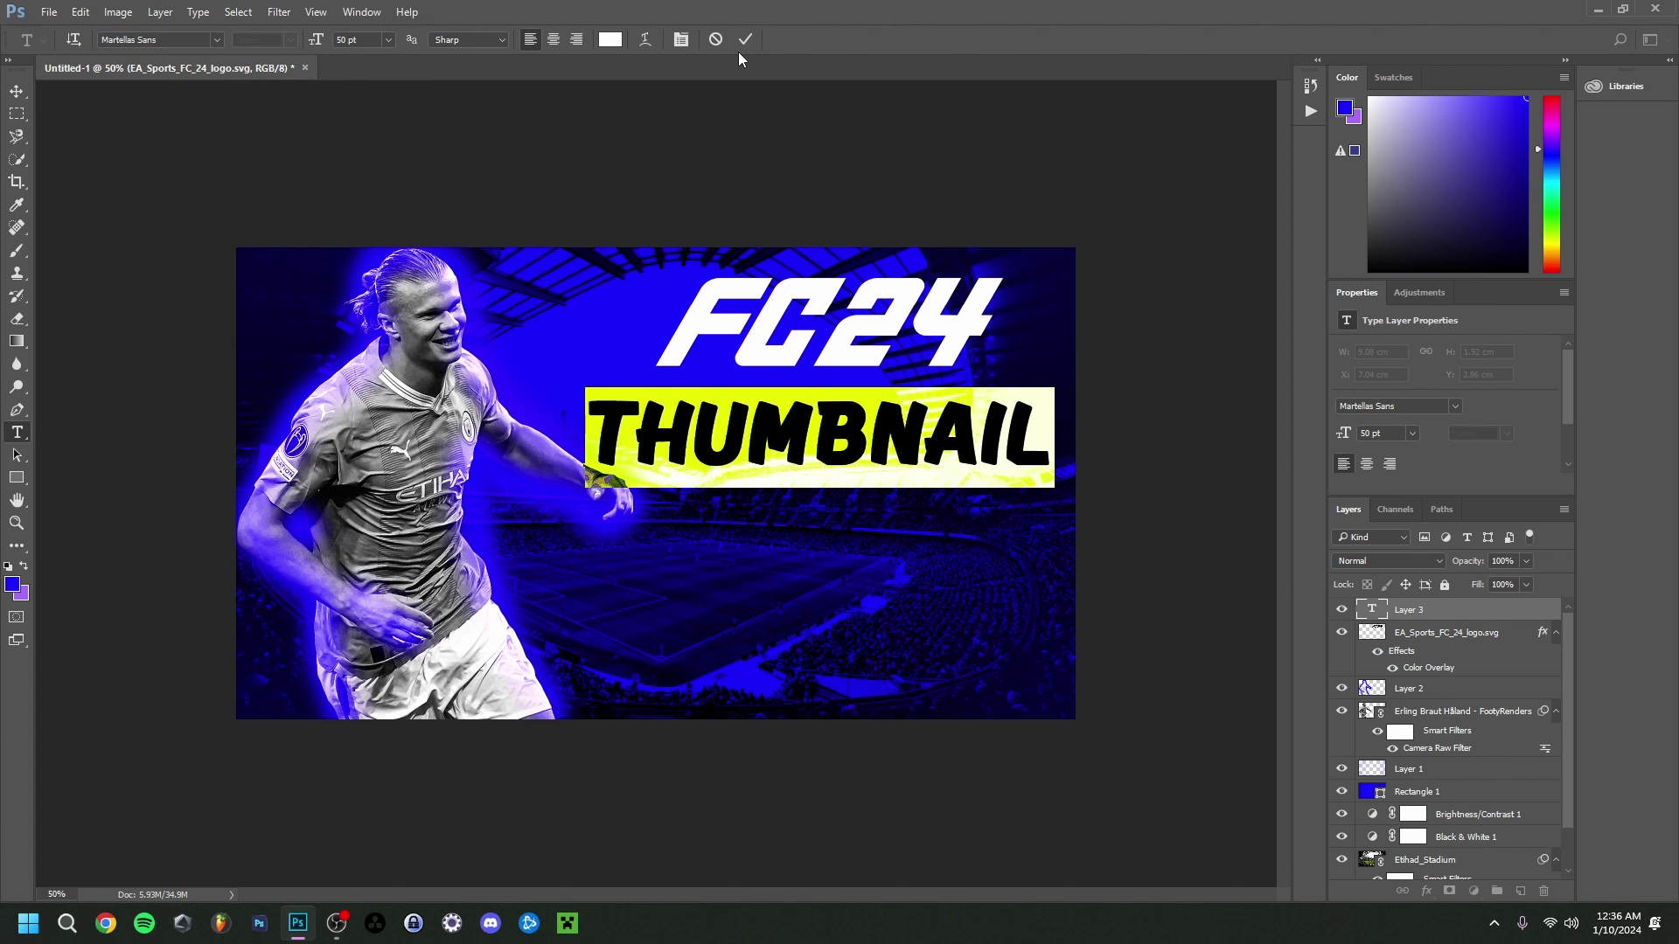
Add a second text line reading TUTORIAL beneath THUMBNAIL in Martellas Sans and set its size to 76 pt
{"action": "left_click", "coordinate": [692, 551]}
{"action": "type", "text": "TUTORIAL"}
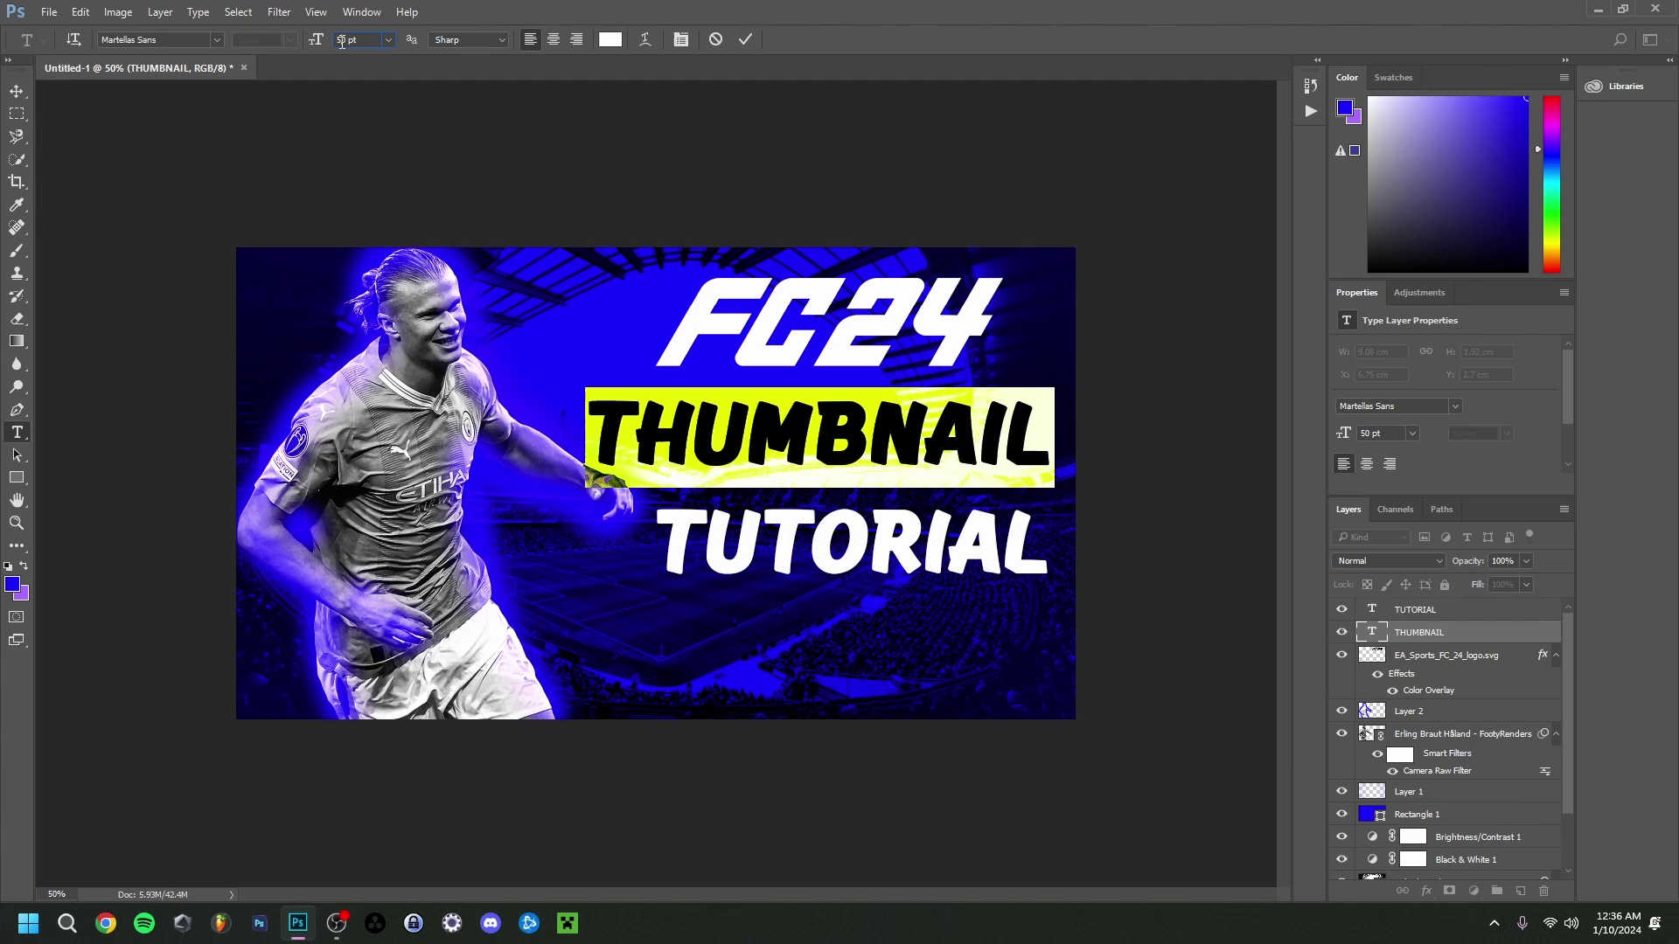
{"action": "scroll", "coordinate": [336, 44], "scroll_direction": "up", "scroll_amount": 6}
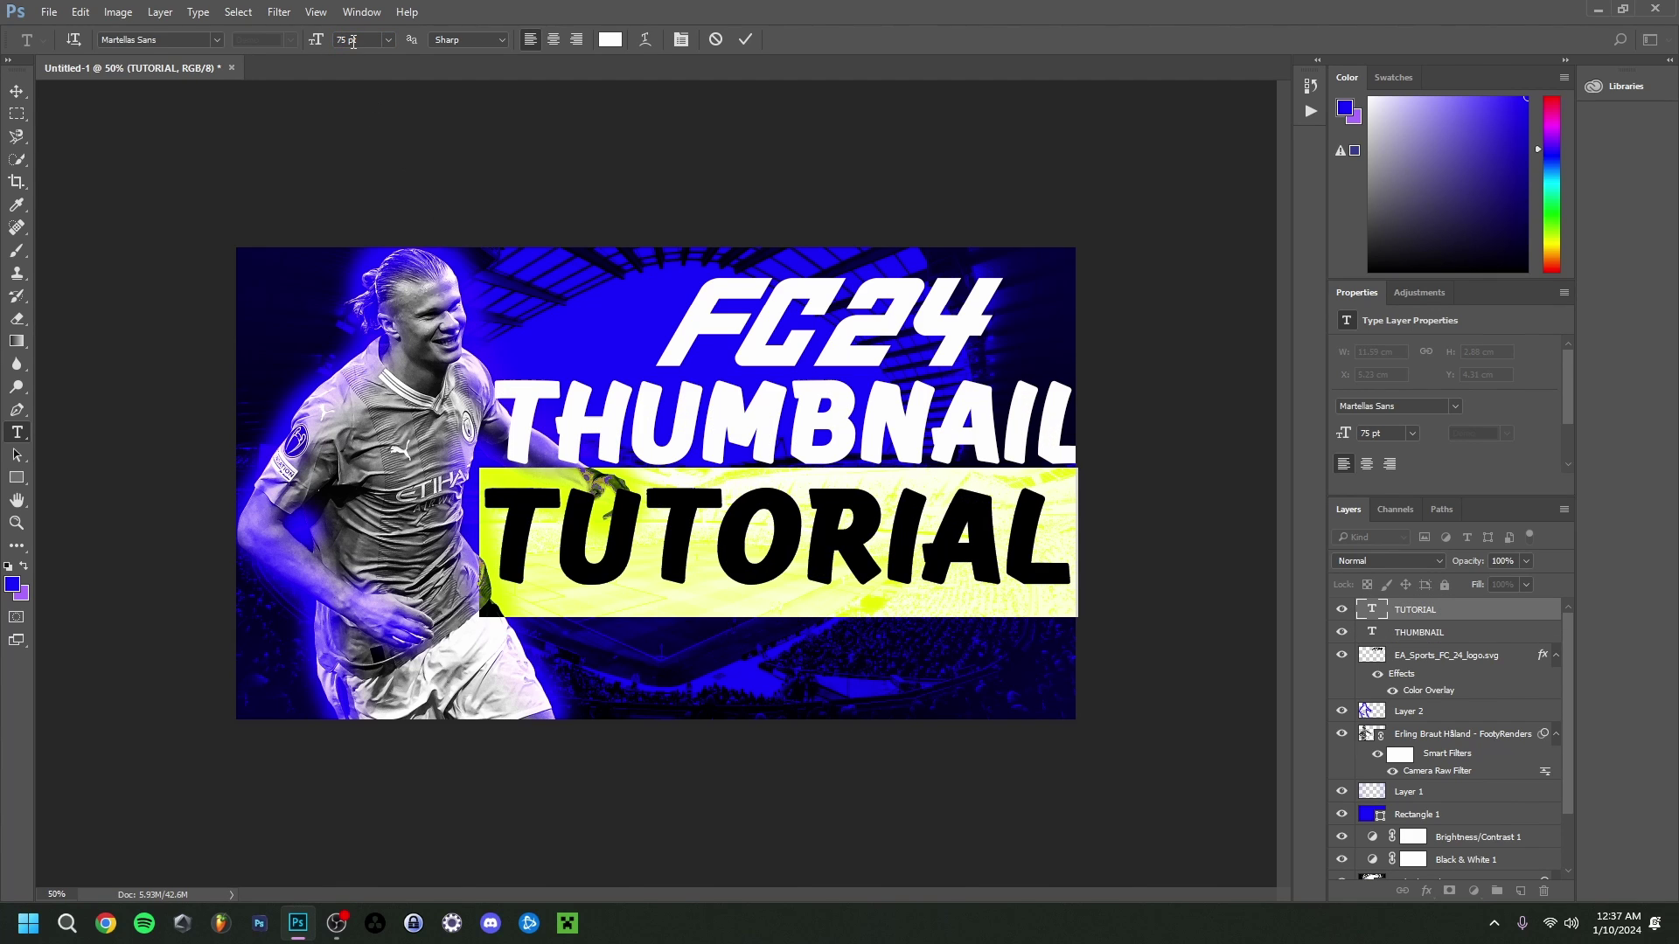
{"action": "scroll", "coordinate": [345, 41], "scroll_direction": "up", "scroll_amount": 4}
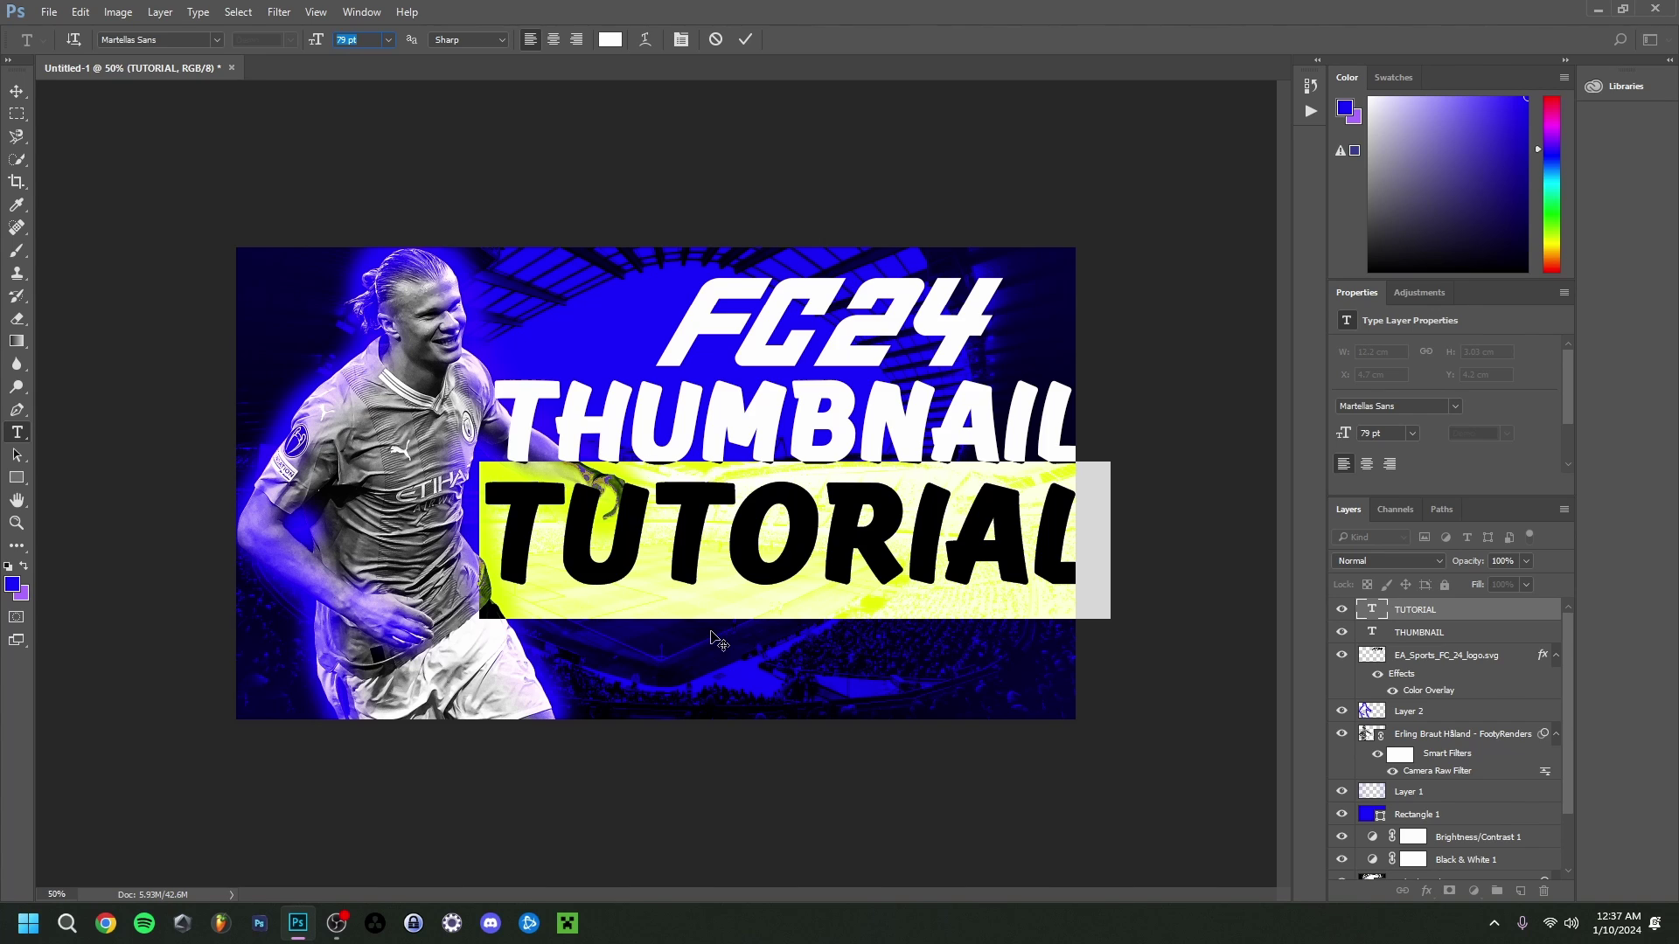
{"action": "left_click_drag", "start_coordinate": [712, 637], "coordinate": [706, 642]}
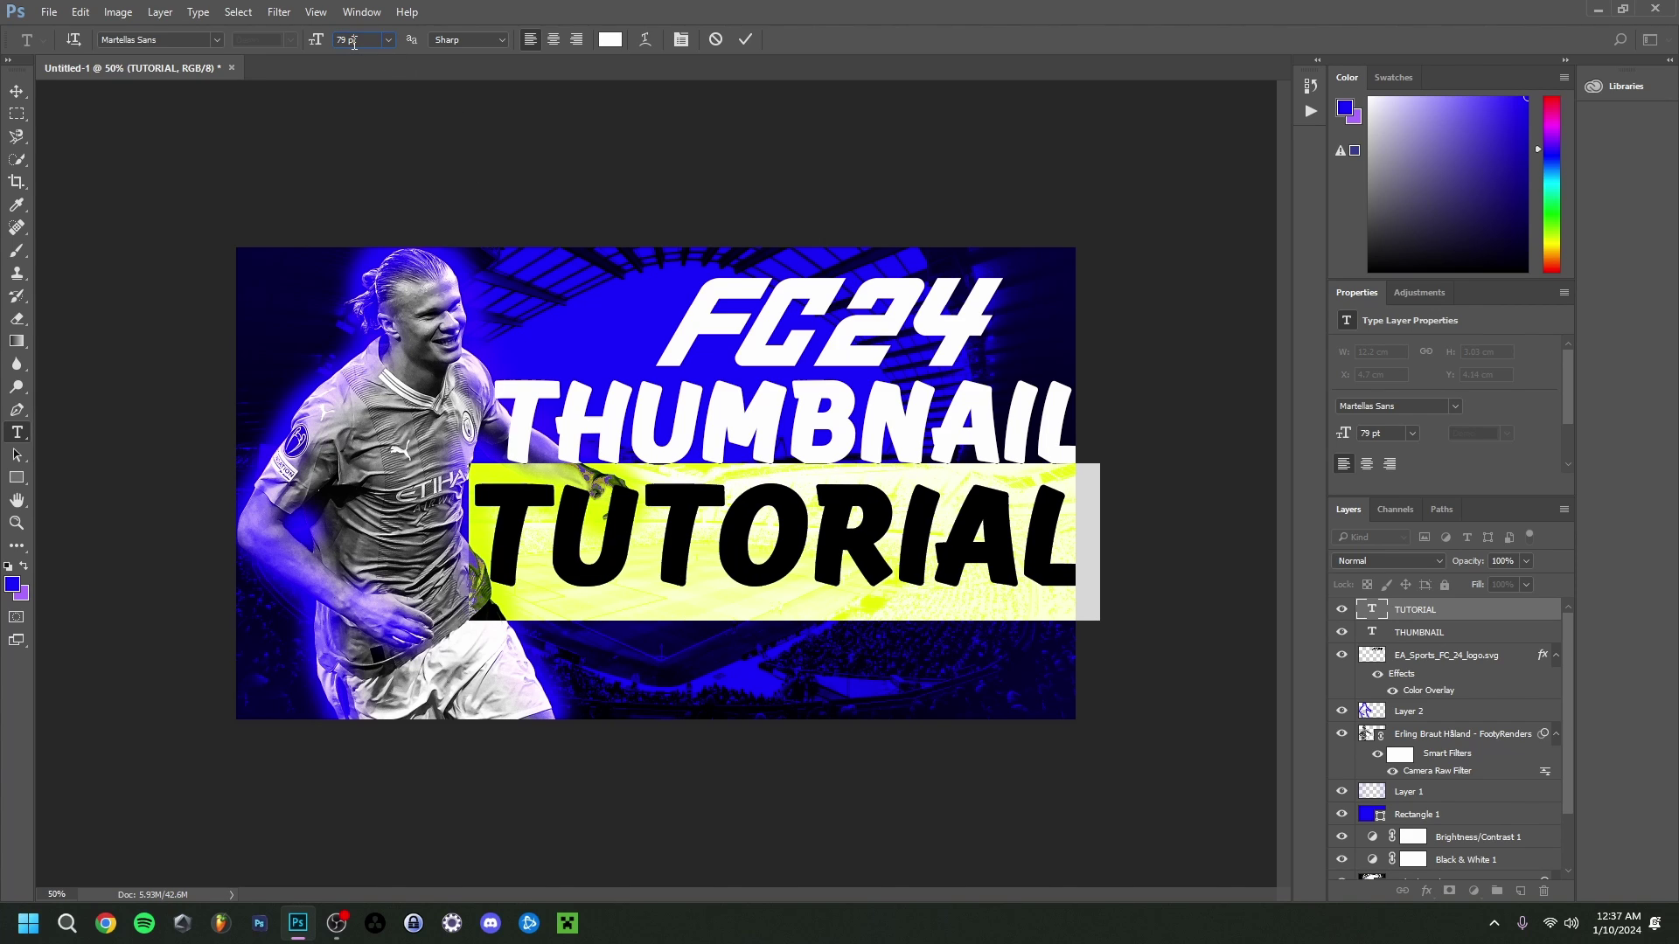
{"action": "scroll", "coordinate": [354, 43], "scroll_direction": "down", "scroll_amount": 3}
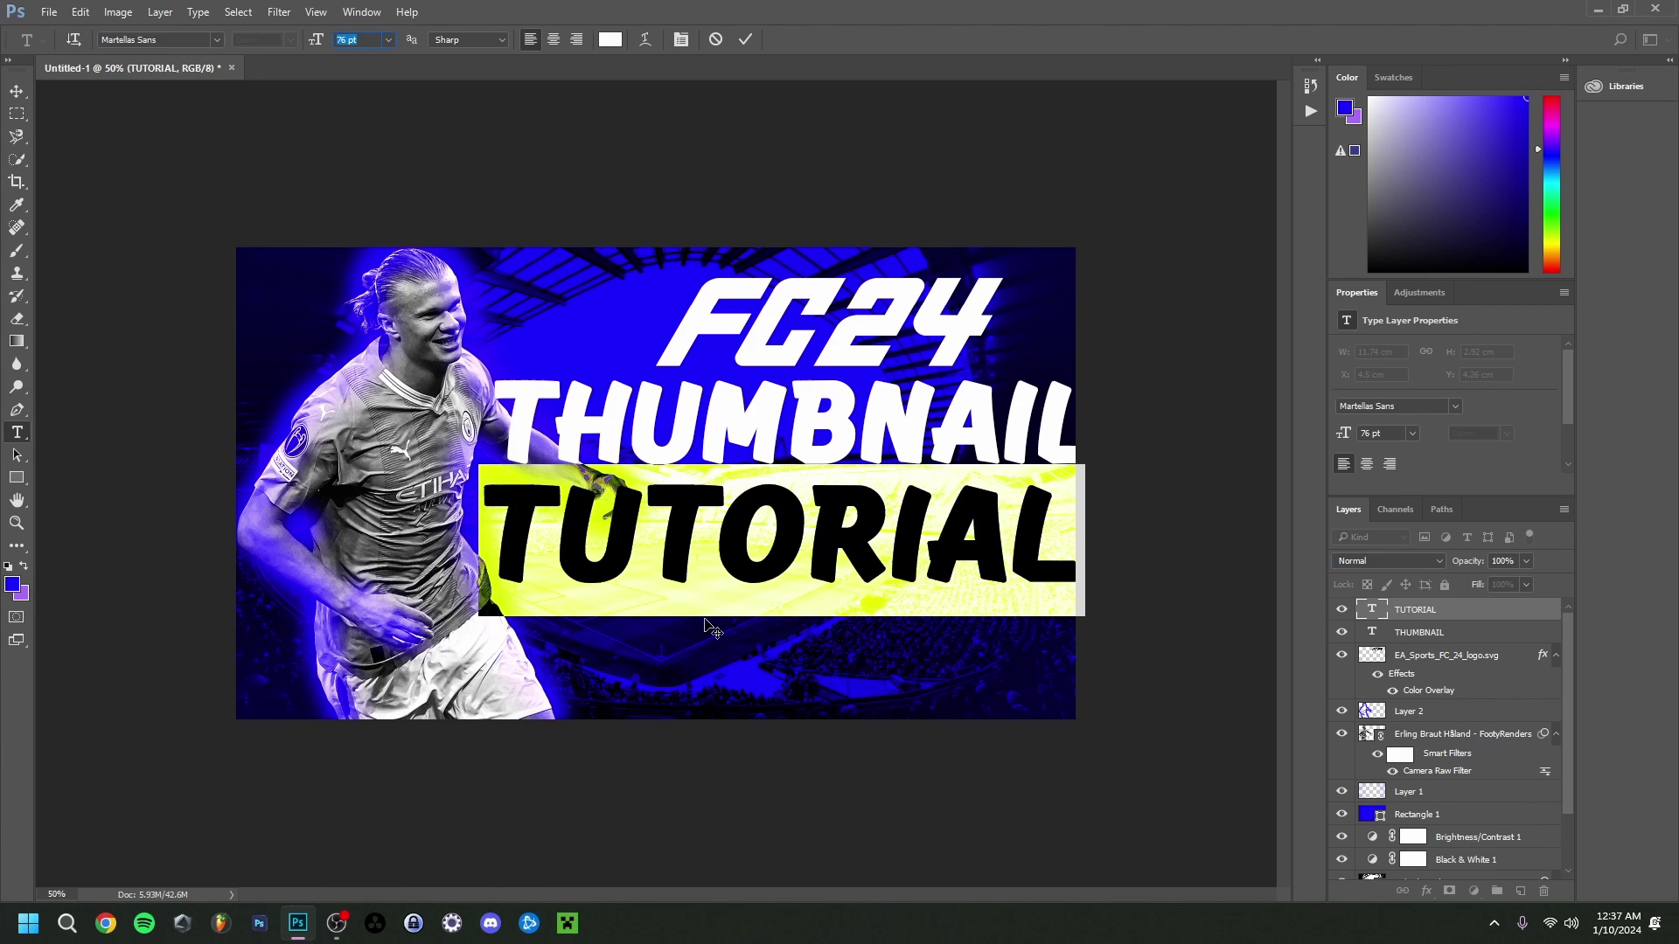
{"action": "left_click", "coordinate": [710, 628]}
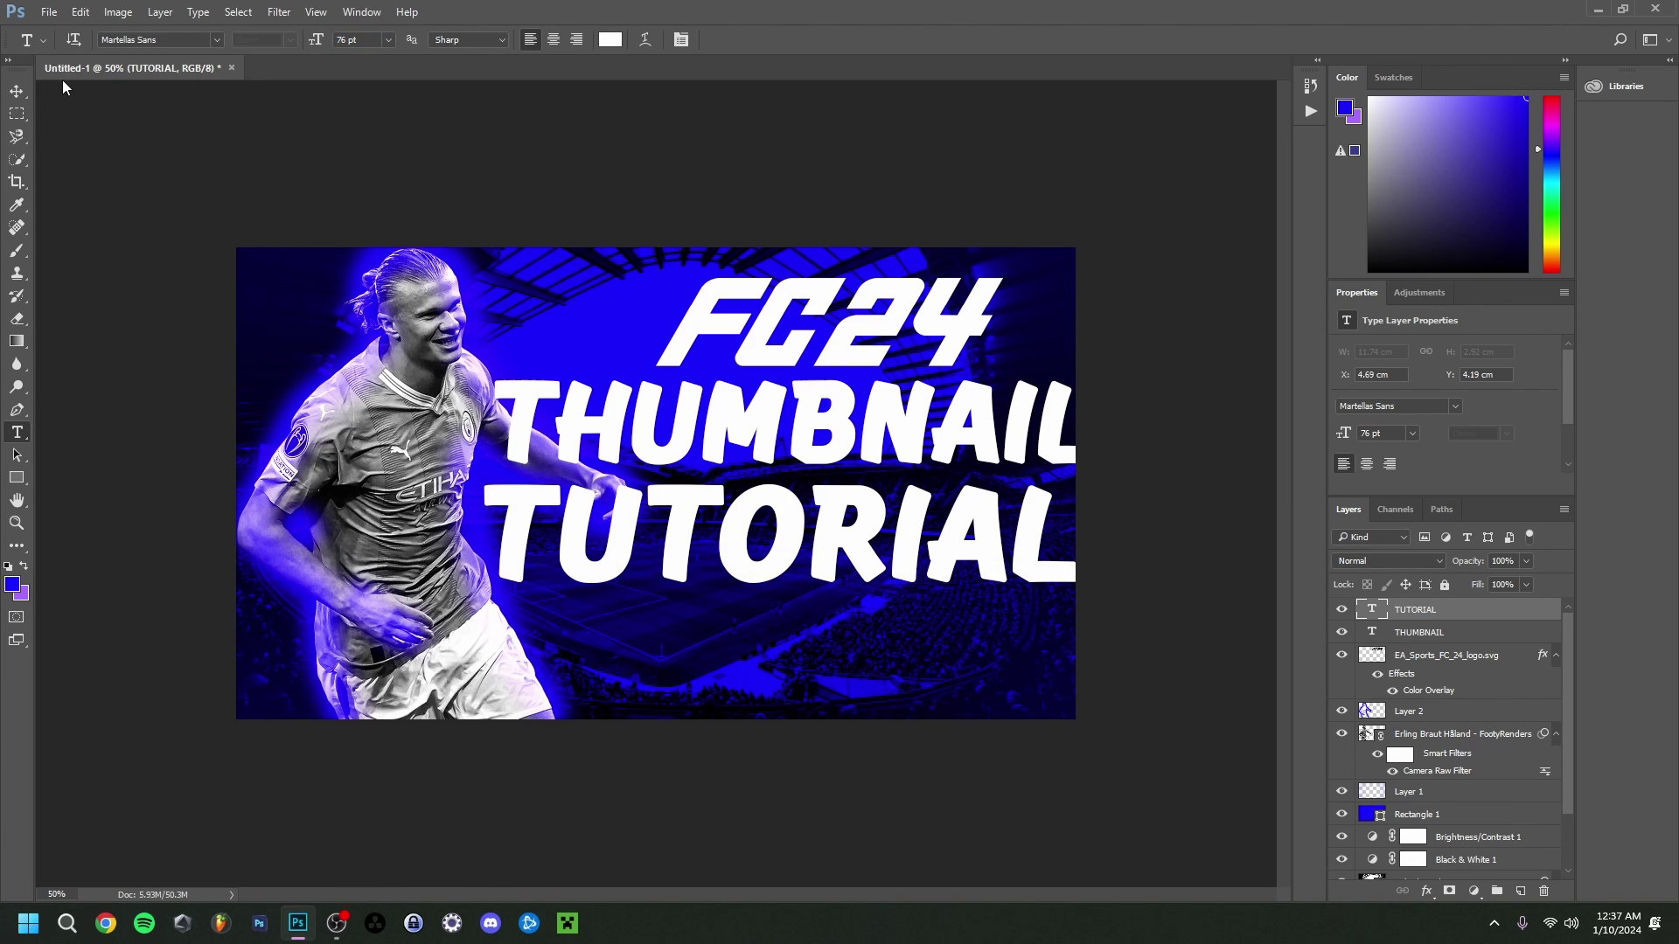
Shift the THUMBNAIL and TUTORIAL text layers together slightly left to fit the canvas and group them
{"action": "left_click", "coordinate": [17, 91]}
{"action": "left_click", "coordinate": [1425, 632], "text": "shift"}
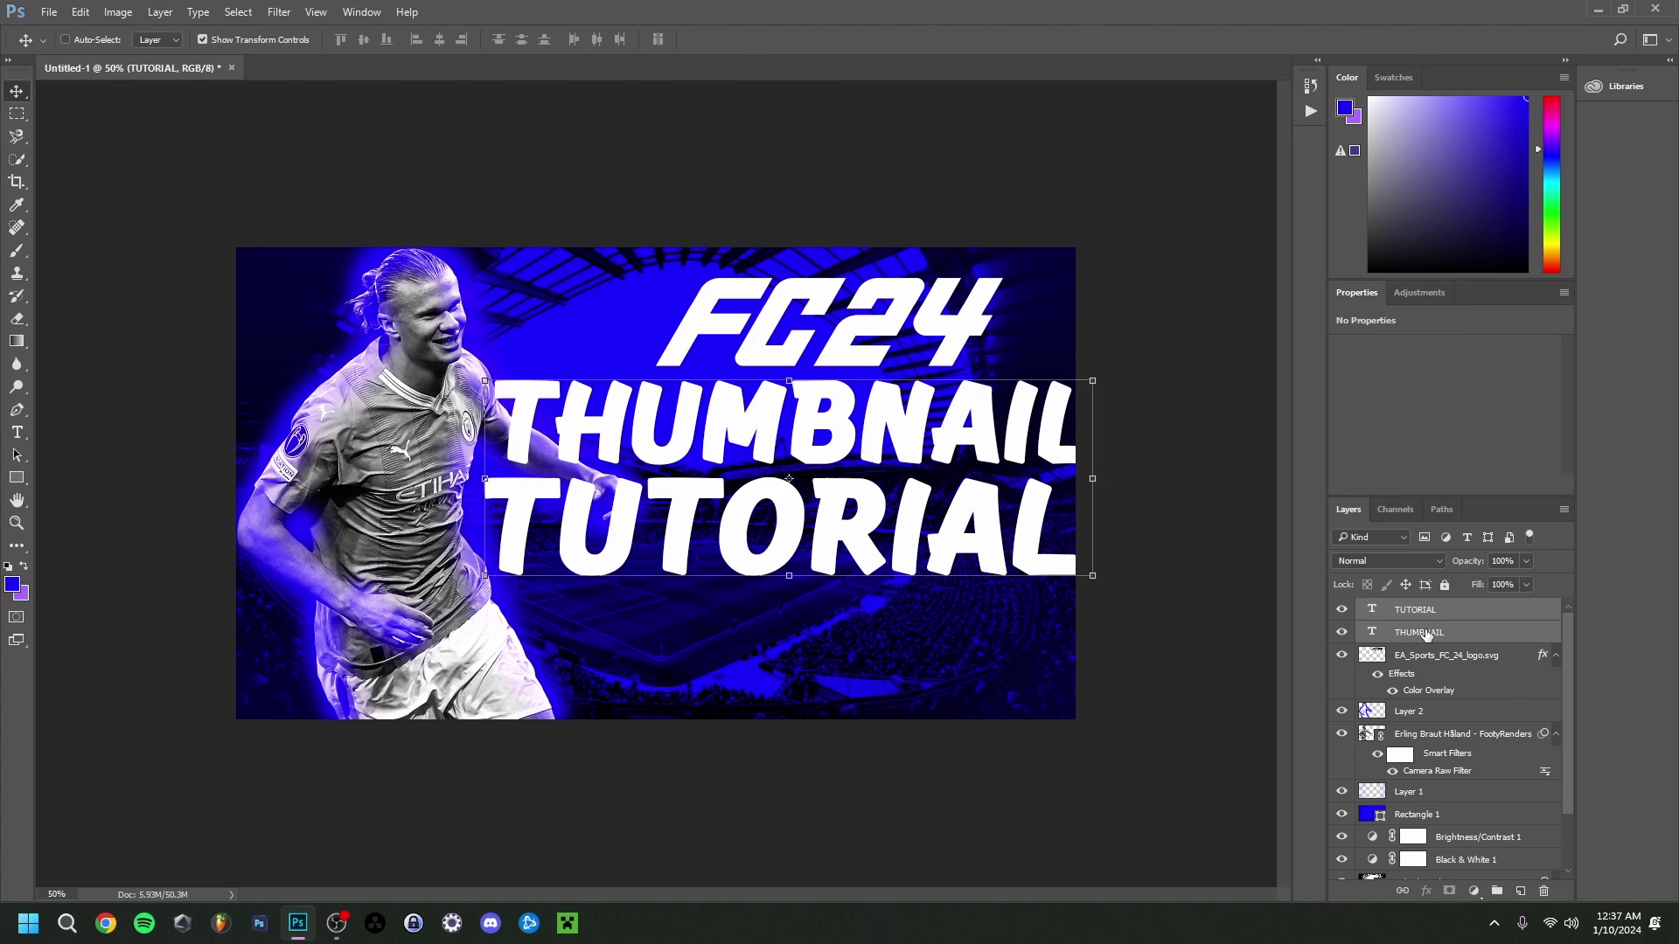
{"action": "left_click_drag", "start_coordinate": [826, 425], "coordinate": [808, 426]}
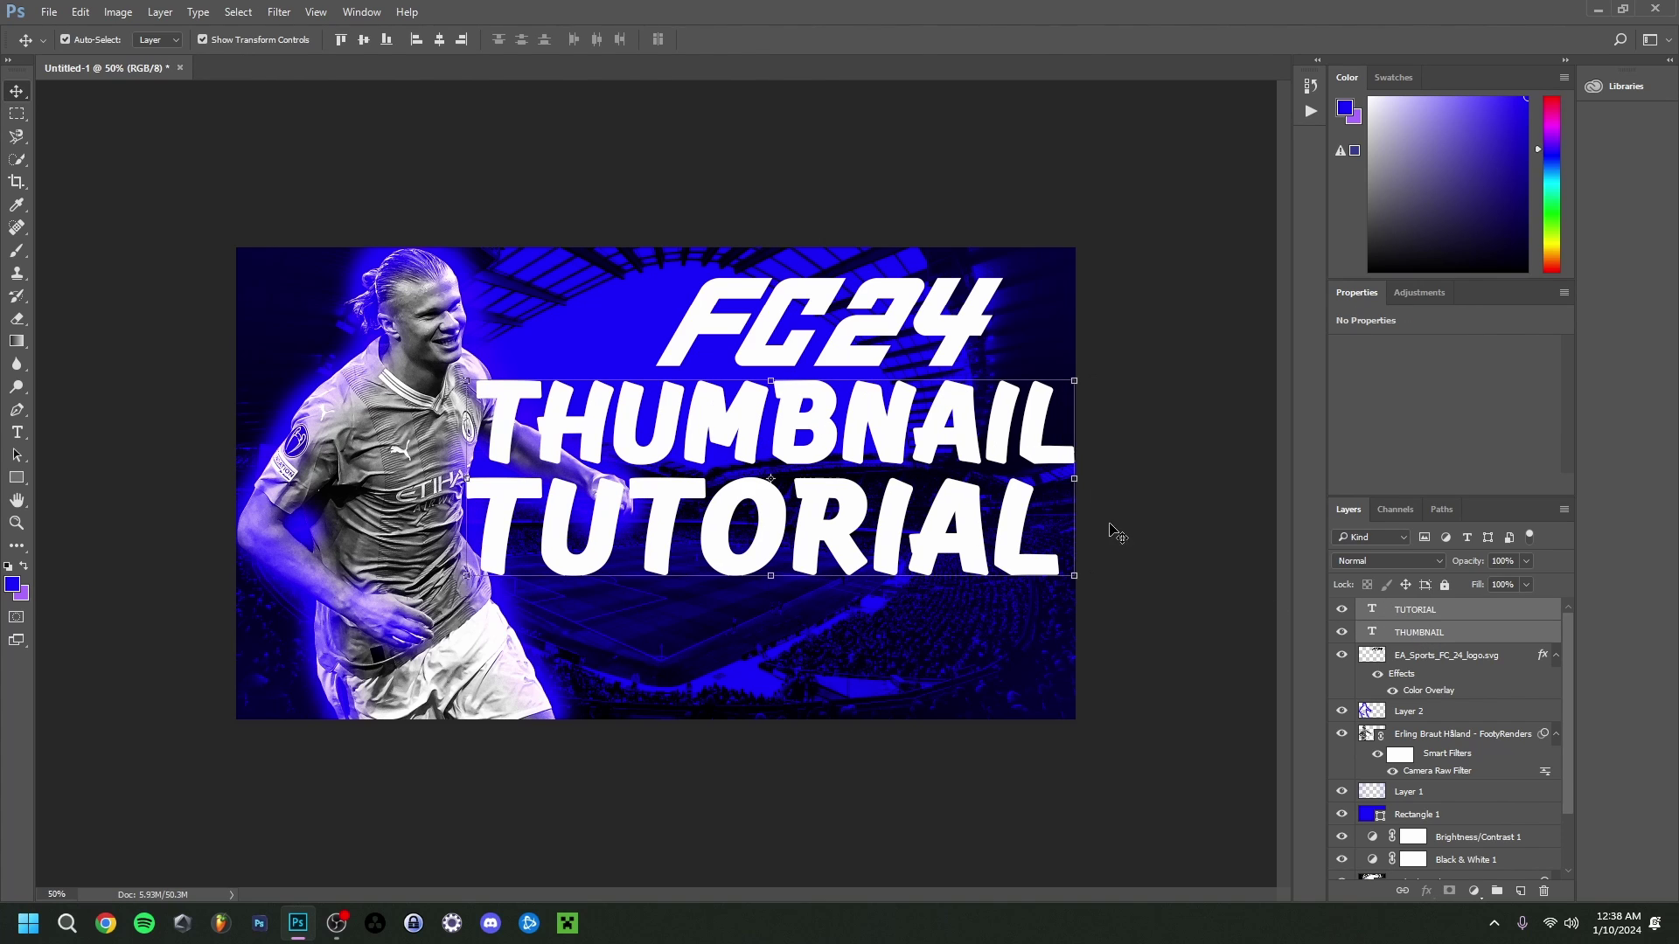
{"action": "left_click", "coordinate": [1451, 620]}
{"action": "left_click", "coordinate": [1462, 638], "text": "ctrl"}
{"action": "key", "text": "ctrl+g"}
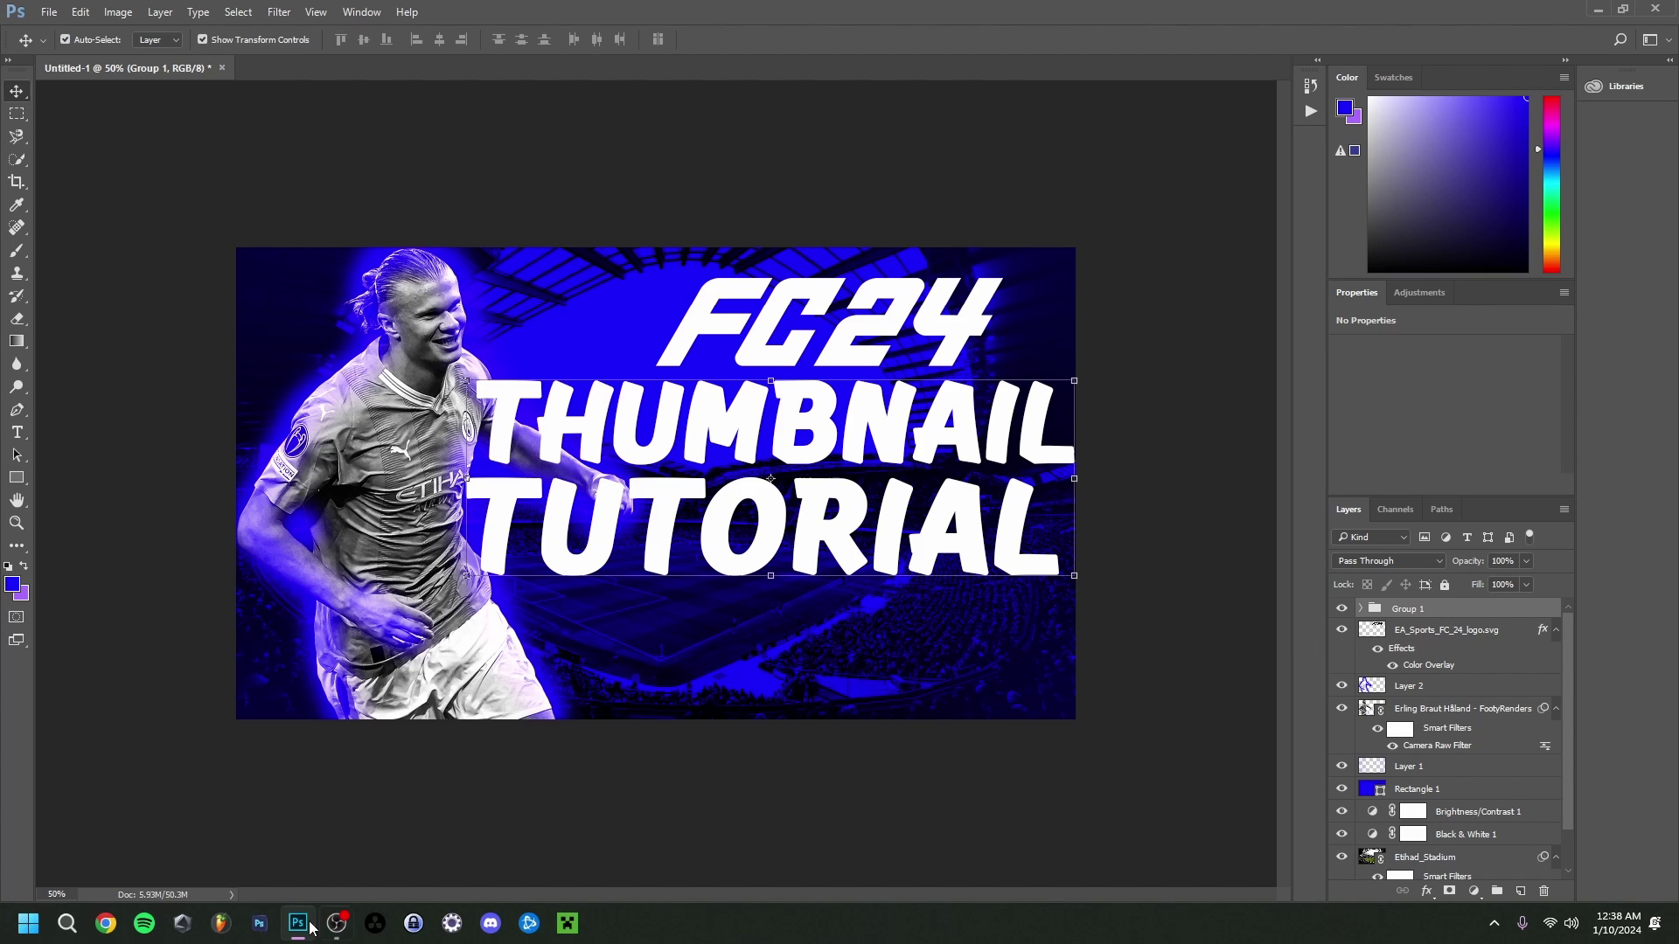
Add a dark blue Outer Glow to the title group with 100% opacity, 100% spread and a size of 47 px
{"action": "double_click", "coordinate": [1476, 618]}
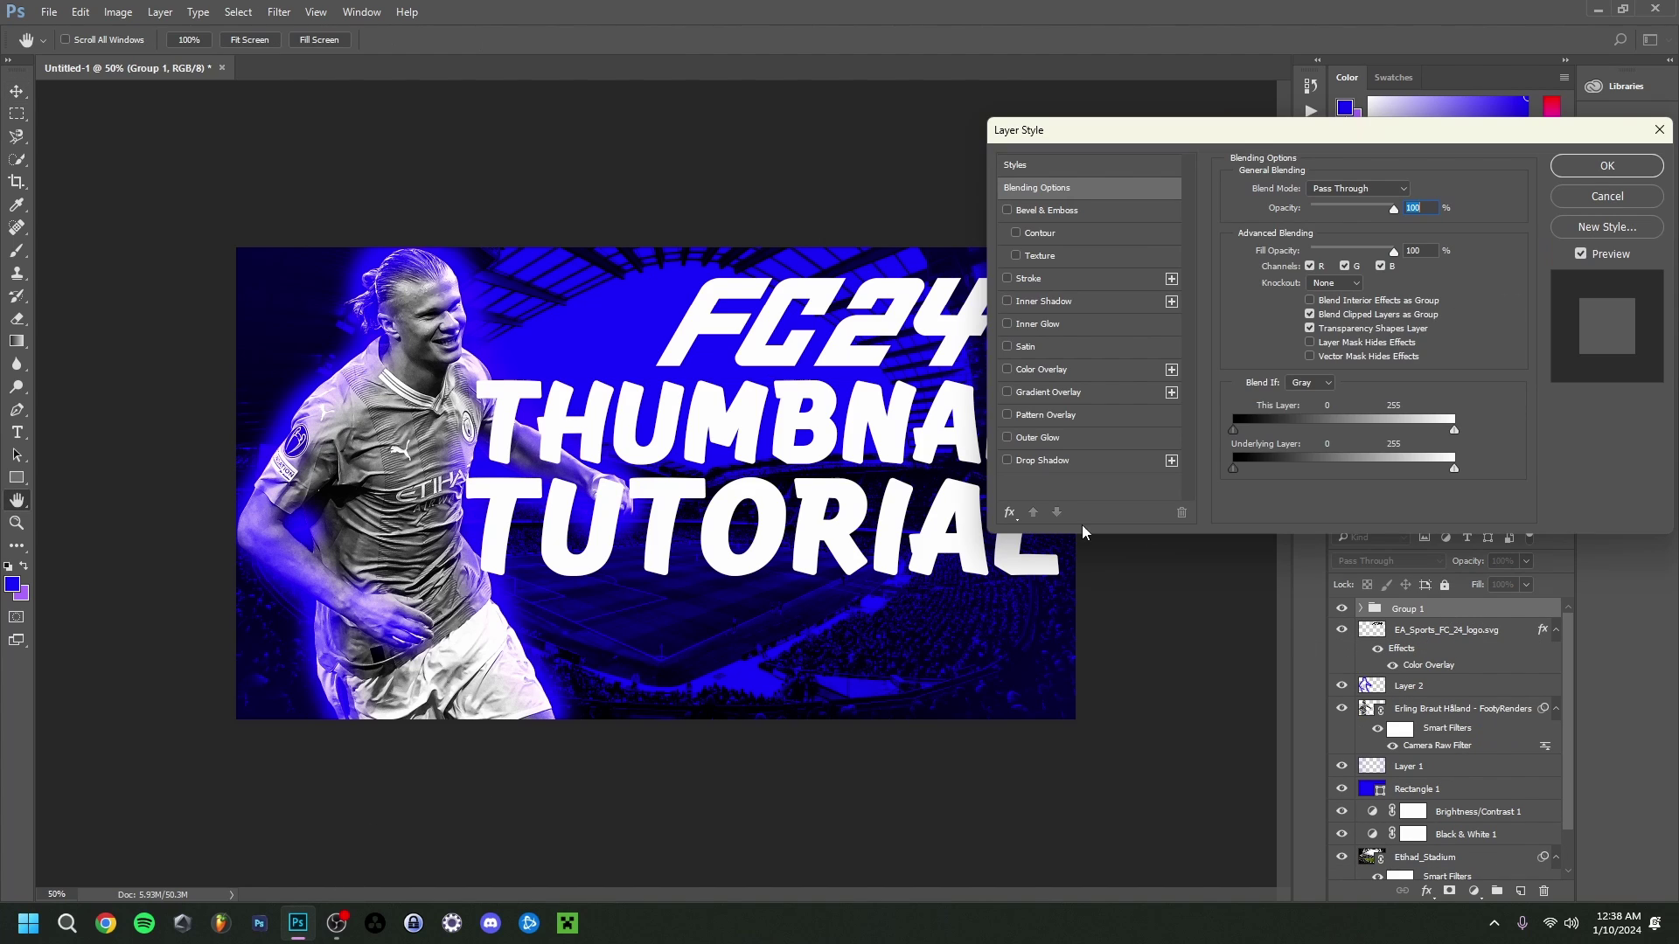
{"action": "left_click", "coordinate": [1009, 438]}
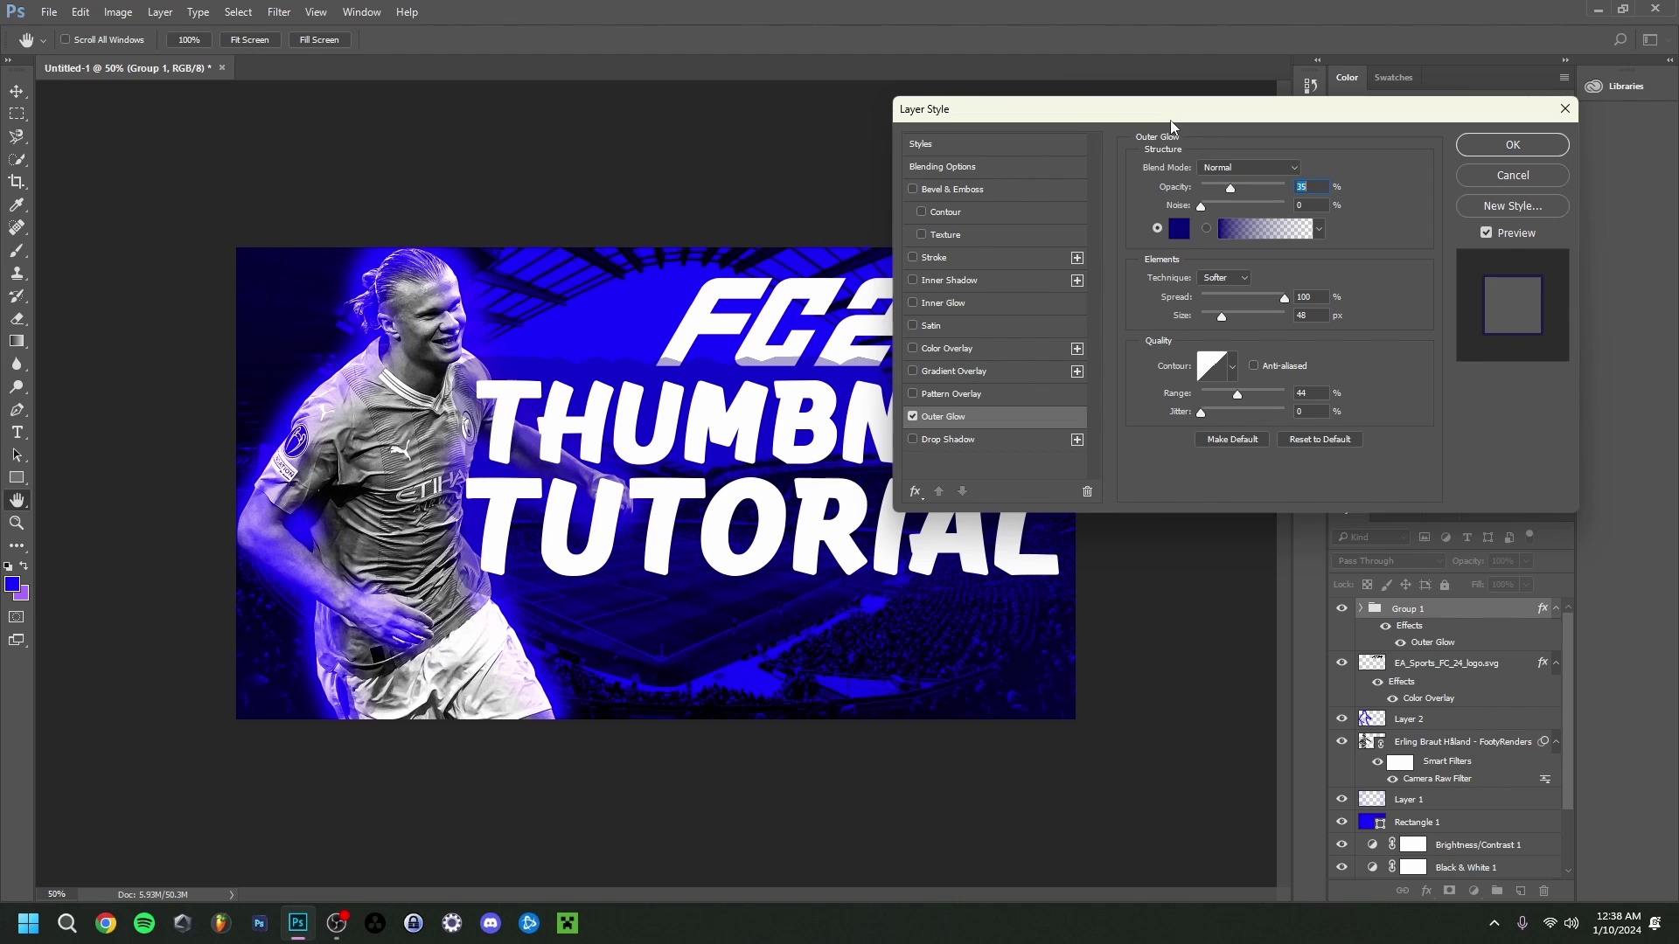
{"action": "left_click_drag", "start_coordinate": [1264, 139], "coordinate": [1226, 101]}
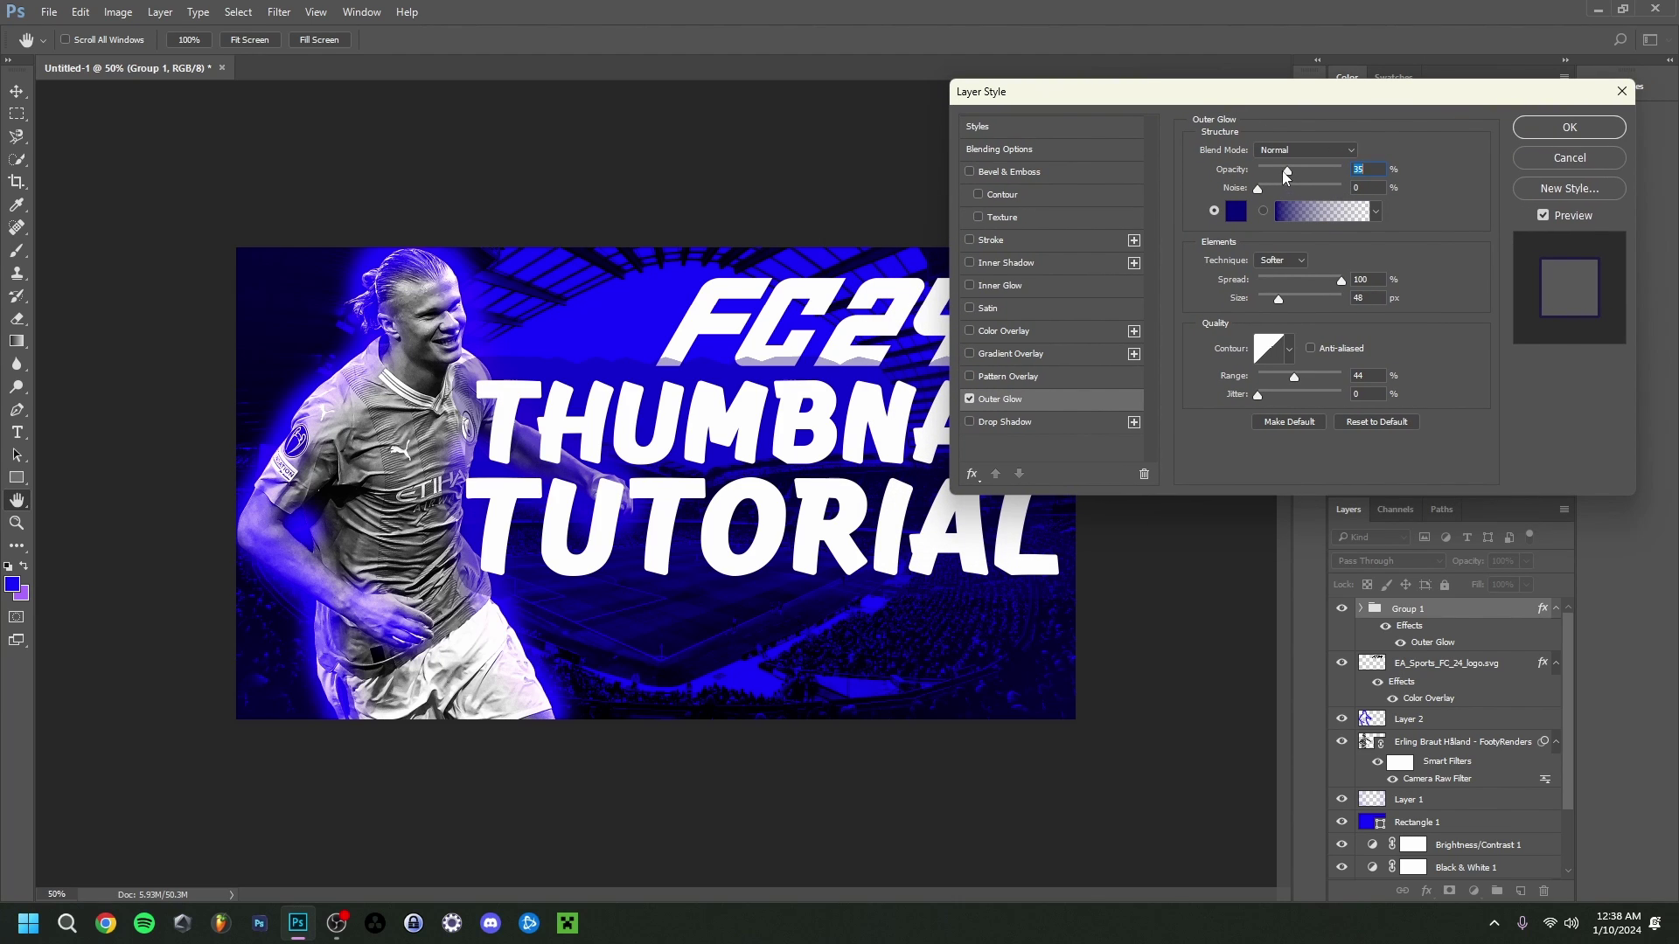
{"action": "left_click_drag", "start_coordinate": [1285, 172], "coordinate": [1342, 174]}
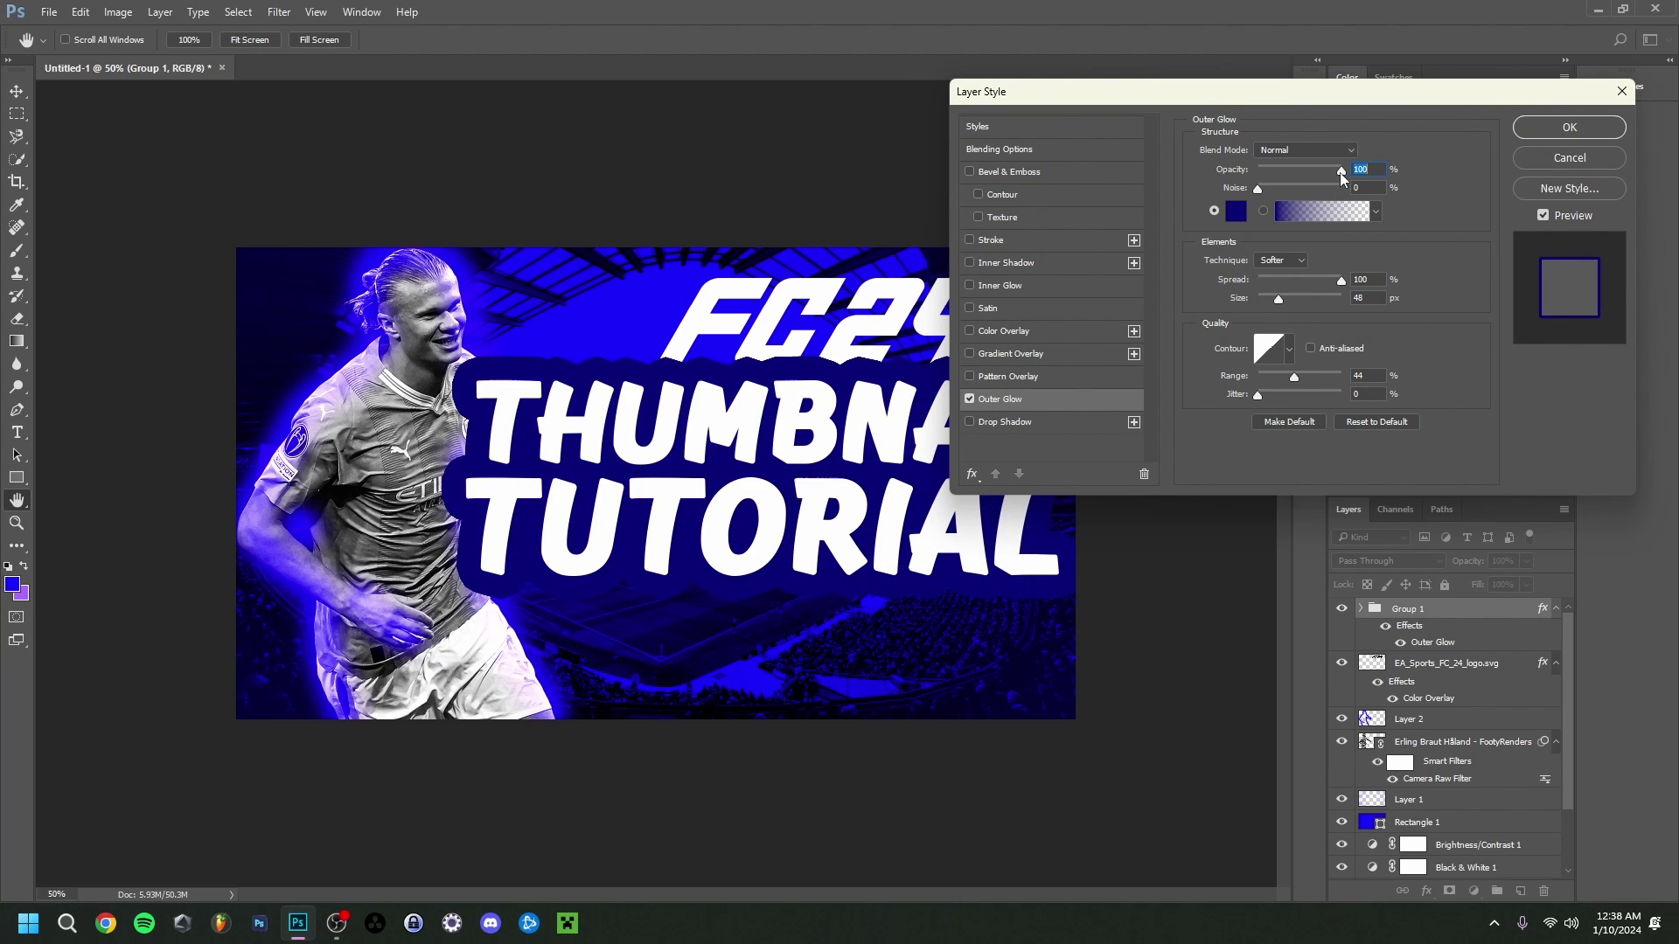
{"action": "left_click", "coordinate": [1341, 280]}
{"action": "left_click_drag", "start_coordinate": [1280, 301], "coordinate": [1280, 301]}
{"action": "mouse_move", "coordinate": [296, 936]}
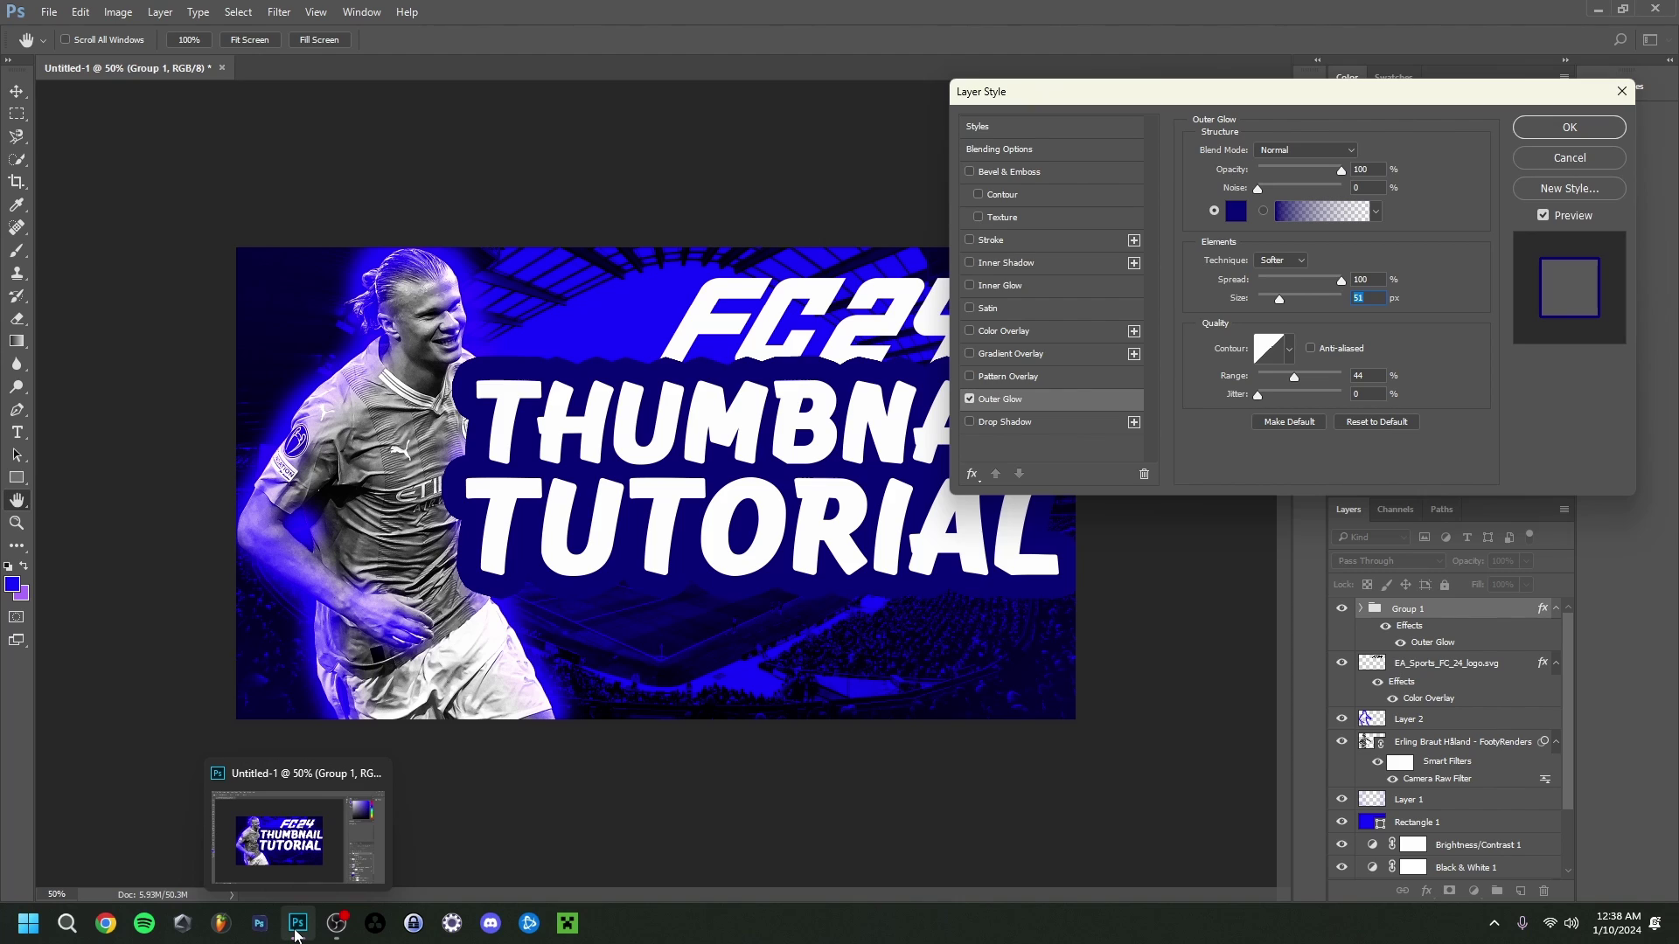
{"action": "left_click_drag", "start_coordinate": [1281, 303], "coordinate": [1277, 300]}
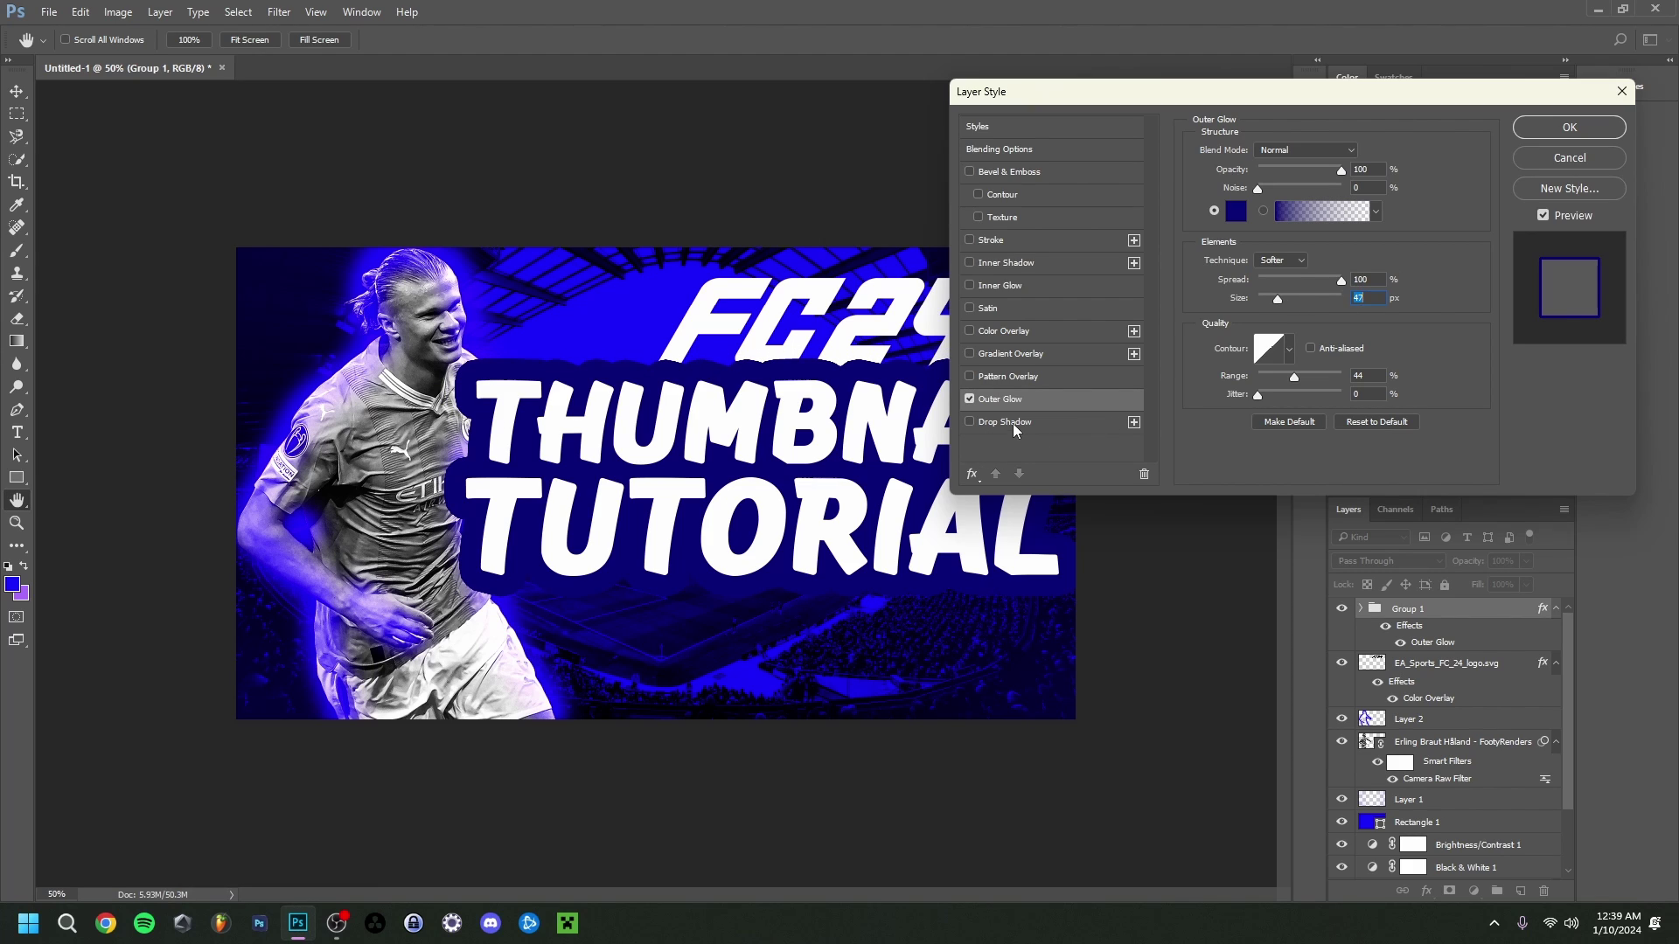
Add a purple Drop Shadow to the title group with its spread set to 100%
{"action": "left_click", "coordinate": [1013, 423]}
{"action": "left_click", "coordinate": [1369, 150]}
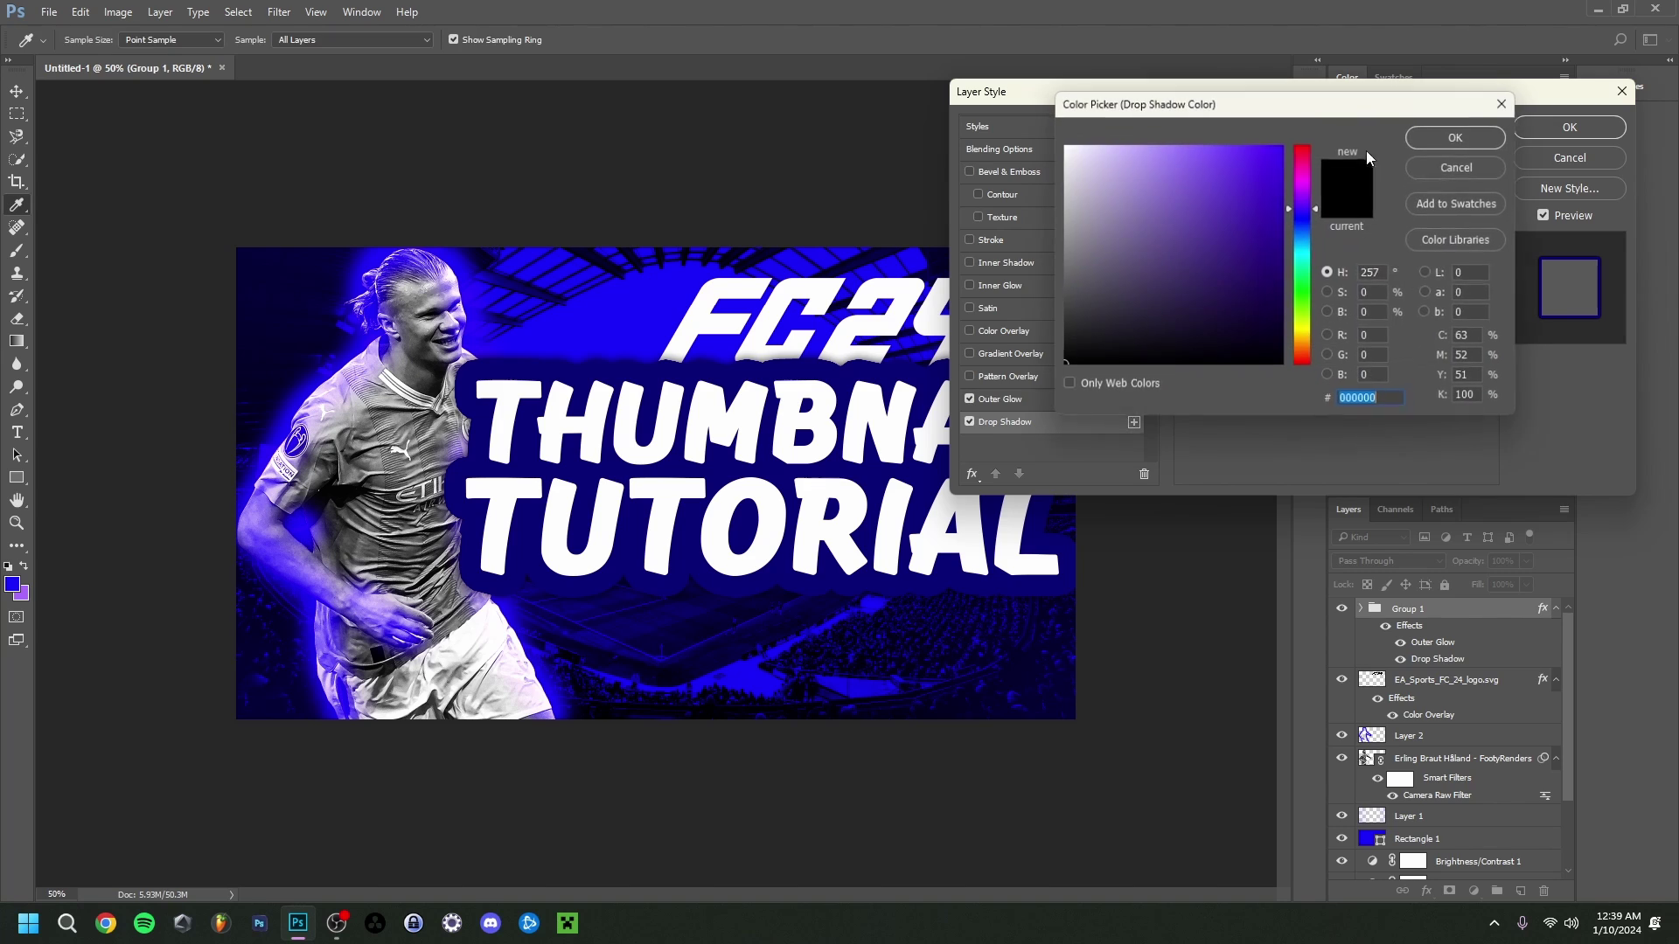
{"action": "left_click", "coordinate": [1215, 141]}
{"action": "left_click_drag", "start_coordinate": [1215, 141], "coordinate": [1229, 119]}
{"action": "left_click", "coordinate": [1459, 136]}
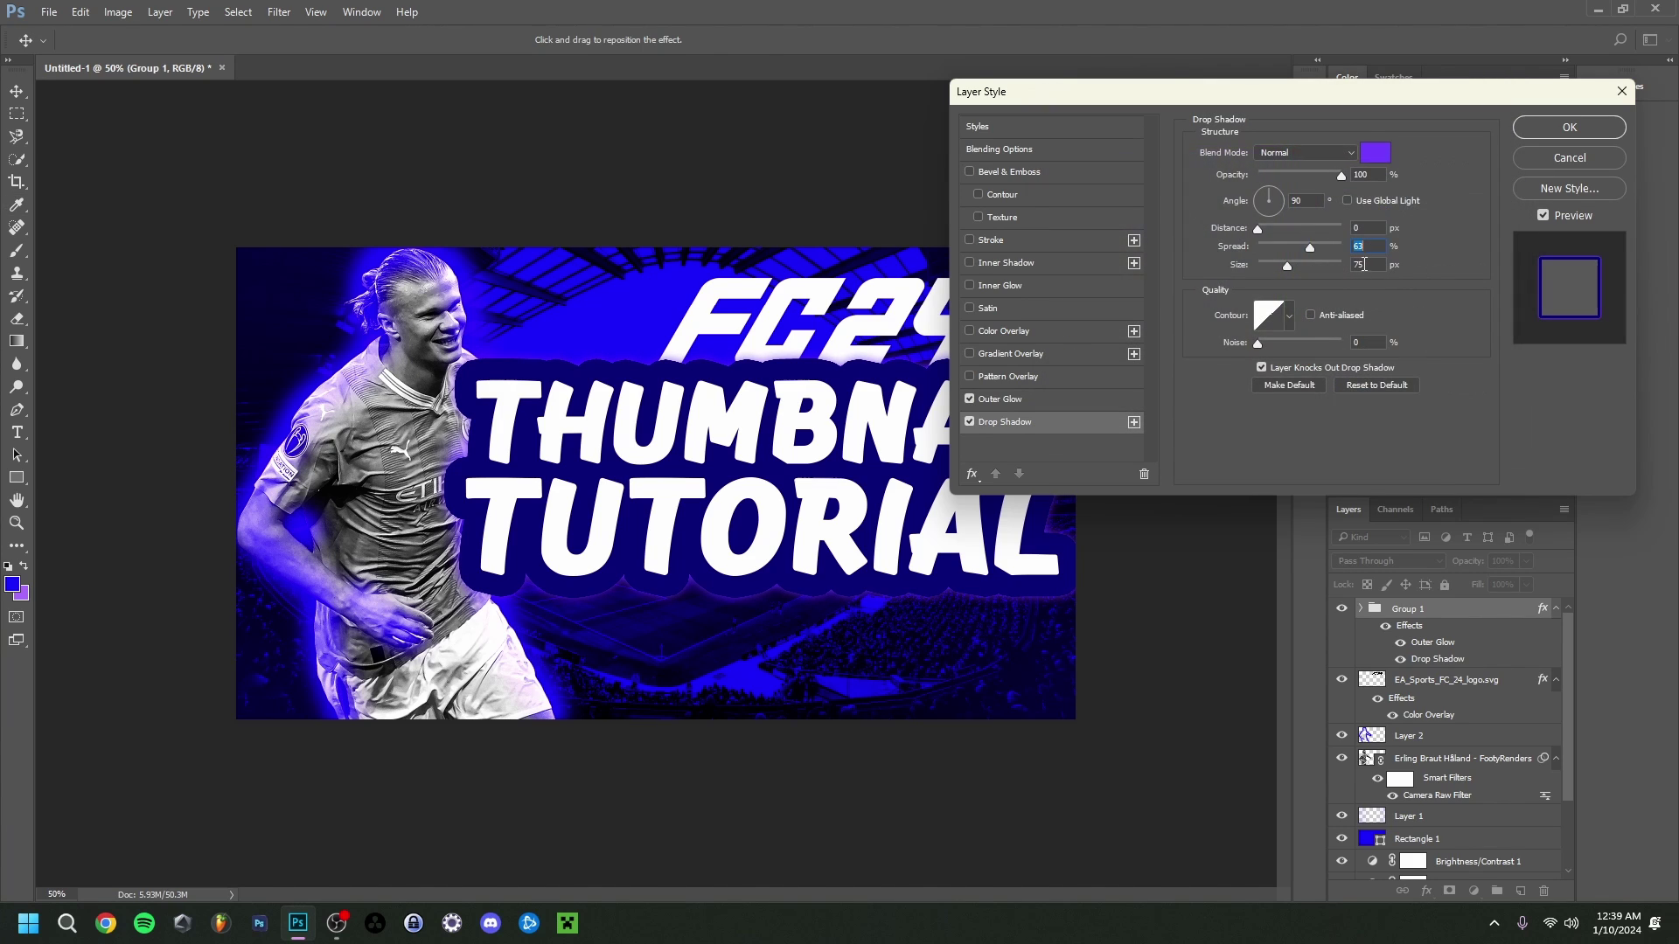
{"action": "left_click_drag", "start_coordinate": [1313, 244], "coordinate": [1346, 243]}
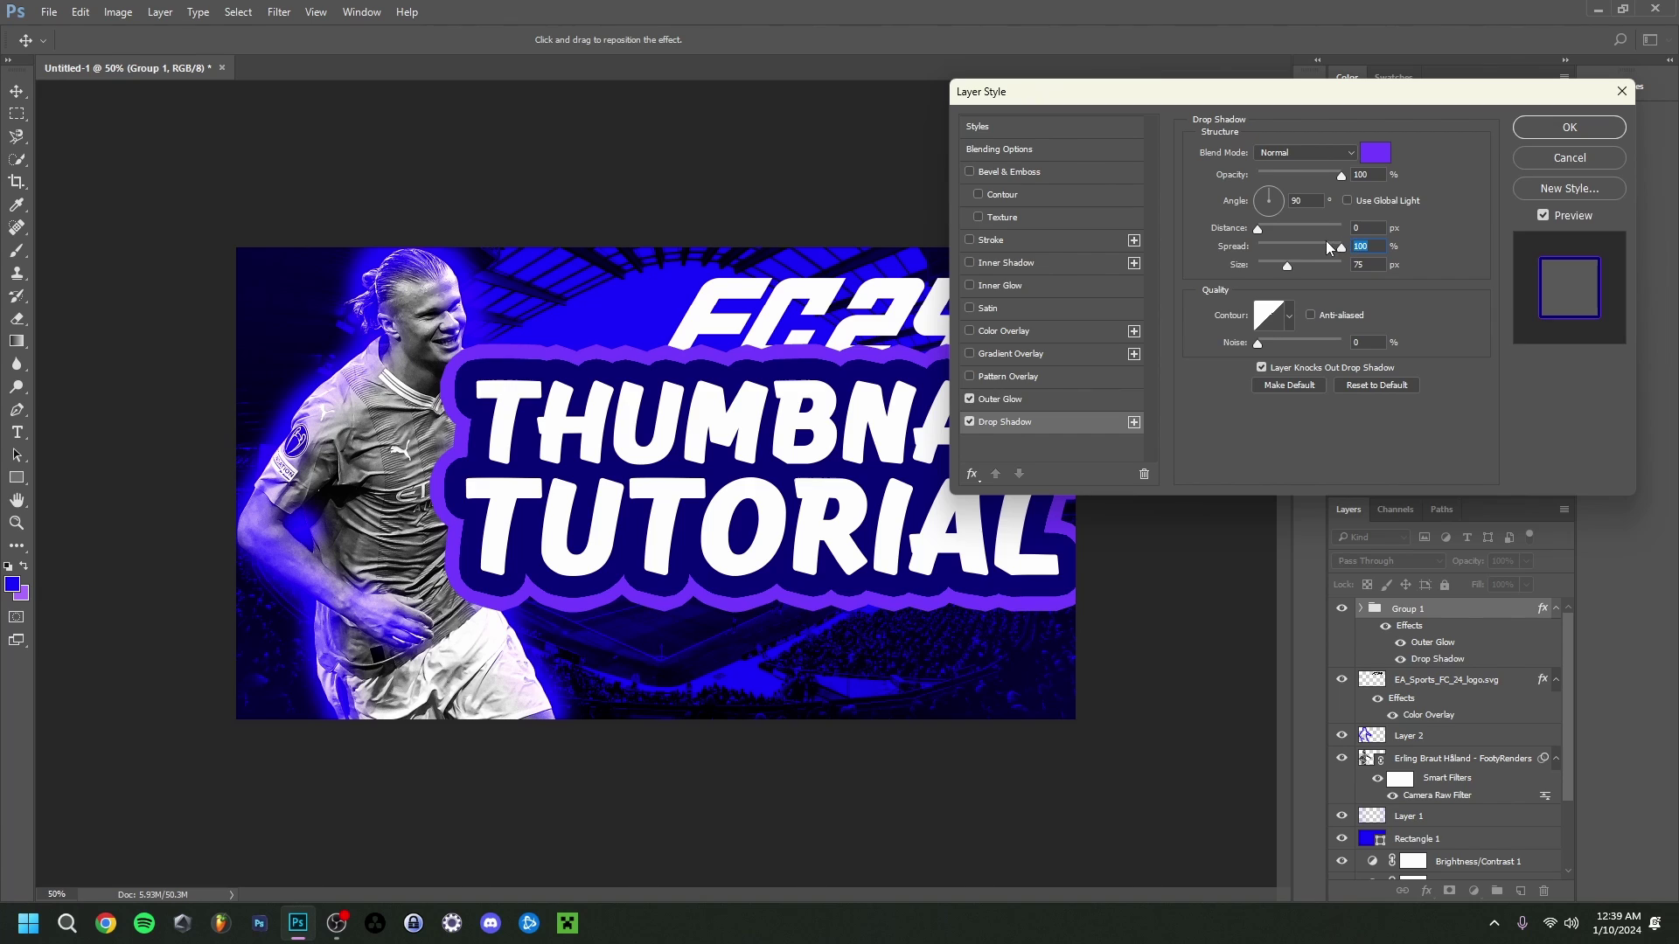
Change the title group's Drop Shadow colour to the lighter purple 7a46ff, set its size to 79 px and apply the layer style
{"action": "mouse_move", "coordinate": [301, 938]}
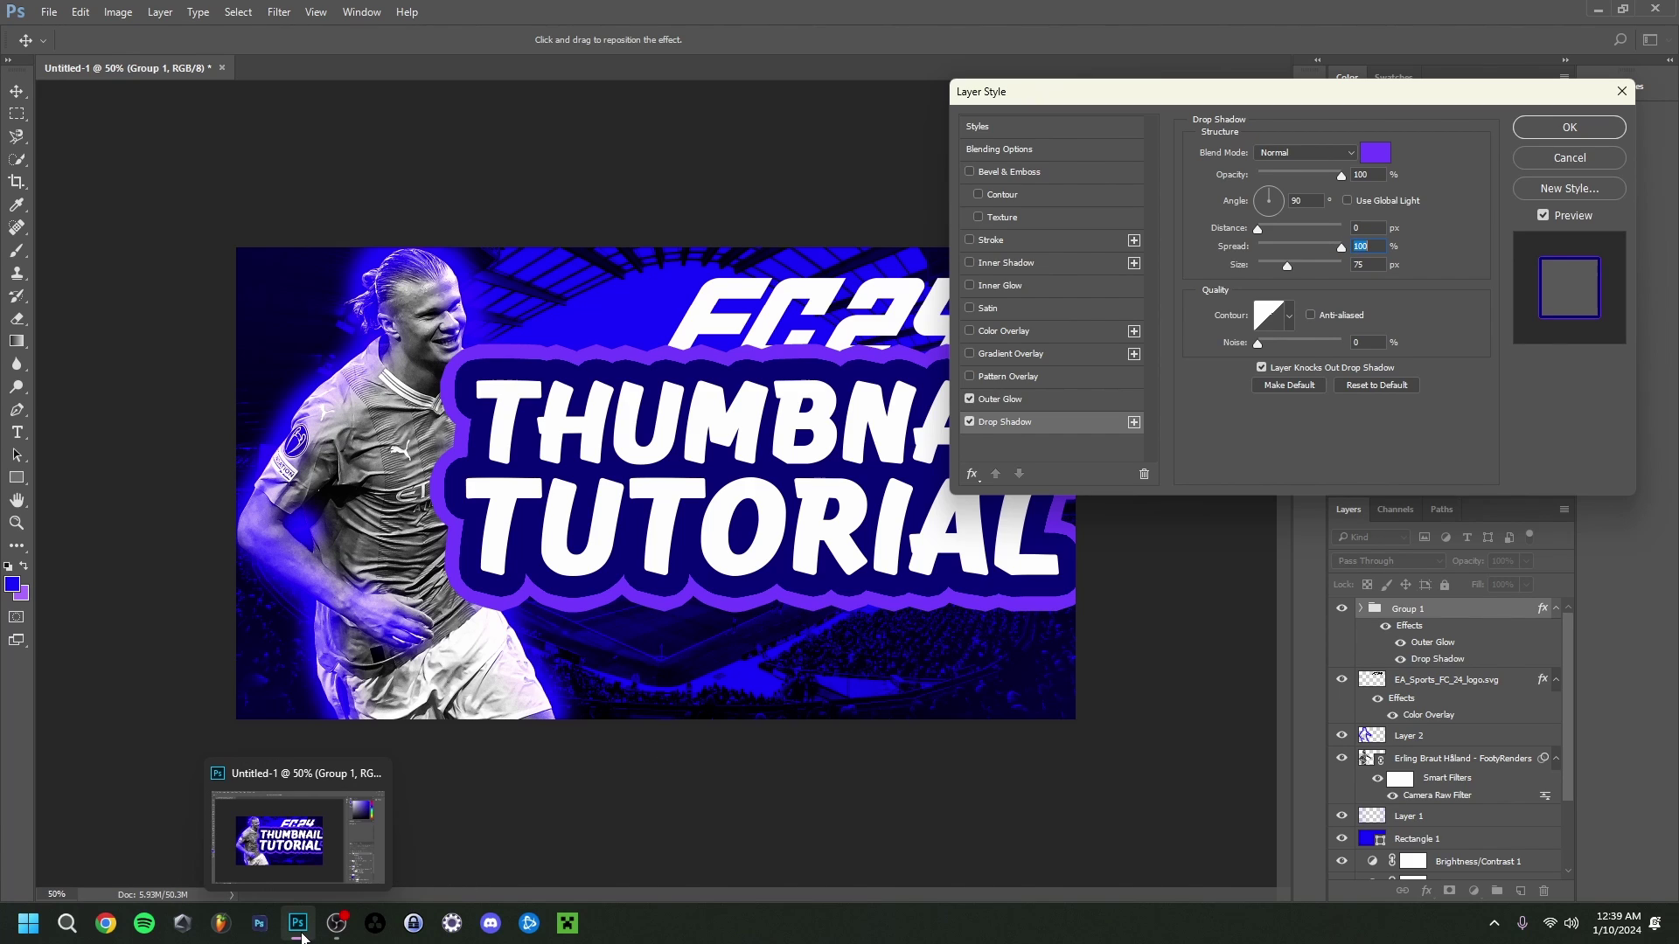
{"action": "left_click", "coordinate": [1371, 157]}
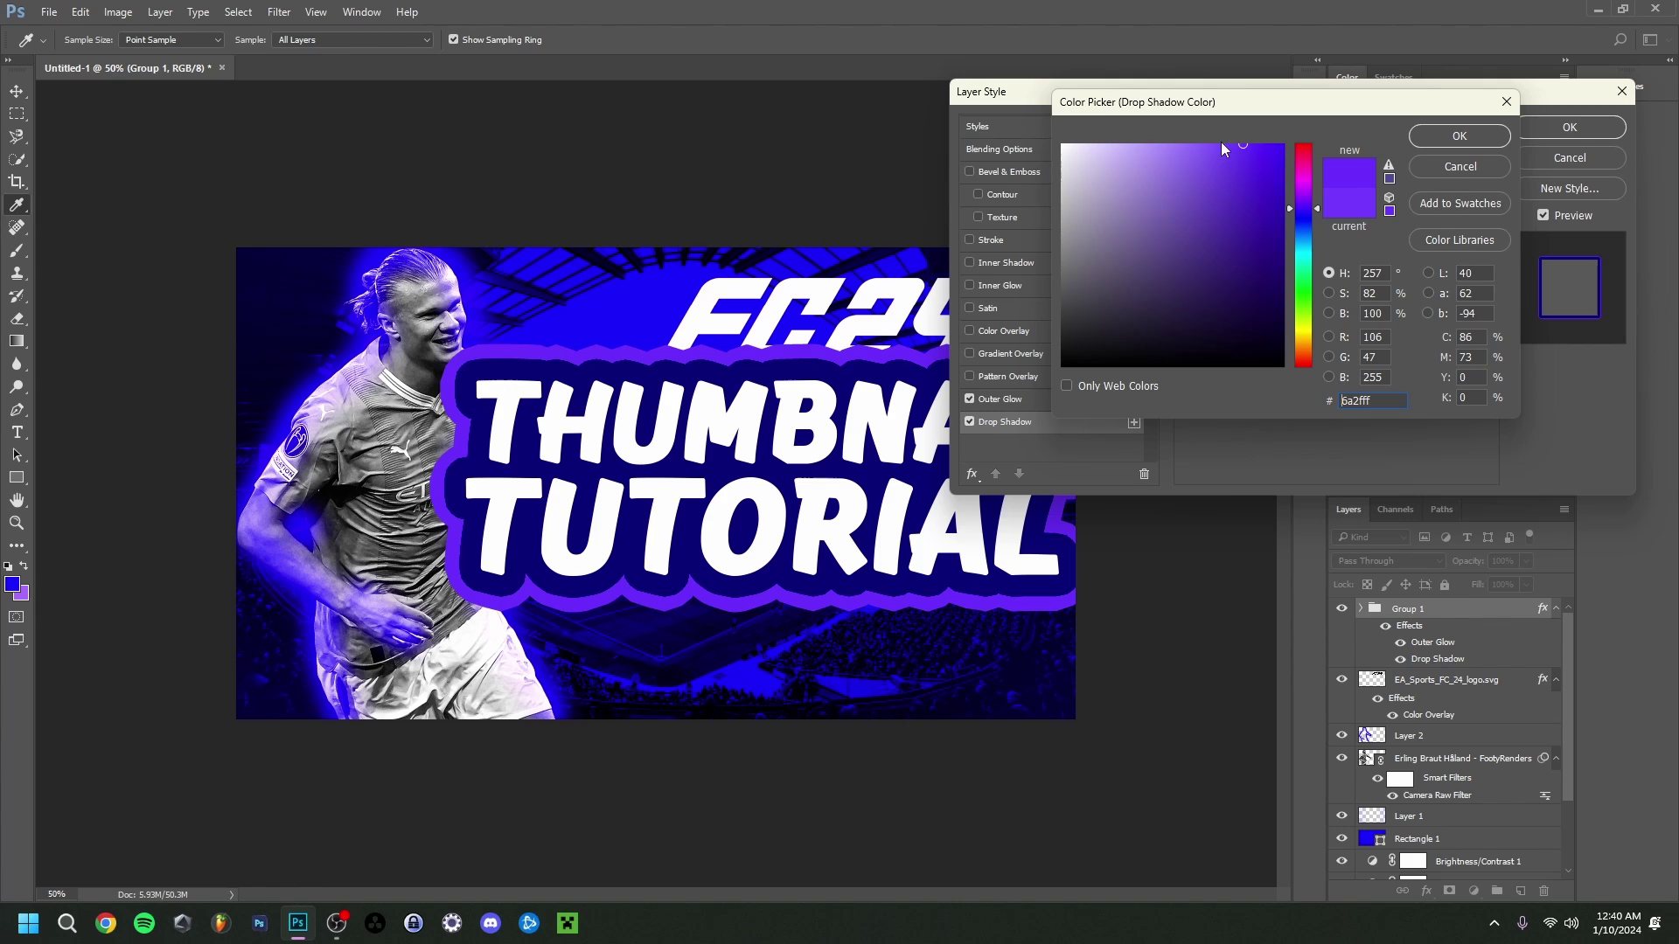
{"action": "left_click", "coordinate": [1215, 139]}
{"action": "left_click_drag", "start_coordinate": [1215, 140], "coordinate": [1223, 133]}
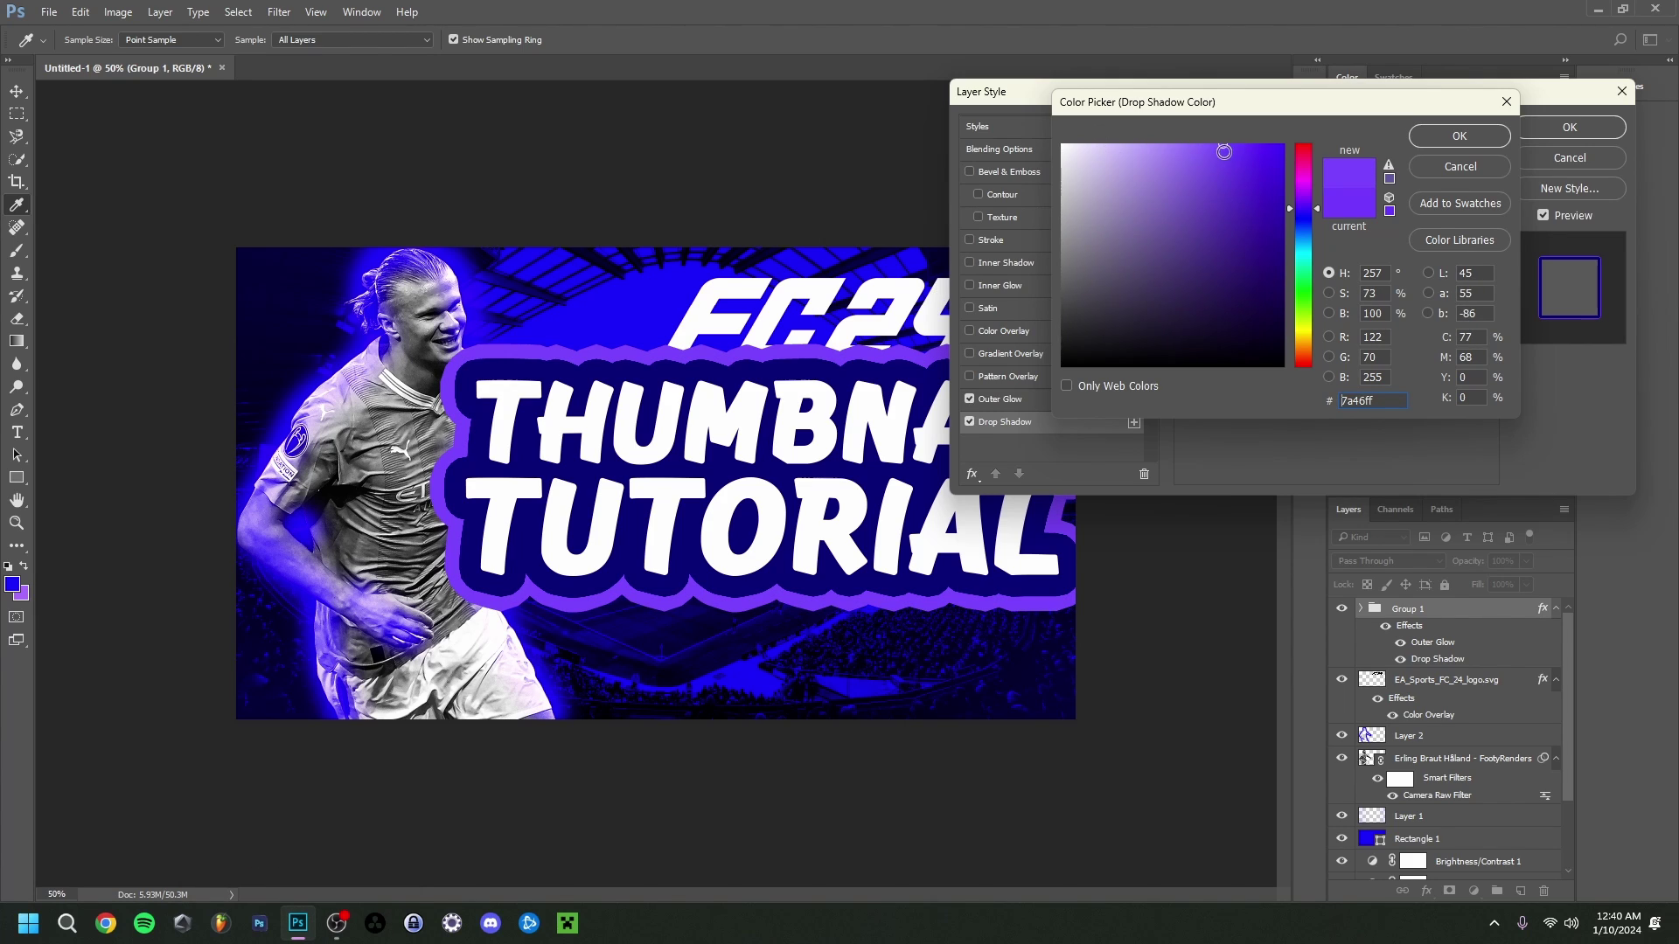
{"action": "key", "text": "Return"}
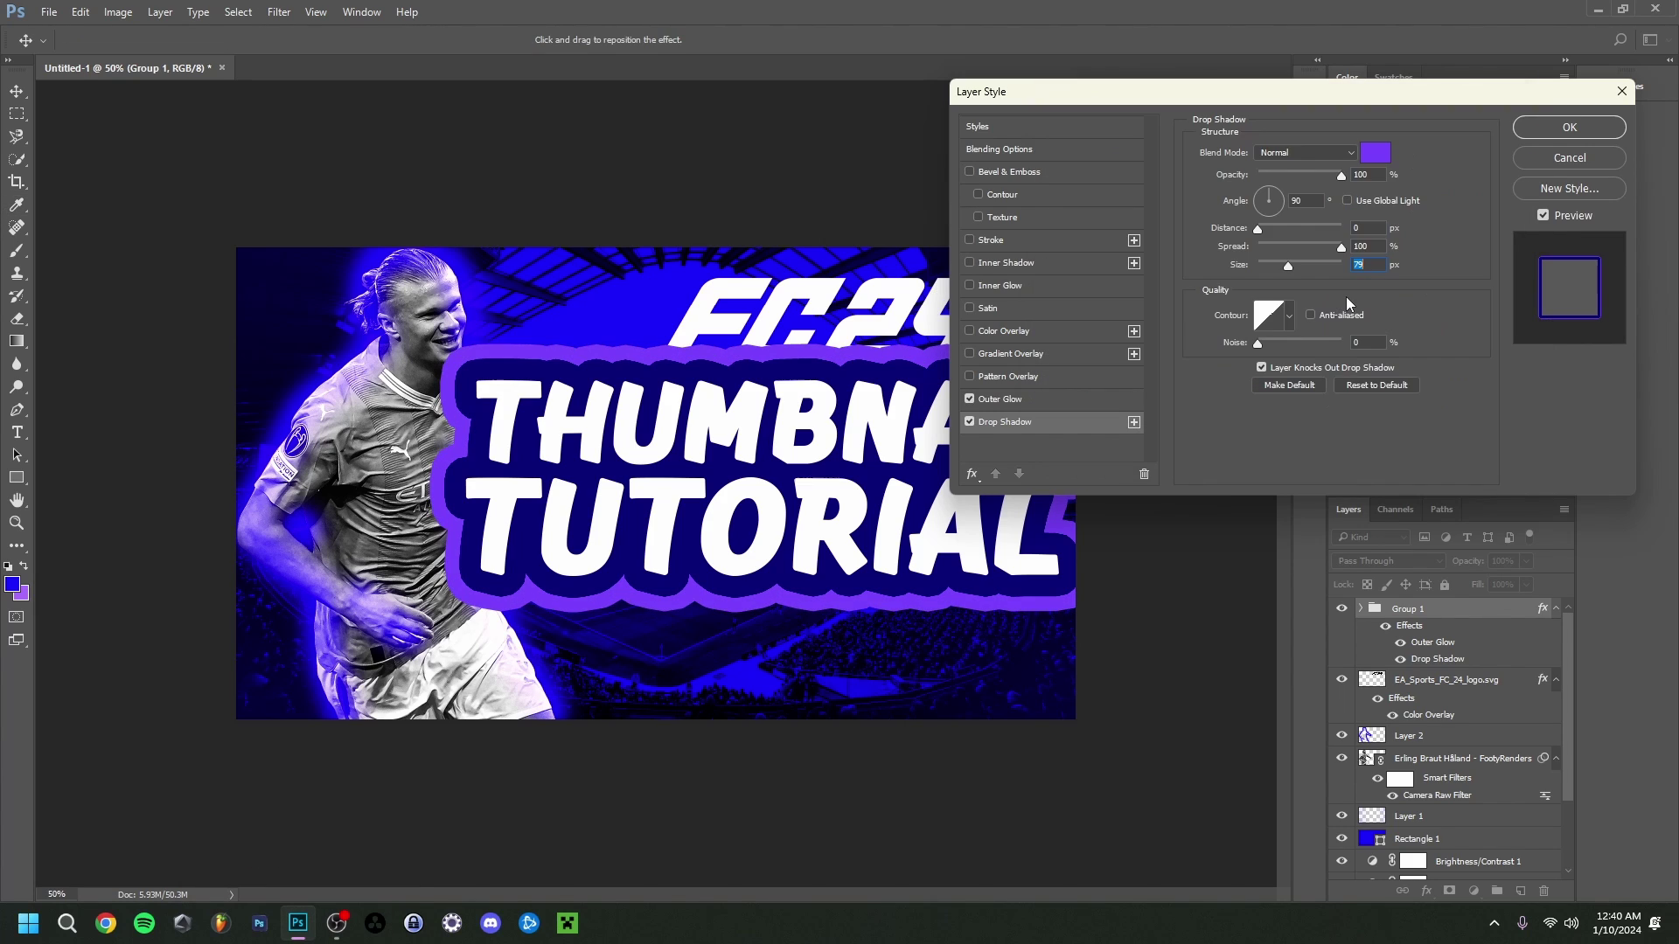
{"action": "left_click", "coordinate": [1570, 127]}
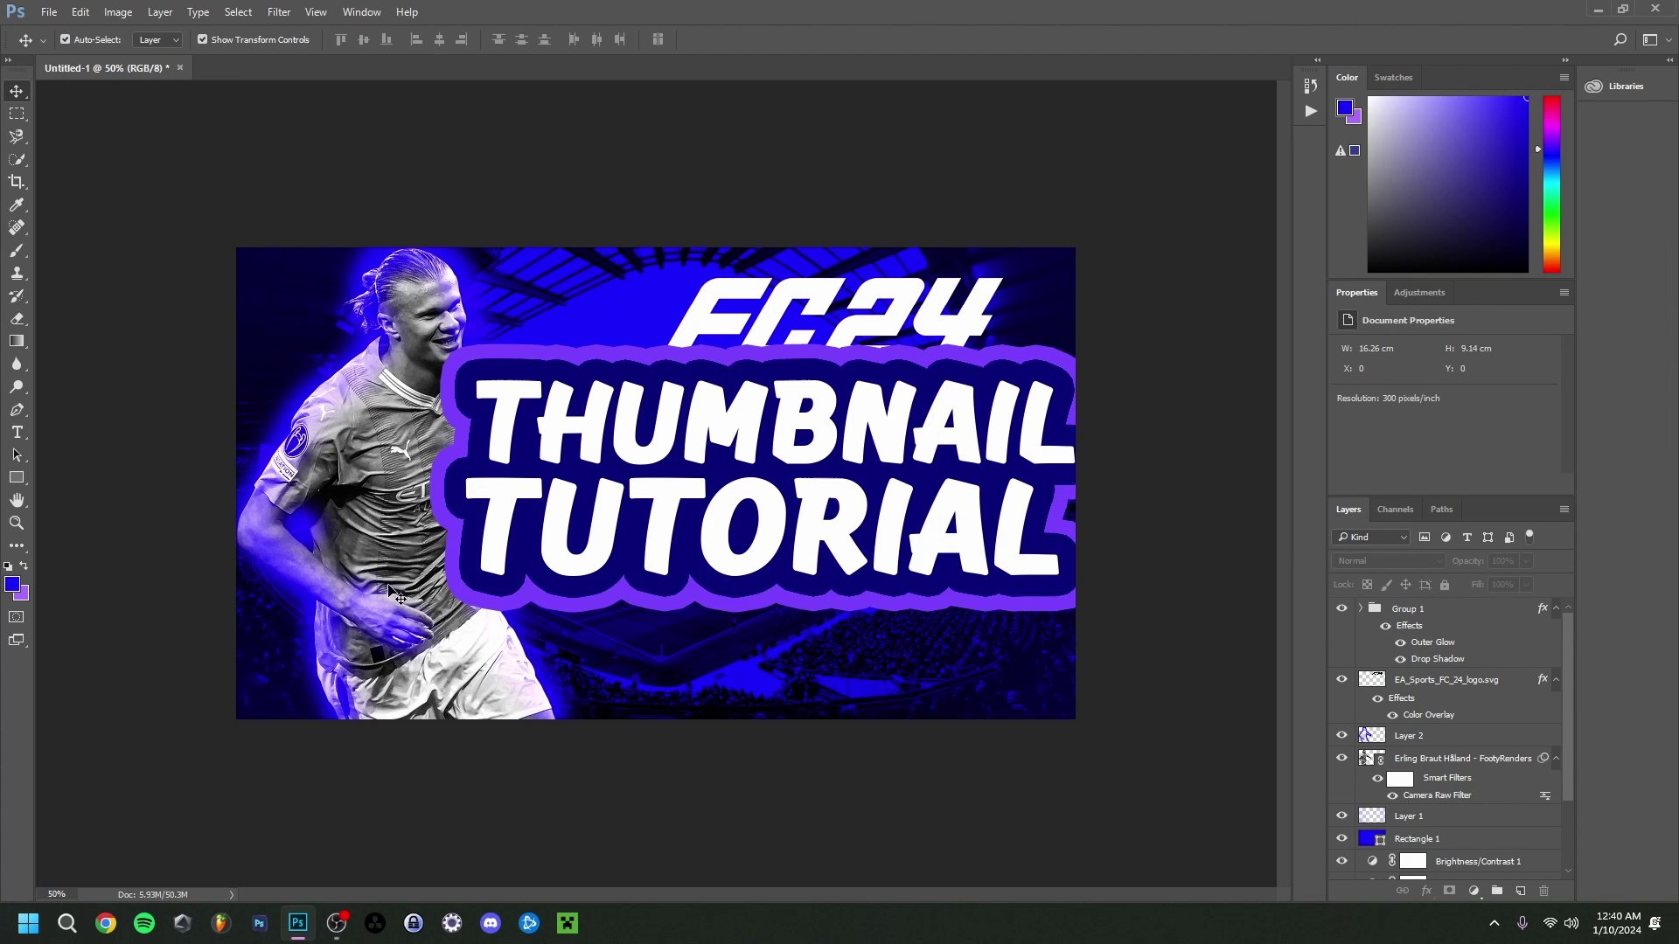
Select the TUTORIAL layer inside the title group and set the foreground colour to light purple c193ff and the background to blue-violet
{"action": "left_click", "coordinate": [1360, 608]}
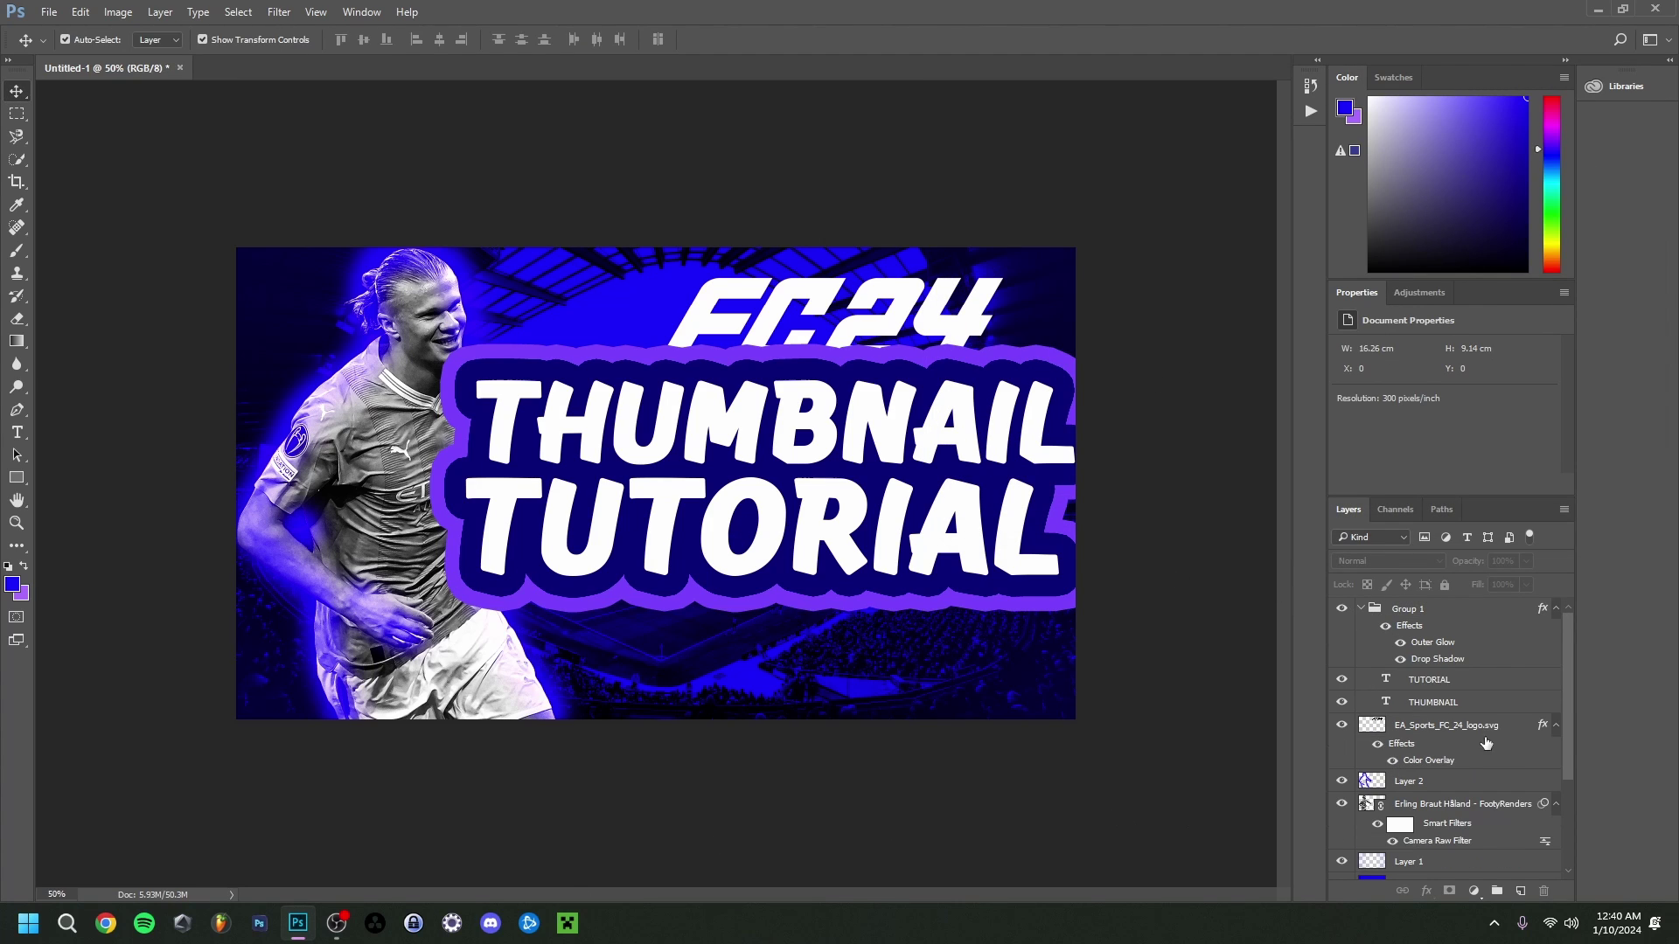
{"action": "left_click", "coordinate": [1438, 679]}
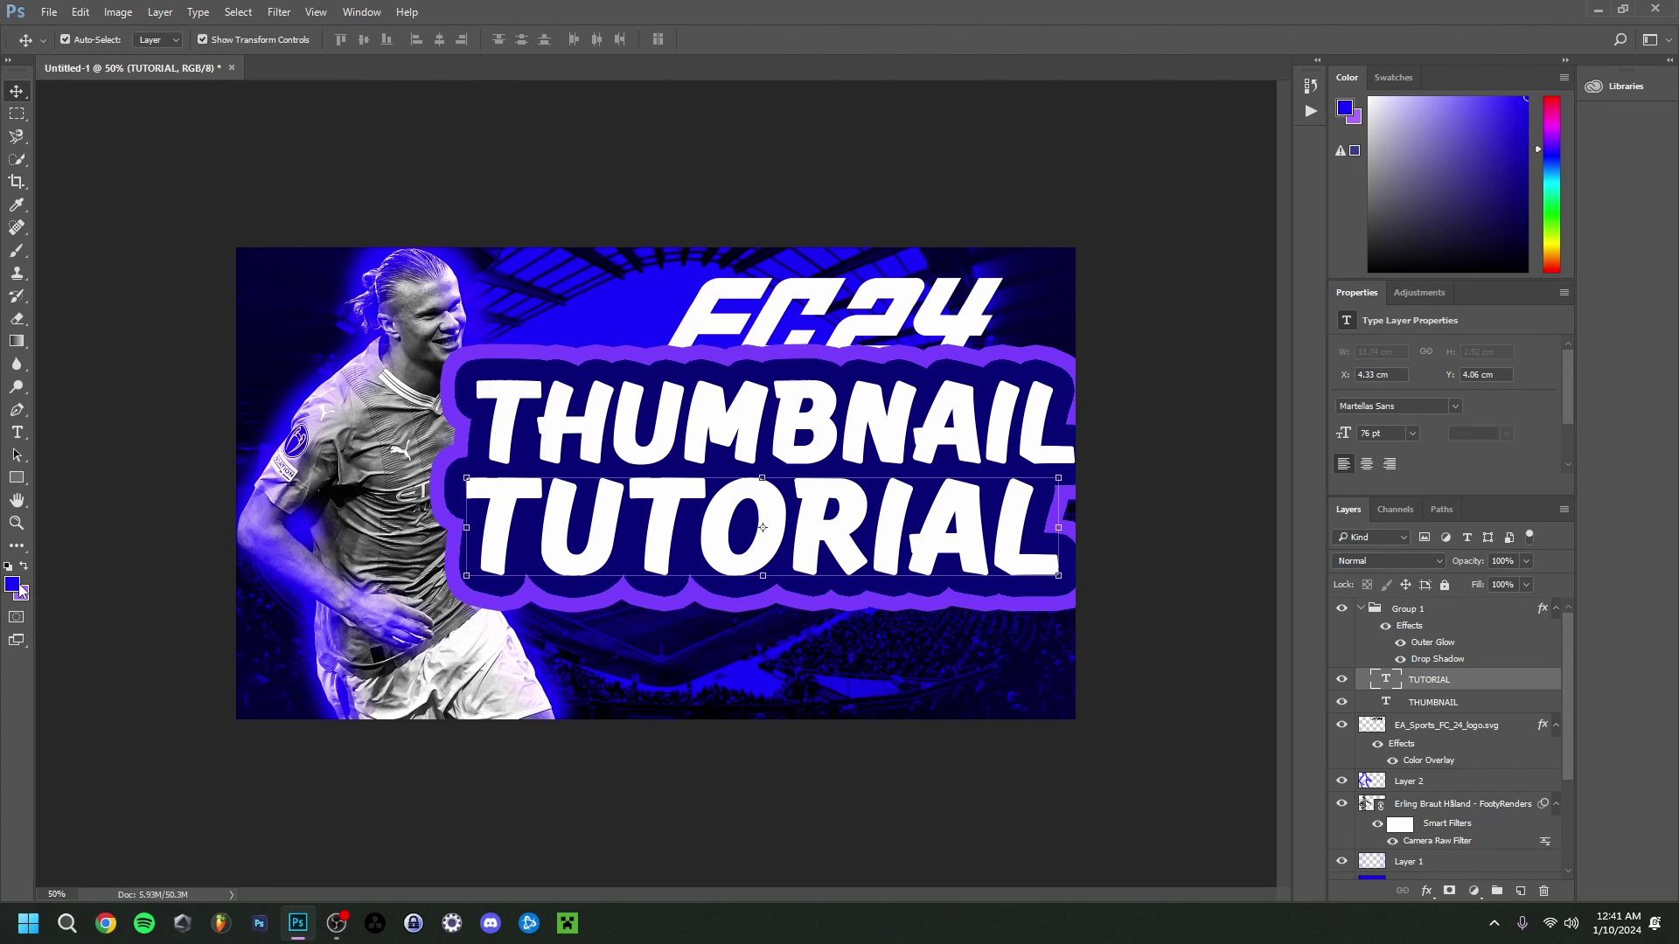
{"action": "left_click", "coordinate": [23, 567]}
{"action": "left_click", "coordinate": [13, 584]}
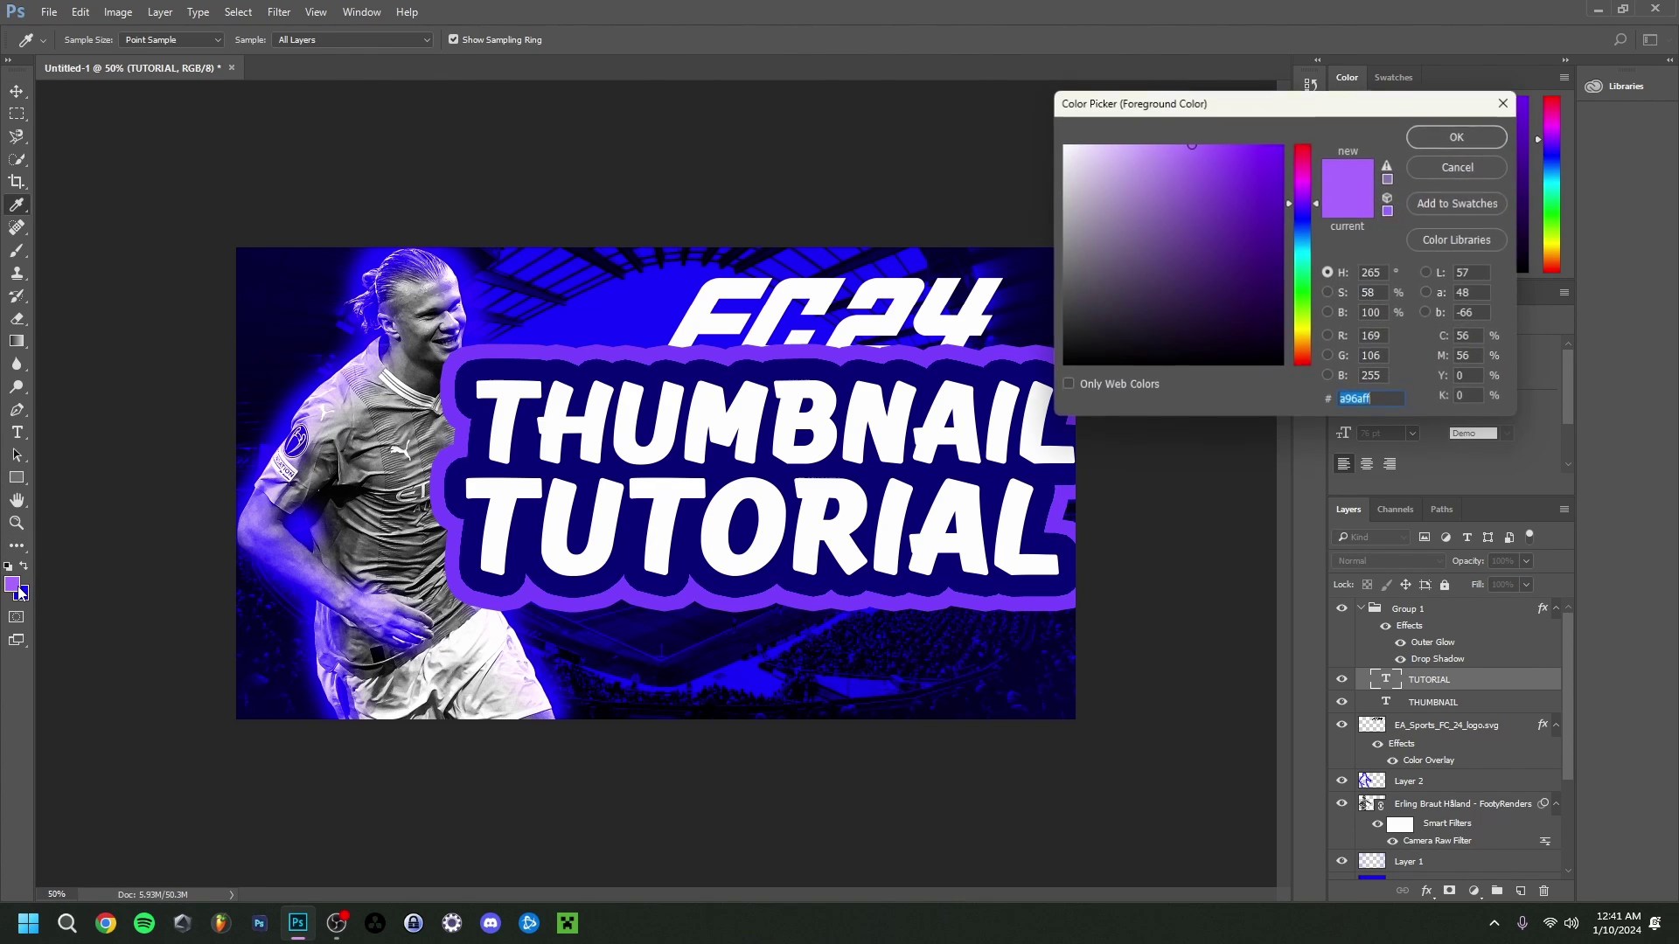
{"action": "left_click_drag", "start_coordinate": [1146, 139], "coordinate": [1154, 131]}
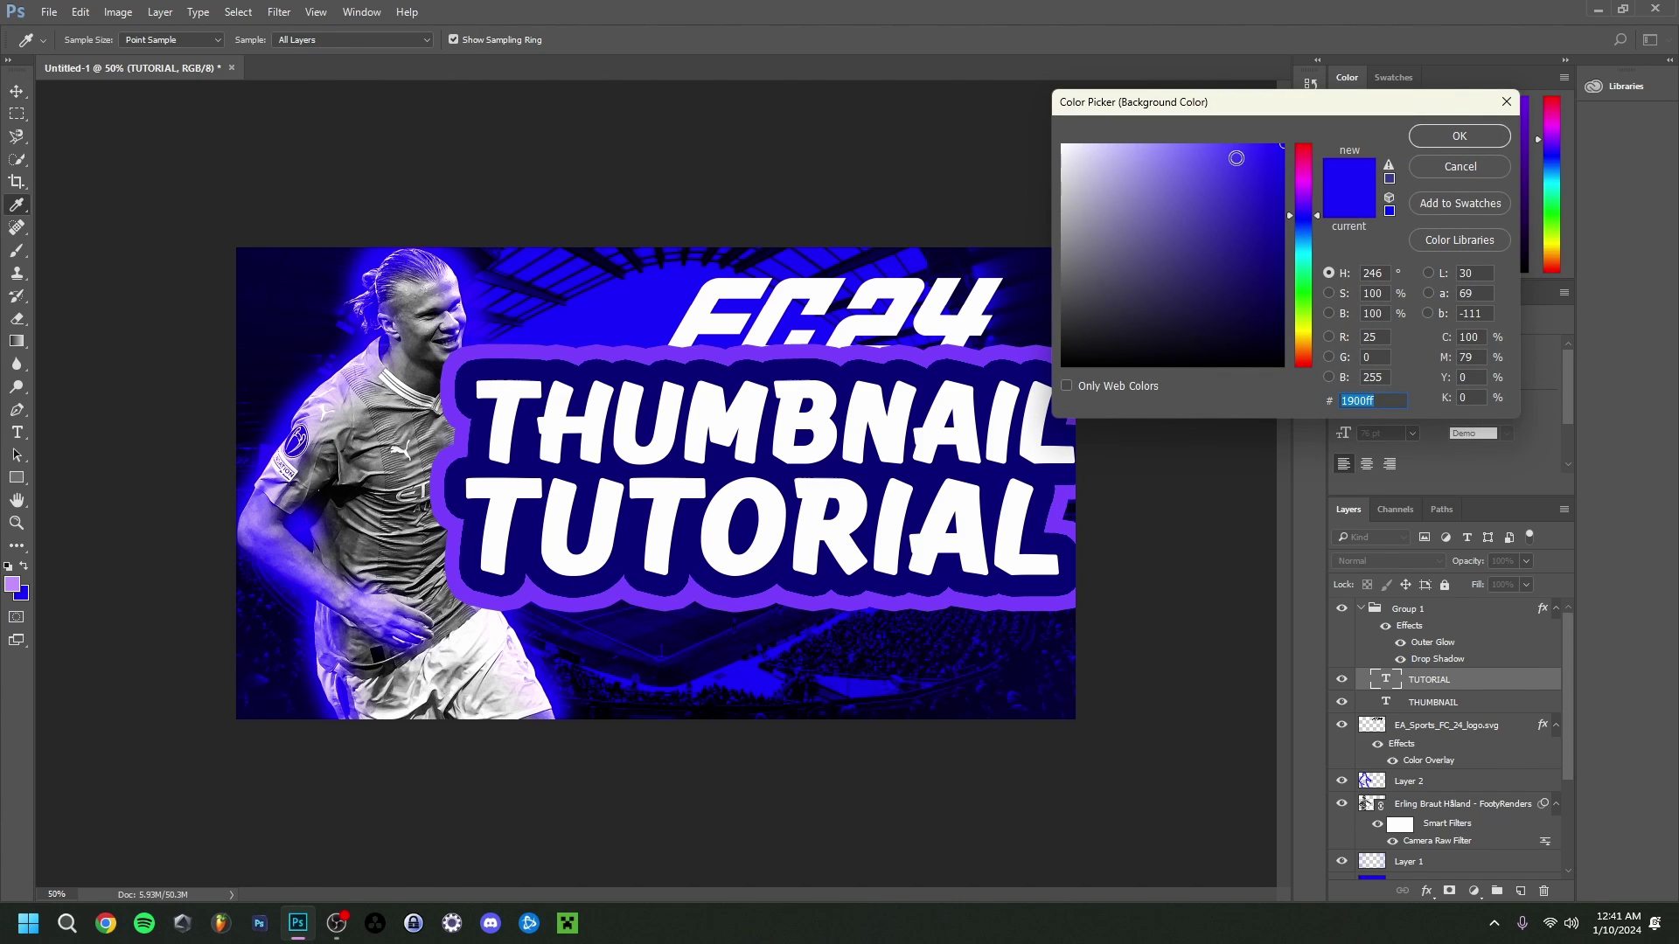
{"action": "left_click_drag", "start_coordinate": [1236, 158], "coordinate": [1206, 109]}
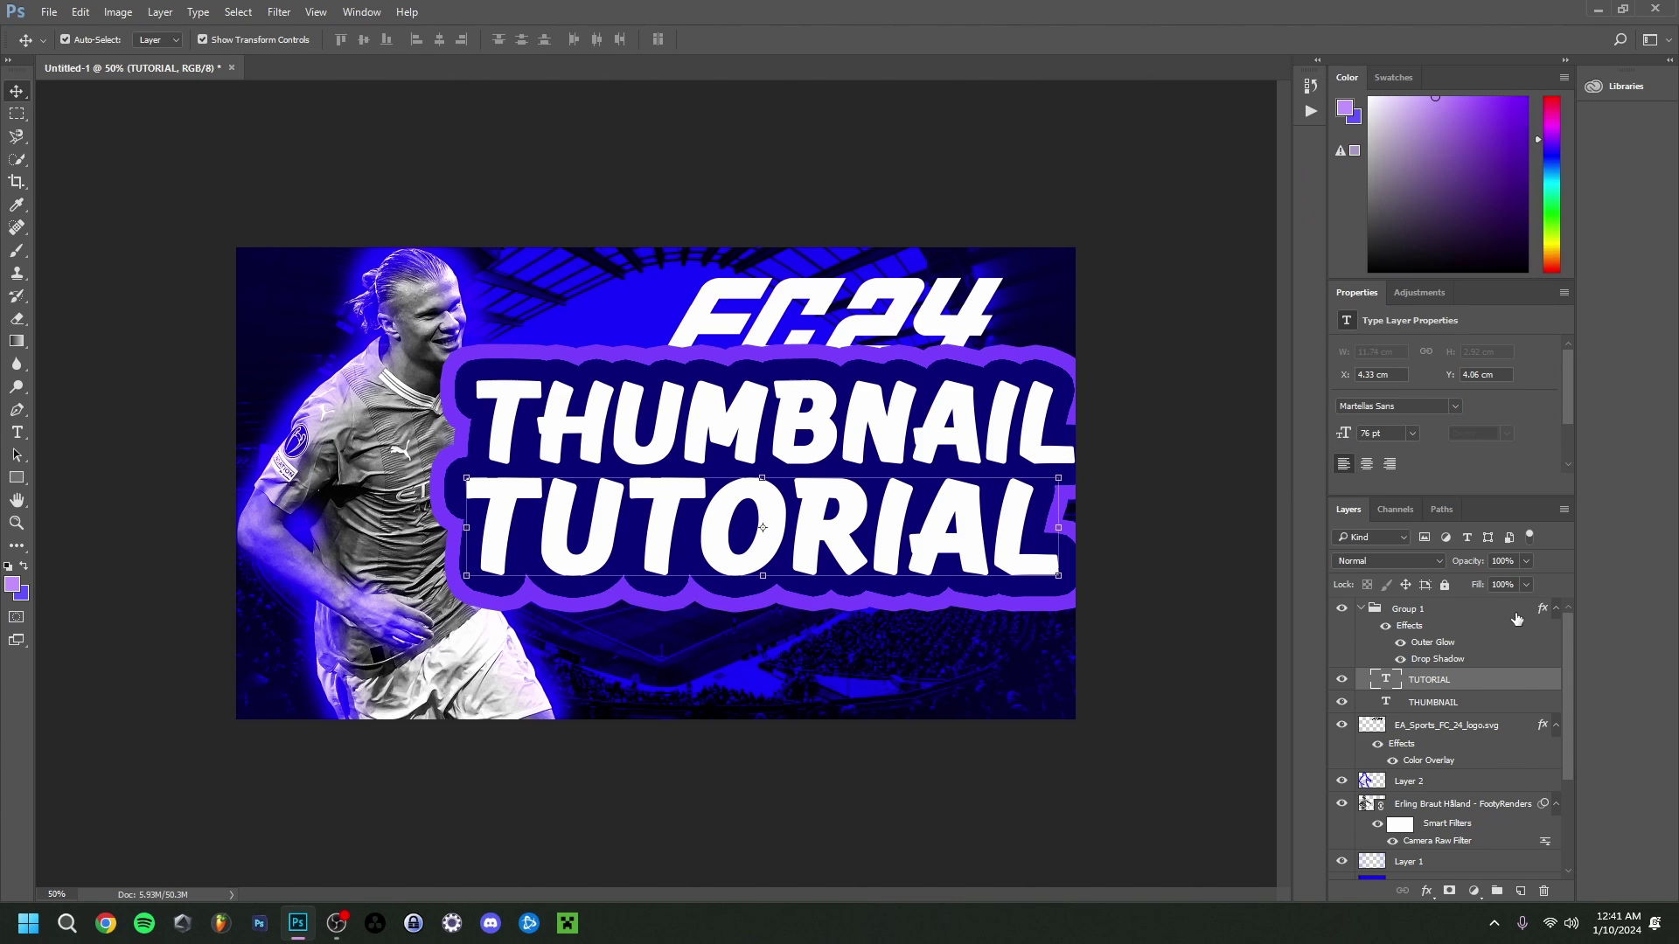
Add a reversed linear Gradient Overlay at 90° to the TUTORIAL text using the Foreground to Background preset
{"action": "double_click", "coordinate": [1473, 680]}
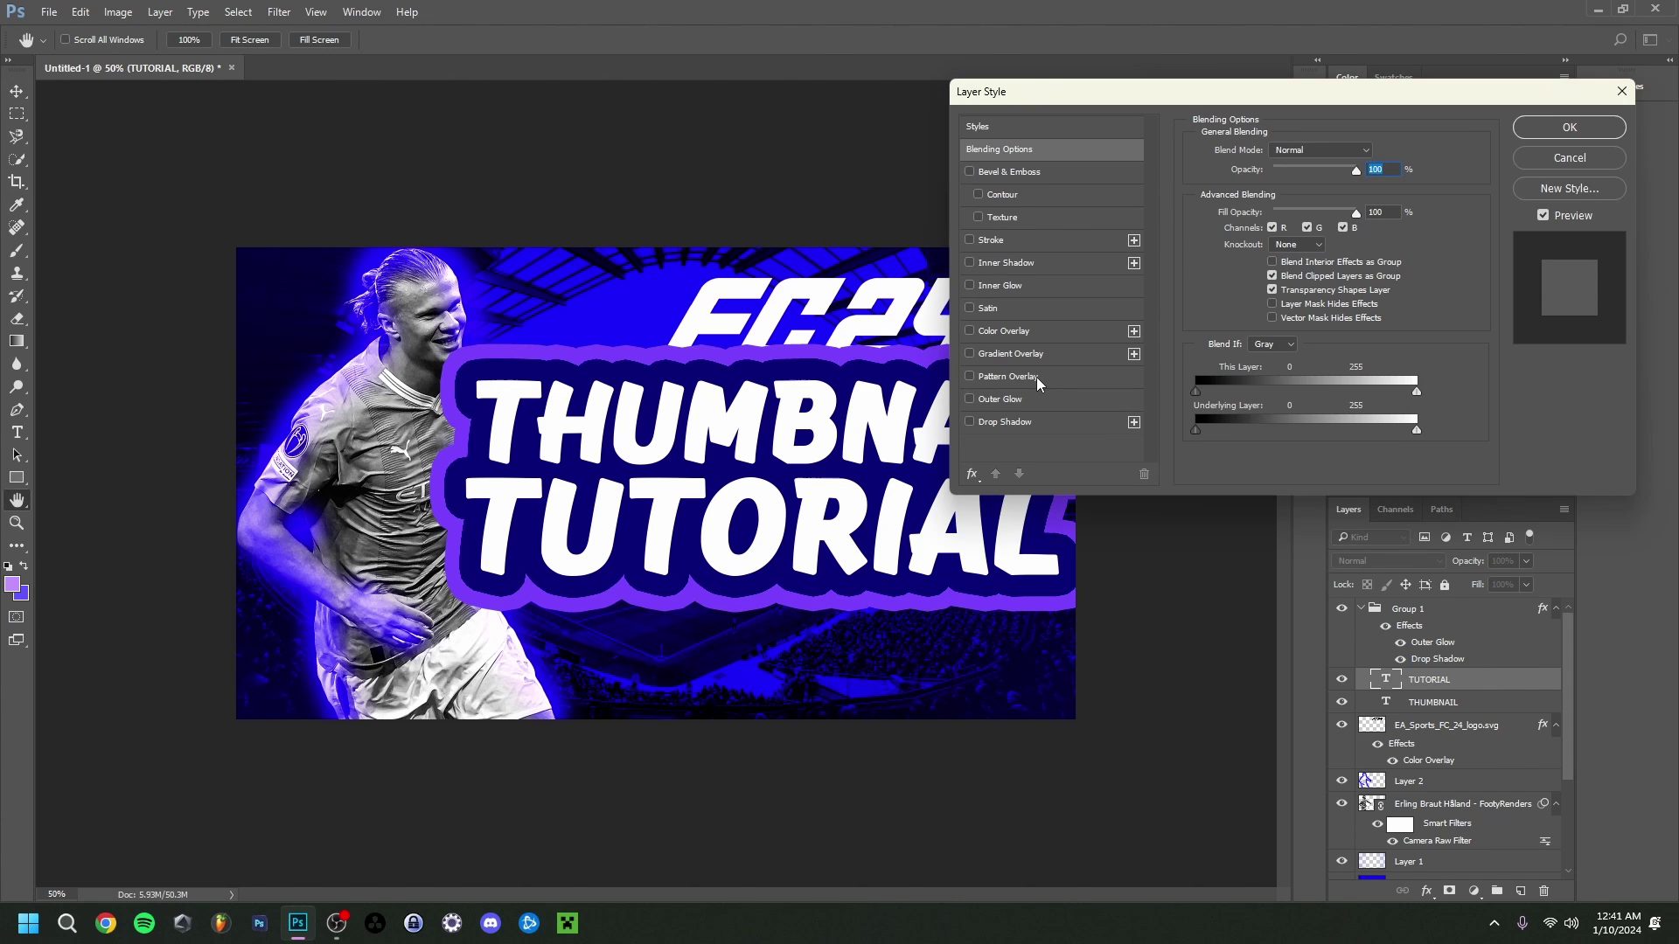
{"action": "left_click", "coordinate": [1019, 354]}
{"action": "left_click", "coordinate": [1300, 191]}
{"action": "left_click", "coordinate": [679, 228]}
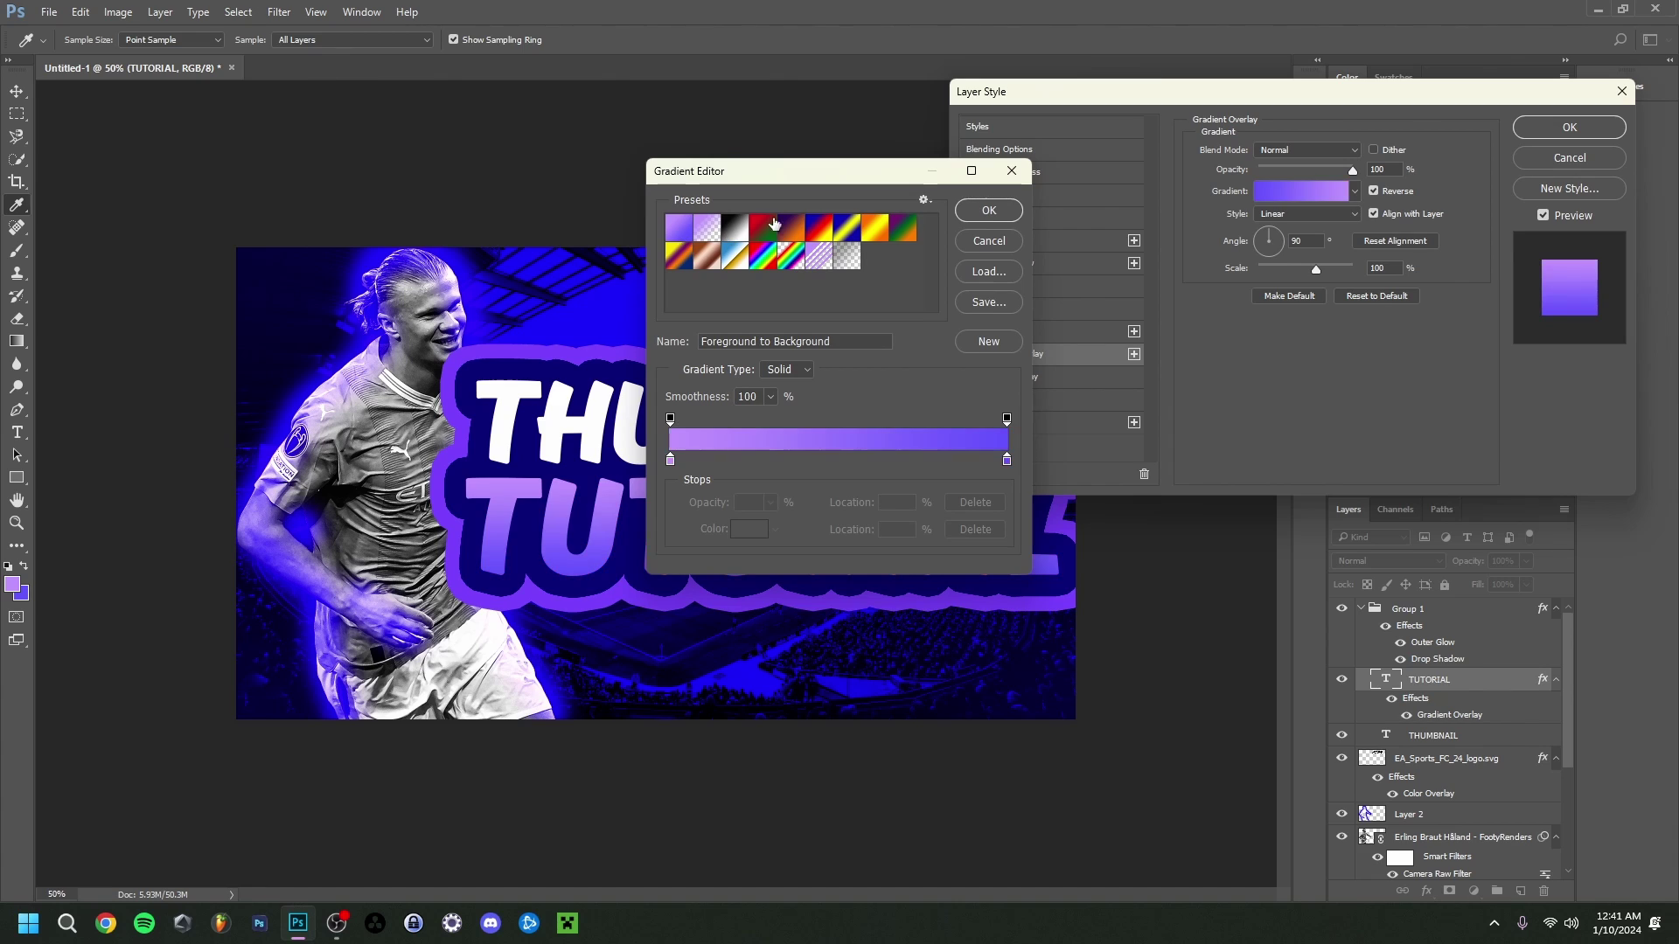
{"action": "left_click", "coordinate": [989, 210]}
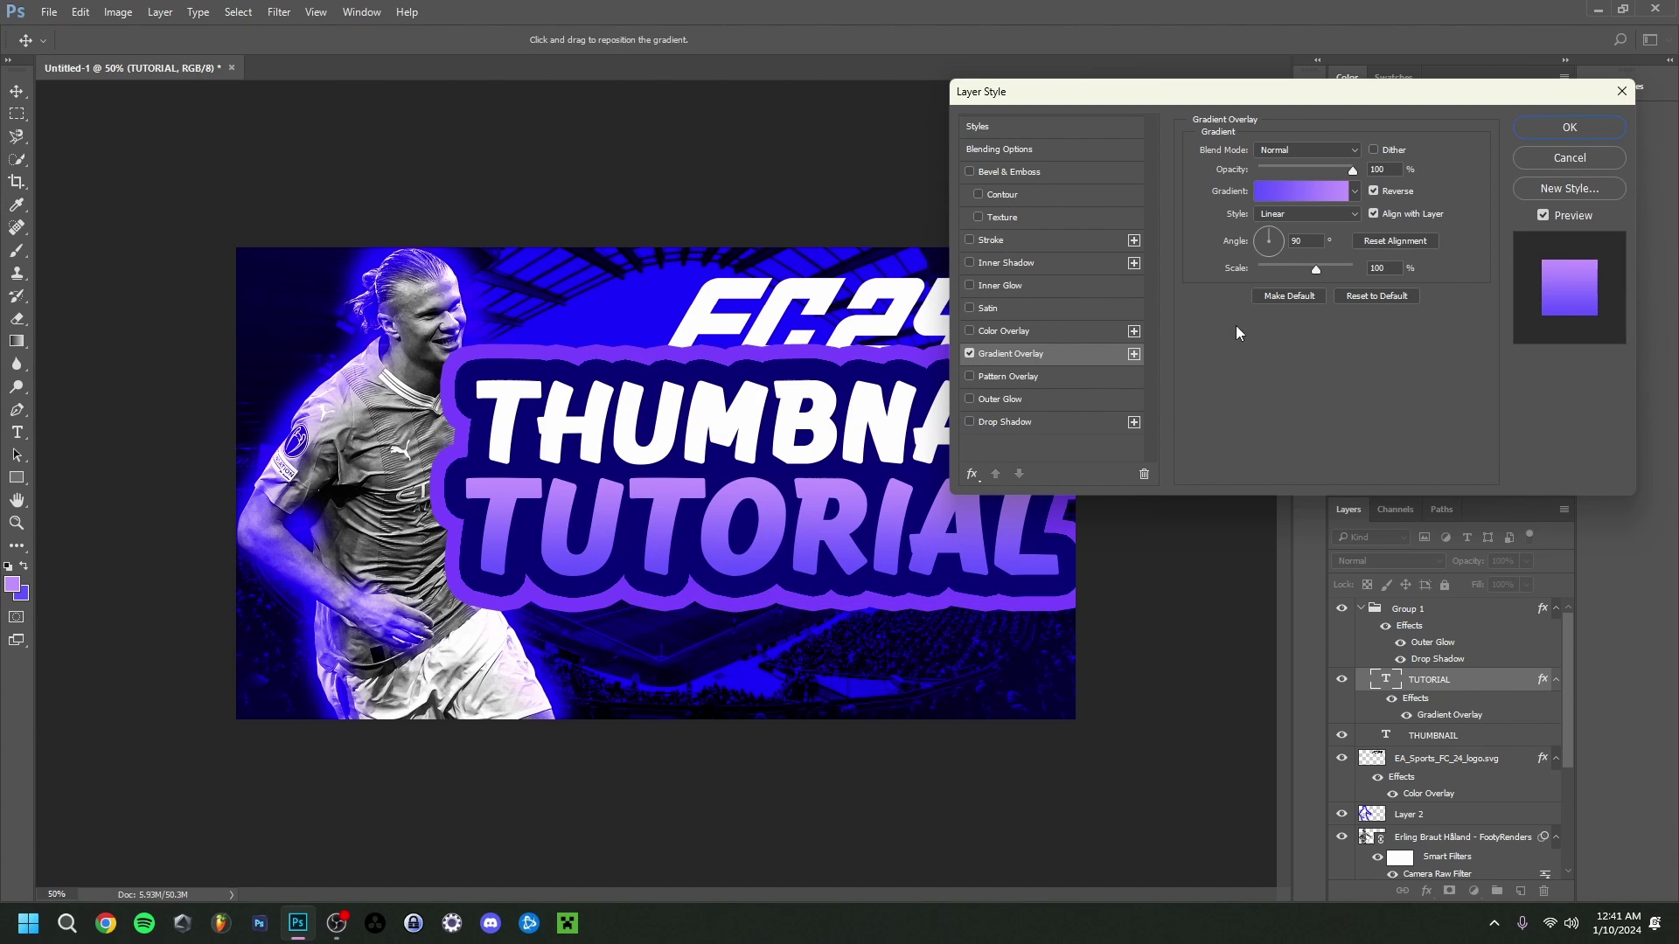
{"action": "key", "text": "Return"}
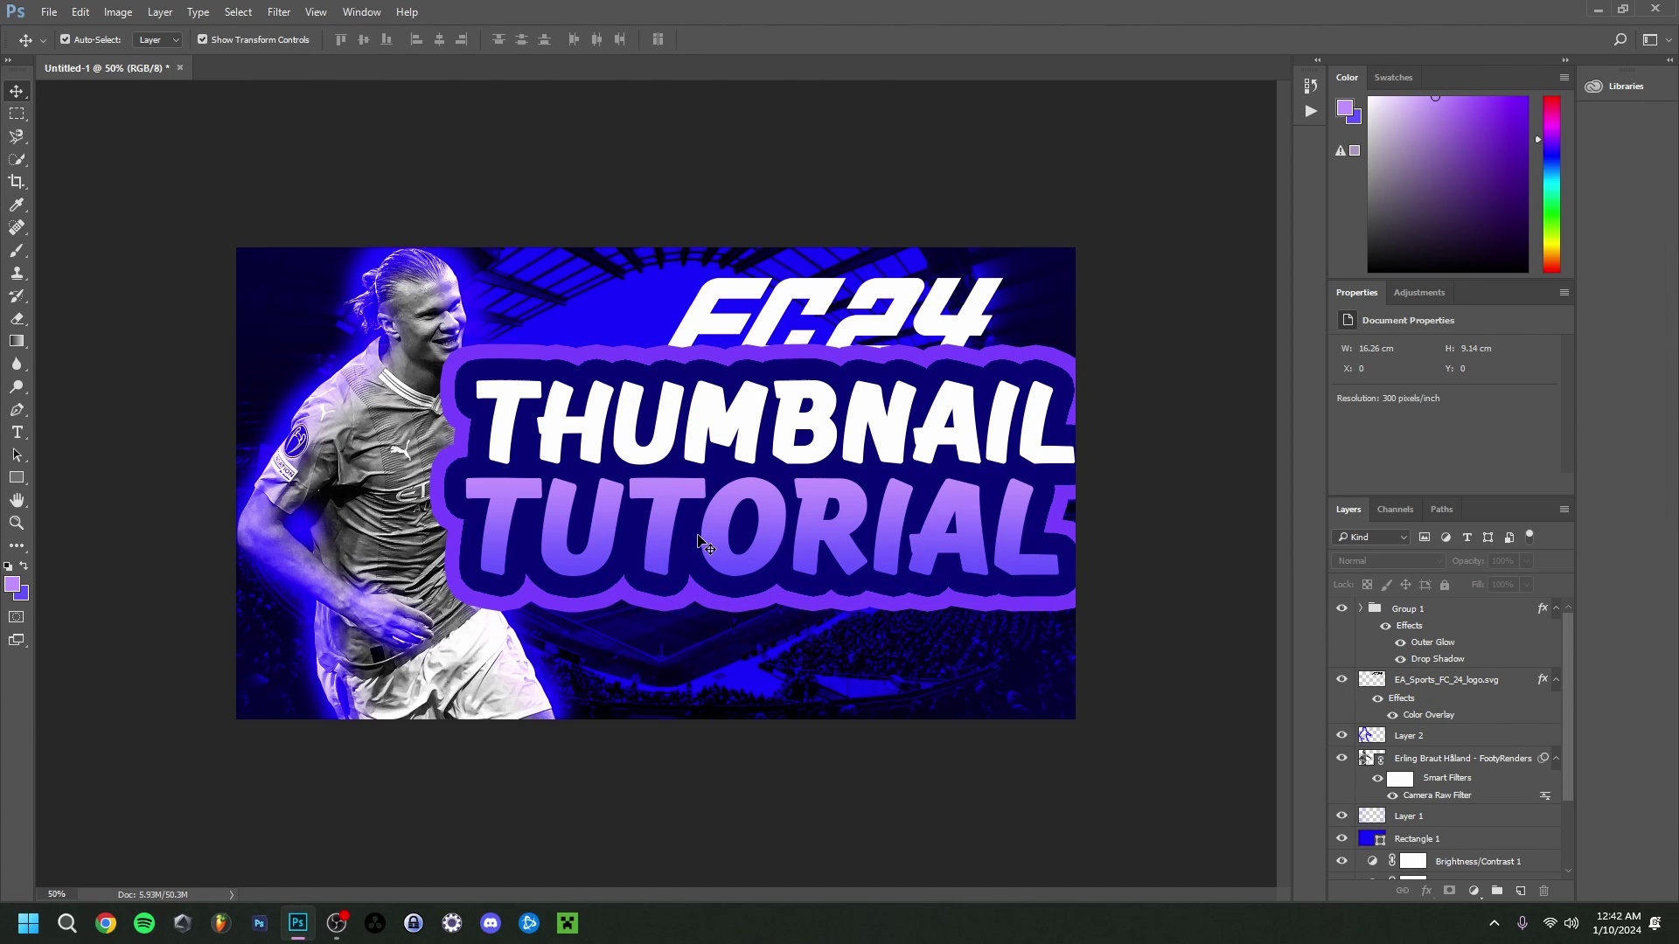
Convert the THUMBNAIL and TUTORIAL text layers into one smart object and reapply its 47 px Outer Glow and purple 79 px Drop Shadow
{"action": "left_click", "coordinate": [778, 453]}
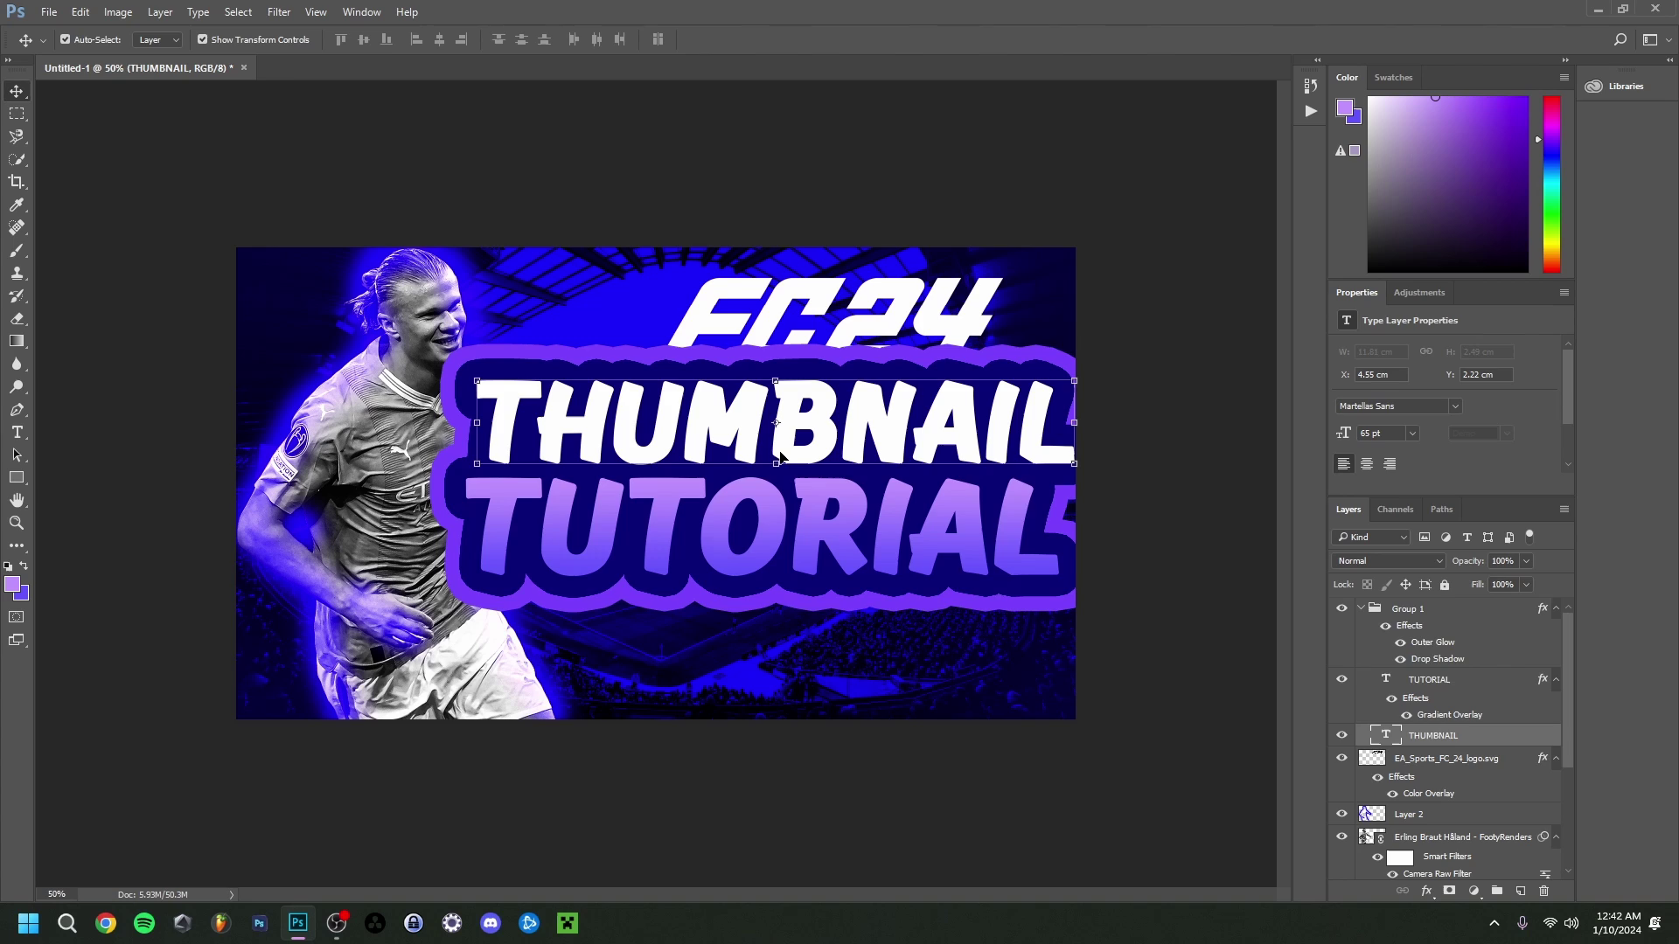
{"action": "left_click", "coordinate": [1431, 607]}
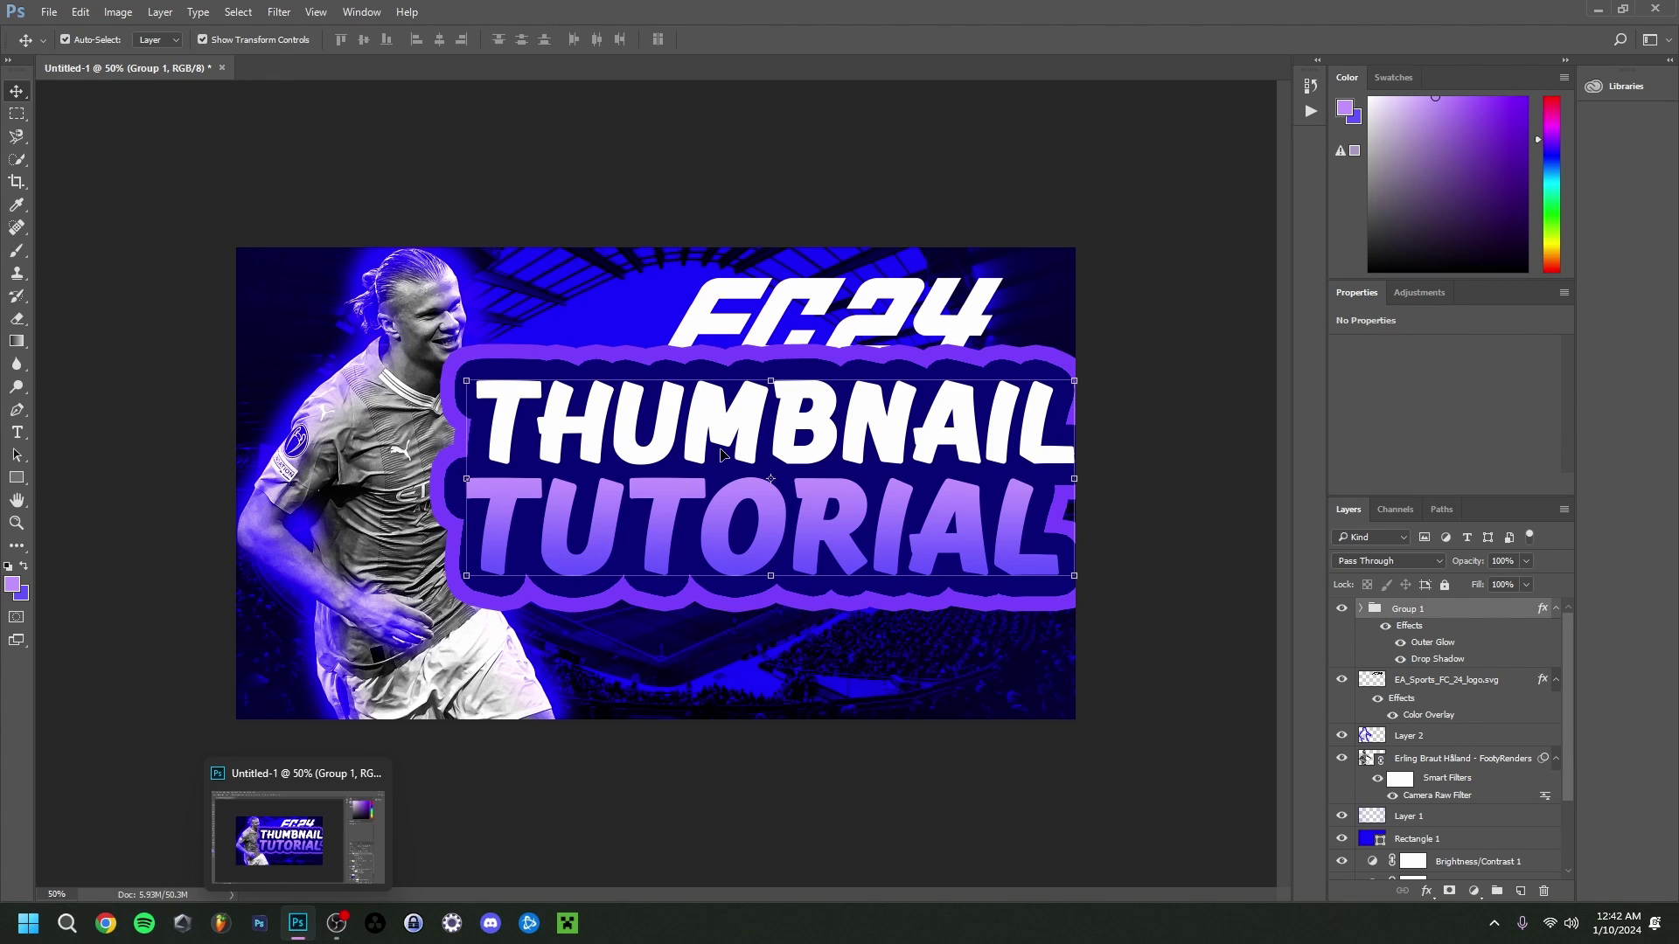
{"action": "left_click", "coordinate": [1359, 614]}
{"action": "left_click", "coordinate": [1360, 614]}
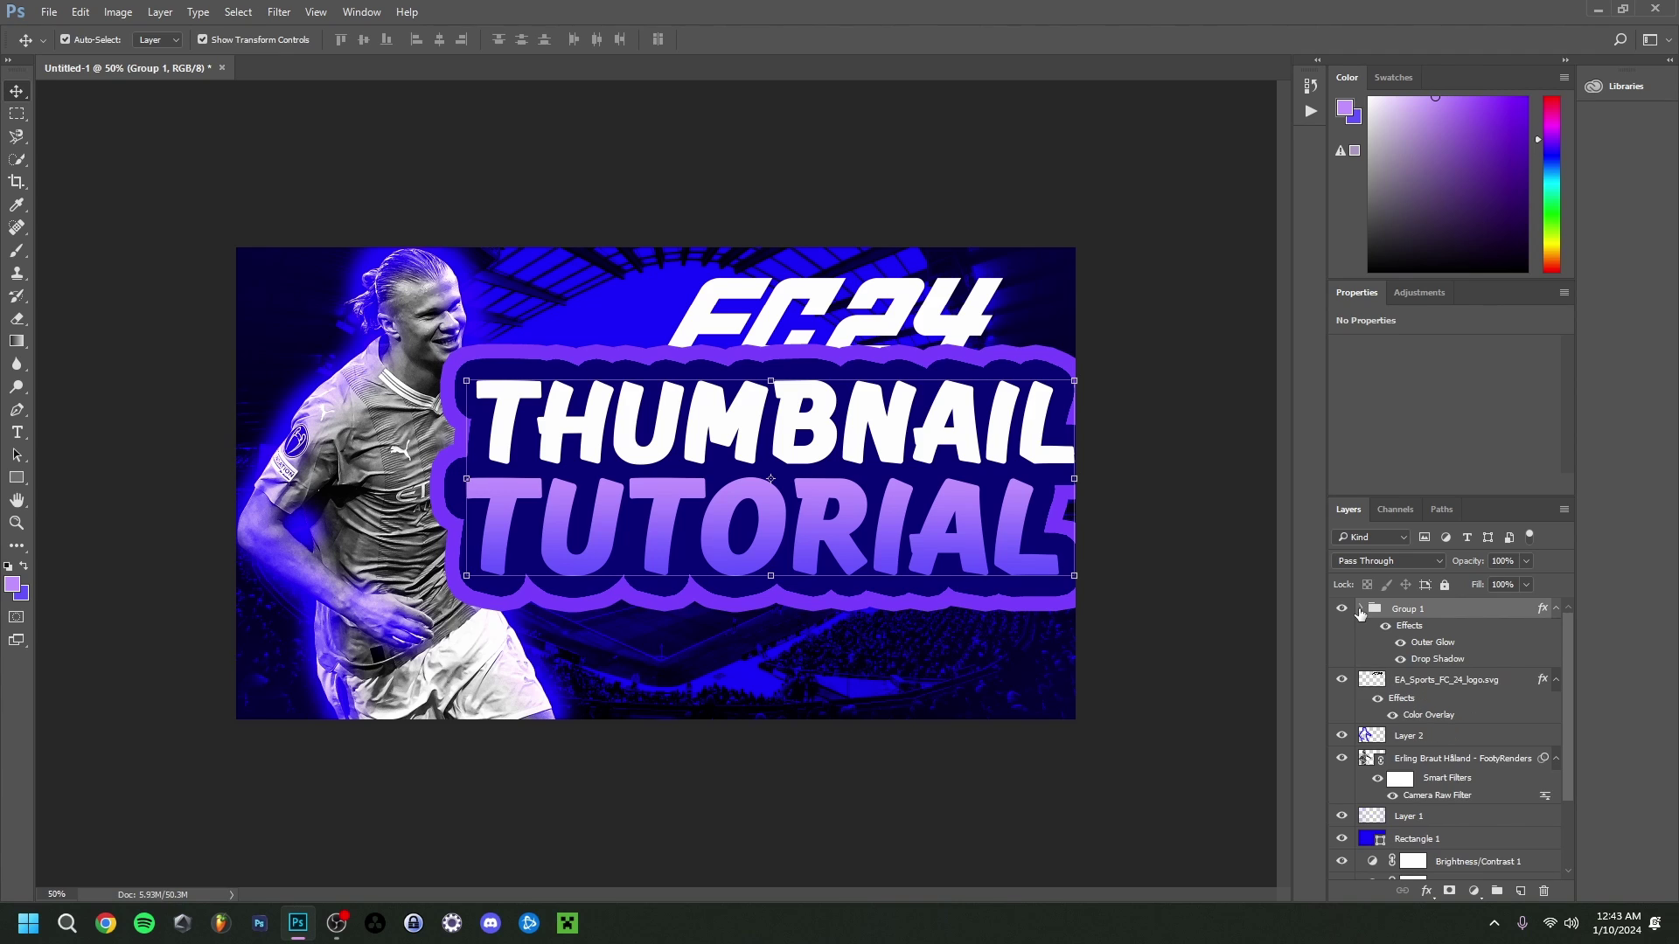
{"action": "right_click", "coordinate": [1441, 611]}
{"action": "left_click", "coordinate": [1444, 609]}
{"action": "right_click", "coordinate": [1446, 615]}
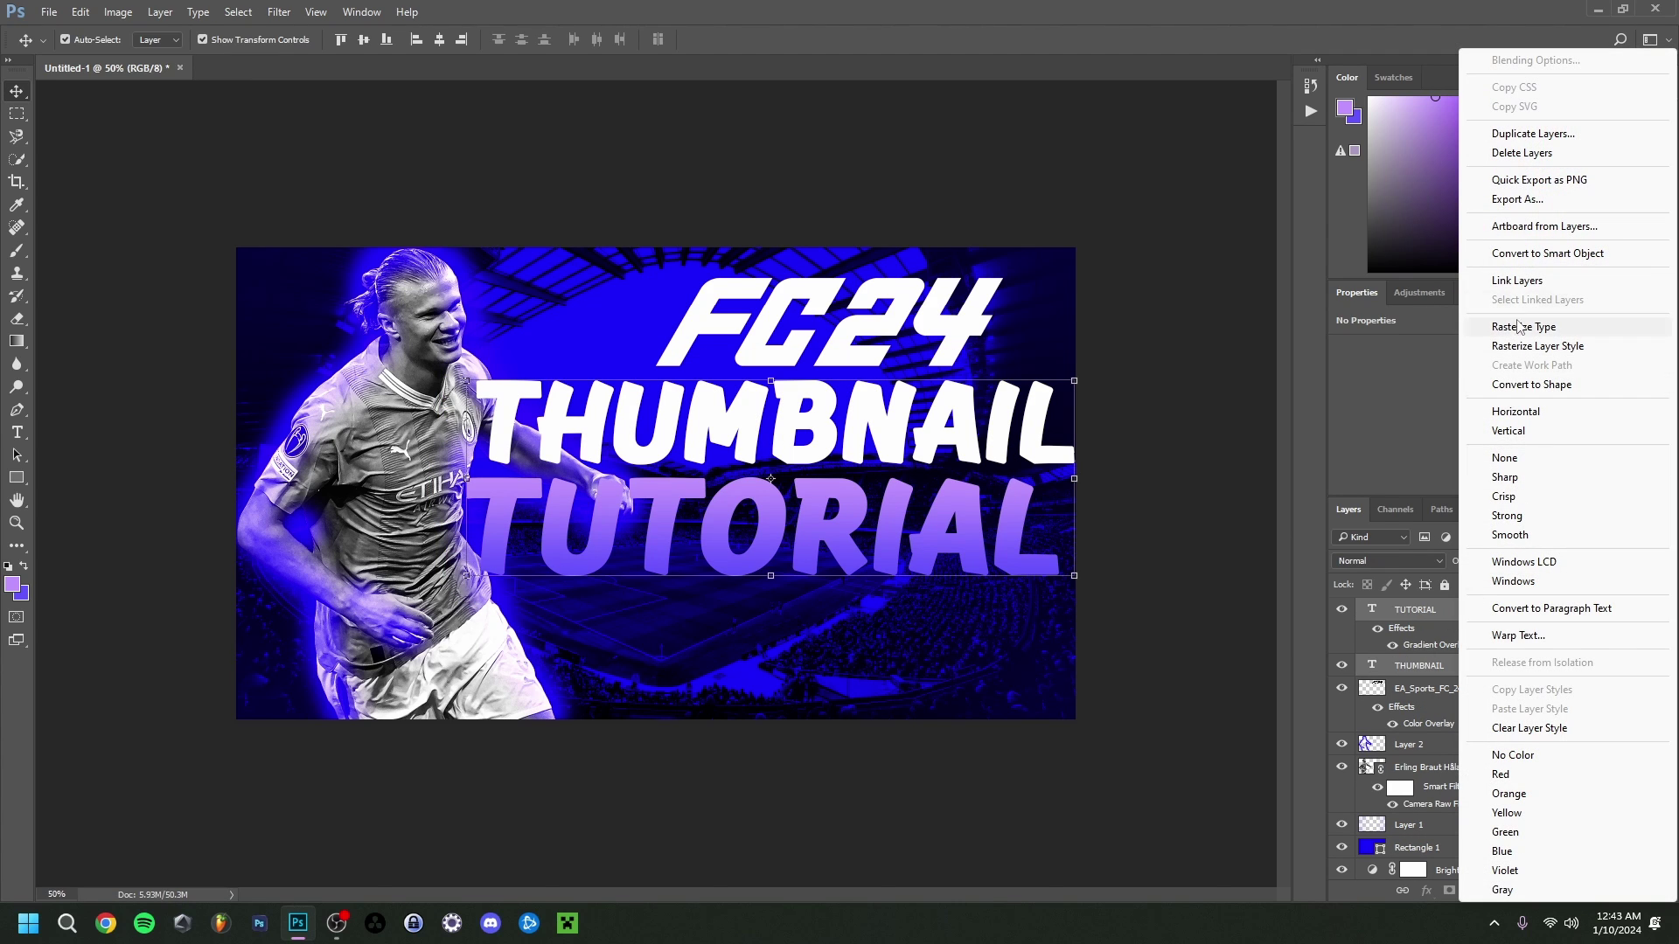
{"action": "left_click", "coordinate": [1543, 253]}
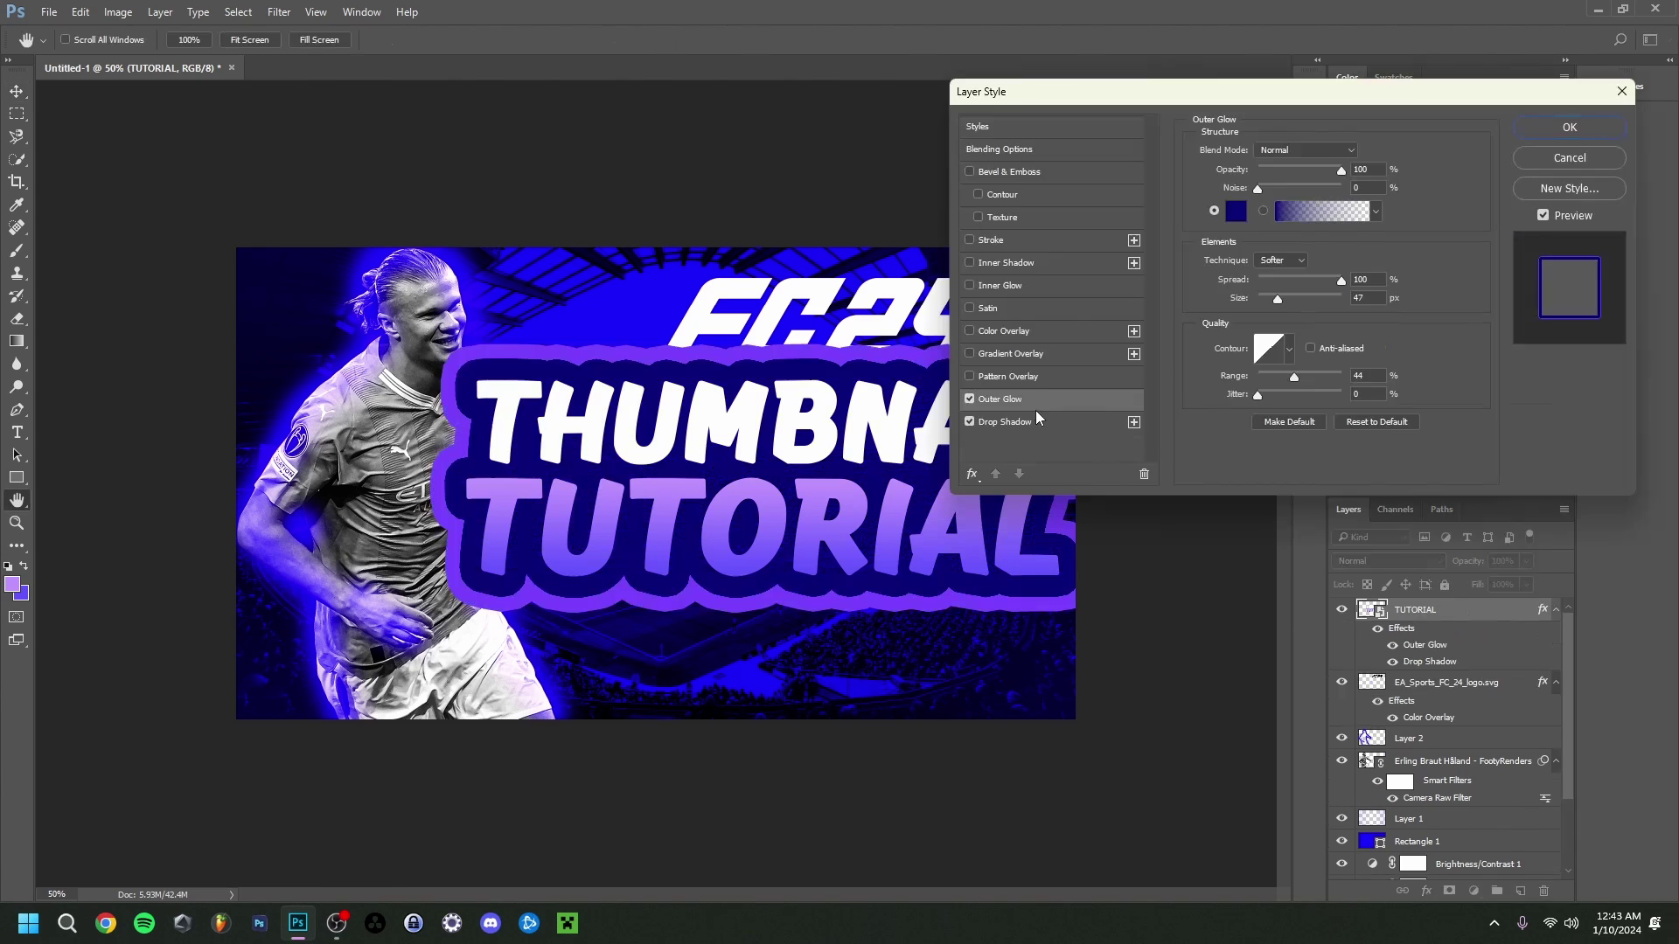
{"action": "left_click", "coordinate": [1037, 422]}
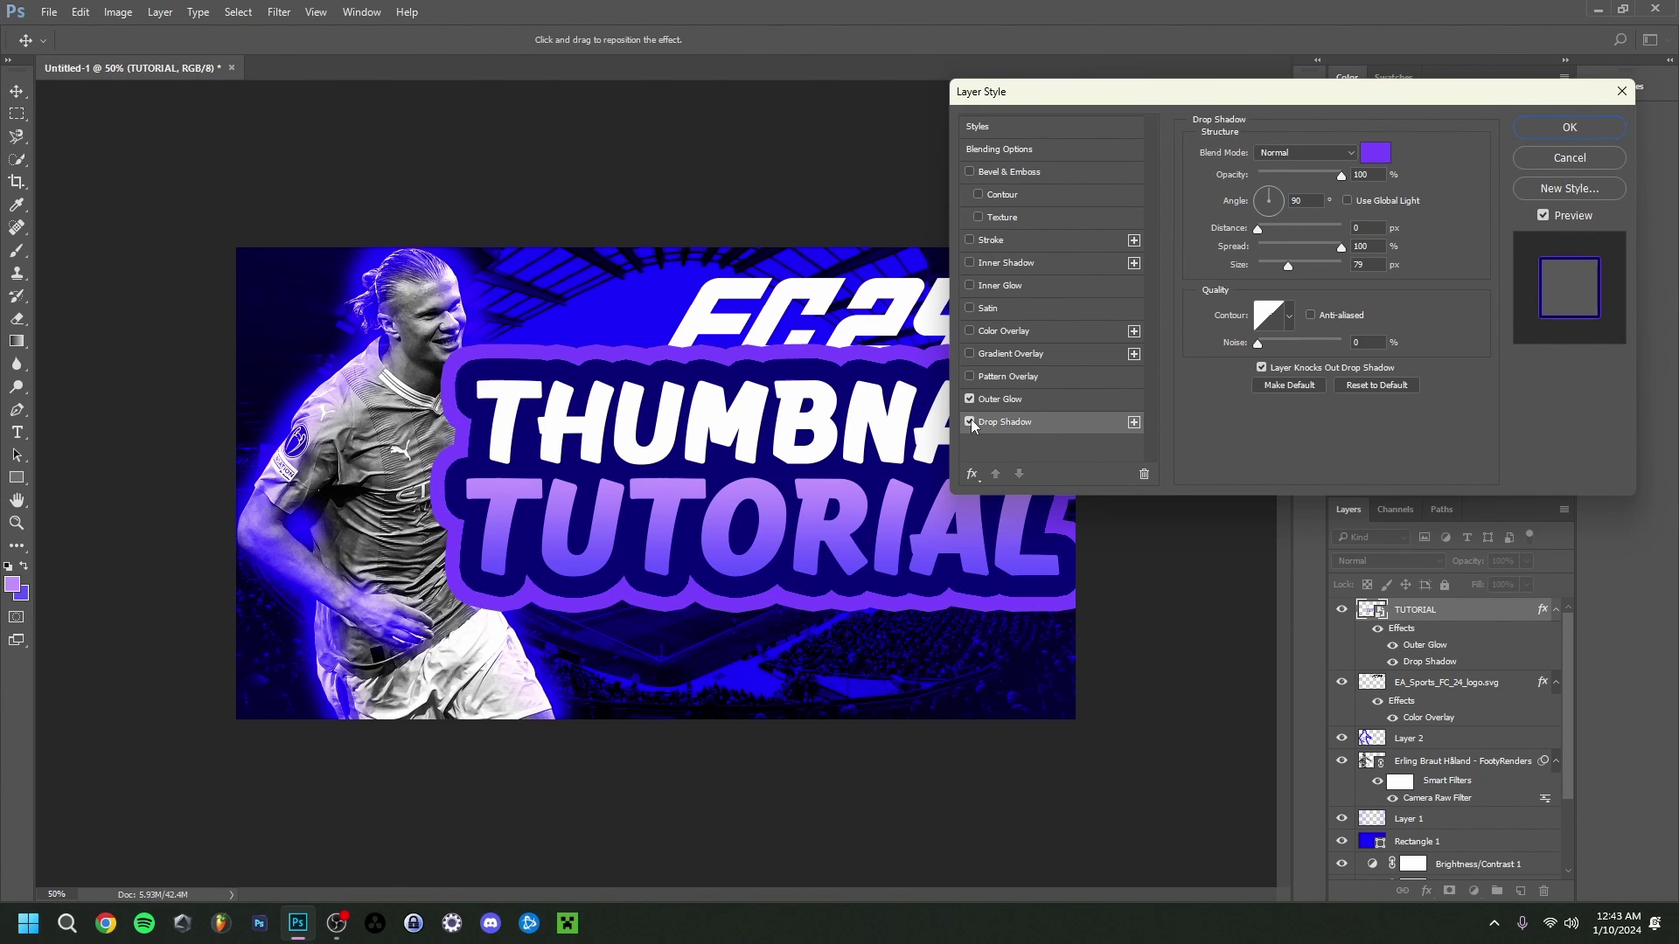
{"action": "left_click", "coordinate": [1537, 132]}
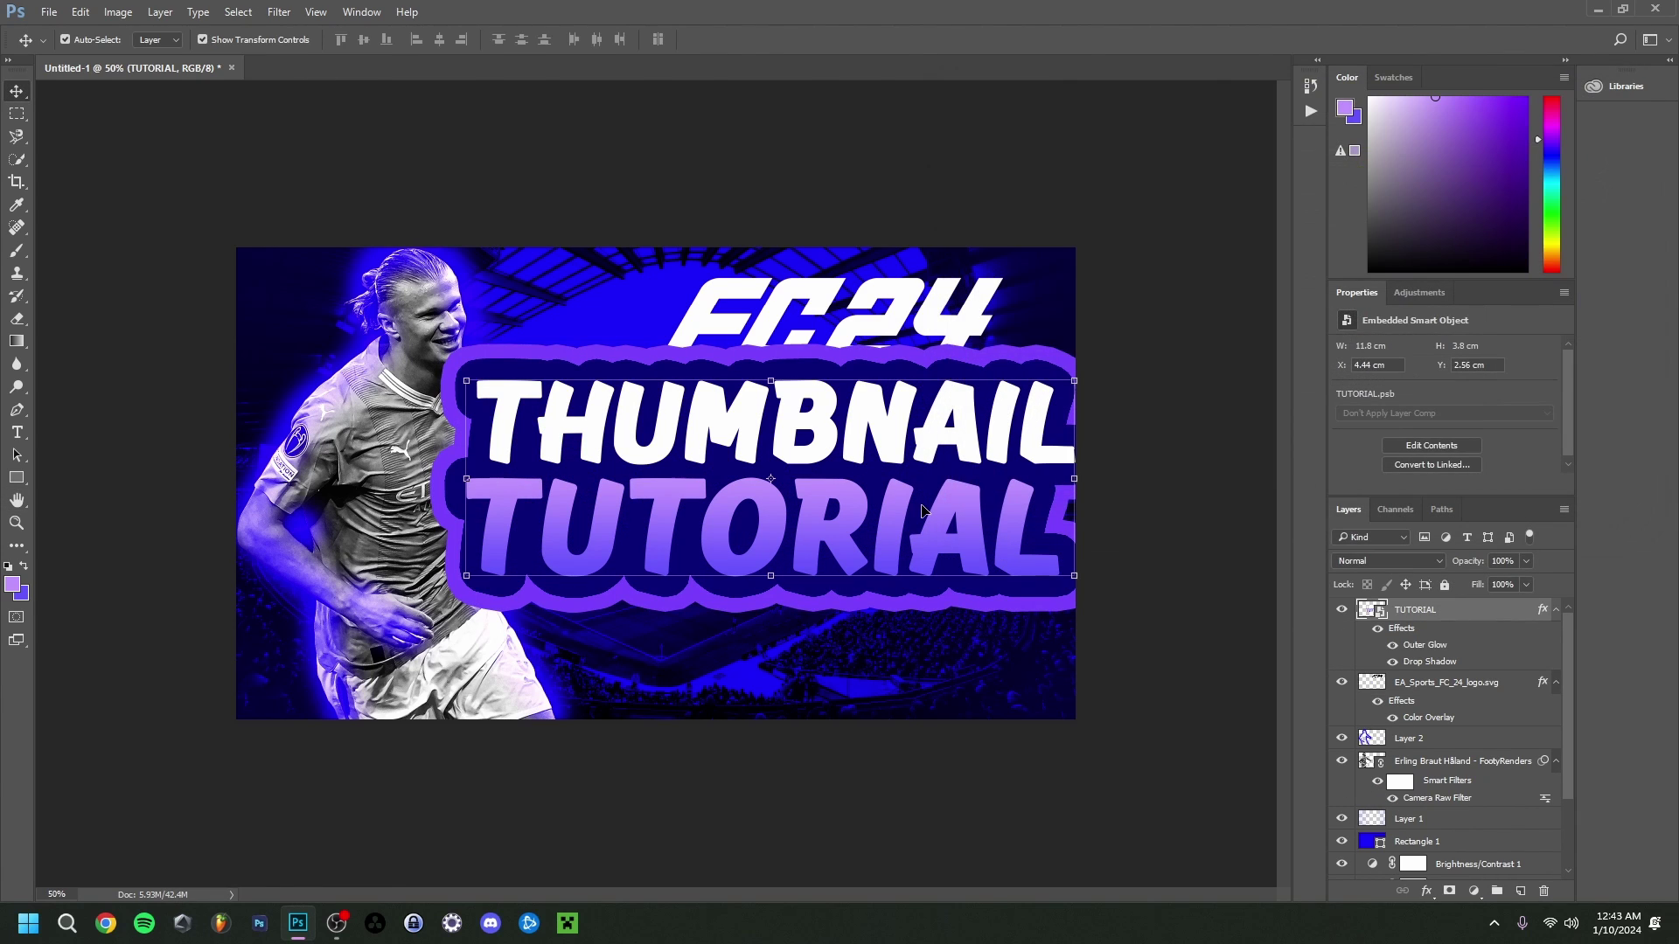
Transform the title smart object in Perspective so it tapers towards the player, and reposition it beside him
{"action": "left_click", "coordinate": [467, 382]}
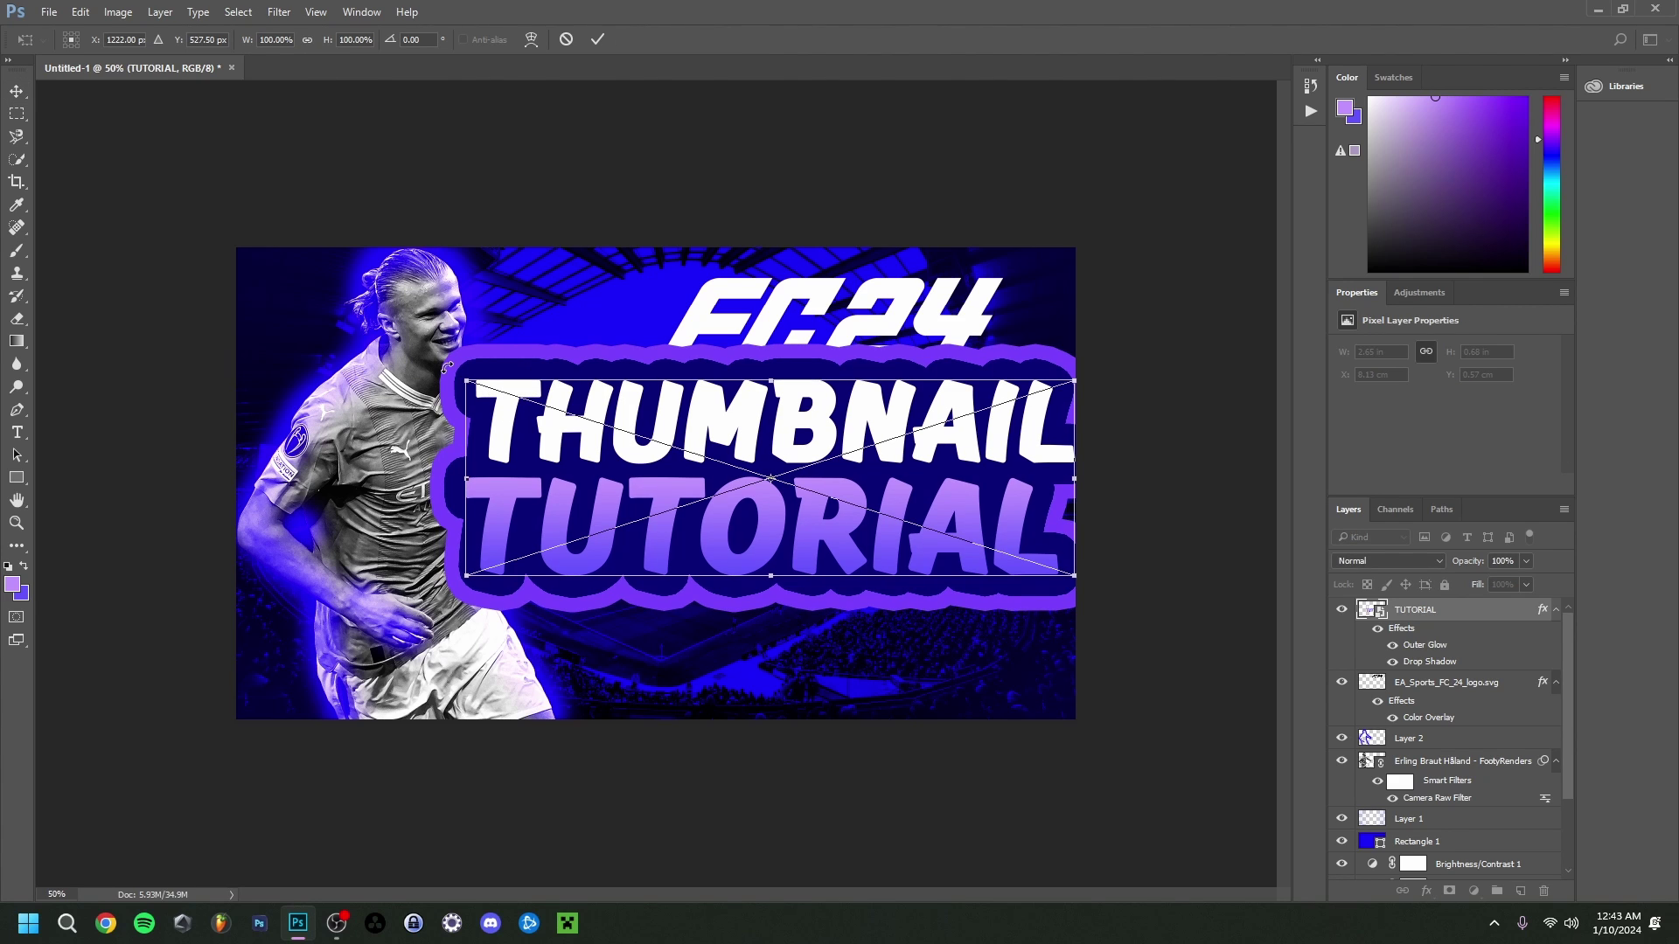
{"action": "right_click", "coordinate": [464, 381]}
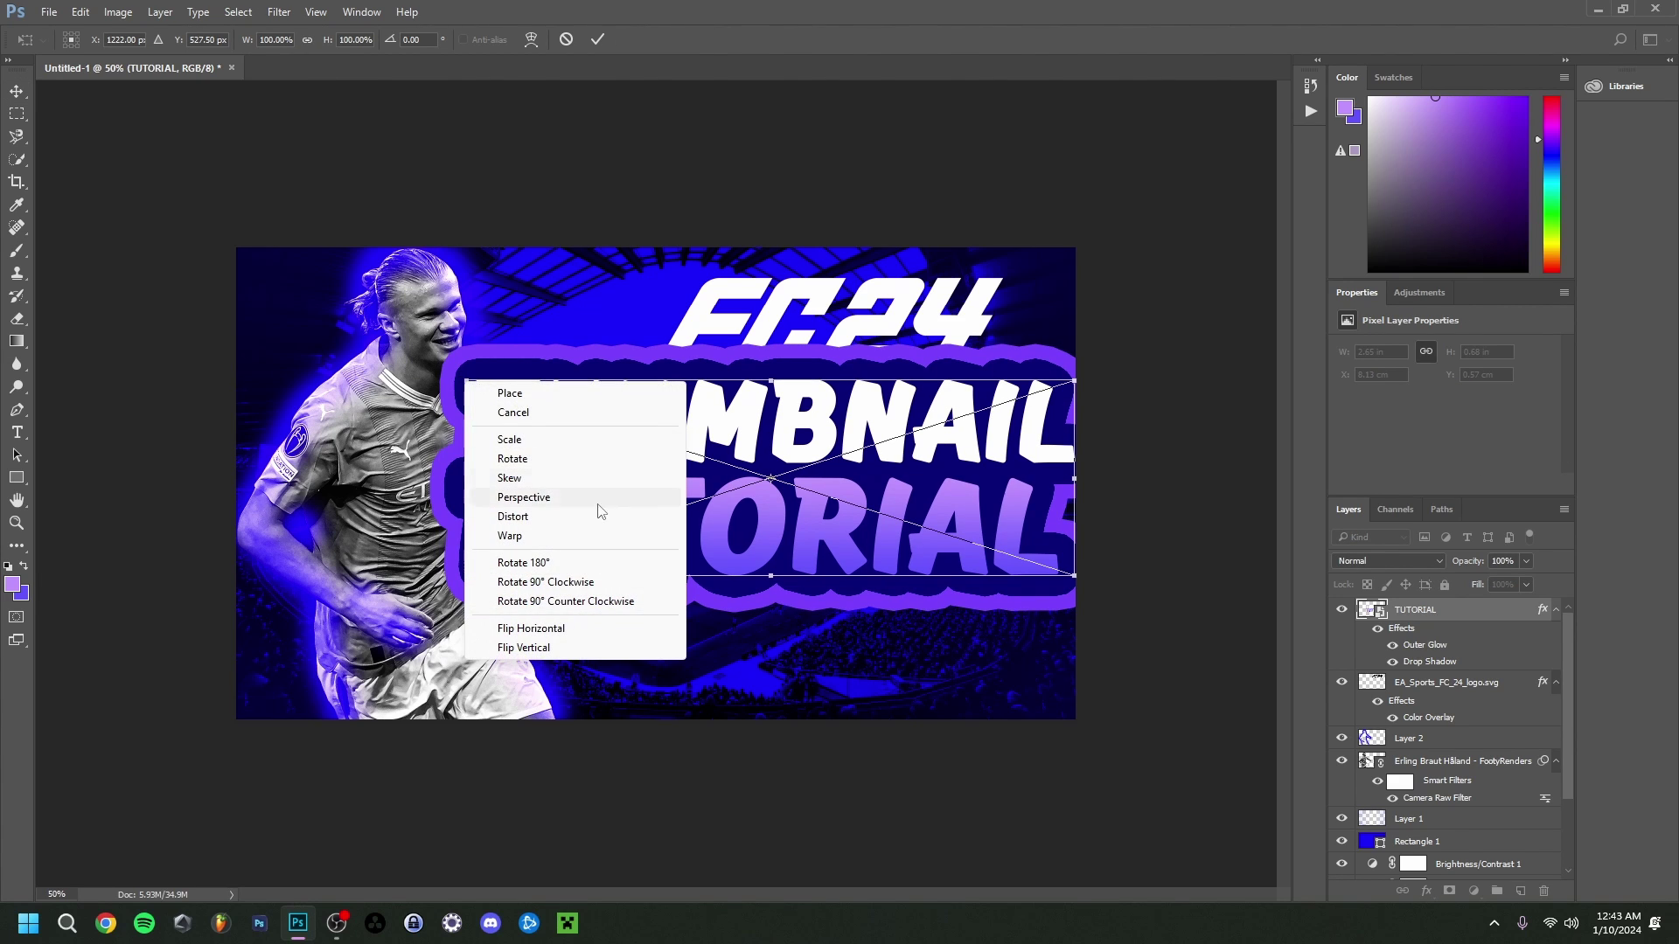
{"action": "left_click", "coordinate": [524, 497]}
{"action": "left_click_drag", "start_coordinate": [466, 382], "coordinate": [530, 432]}
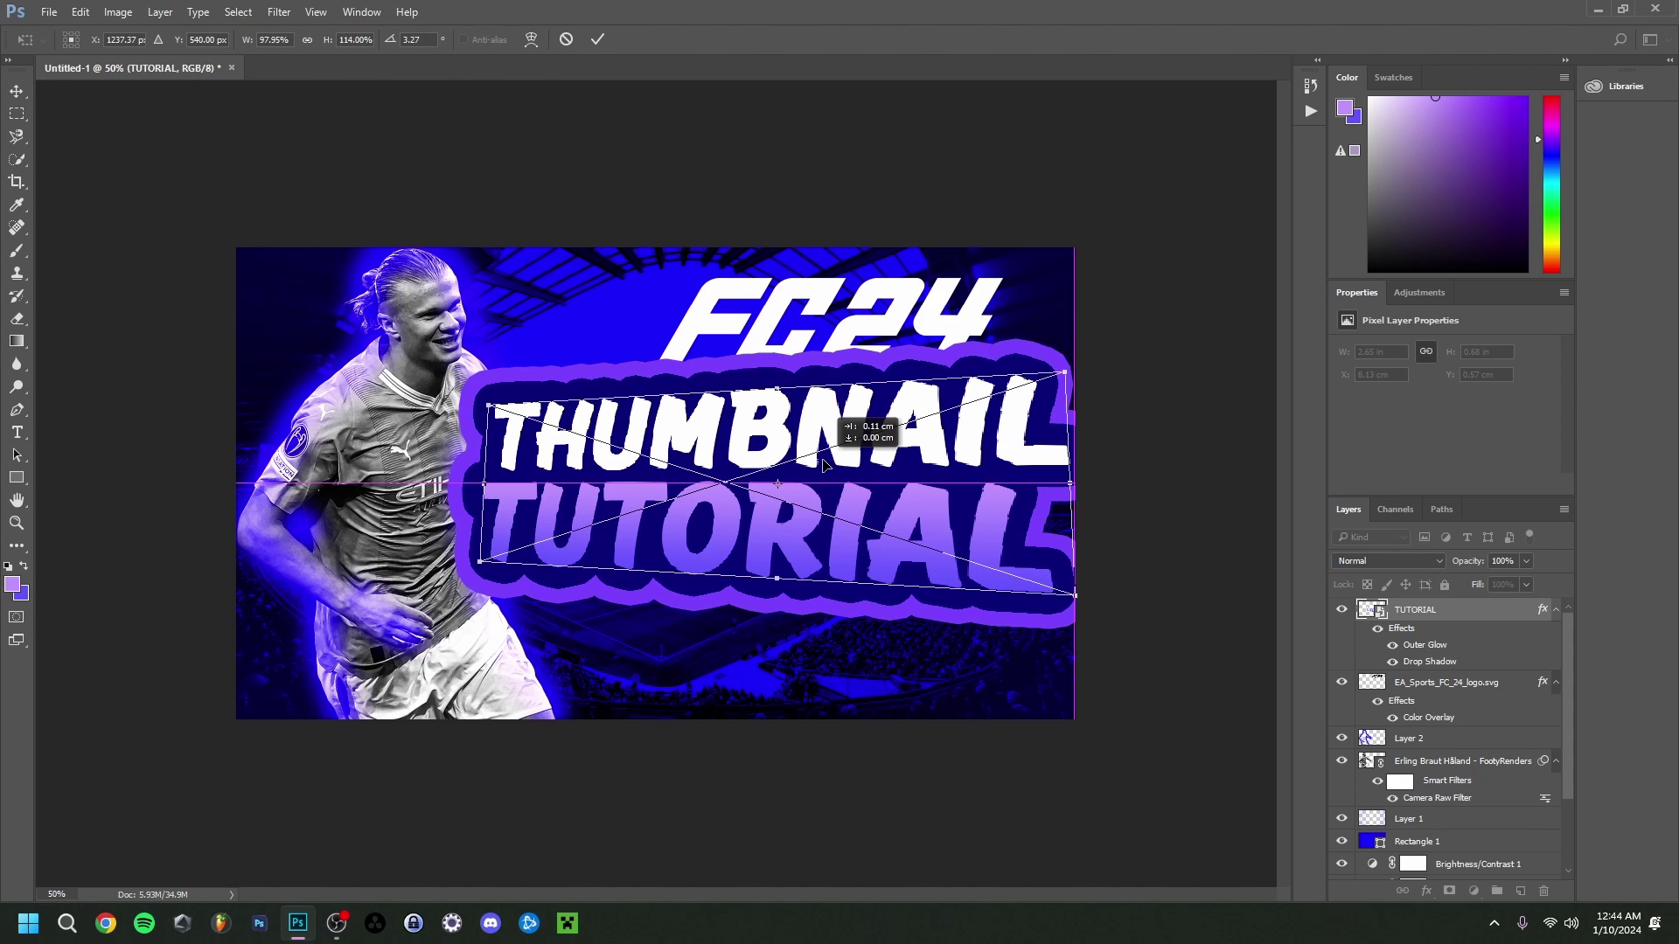
{"action": "left_click_drag", "start_coordinate": [823, 460], "coordinate": [815, 465]}
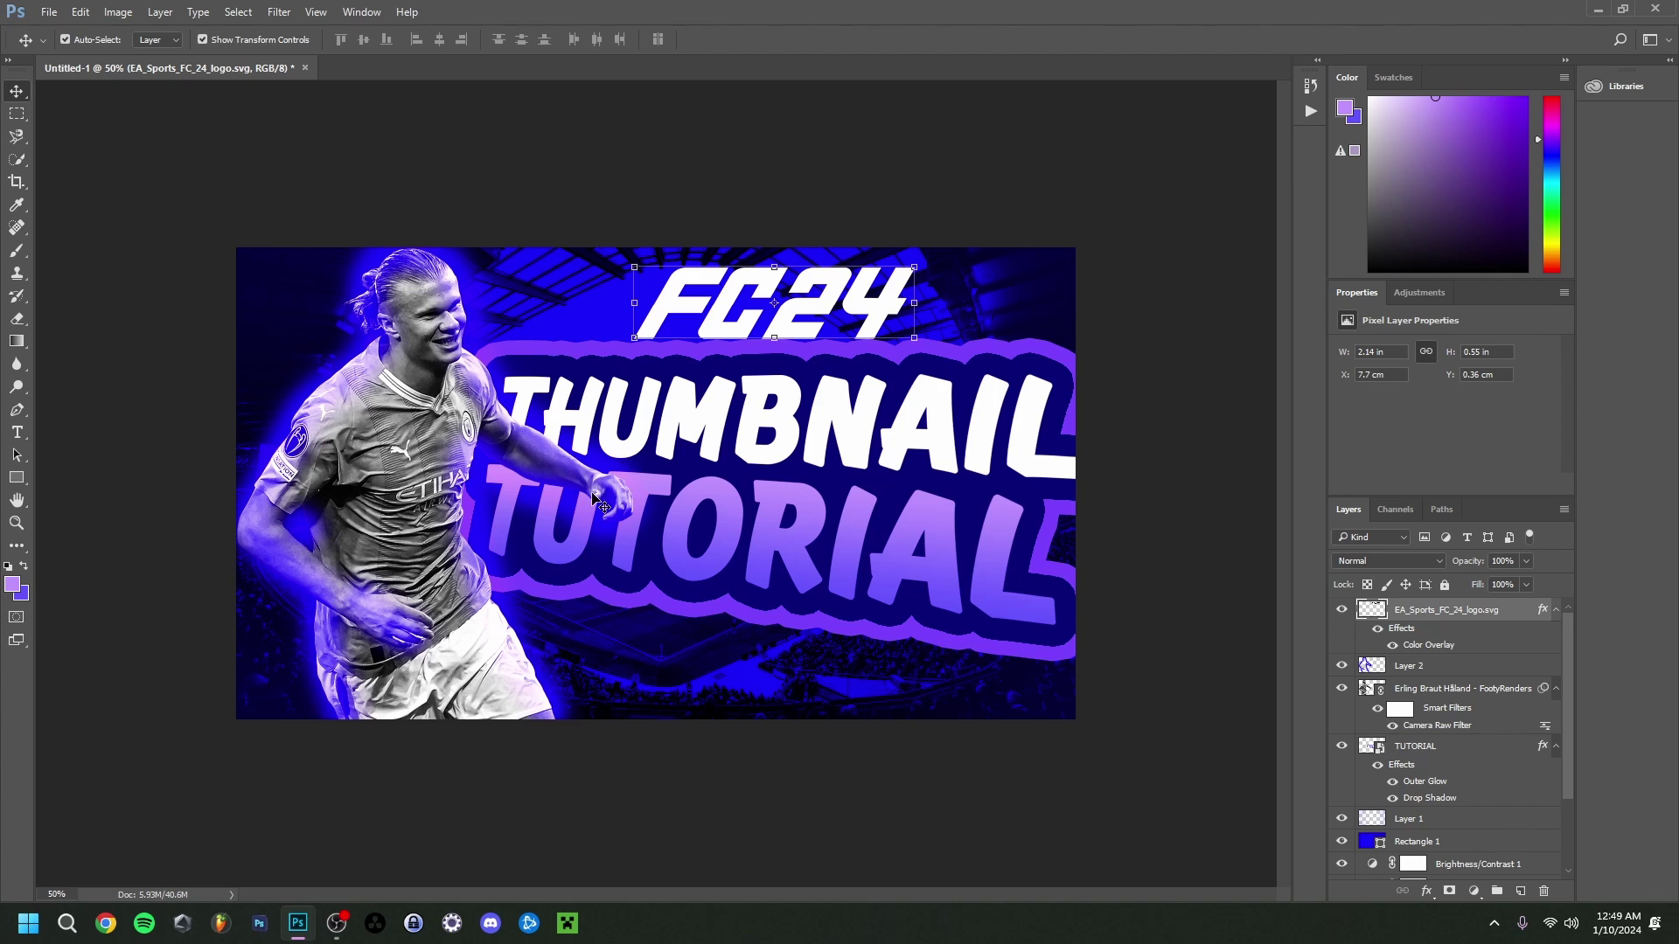
Nudge the FC24 logo above the title using a Perspective transform and rotate it about 1° clockwise
{"action": "mouse_move", "coordinate": [303, 932]}
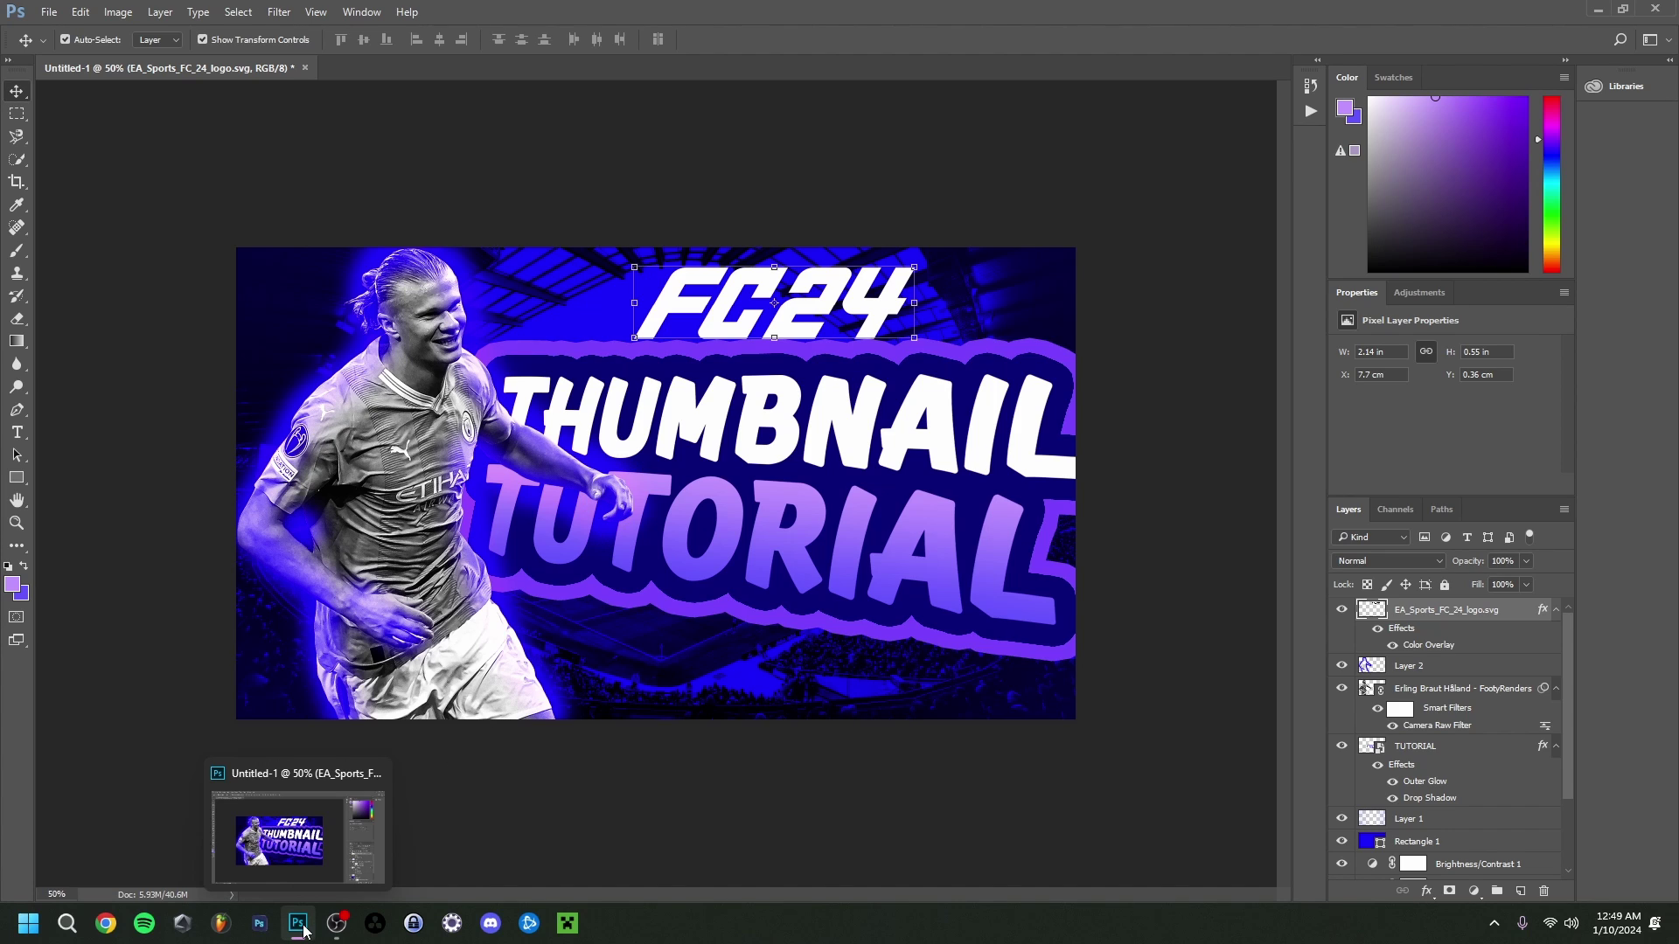
{"action": "left_click", "coordinate": [637, 270]}
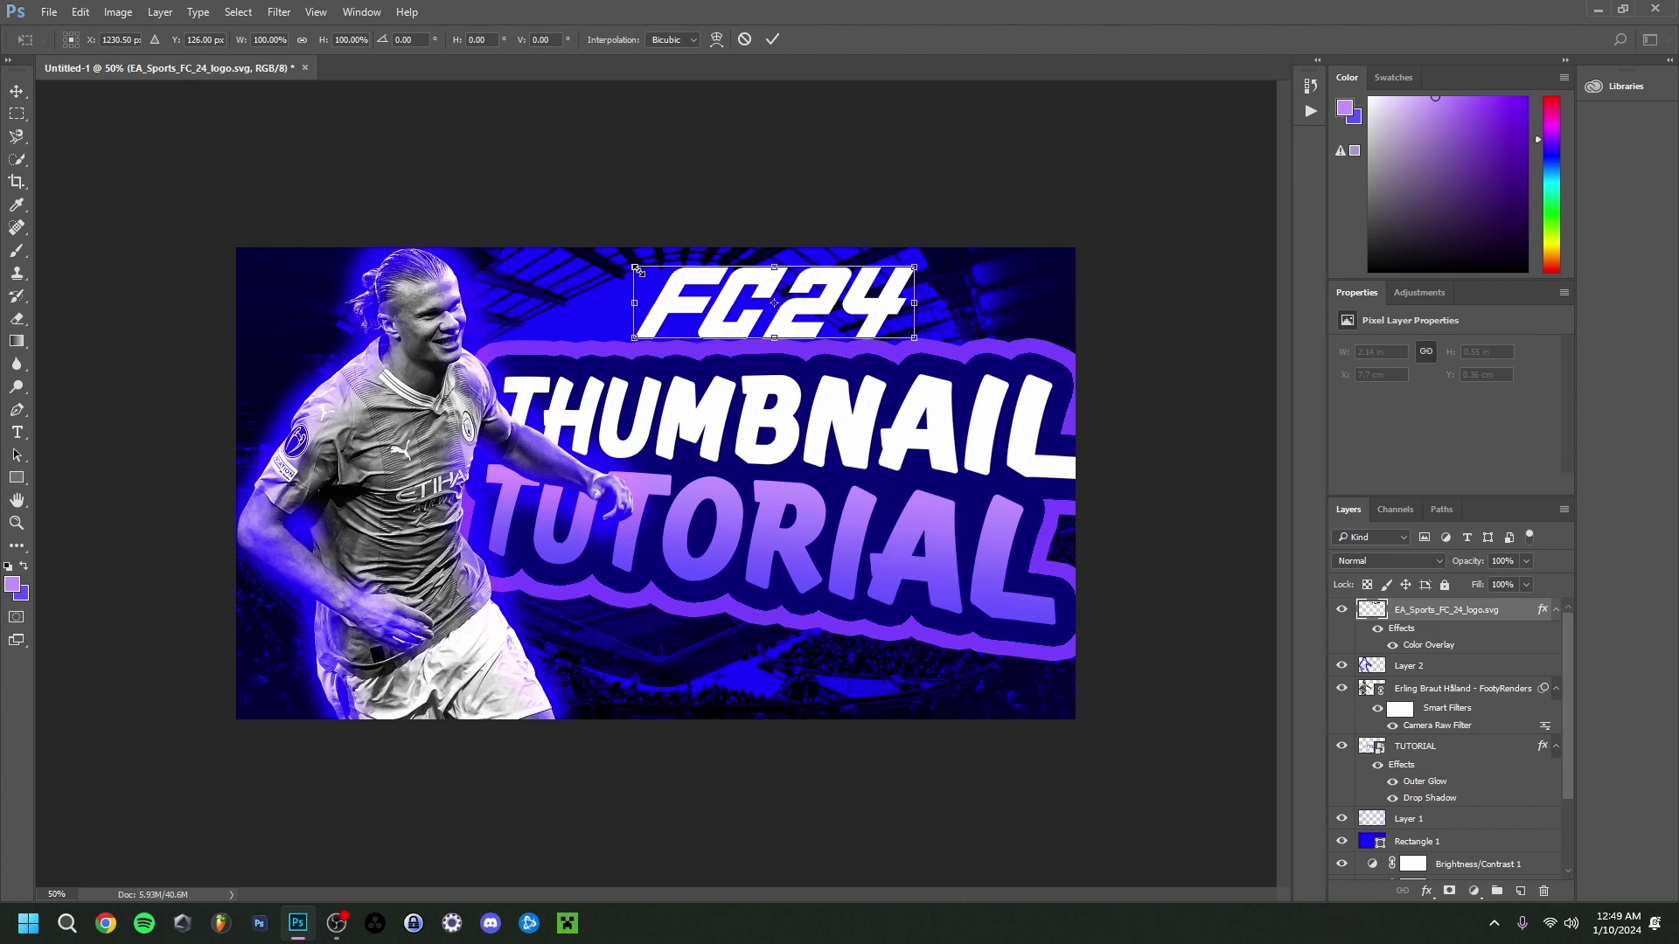
{"action": "right_click", "coordinate": [638, 270]}
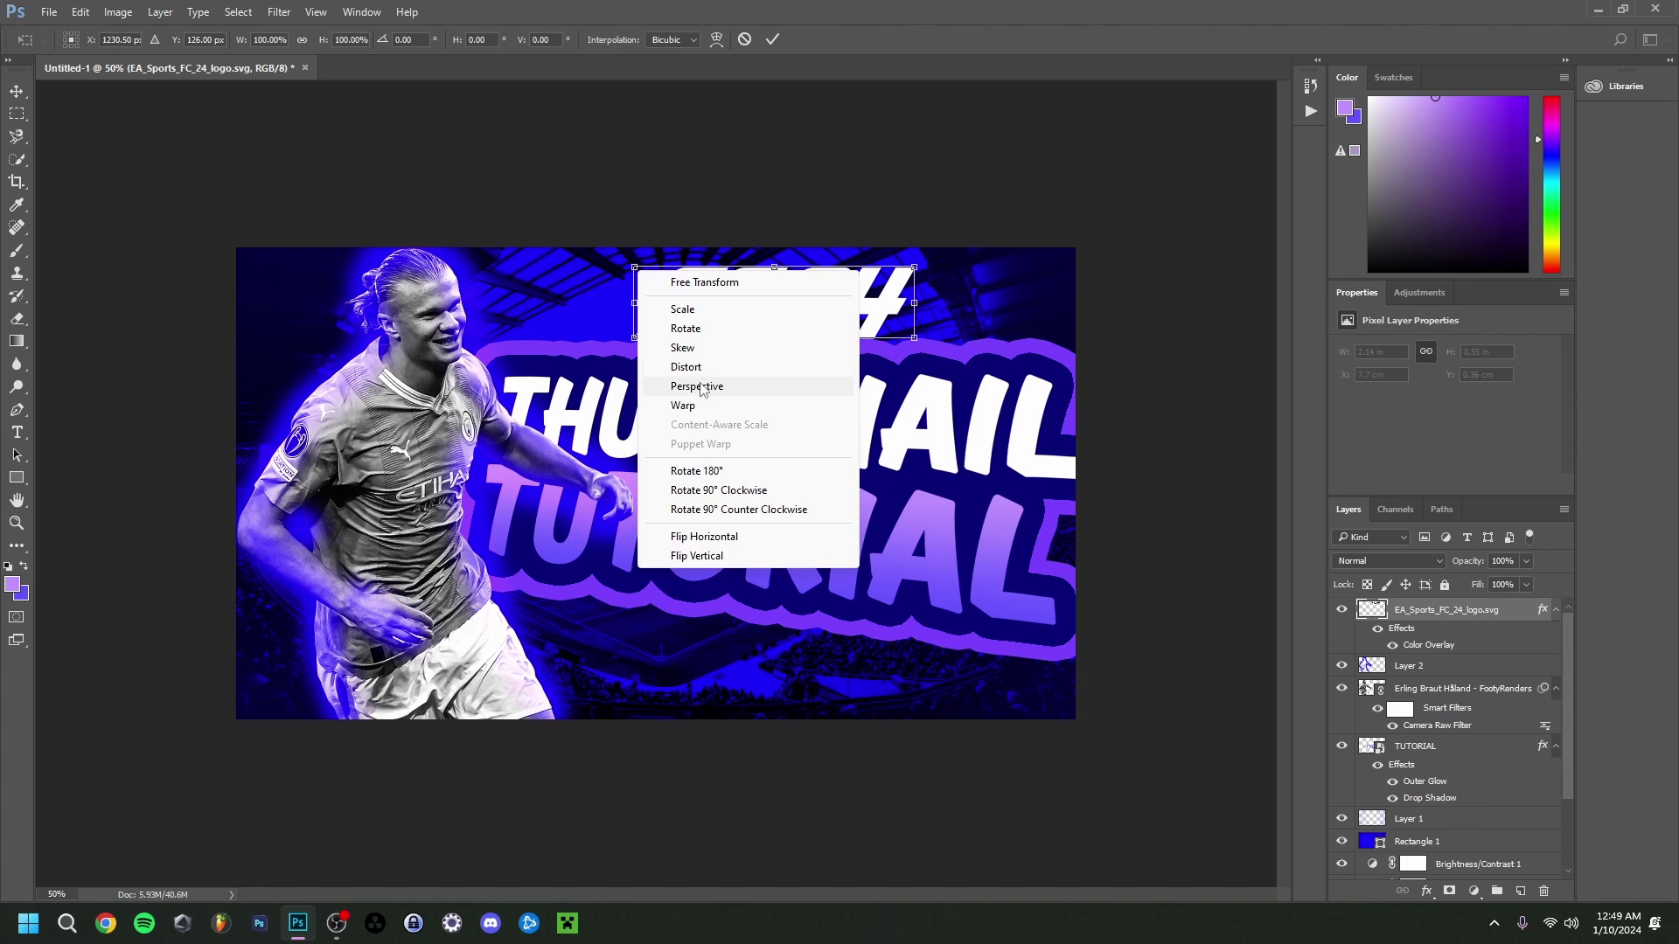
{"action": "left_click", "coordinate": [738, 382]}
{"action": "left_click_drag", "start_coordinate": [634, 267], "coordinate": [634, 273]}
{"action": "left_click_drag", "start_coordinate": [819, 298], "coordinate": [819, 303]}
{"action": "key", "text": "Return"}
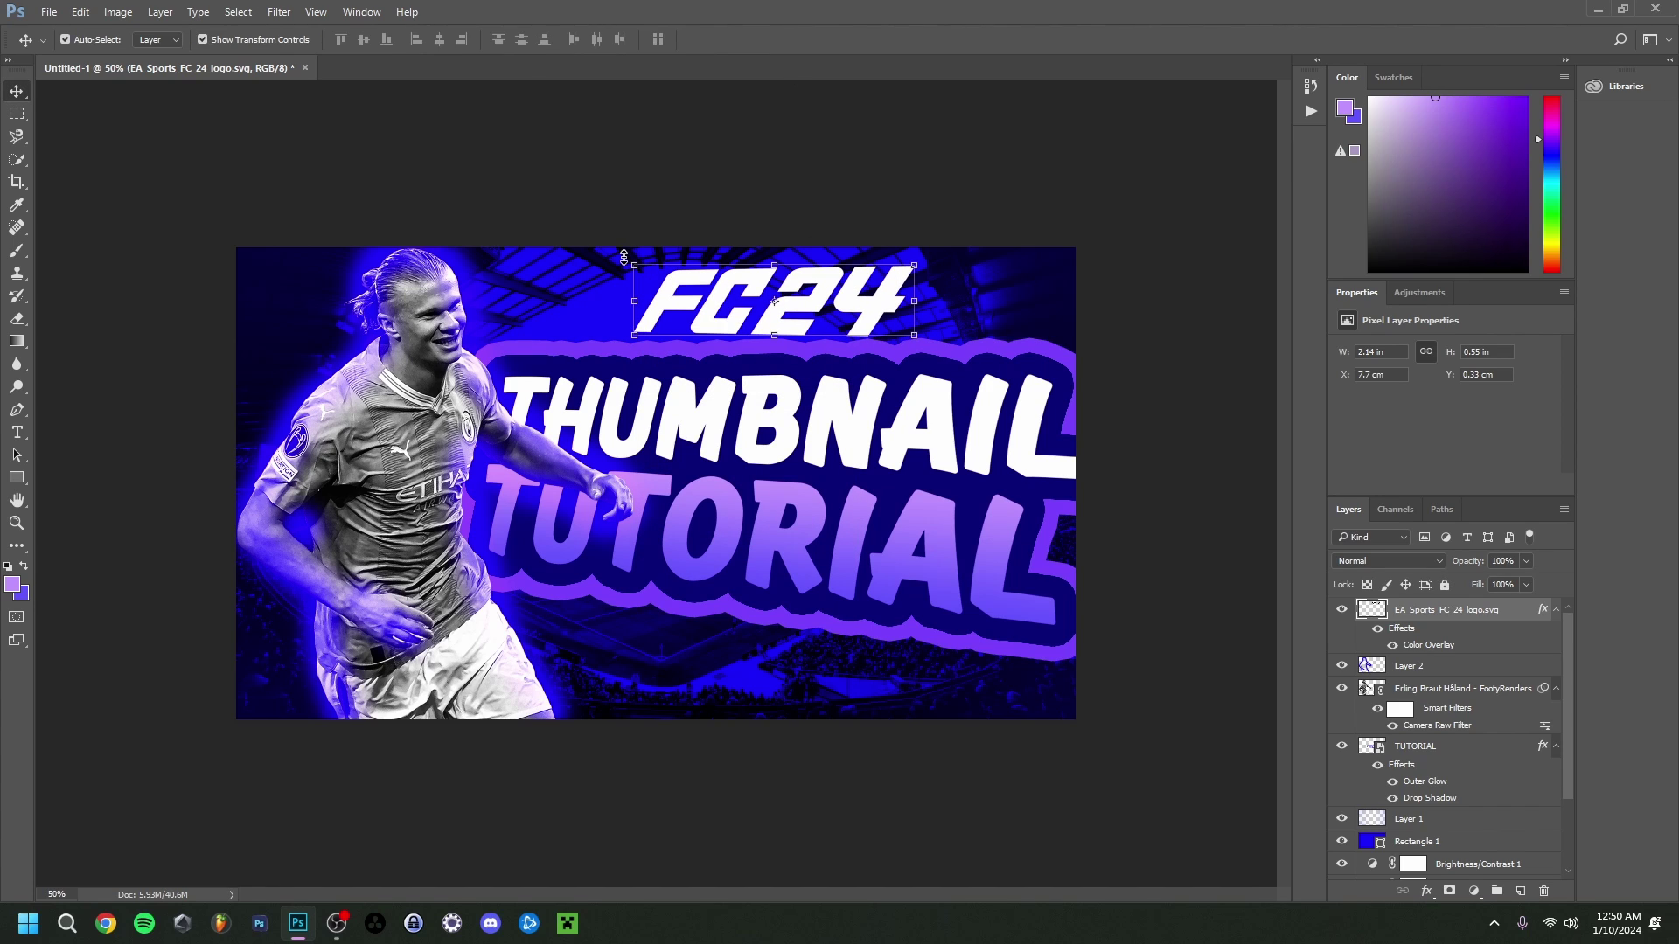
{"action": "left_click_drag", "start_coordinate": [616, 257], "coordinate": [623, 262]}
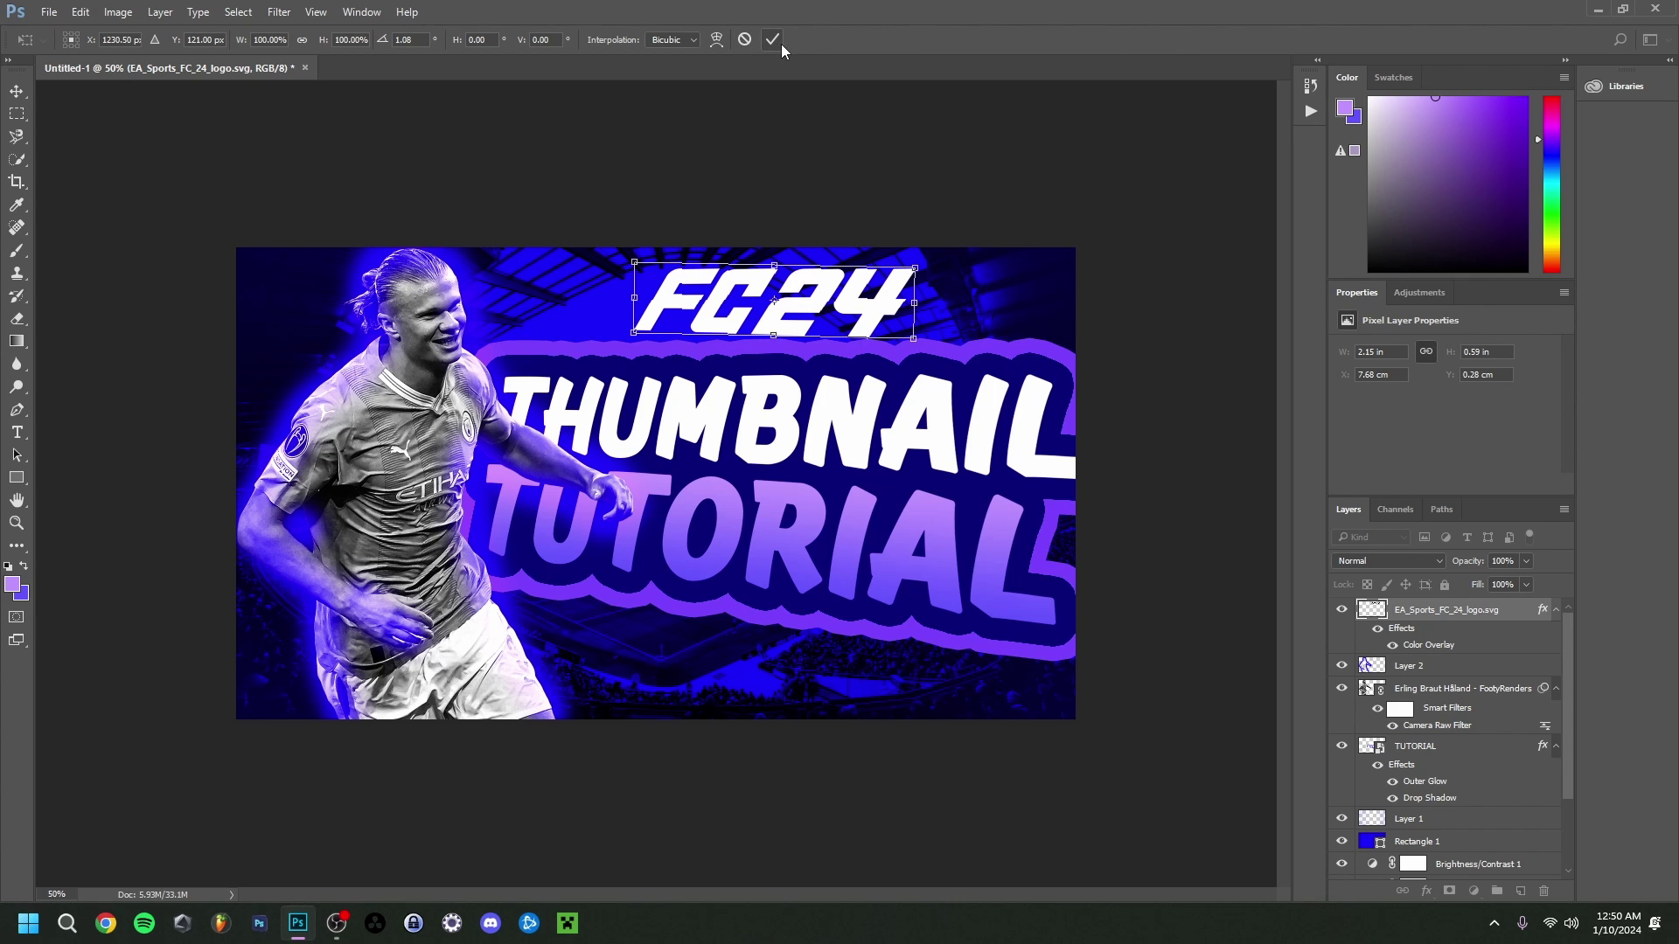
{"action": "left_click", "coordinate": [776, 43]}
Place the particles_texture_by_minderx_da53k9r-fullview image as a linked file and stretch it to cover the whole canvas
{"action": "left_click", "coordinate": [51, 12]}
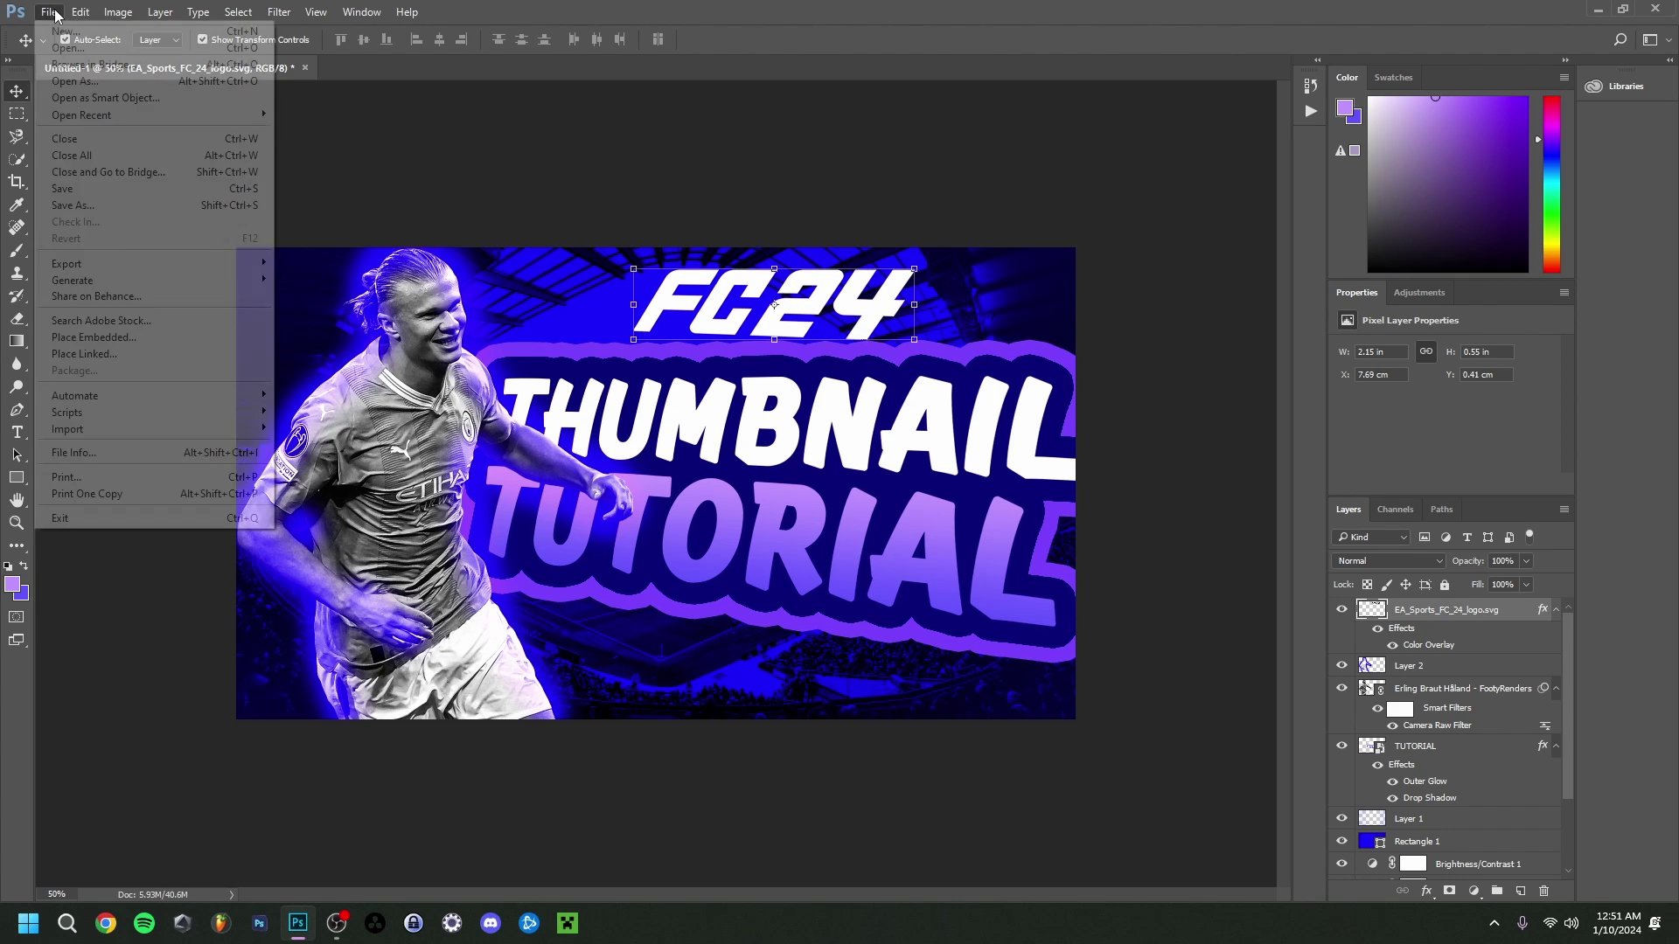
{"action": "left_click", "coordinate": [131, 354]}
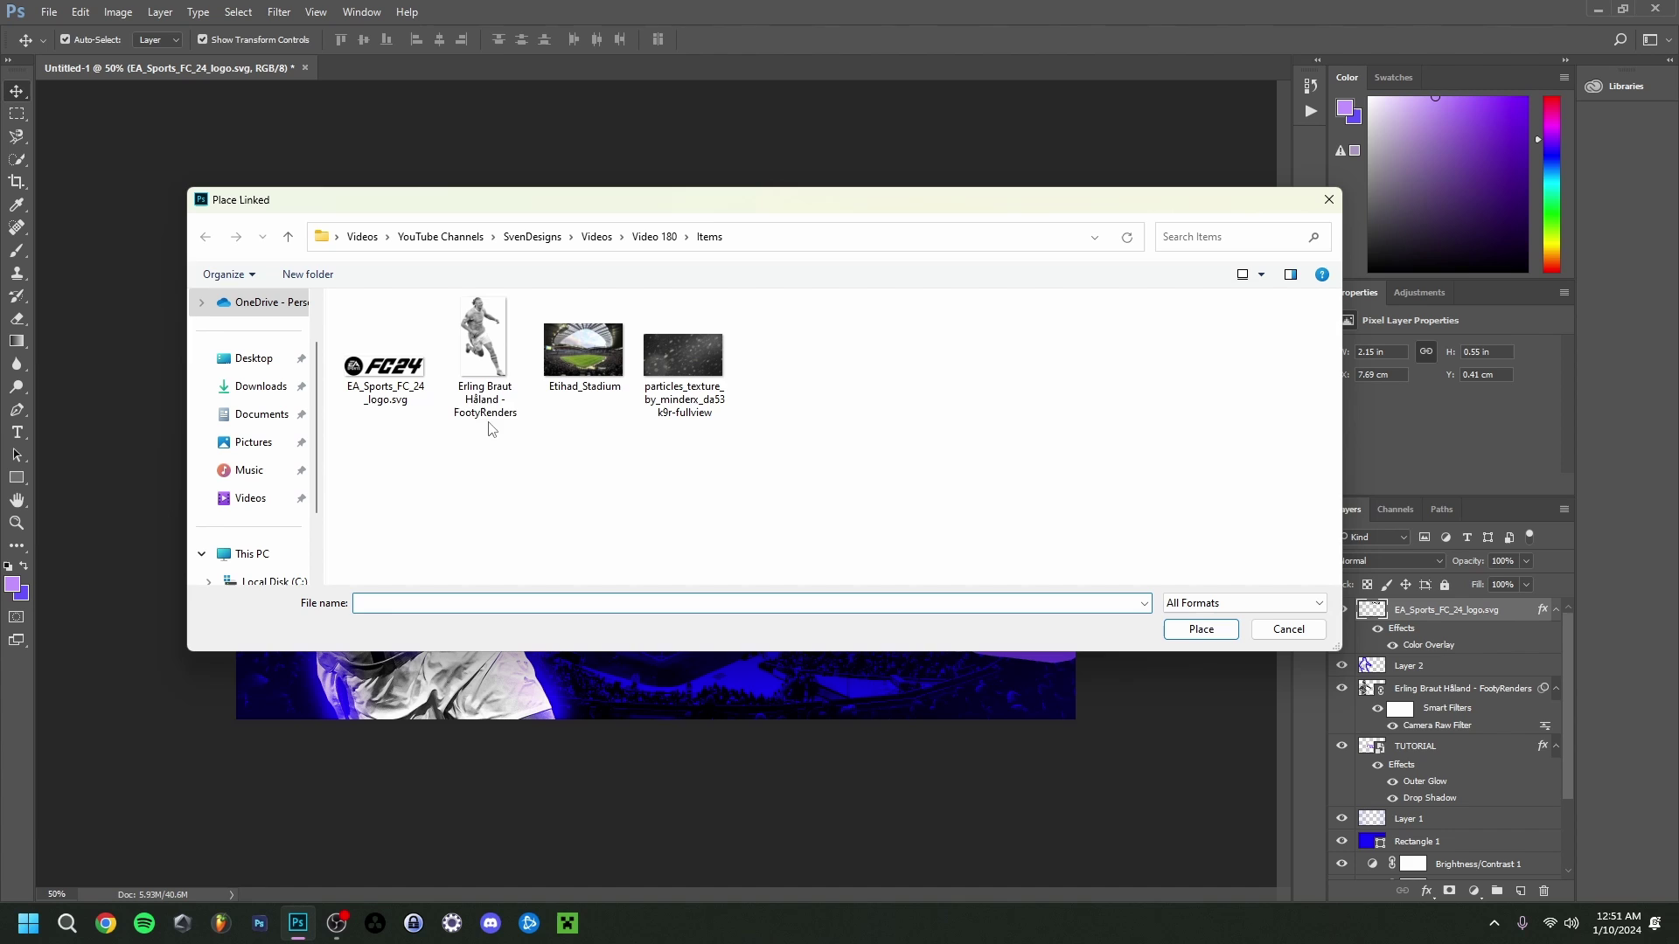
{"action": "double_click", "coordinate": [697, 372]}
{"action": "left_click_drag", "start_coordinate": [281, 287], "coordinate": [236, 247]}
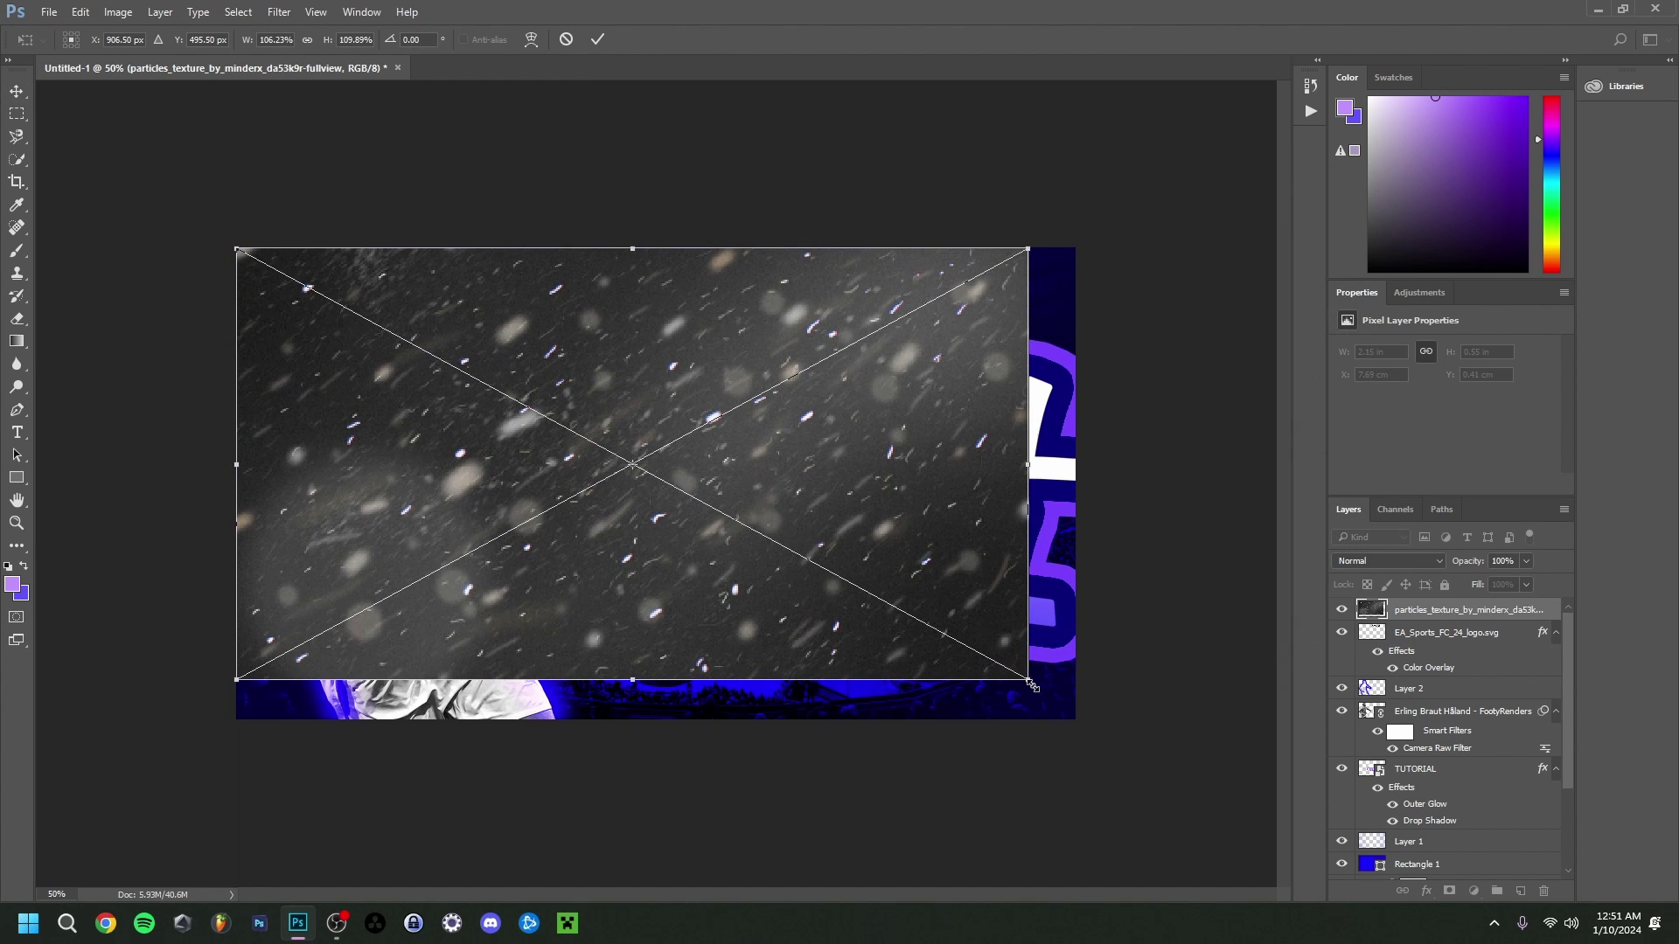
{"action": "left_click_drag", "start_coordinate": [1030, 682], "coordinate": [1075, 719]}
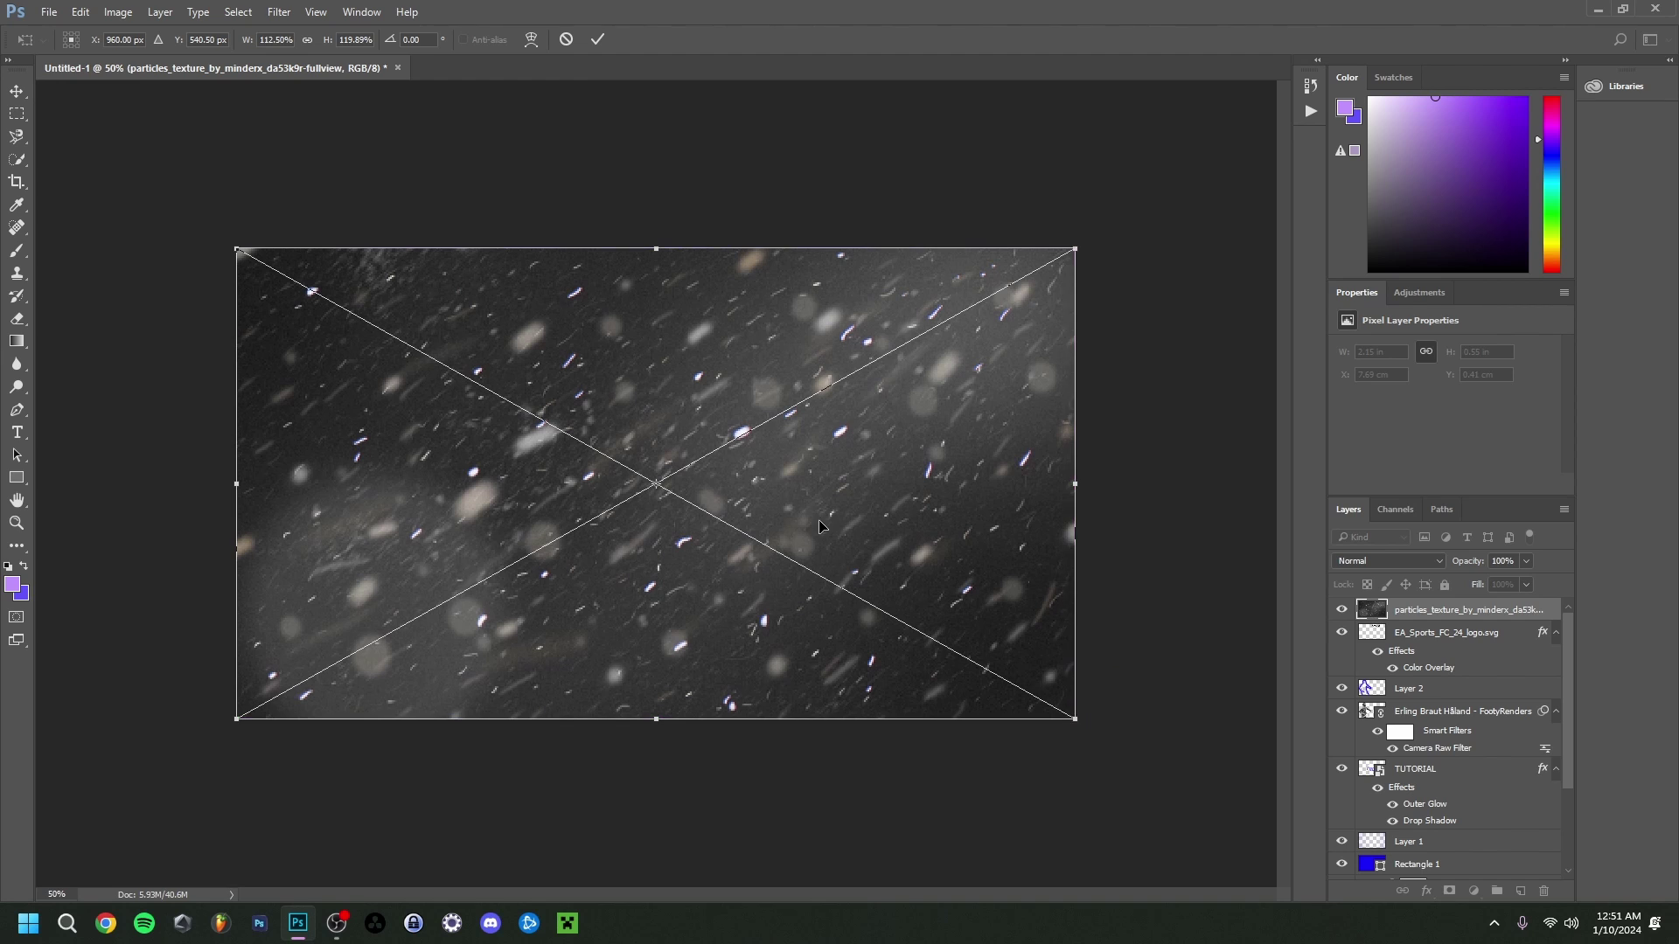
{"action": "left_click", "coordinate": [598, 39]}
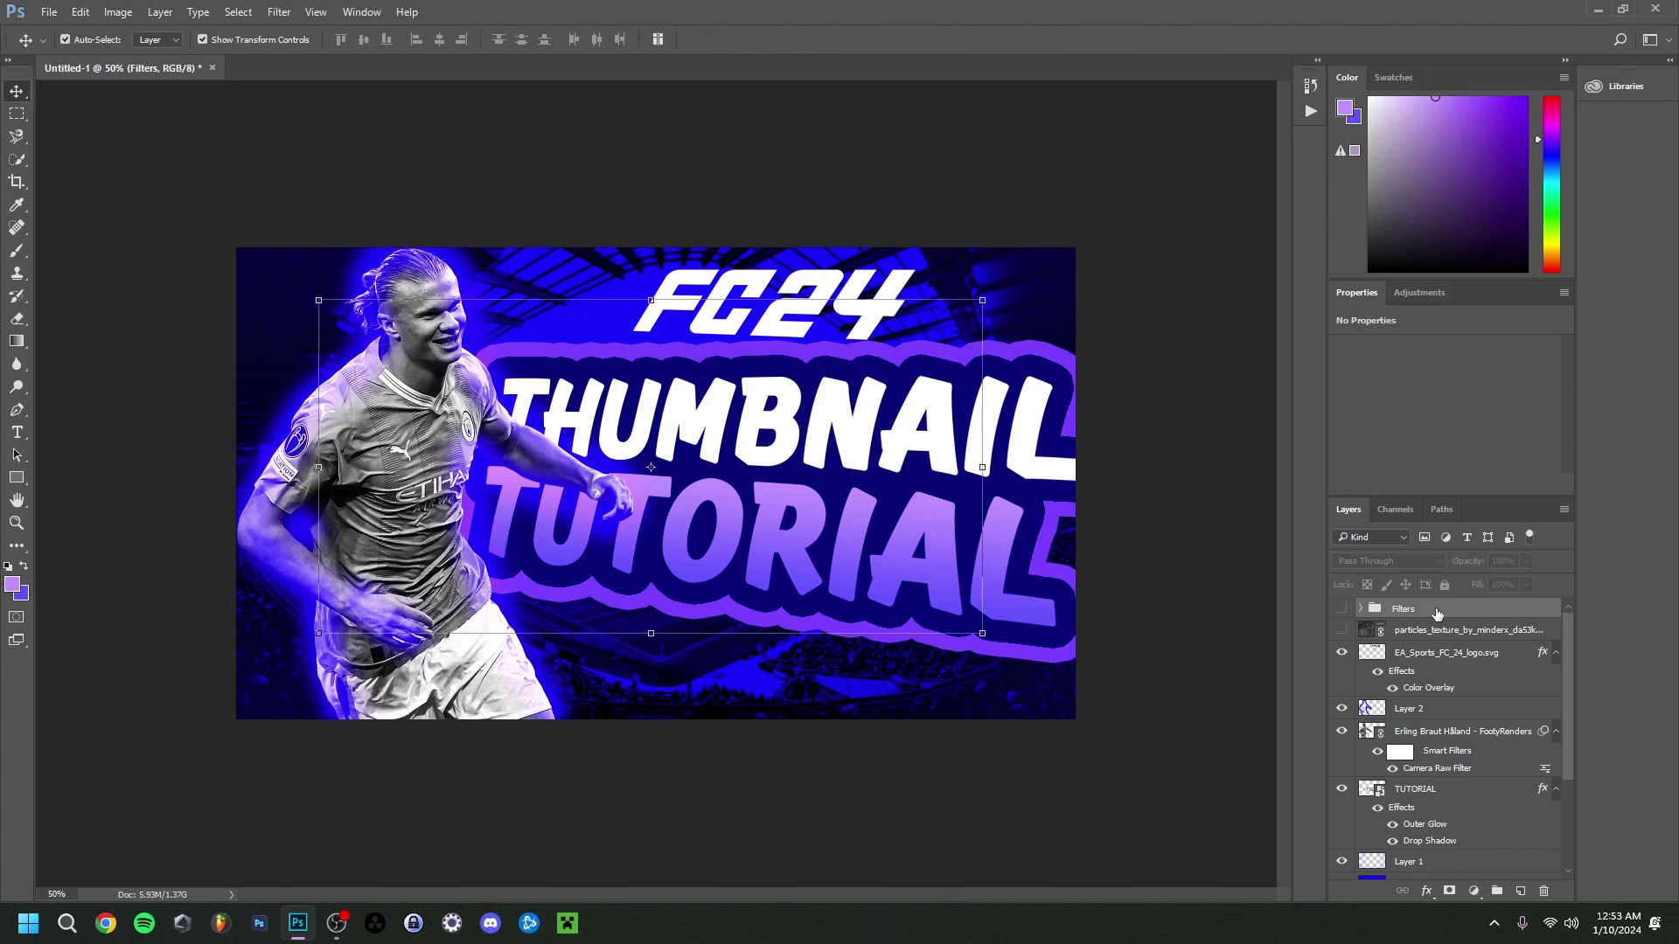
Make the Filters group visible and delete its Red, Orange and Yellow colour groups
{"action": "left_click", "coordinate": [1360, 608]}
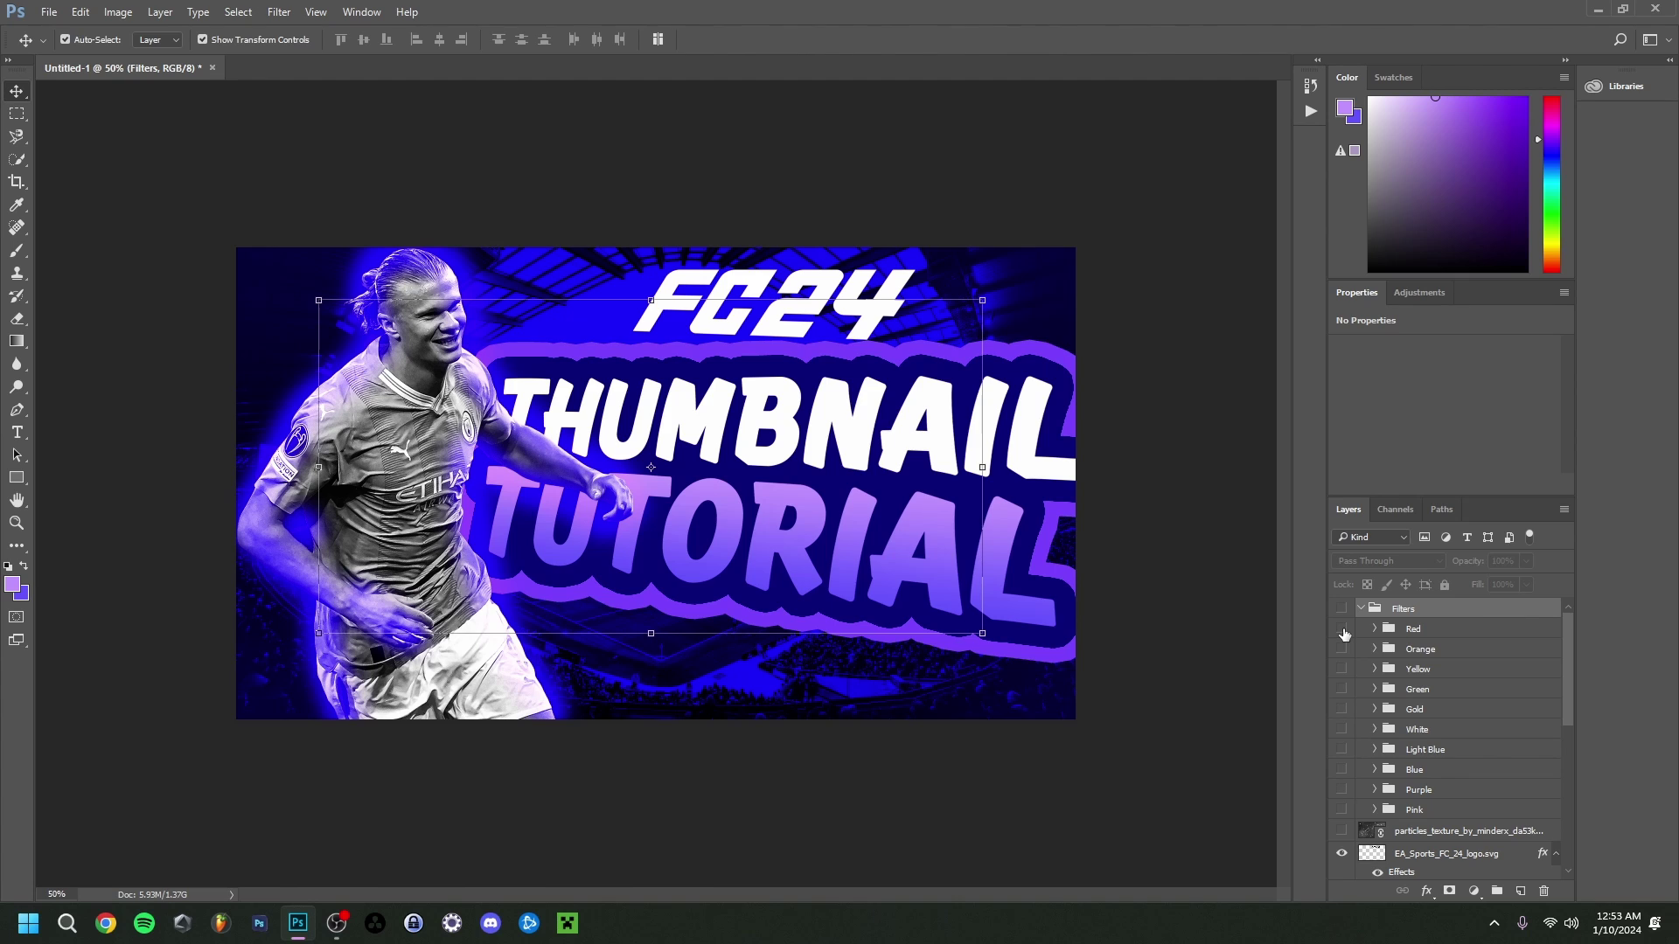
{"action": "left_click", "coordinate": [1342, 630]}
{"action": "left_click", "coordinate": [1344, 631]}
{"action": "left_click", "coordinate": [1421, 632]}
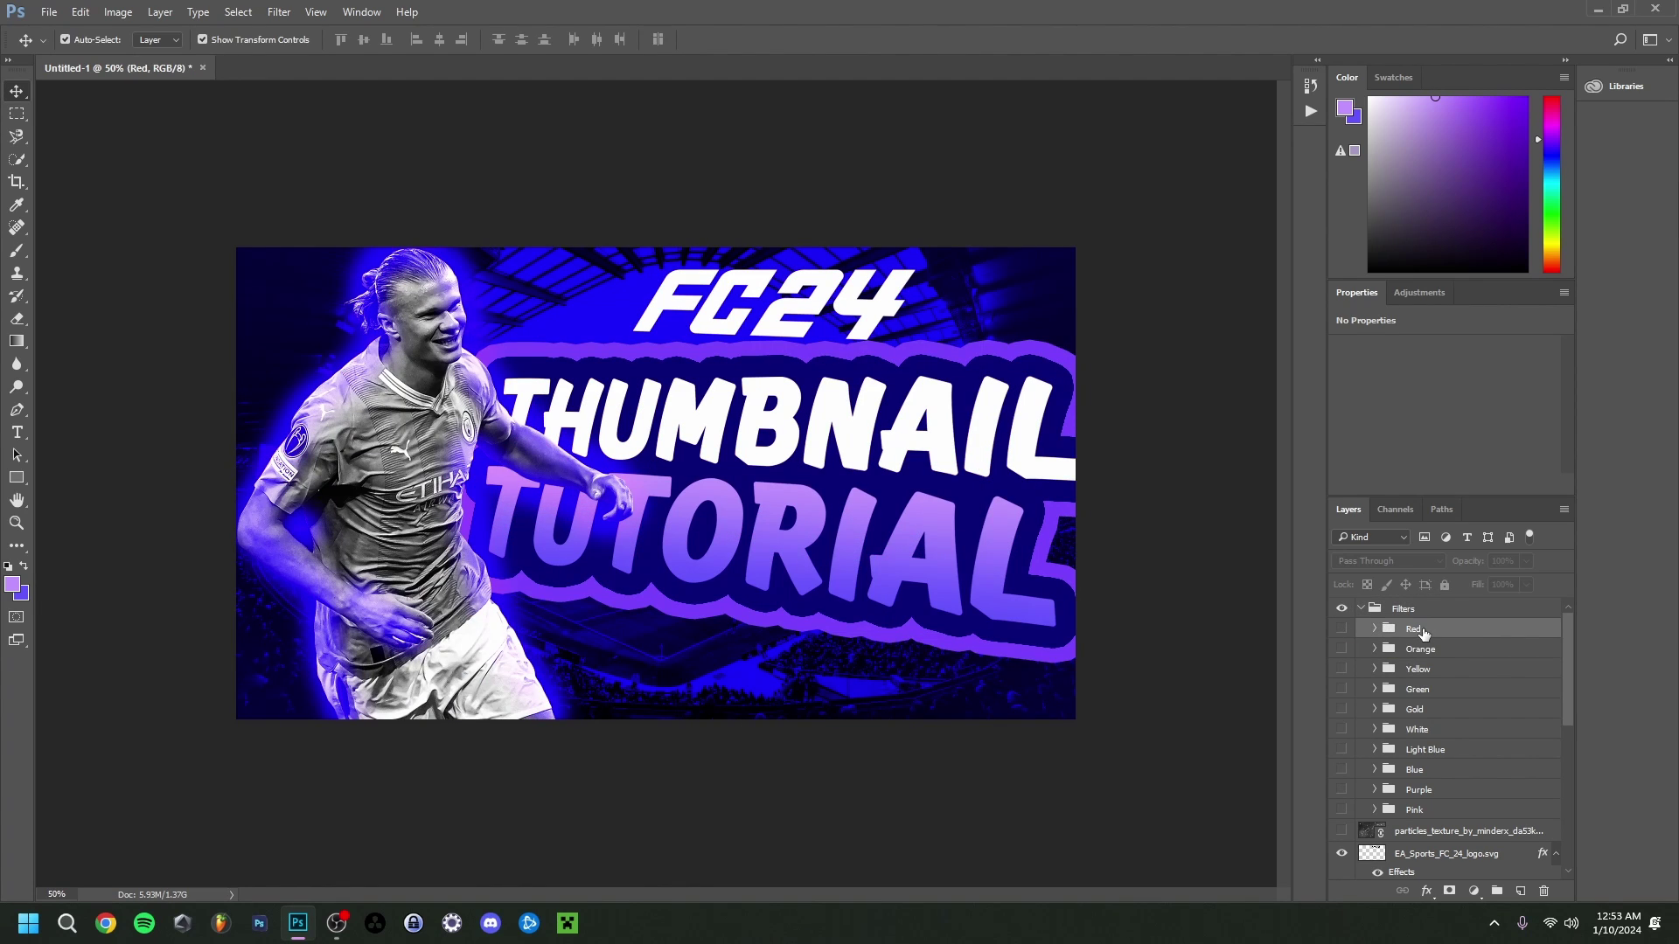
{"action": "key", "text": "Delete"}
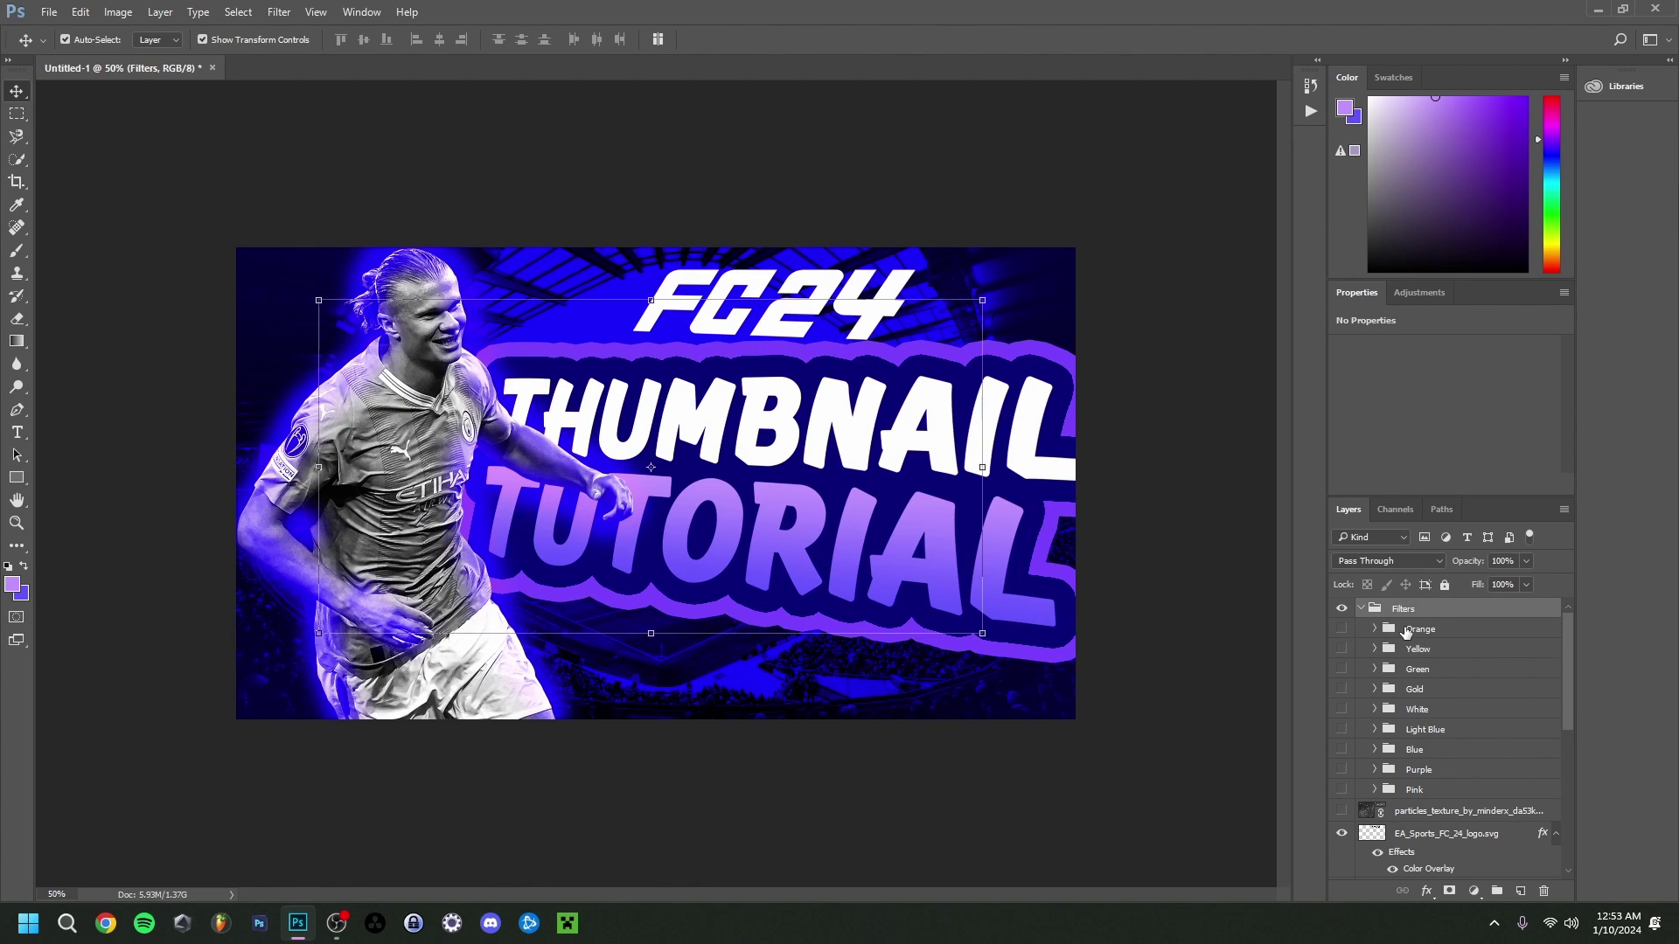
{"action": "left_click", "coordinate": [1405, 632]}
{"action": "key", "text": "Delete"}
{"action": "left_click", "coordinate": [1405, 632]}
{"action": "key", "text": "Delete"}
Turn on the Green filter and delete the Gold, White, Light Blue, Blue, Purple and Pink groups from Filters
{"action": "left_click", "coordinate": [1422, 653]}
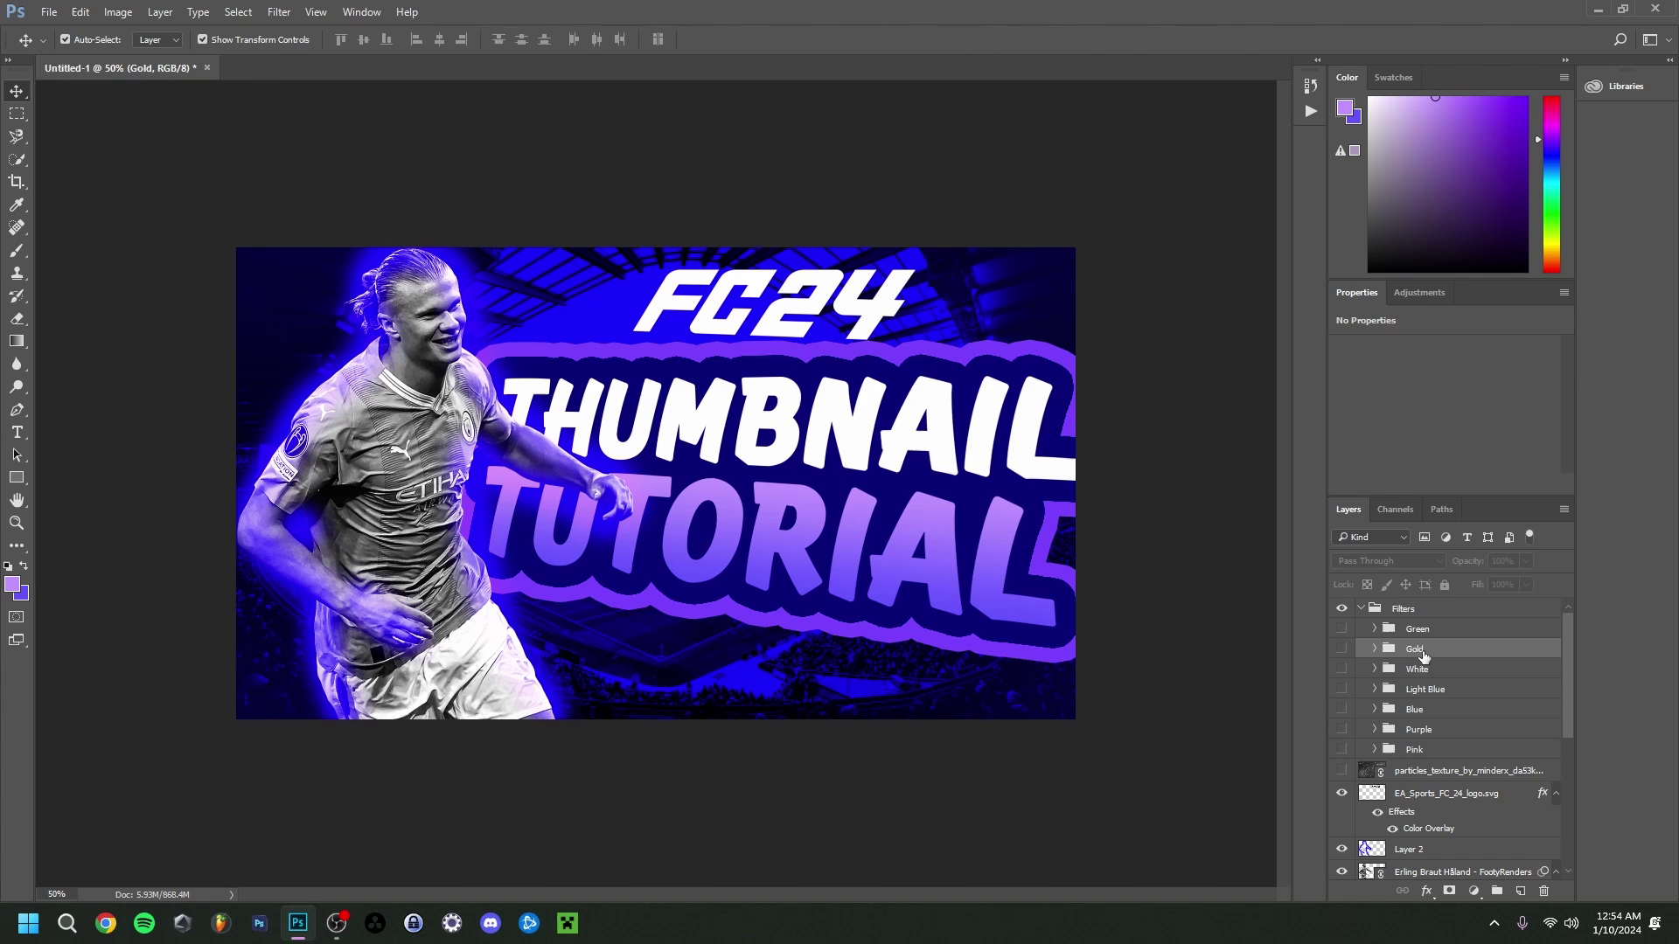
{"action": "left_click", "coordinate": [1346, 631]}
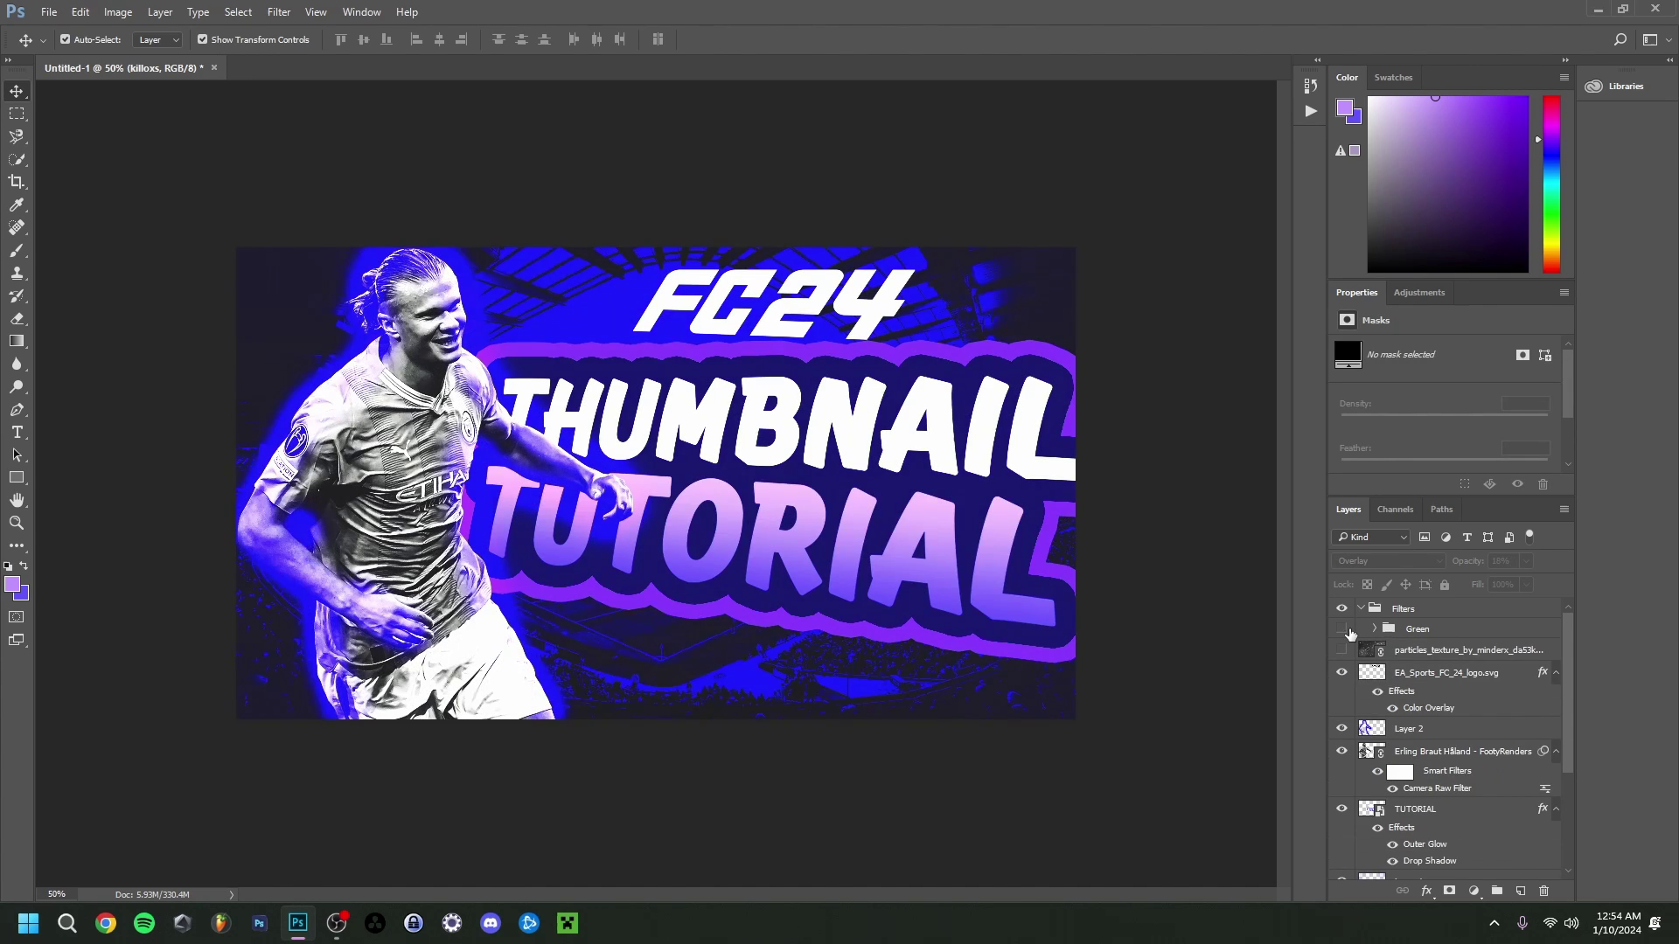
{"action": "left_click", "coordinate": [1348, 630]}
Show the particles texture layer and set its blend mode to Screen with 55% opacity
{"action": "mouse_move", "coordinate": [288, 940]}
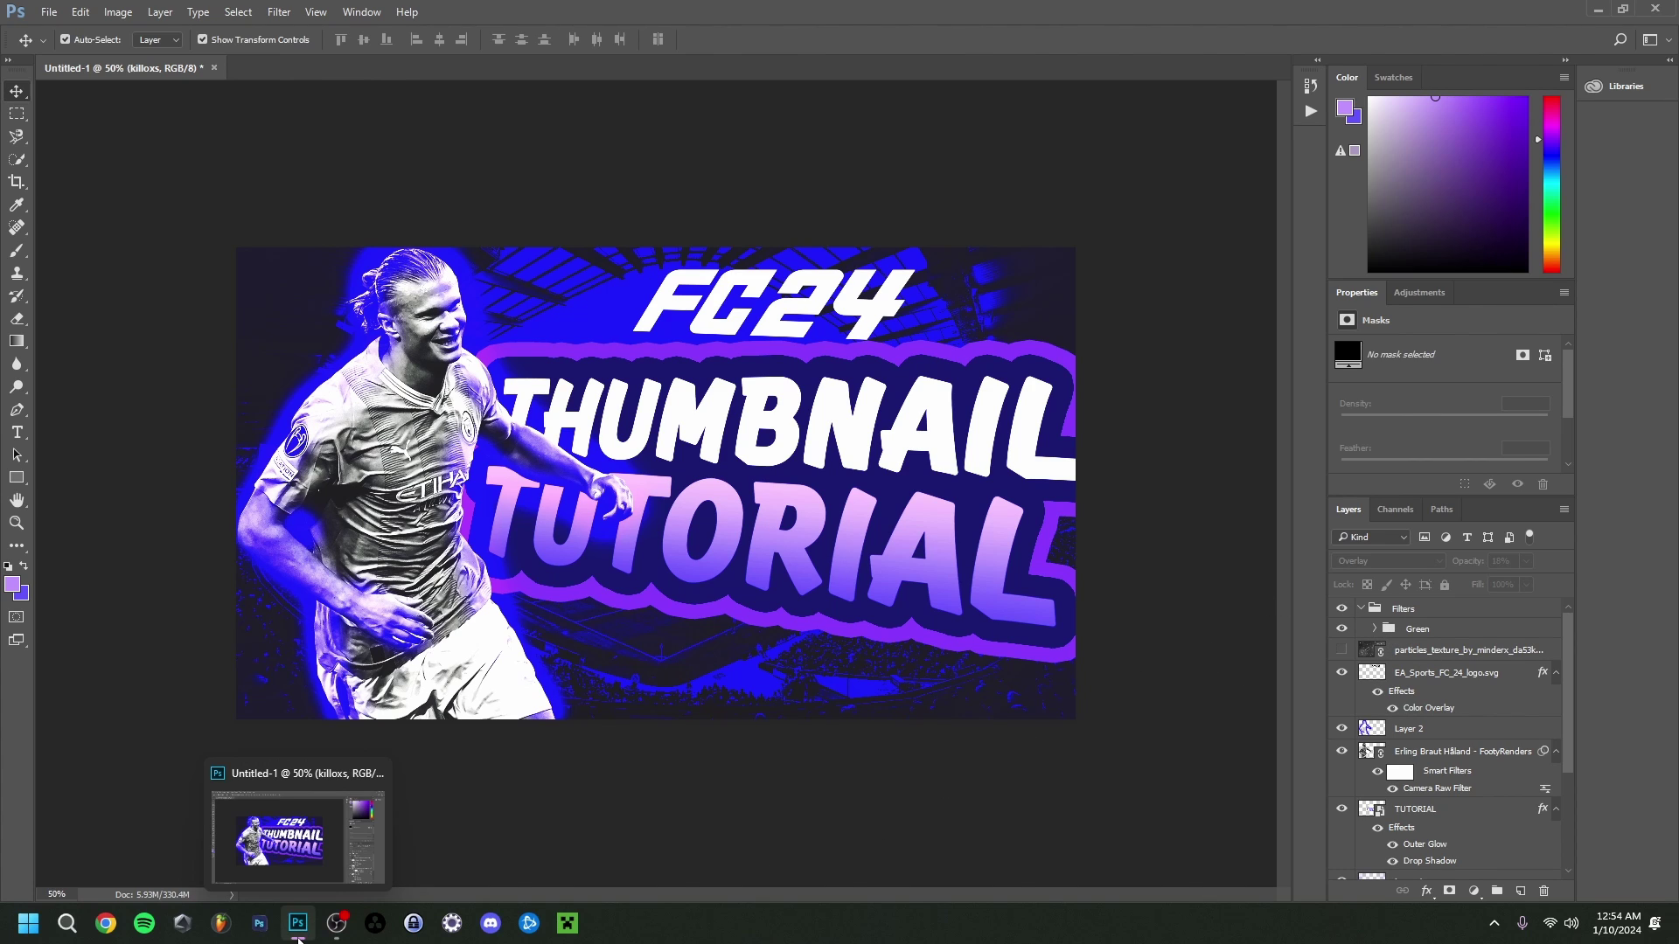
{"action": "left_click", "coordinate": [1342, 651], "text": "alt"}
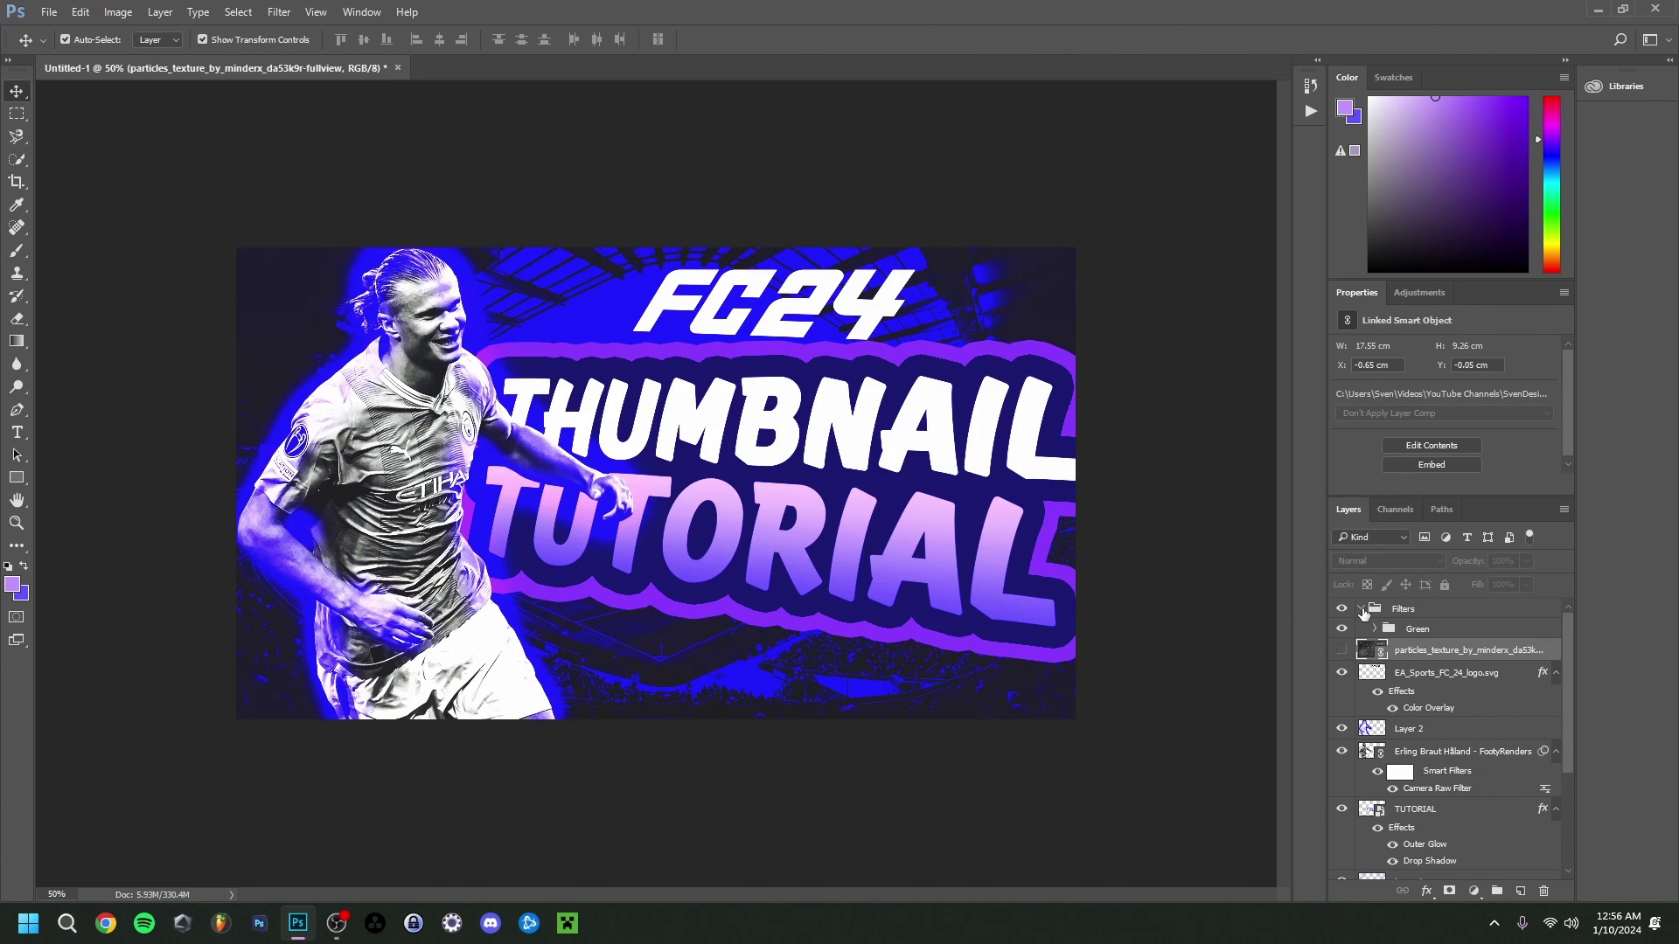
{"action": "left_click", "coordinate": [1361, 609]}
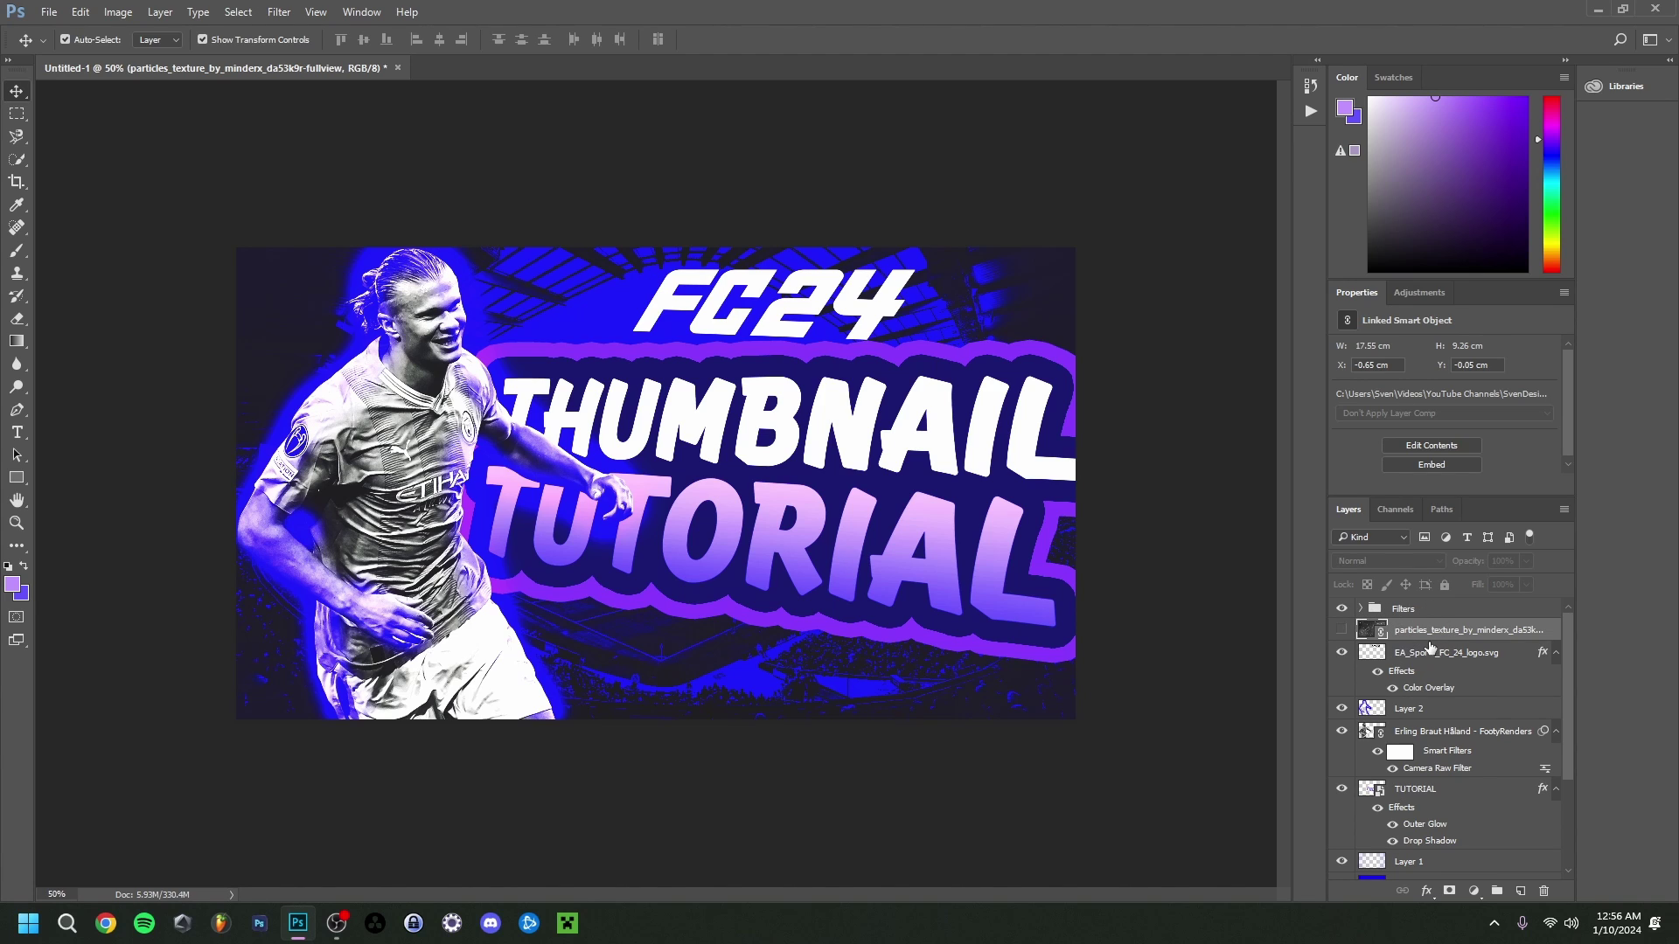
{"action": "left_click", "coordinate": [1341, 629]}
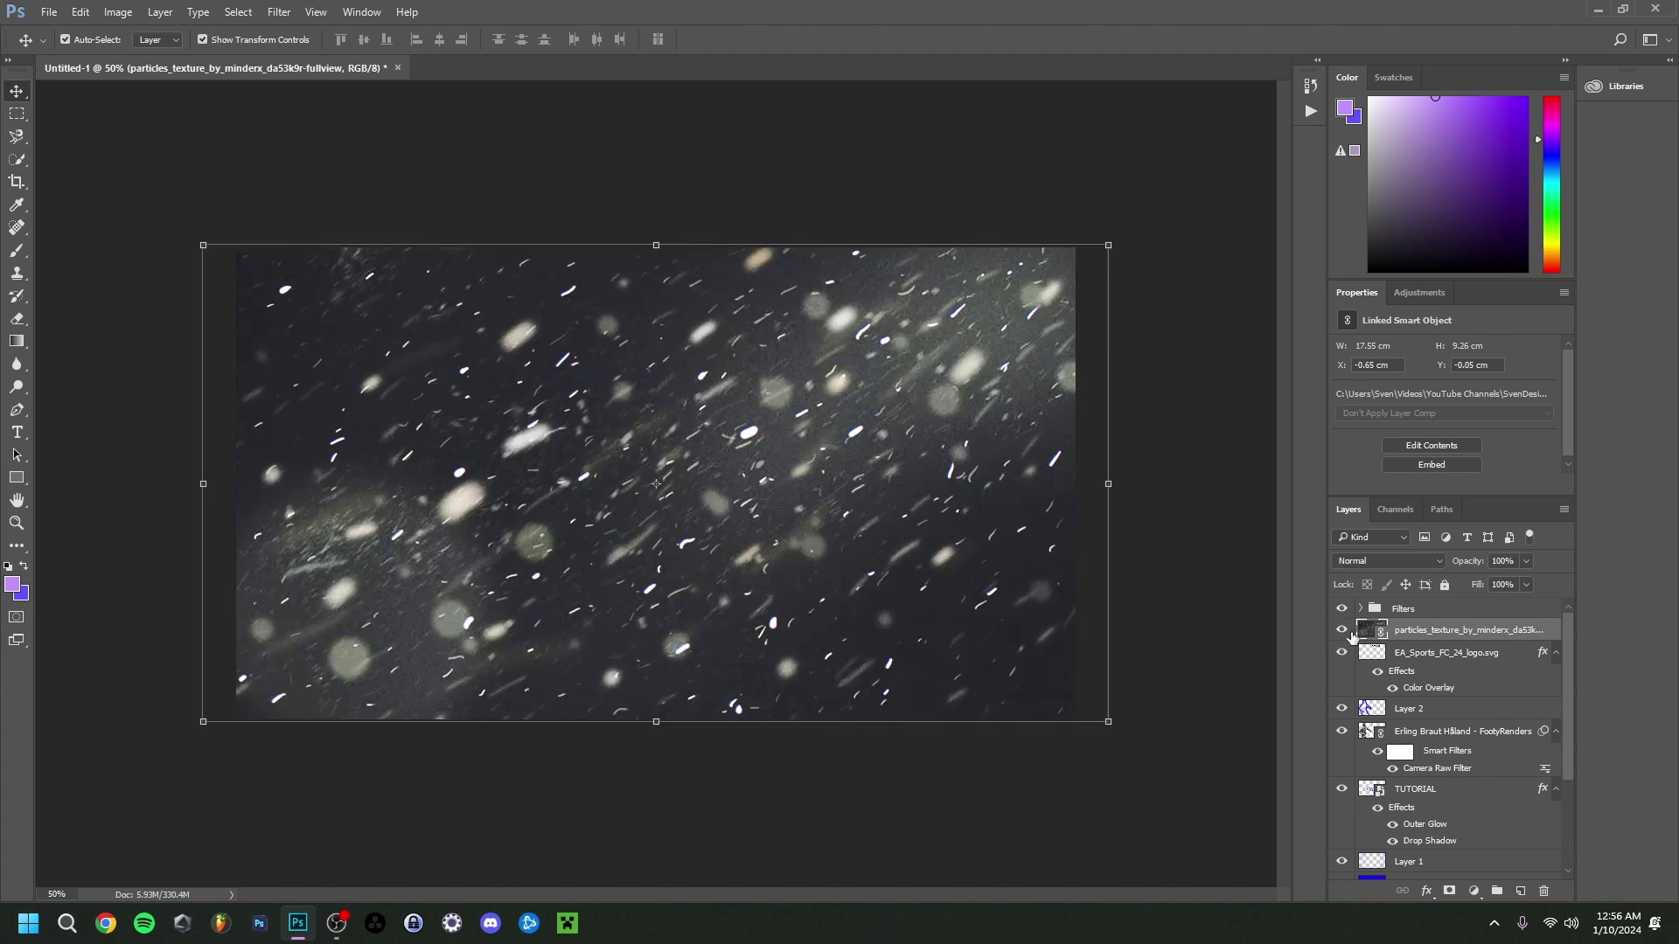
{"action": "left_click", "coordinate": [1380, 560]}
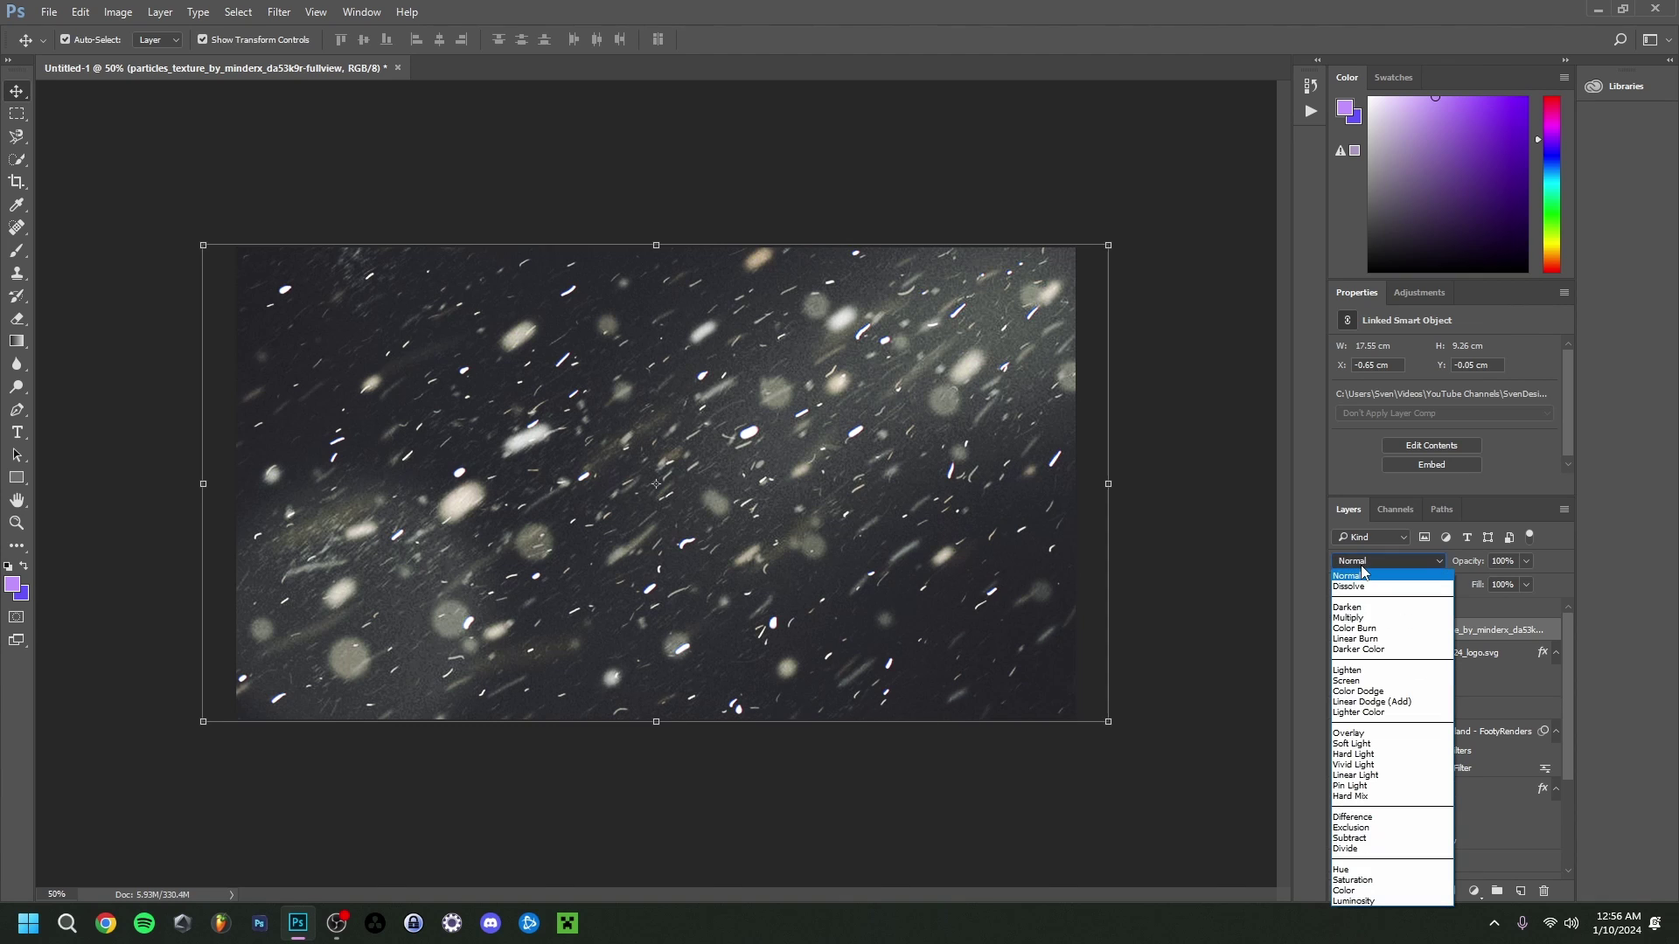
{"action": "left_click", "coordinate": [1346, 680]}
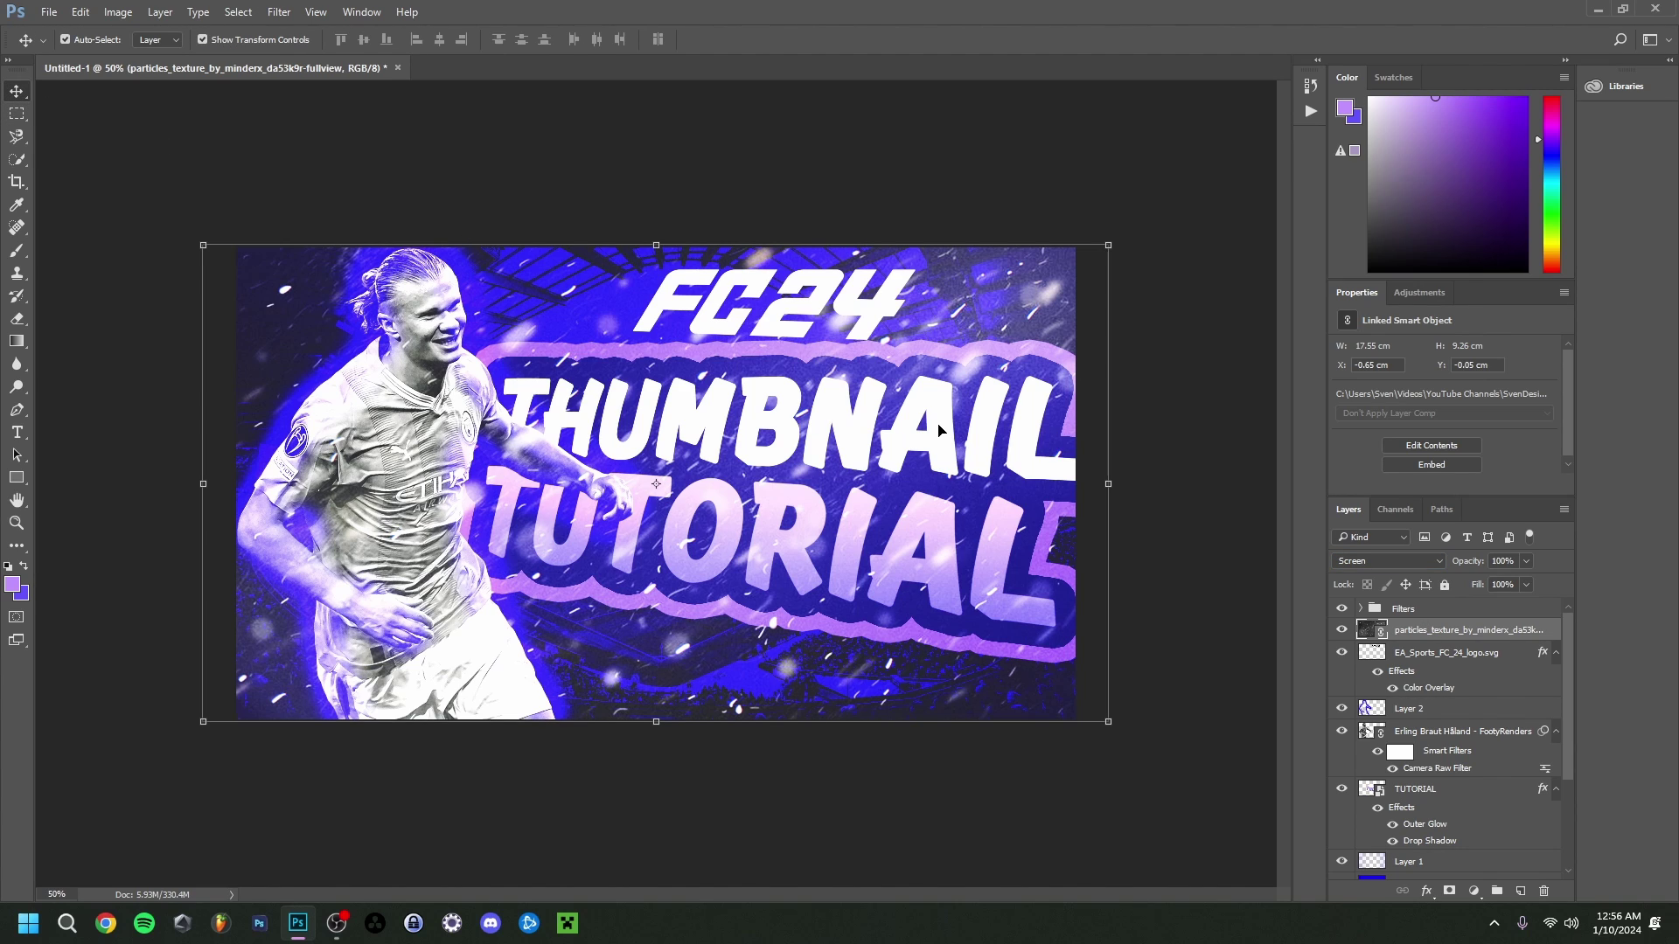
{"action": "key", "text": "5"}
{"action": "key", "text": "5"}
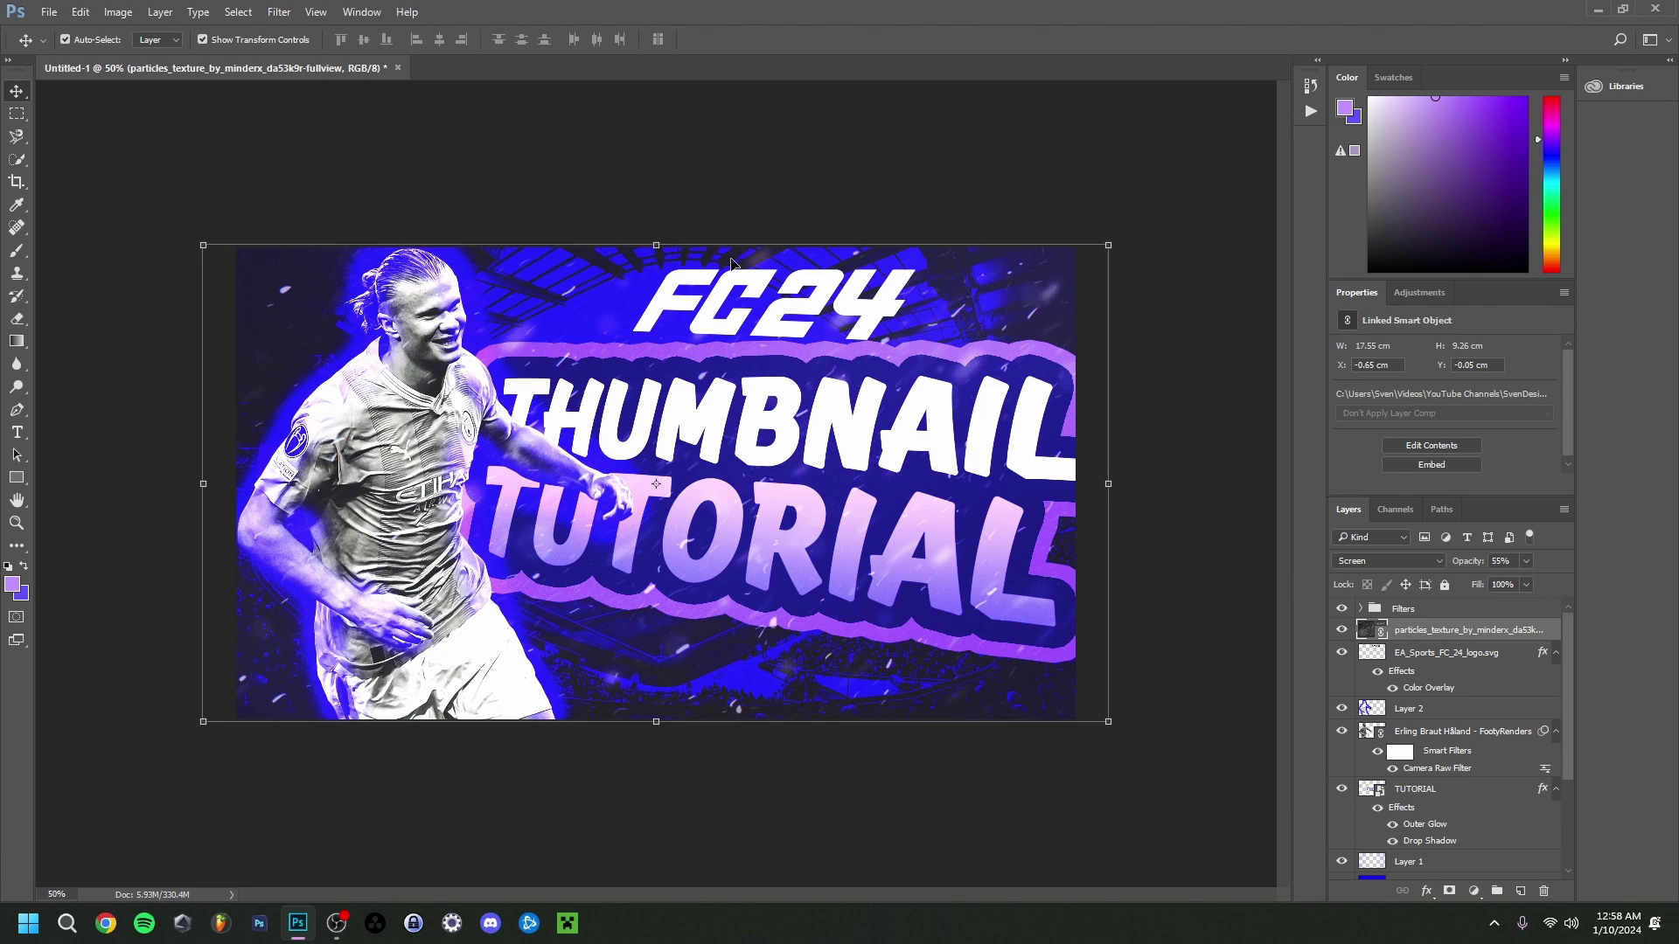
Add a Drop Shadow to the Haaland render layer and apply the layer style
{"action": "left_click", "coordinate": [781, 151]}
{"action": "left_click", "coordinate": [1488, 618]}
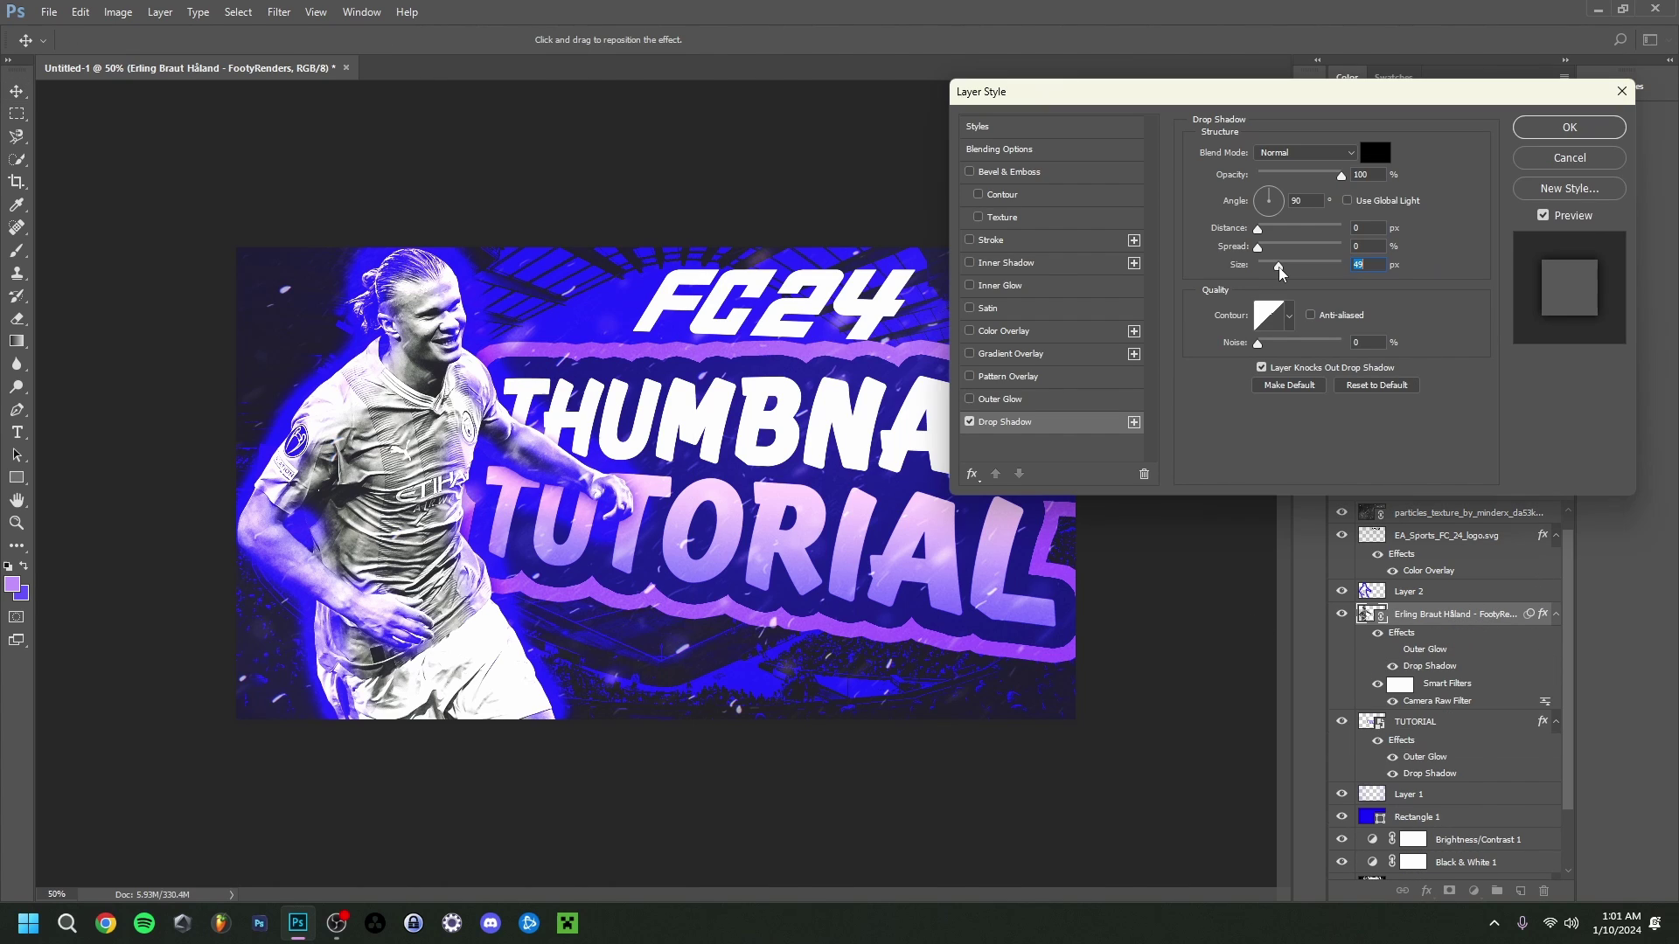
{"action": "left_click_drag", "start_coordinate": [1279, 273], "coordinate": [1290, 276]}
{"action": "left_click", "coordinate": [1568, 129]}
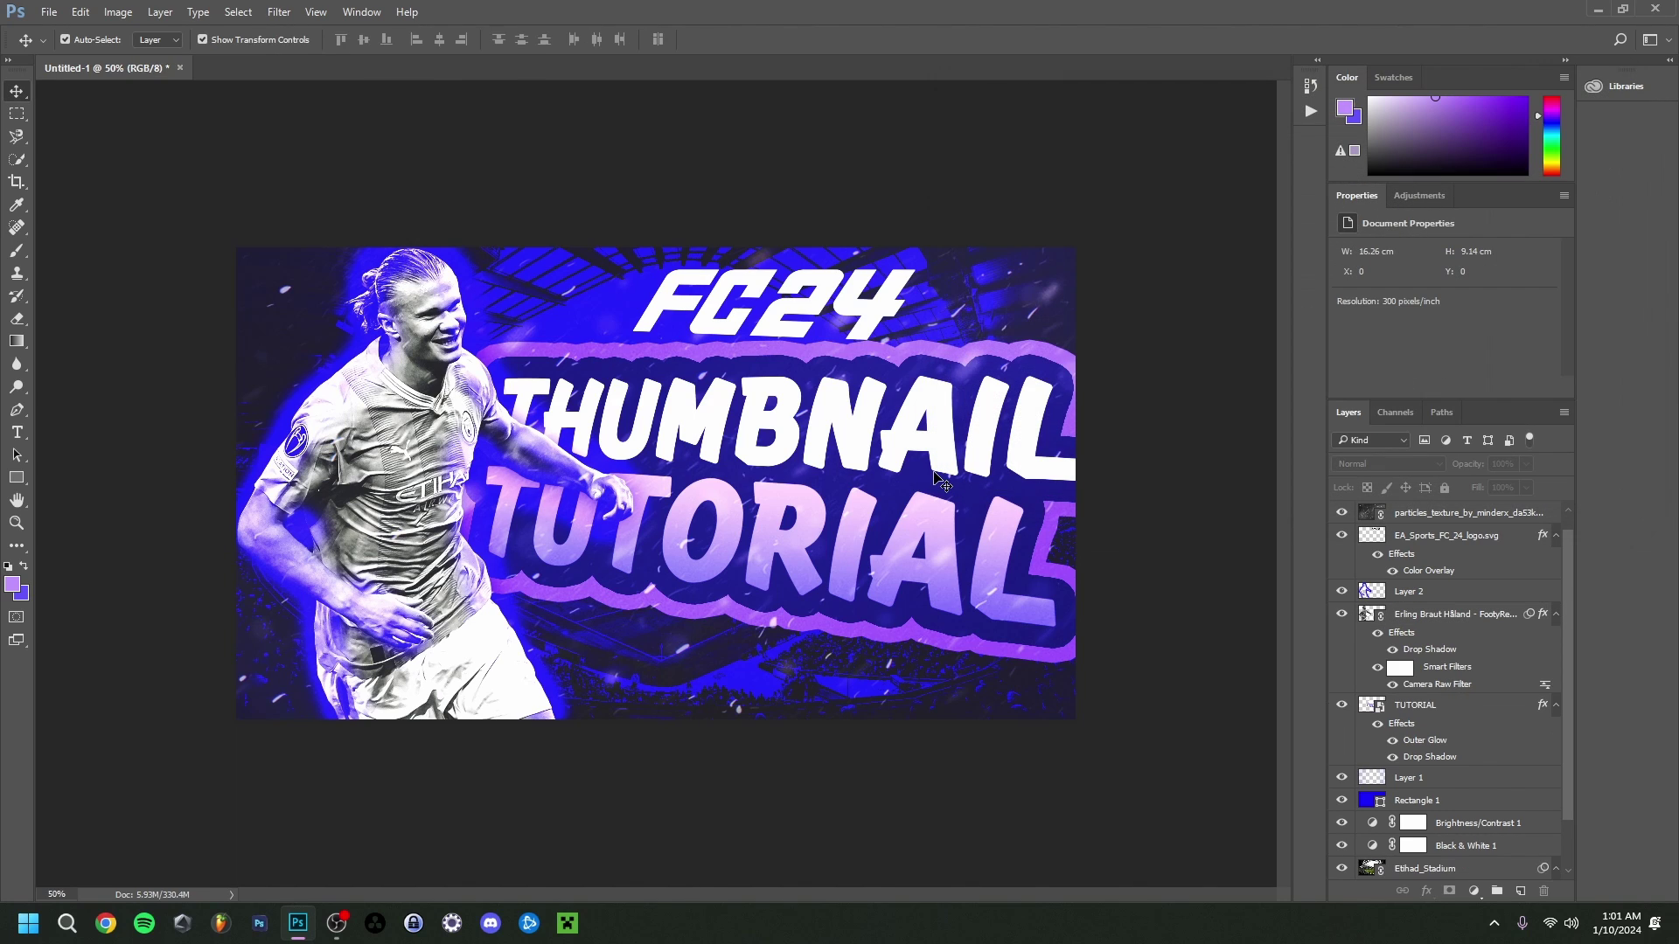